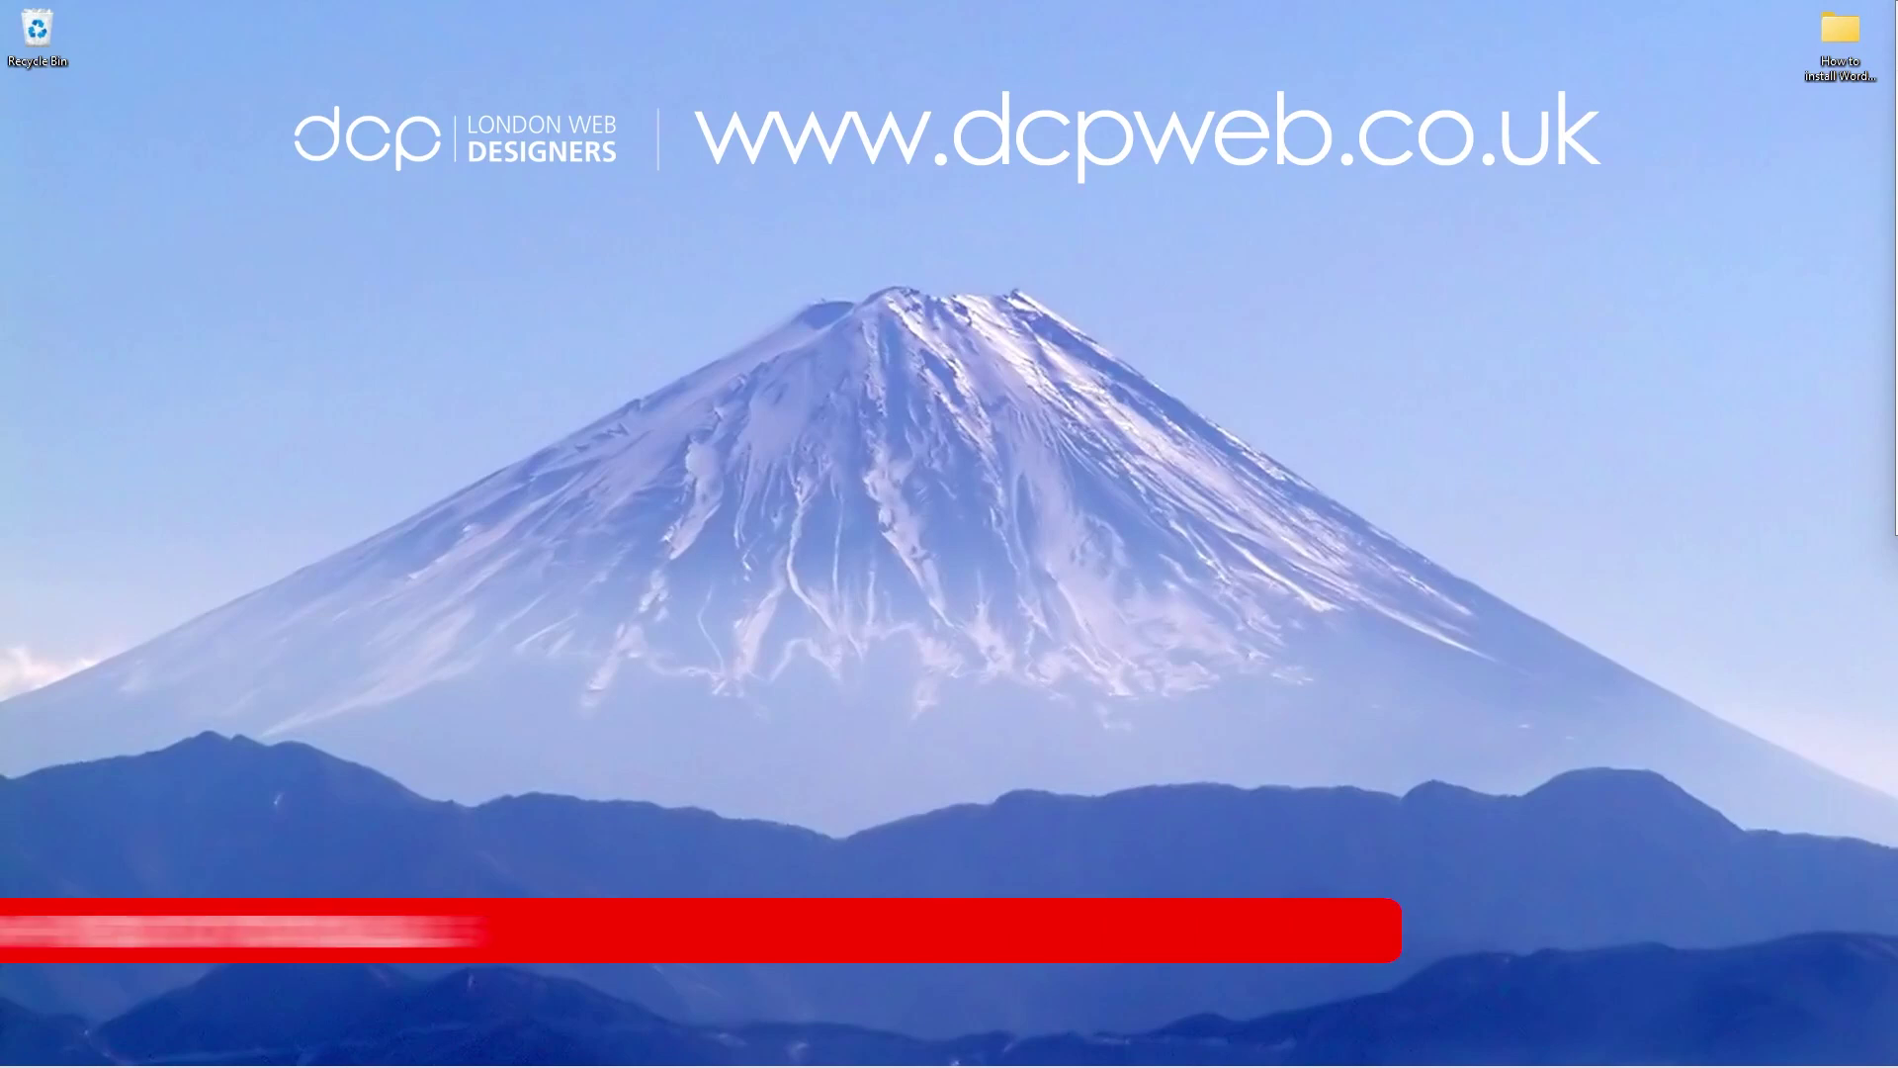
Open Chrome with the Person 1 profile, search Google for "local pro Flywheel" and open the "Local 6.0 Pro for everyone" result
left_click(1578, 1044)
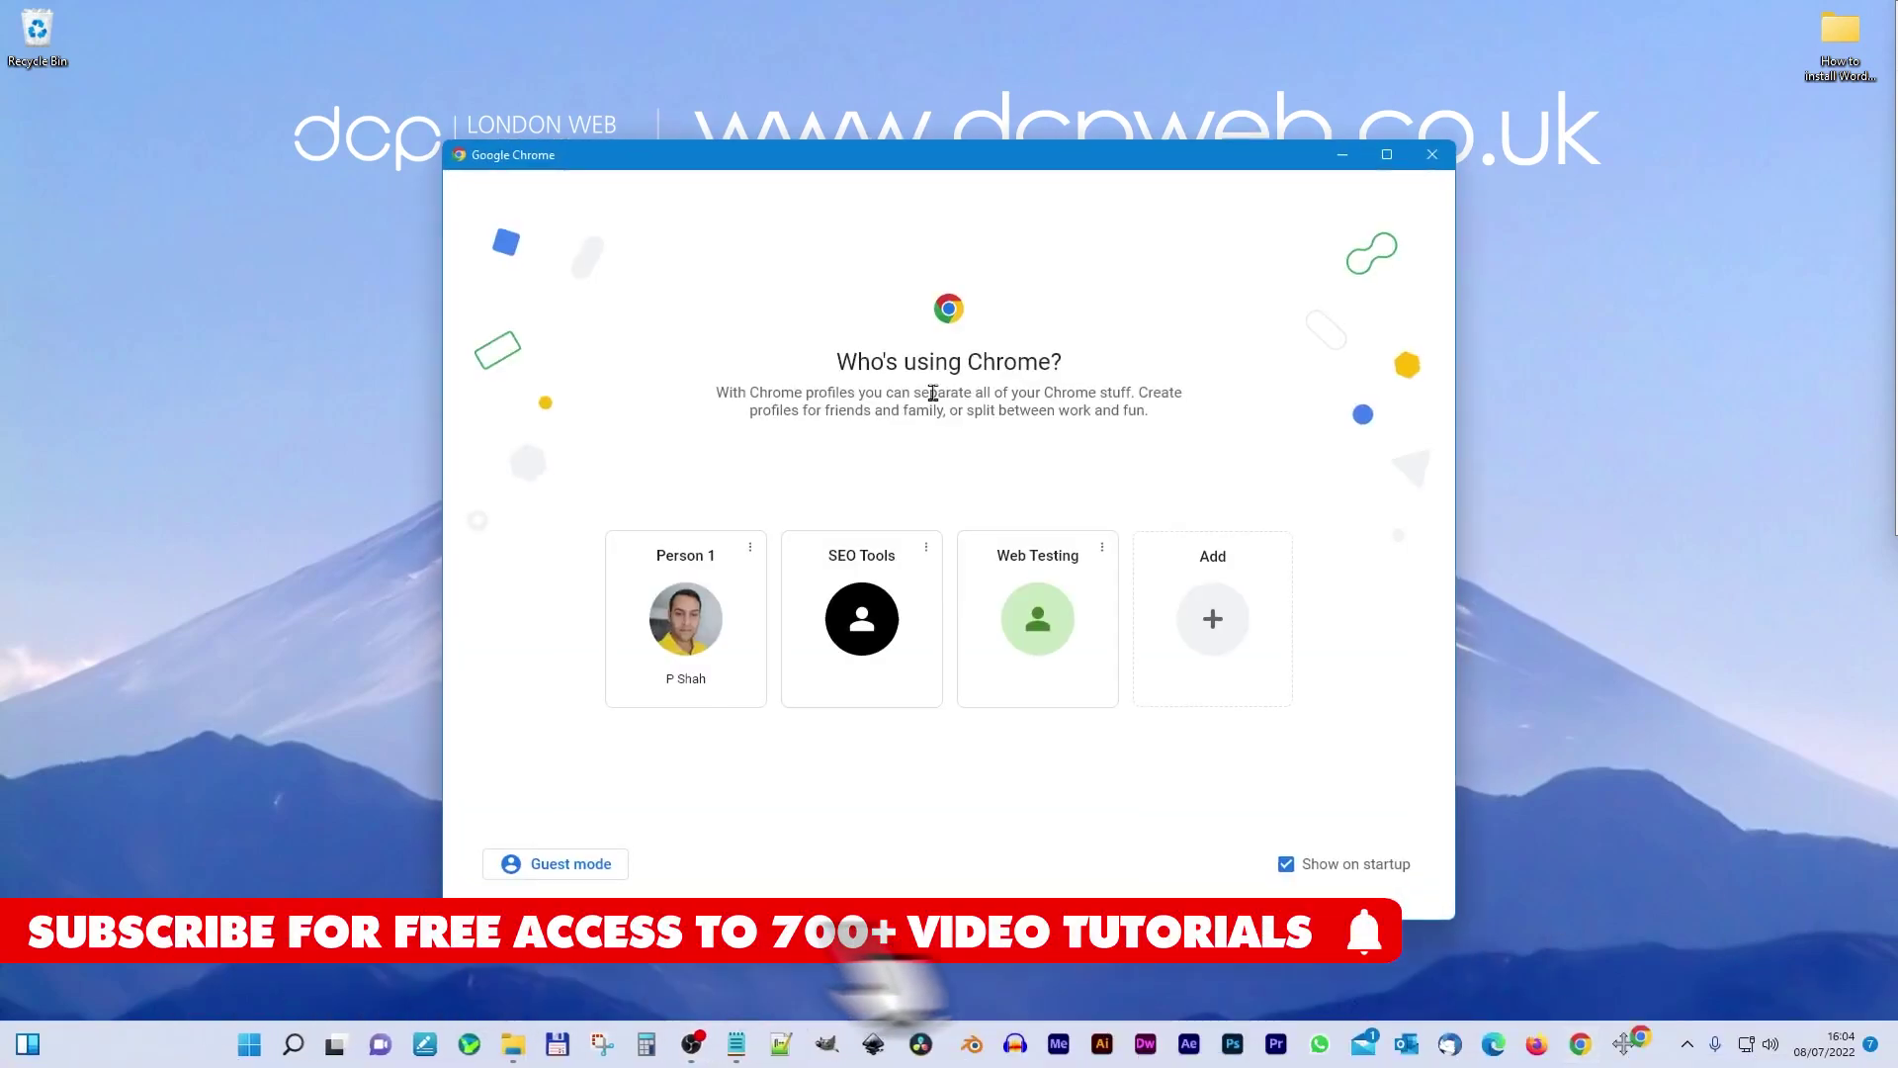
left_click(709, 603)
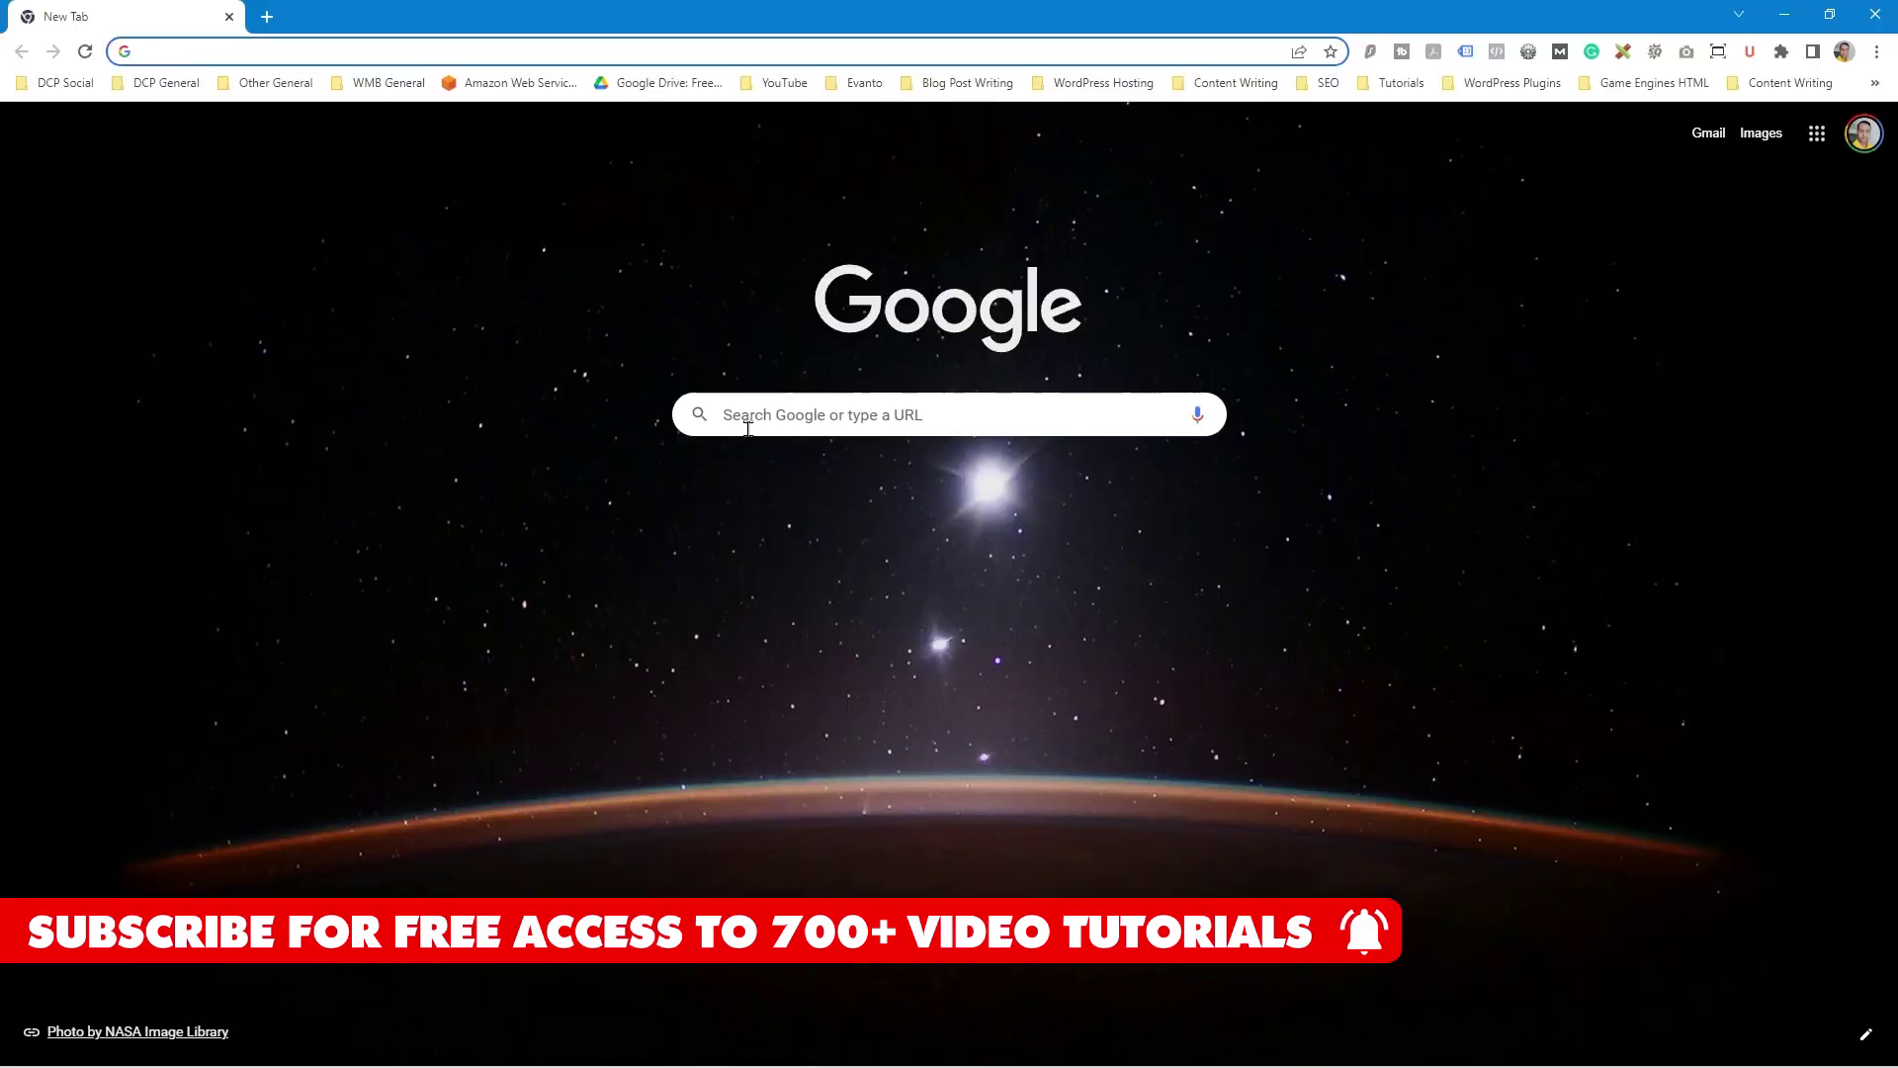
left_click(743, 416)
type("local pro Flywheel")
key("Return")
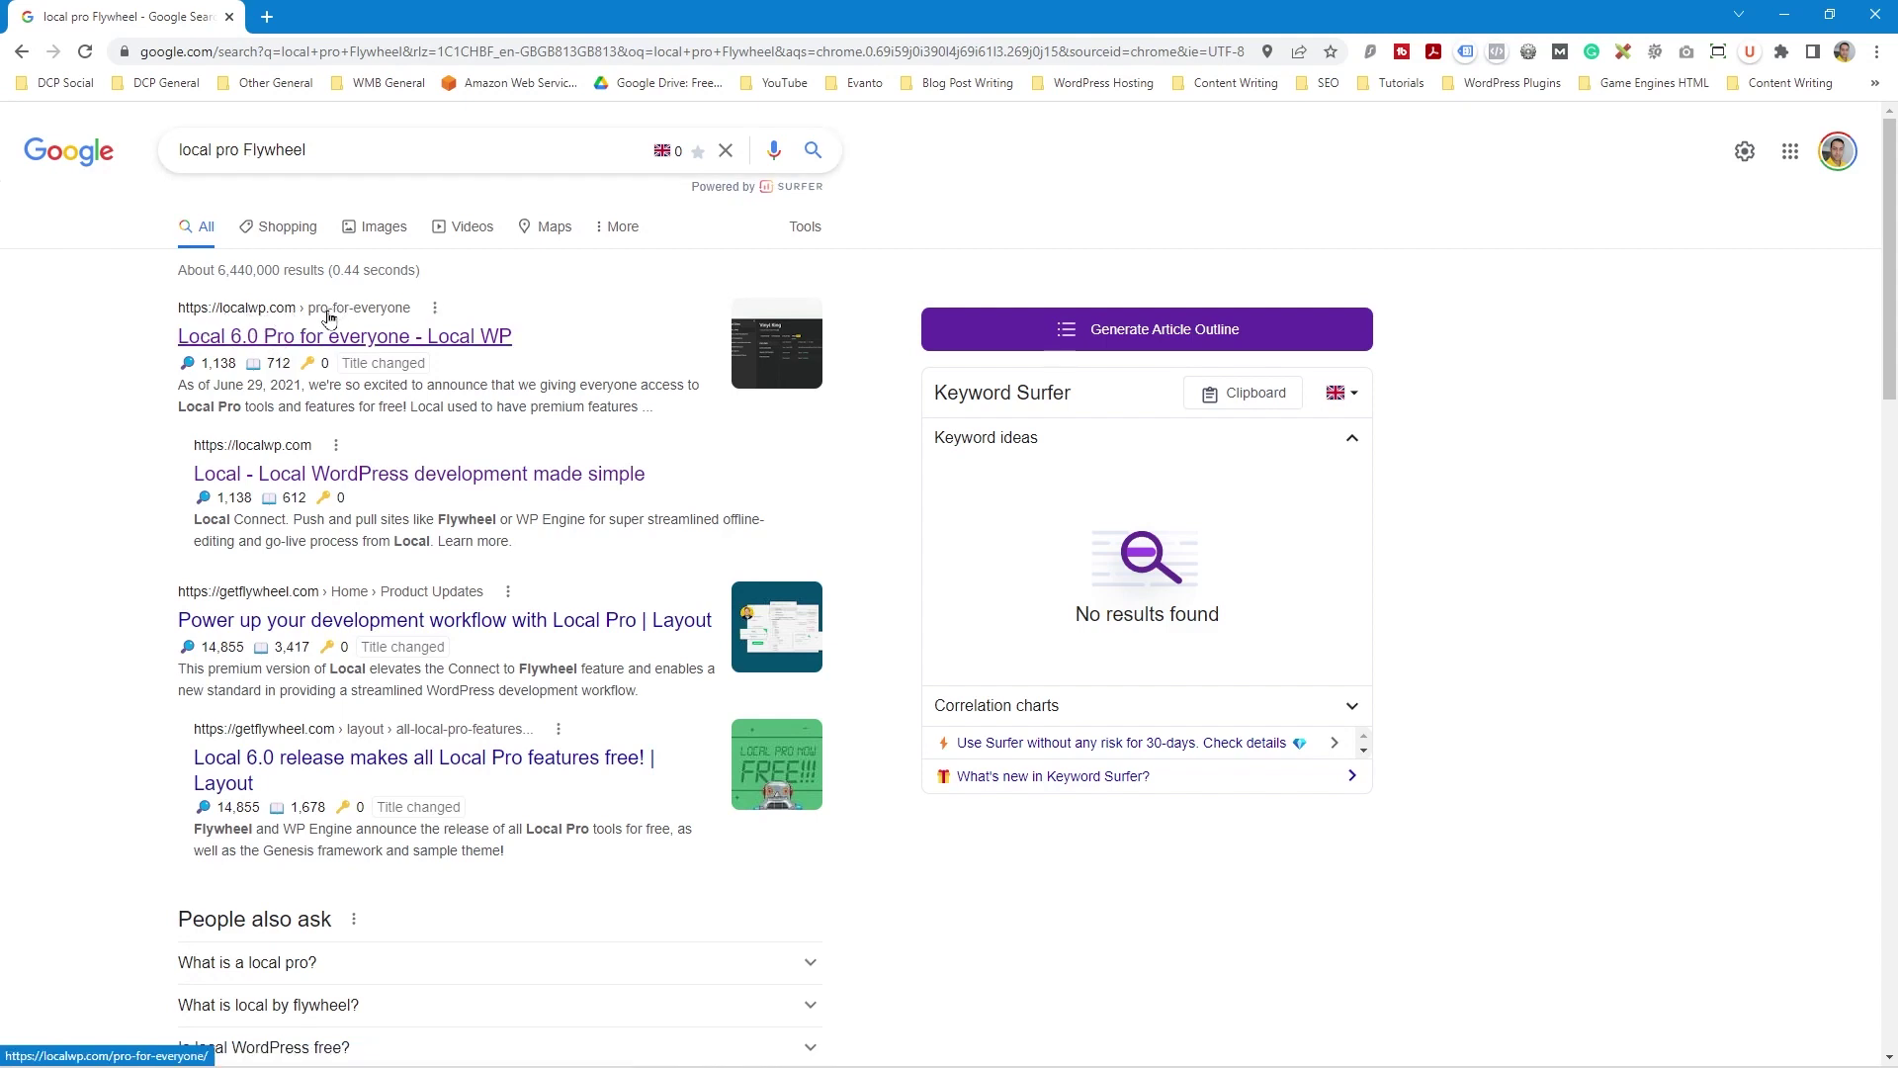
left_click(350, 341)
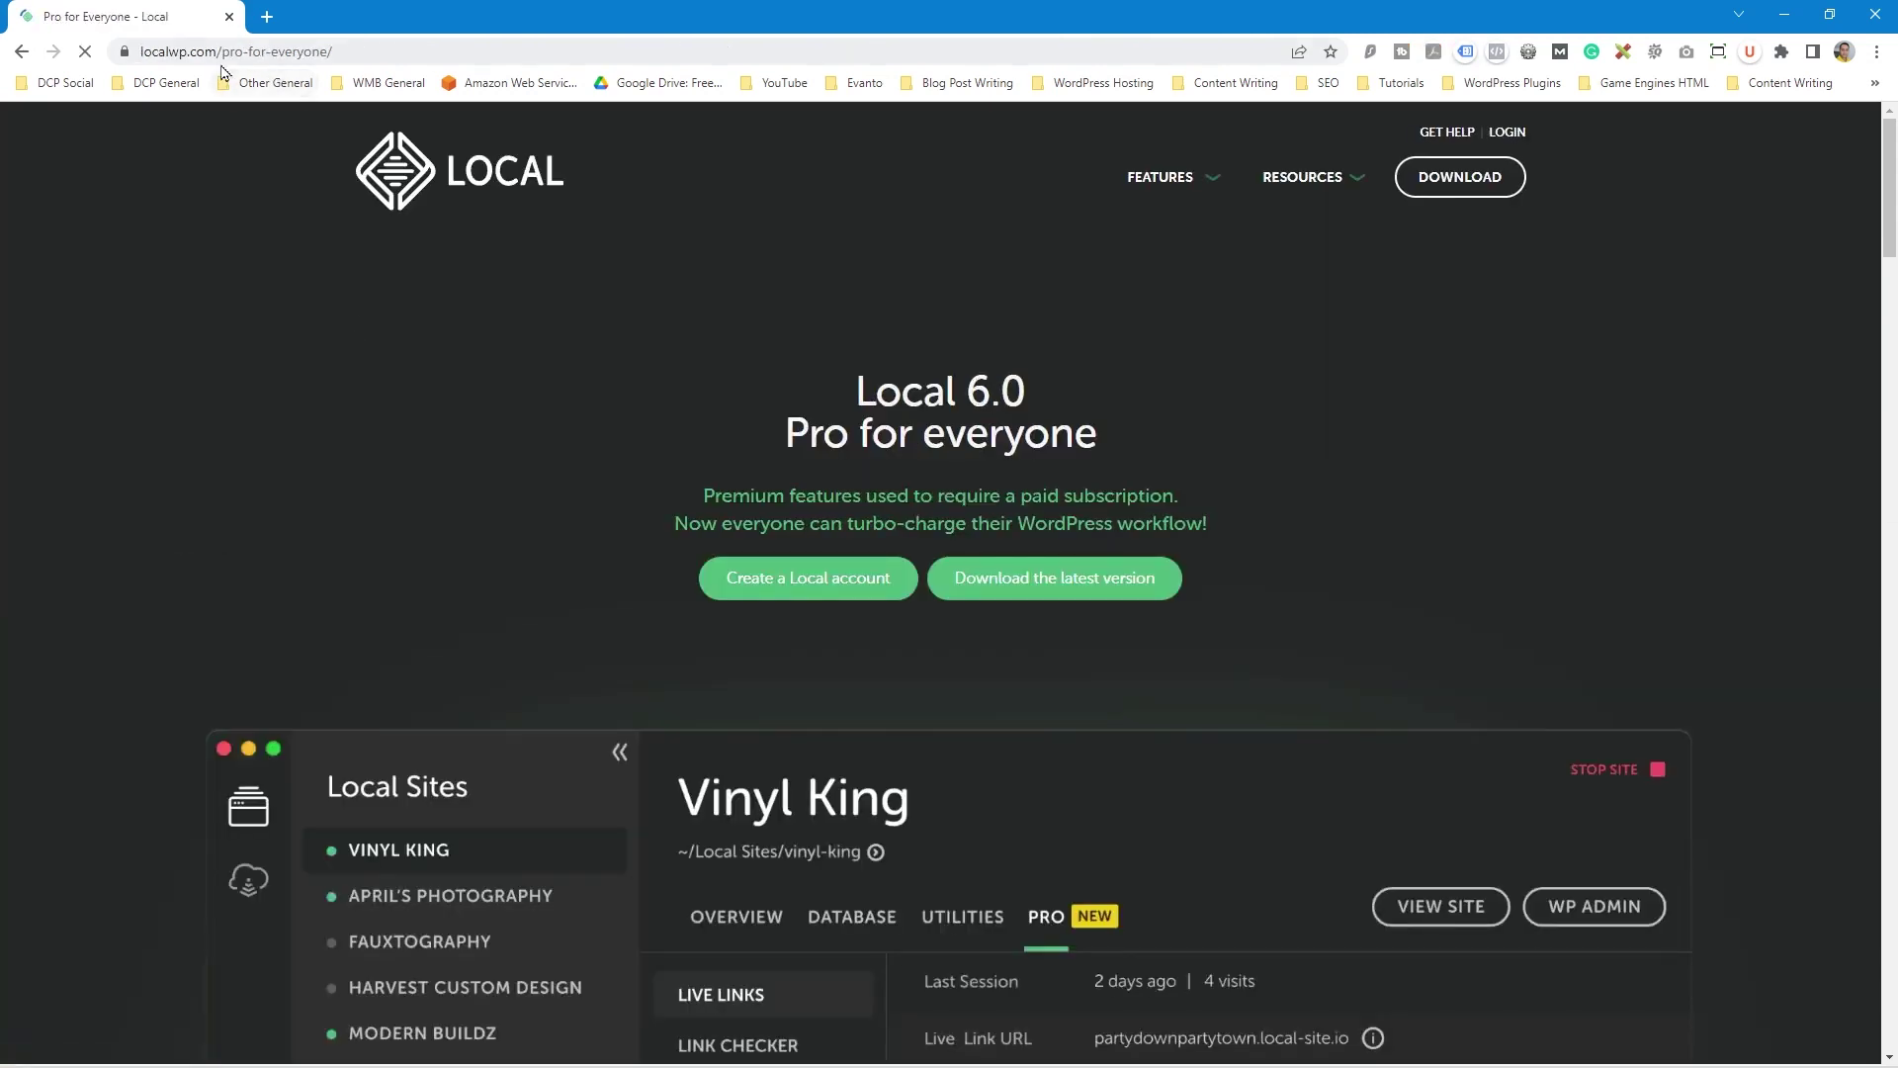
left_click(346, 50)
key("alt+Tab")
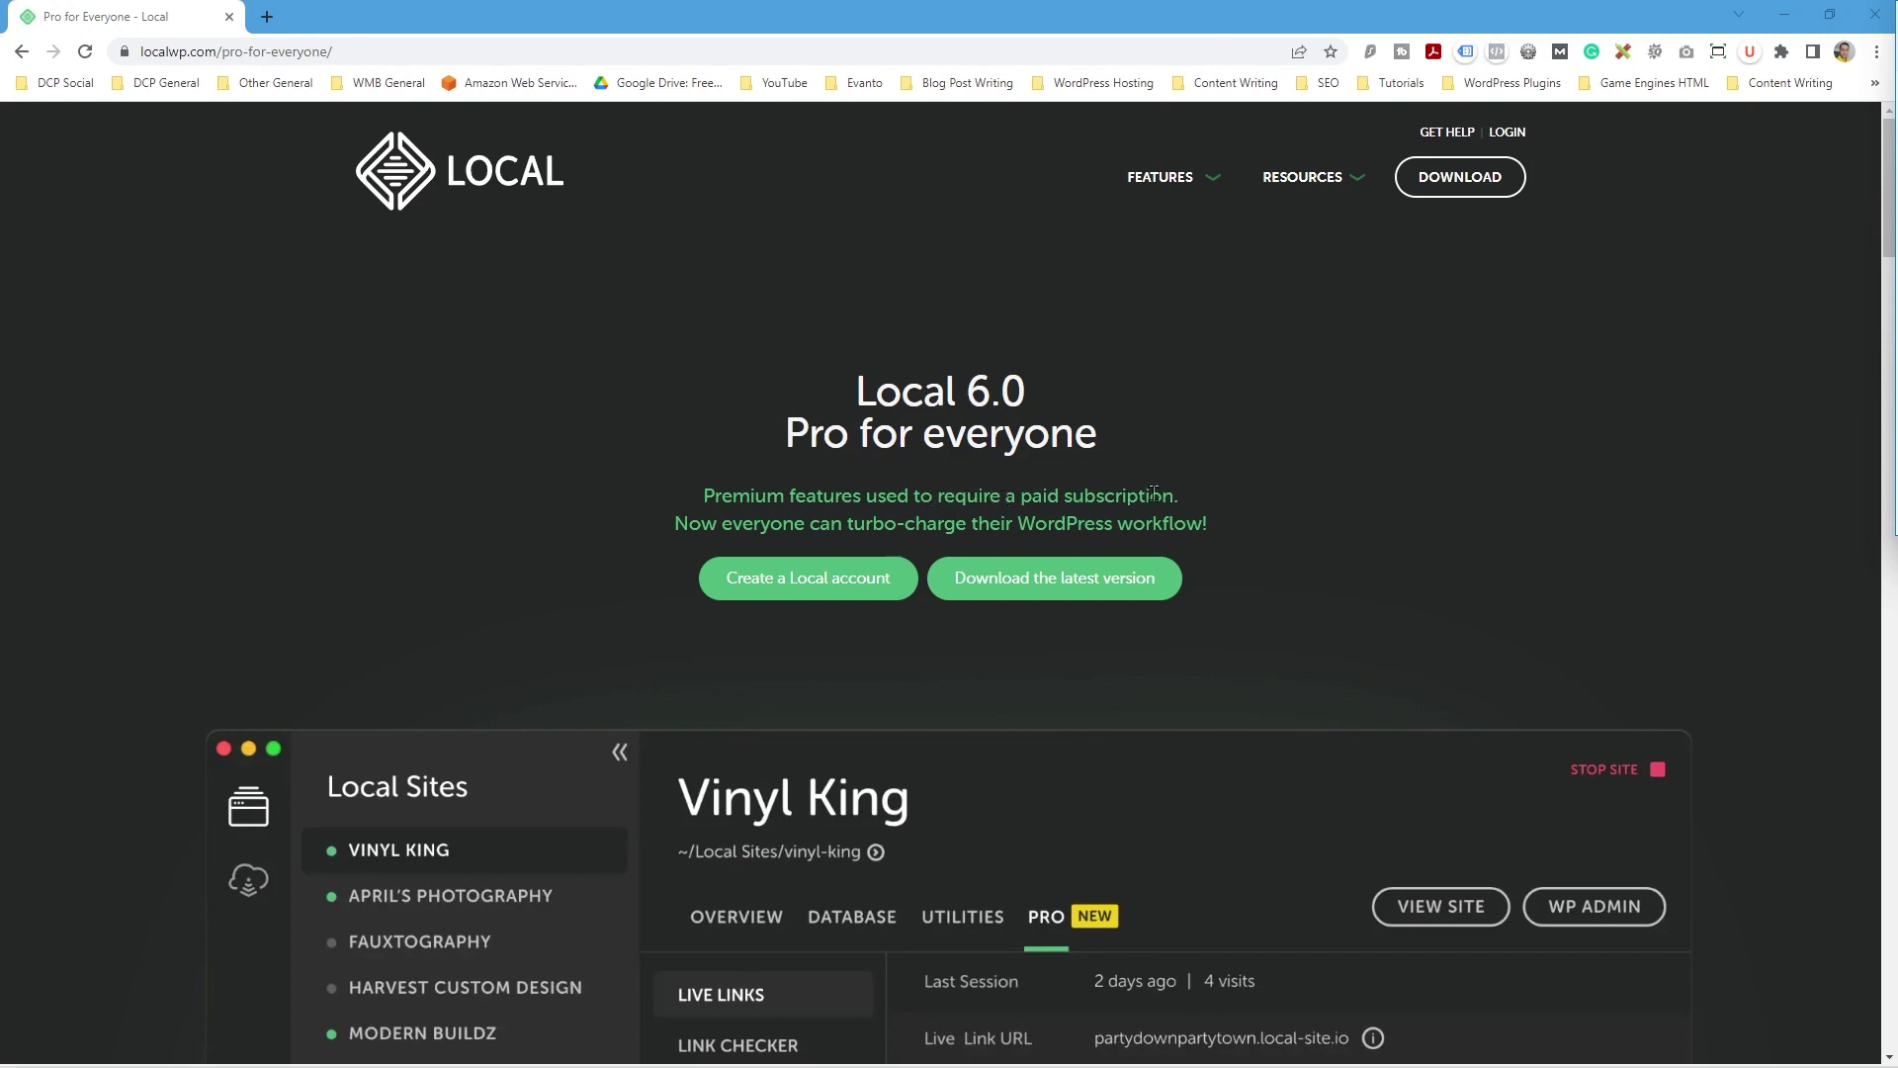
left_click(689, 531)
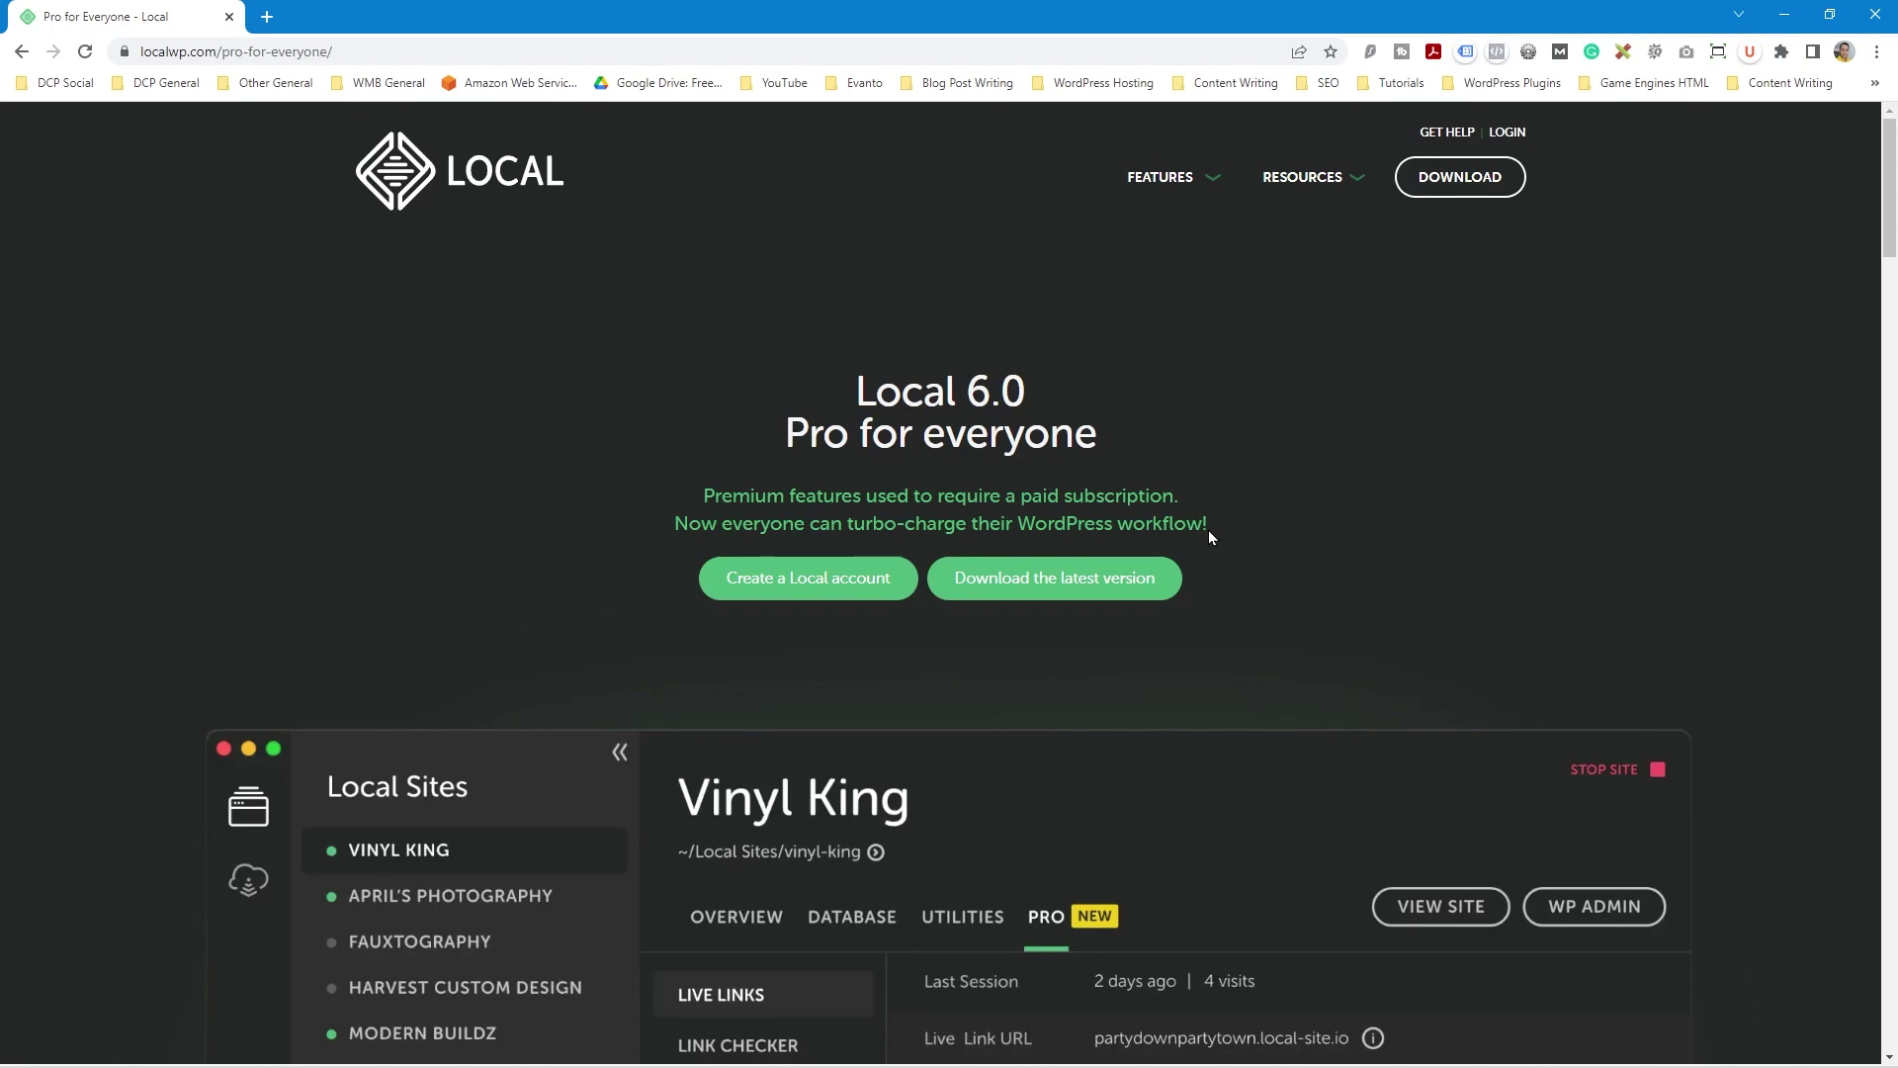
scroll(427, 400, "down", 5)
scroll(727, 574, "up", 5)
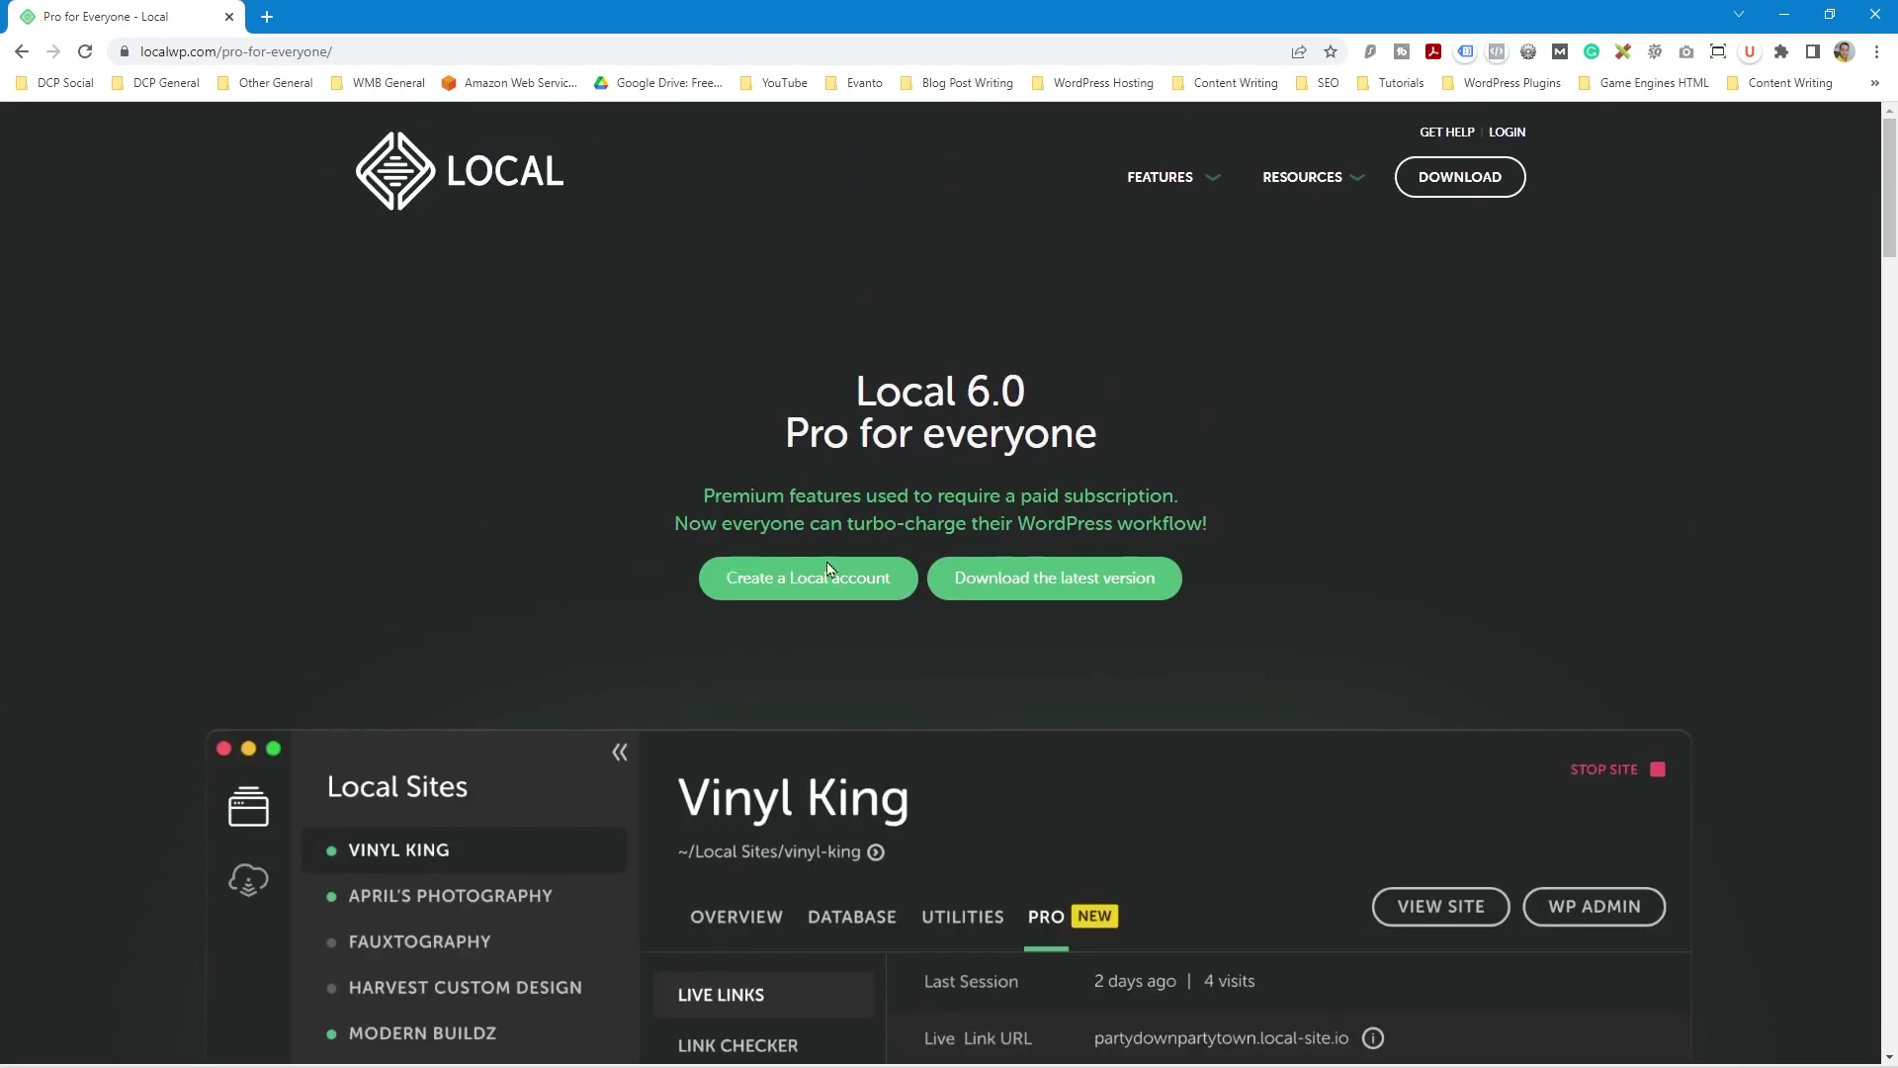
Request the Local download for the Windows platform and submit the form with the contact details
left_click(1448, 184)
left_click(917, 463)
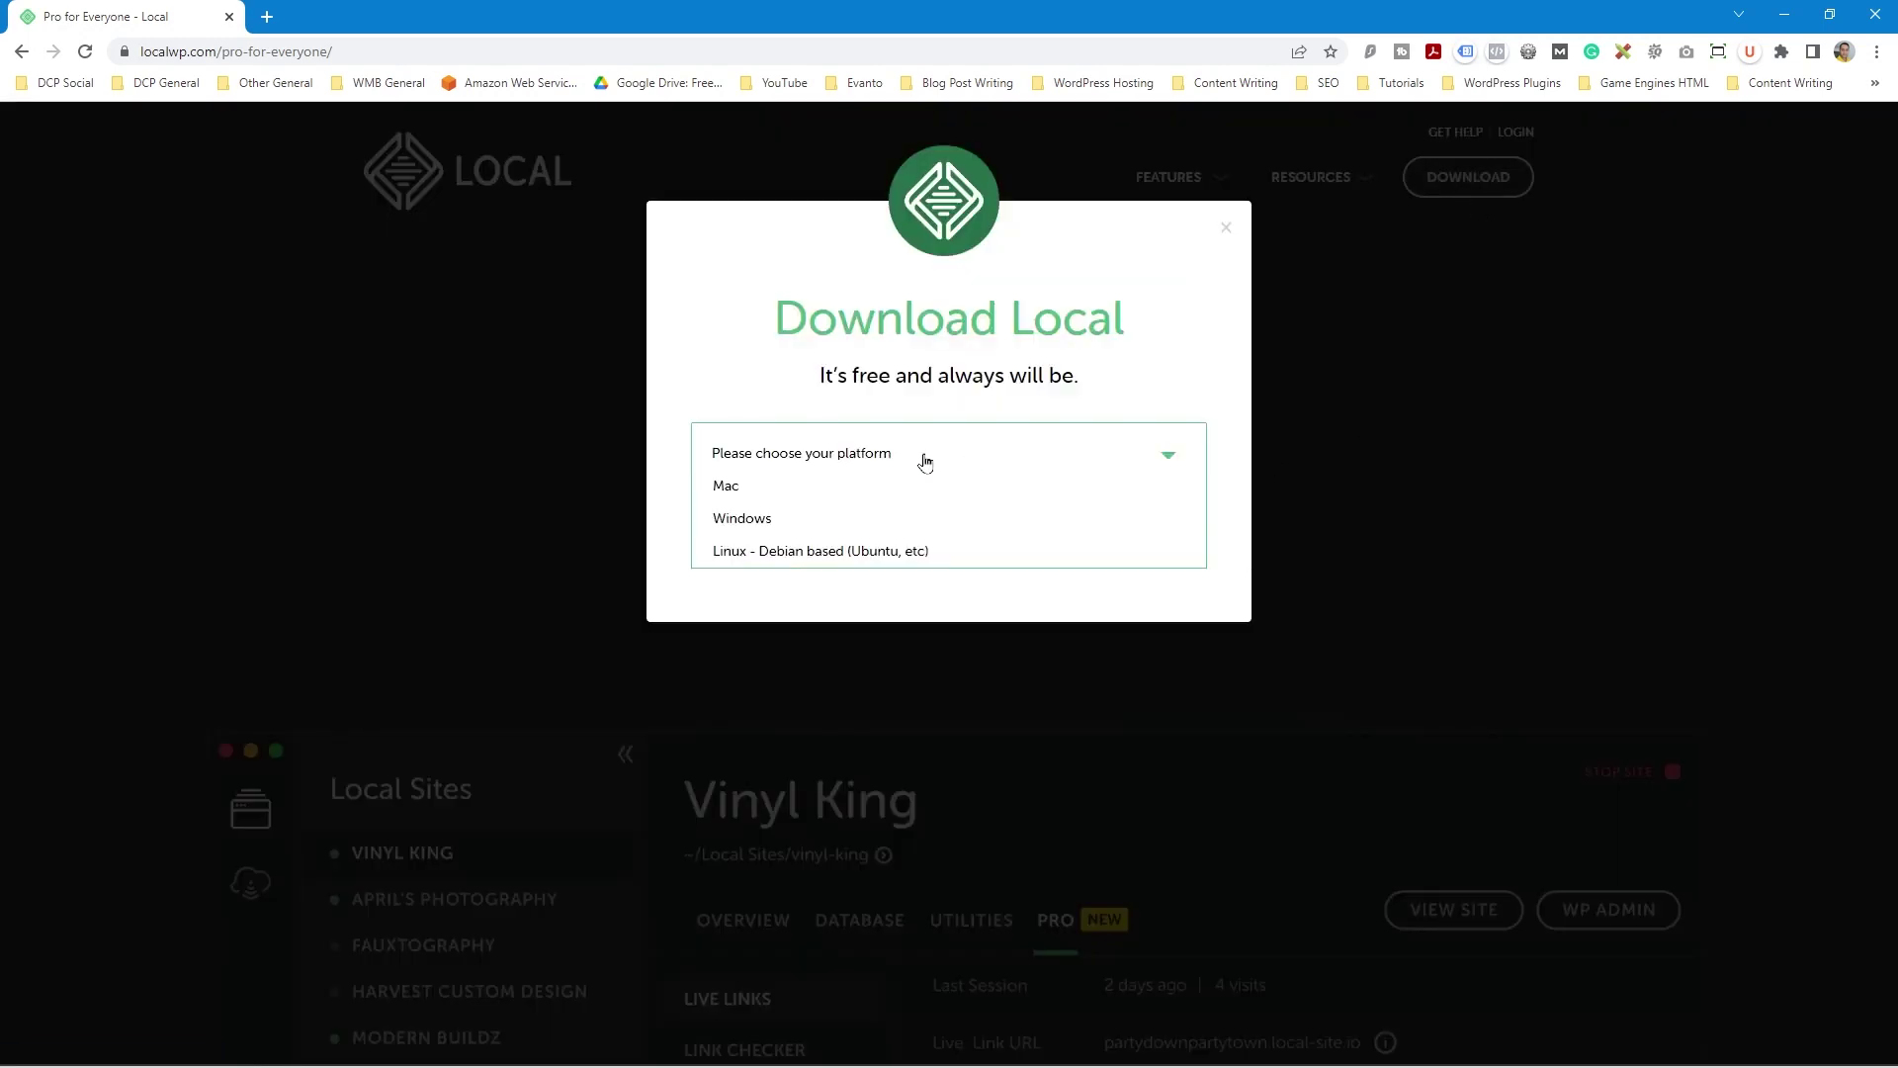
left_click(859, 522)
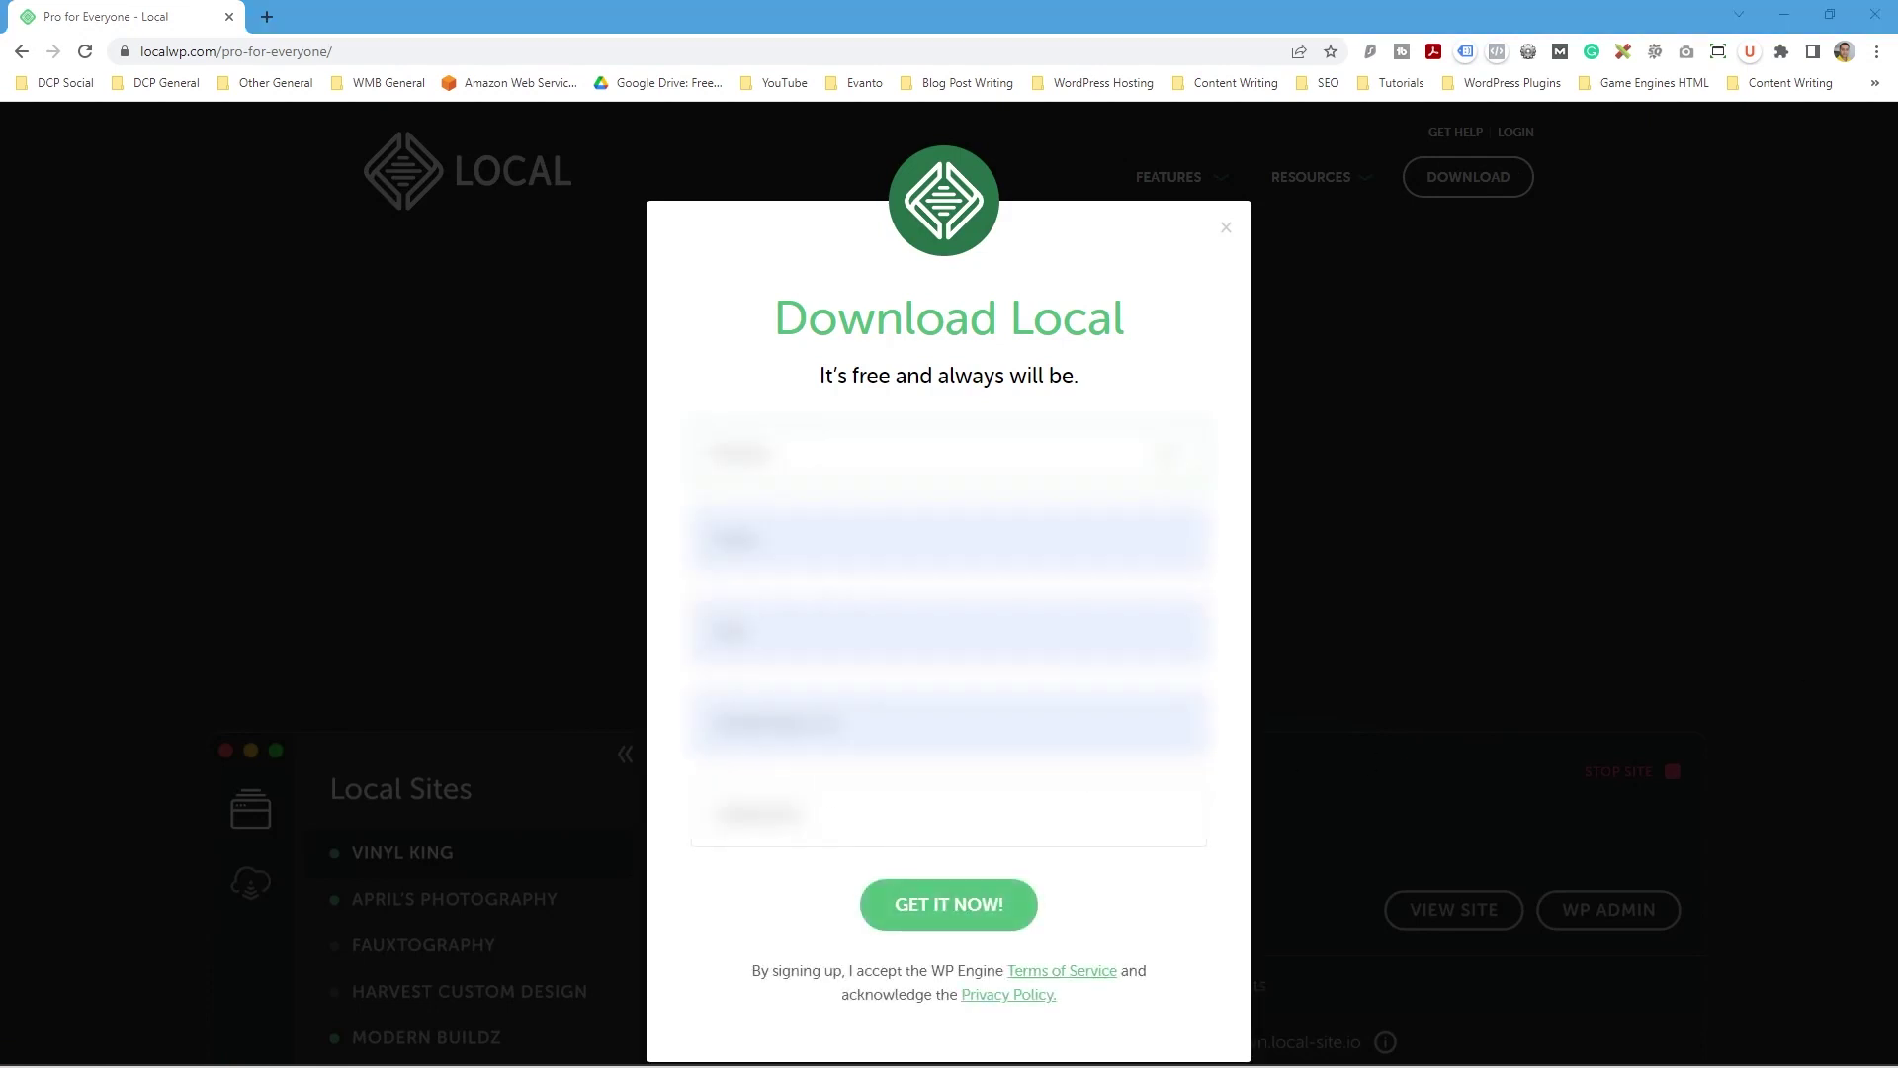
left_click(955, 911)
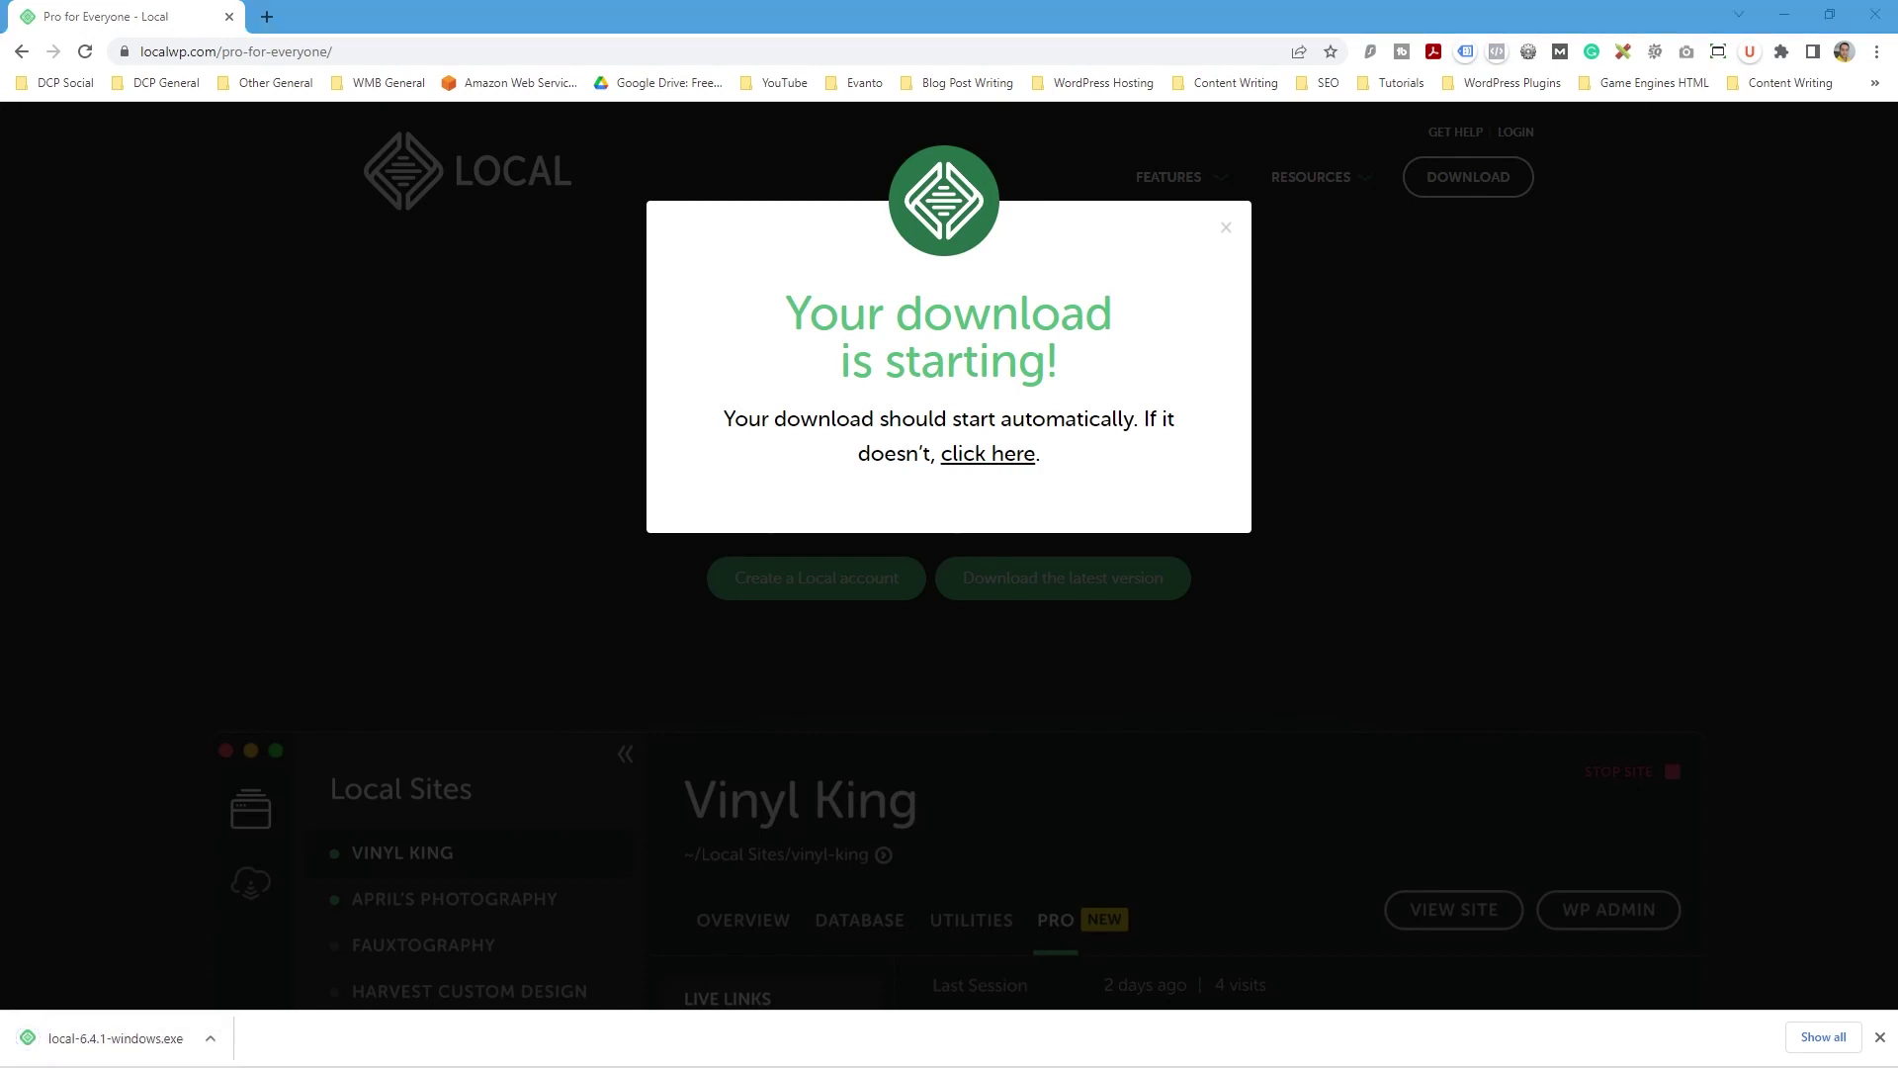
Launch the downloaded local-6.4.1-windows.exe installer, dismiss the Norton notification and minimise the browser
left_click(96, 1042)
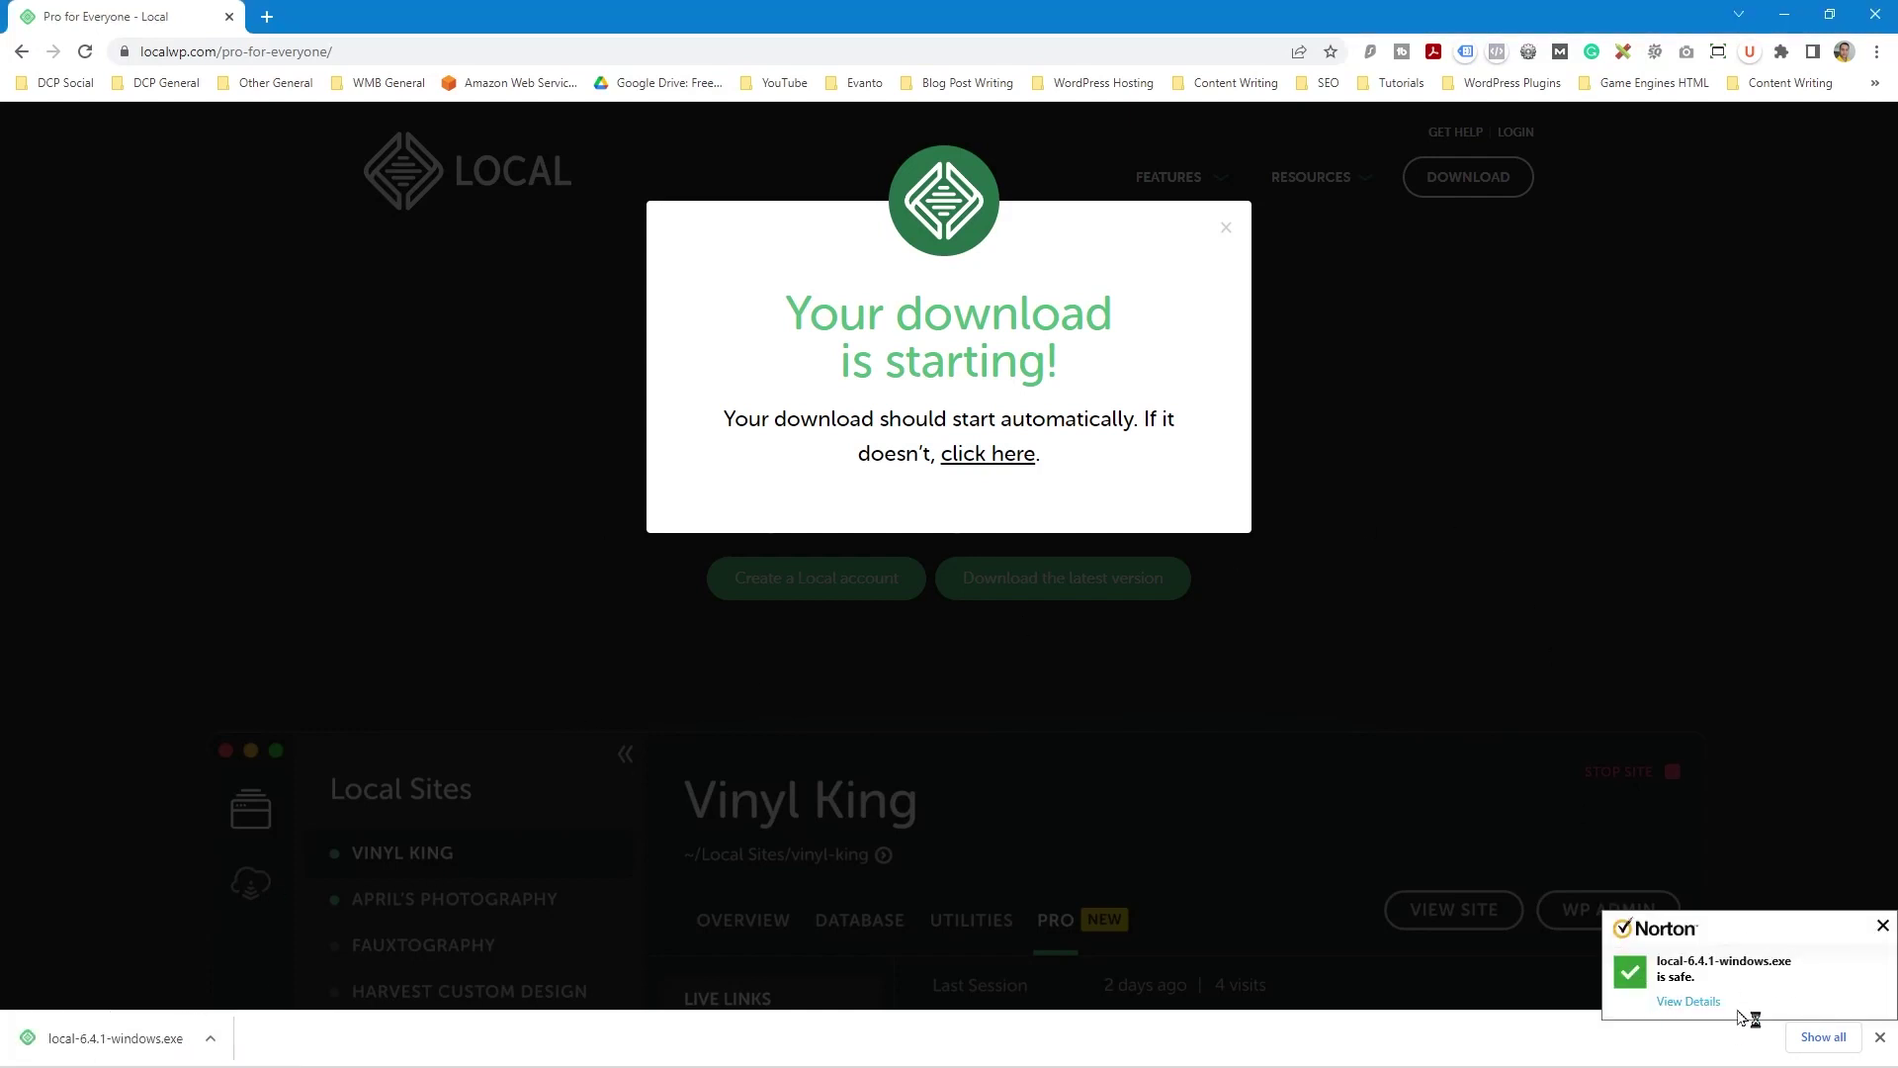
left_click(1880, 926)
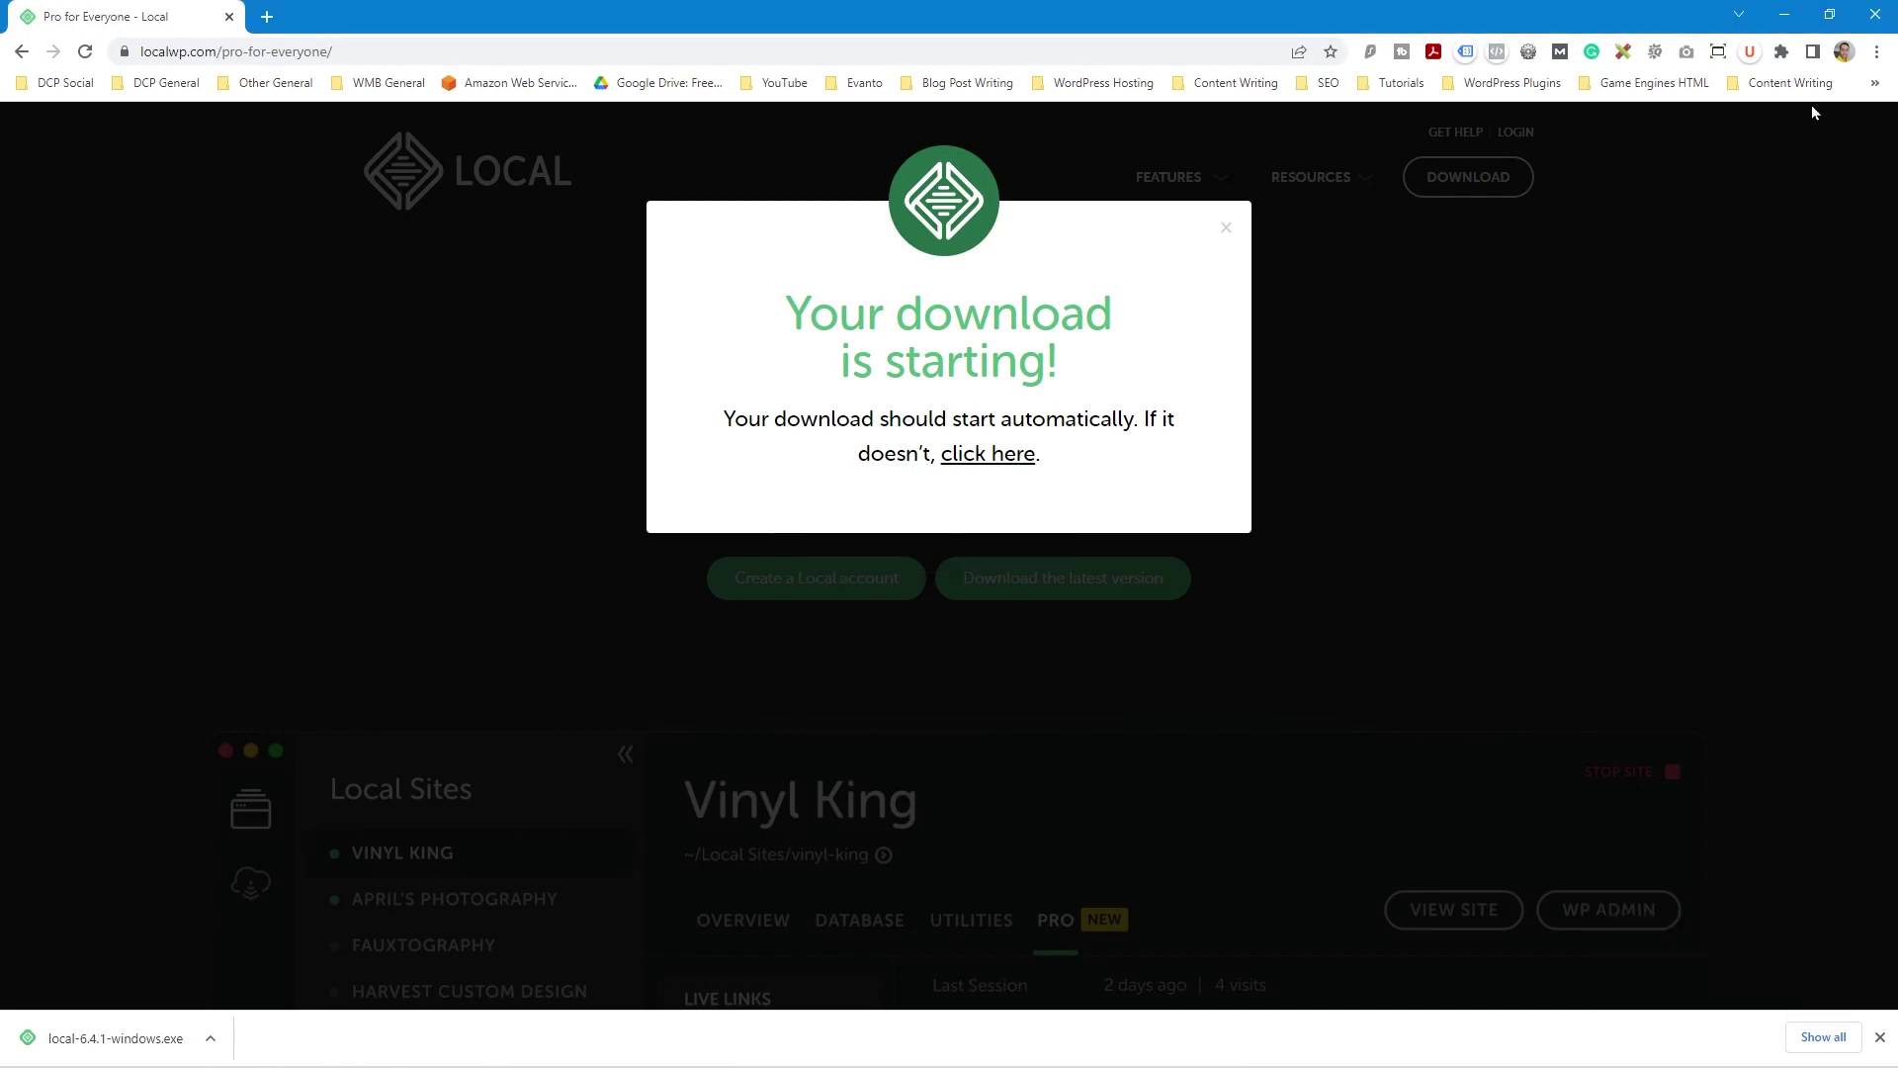
left_click(1785, 24)
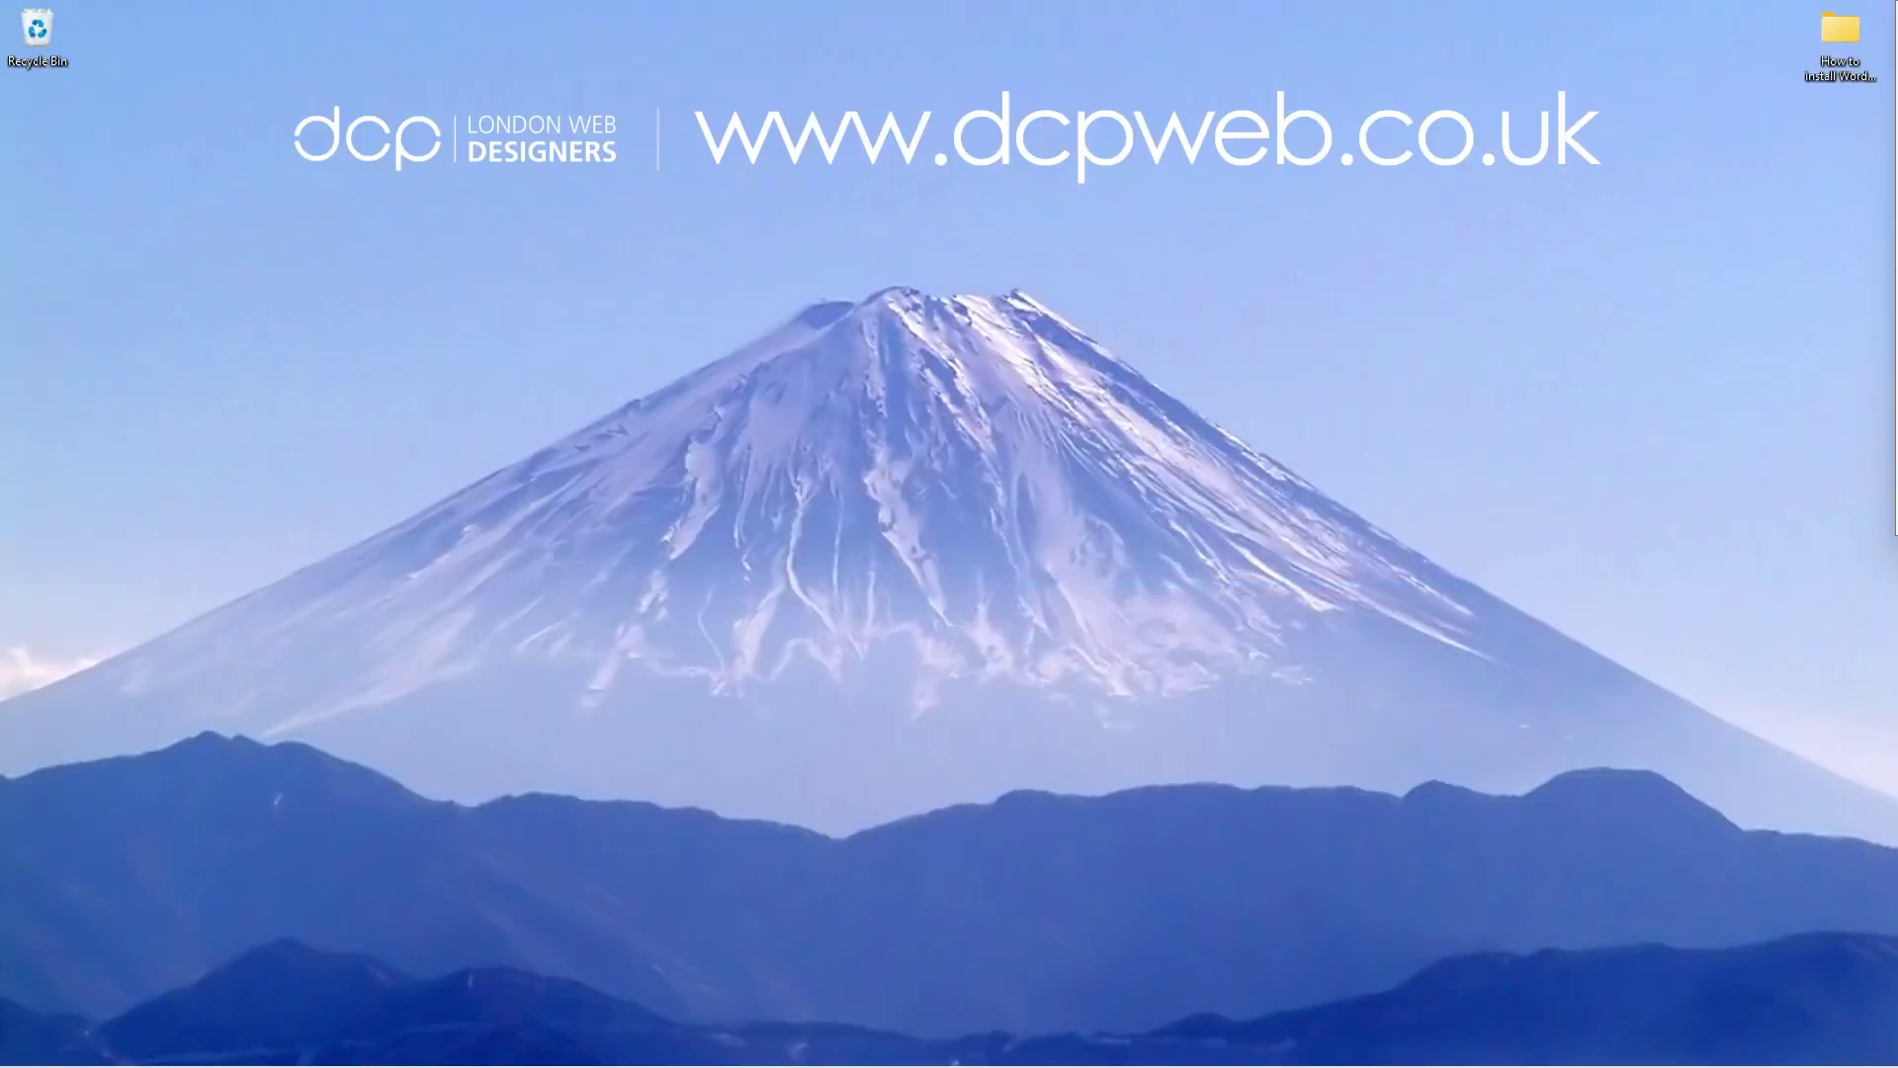
mouse_move(1546, 1046)
left_click(1582, 1046)
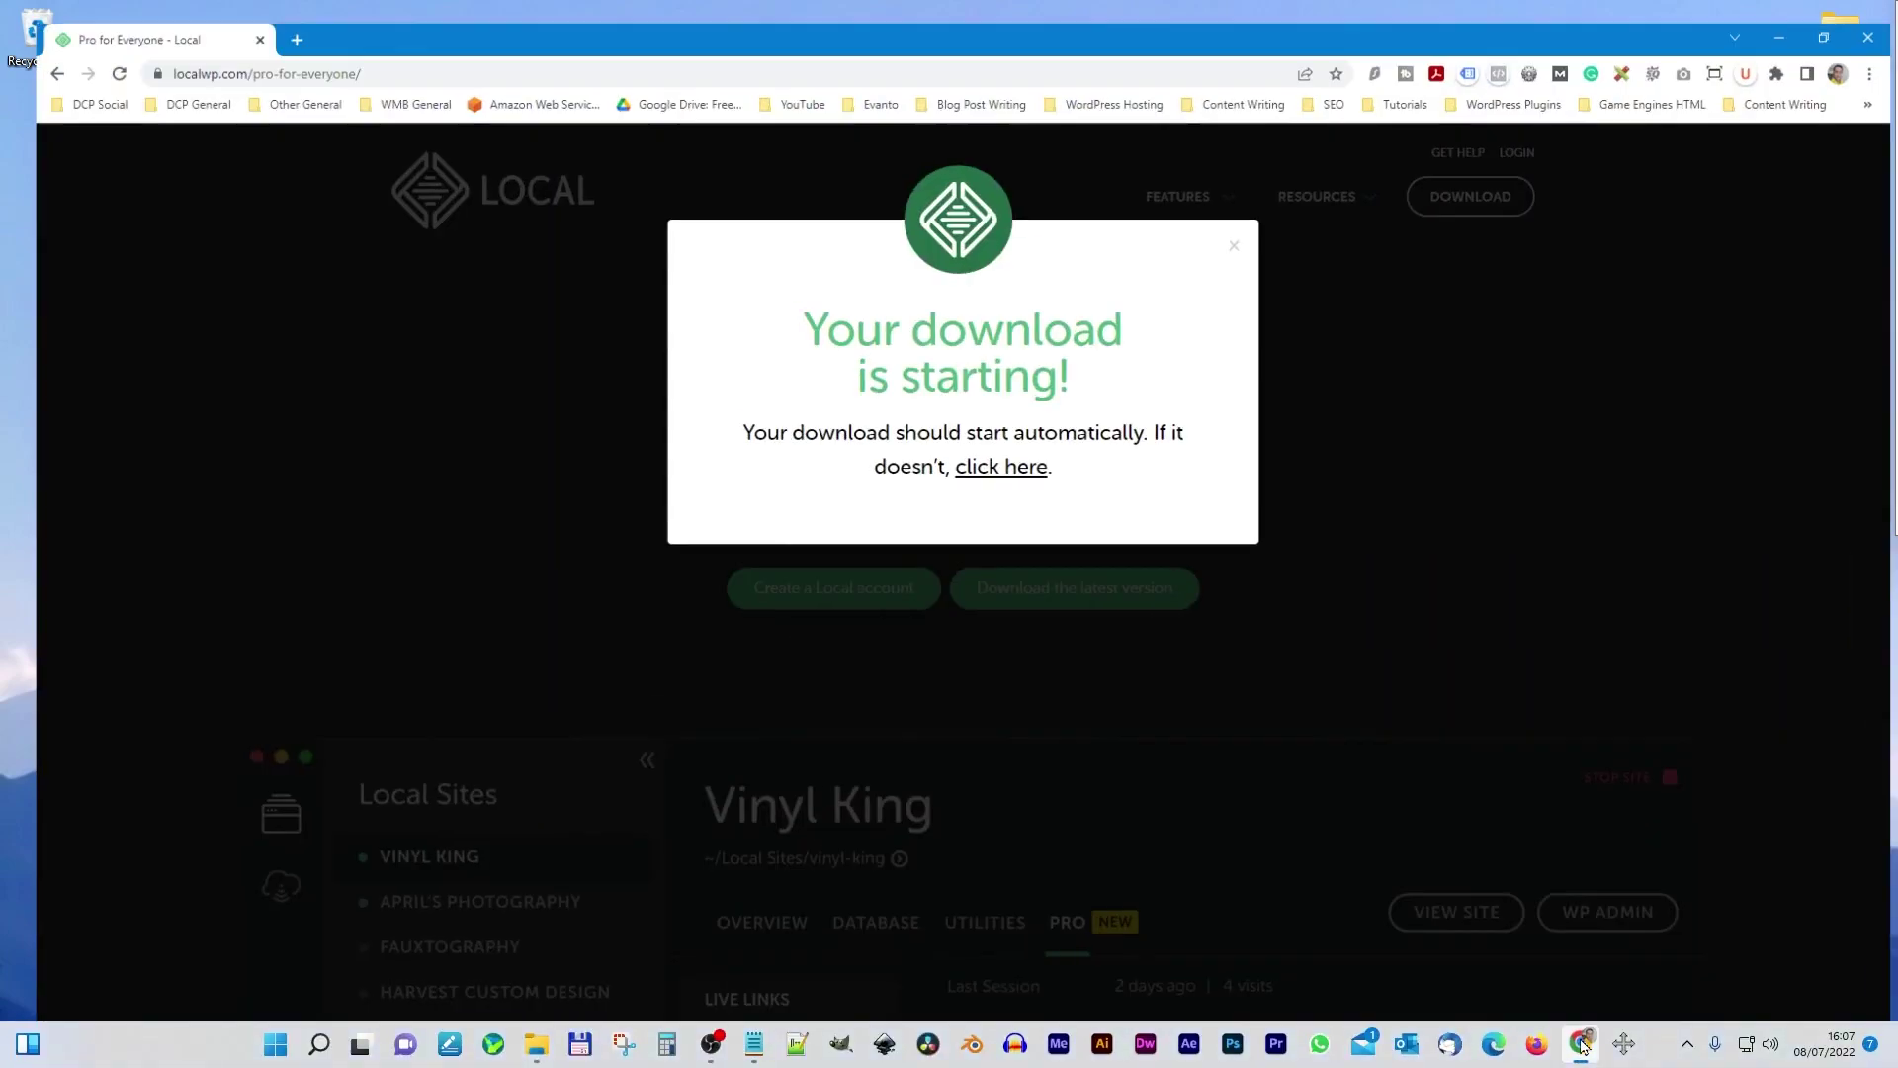
left_click(1581, 1046)
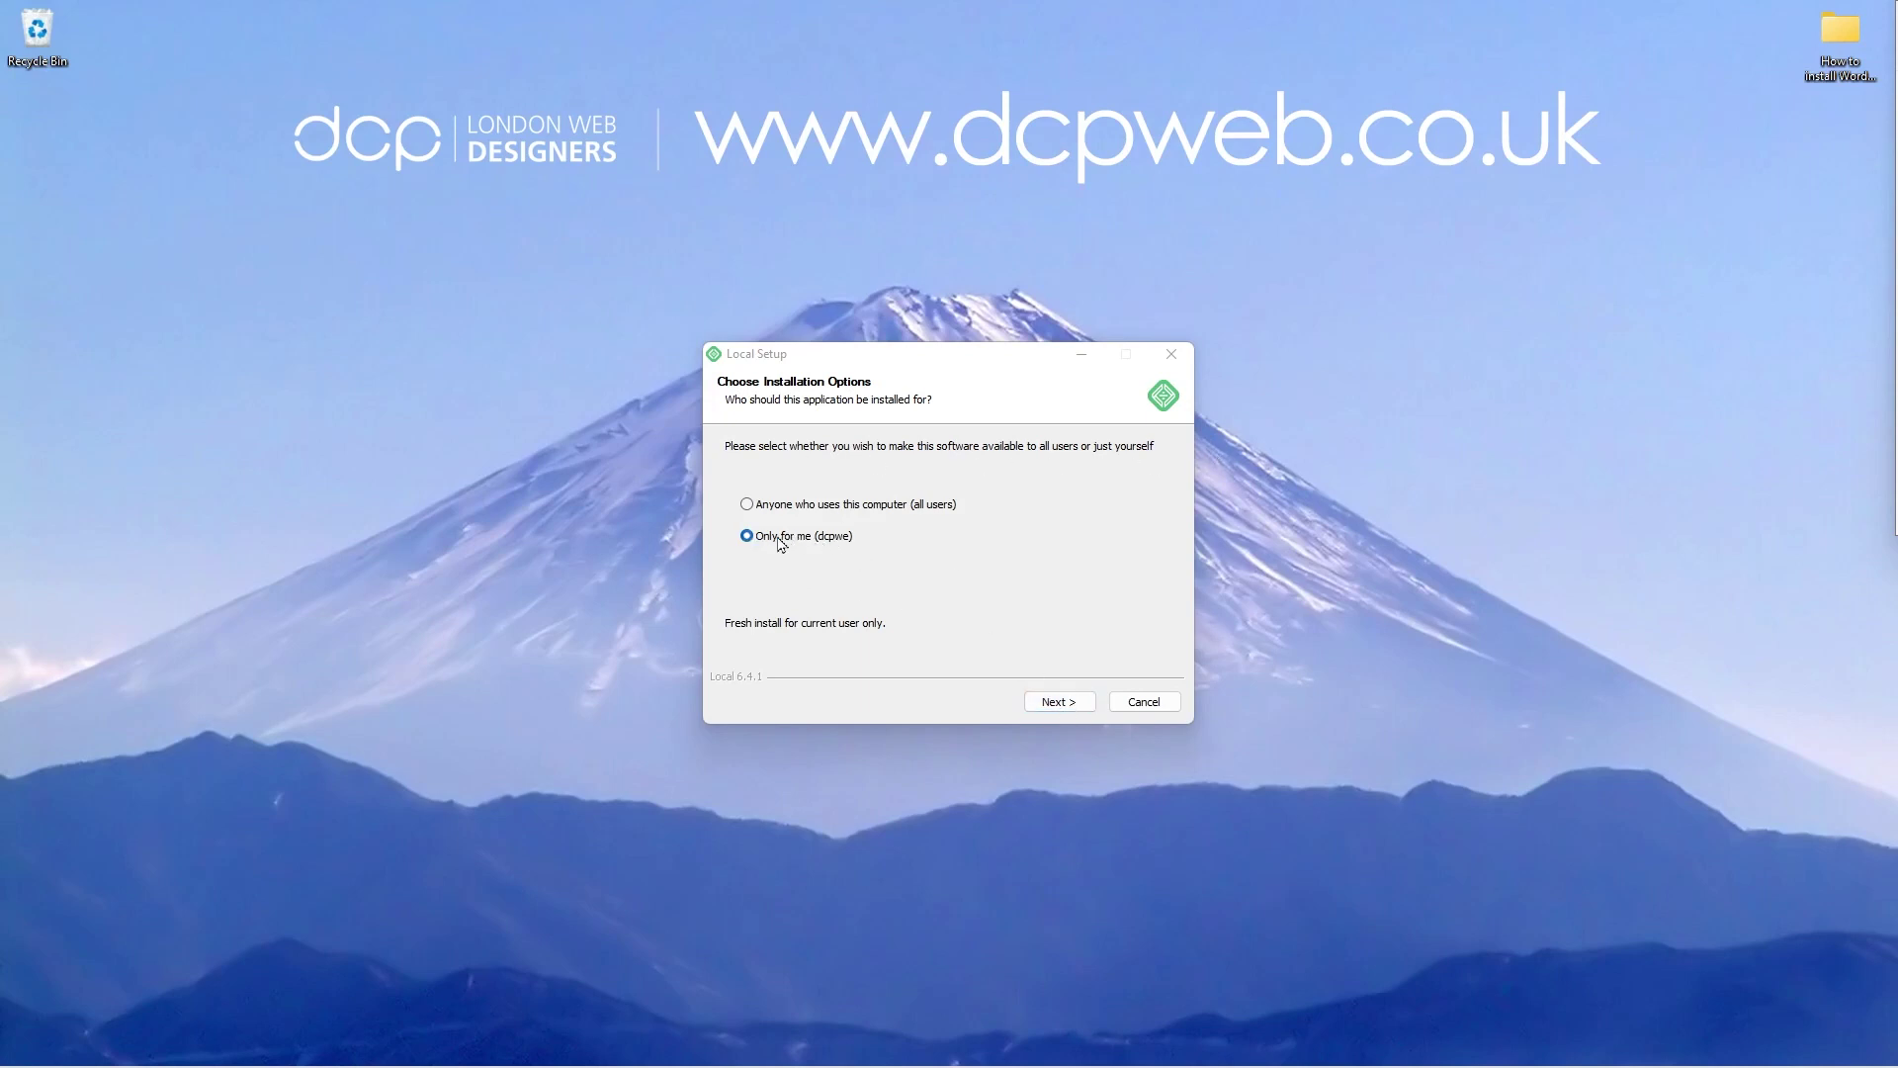
Install Local for the current user only in the default destination folder, and finish the setup with Run Local enabled
left_click(1057, 702)
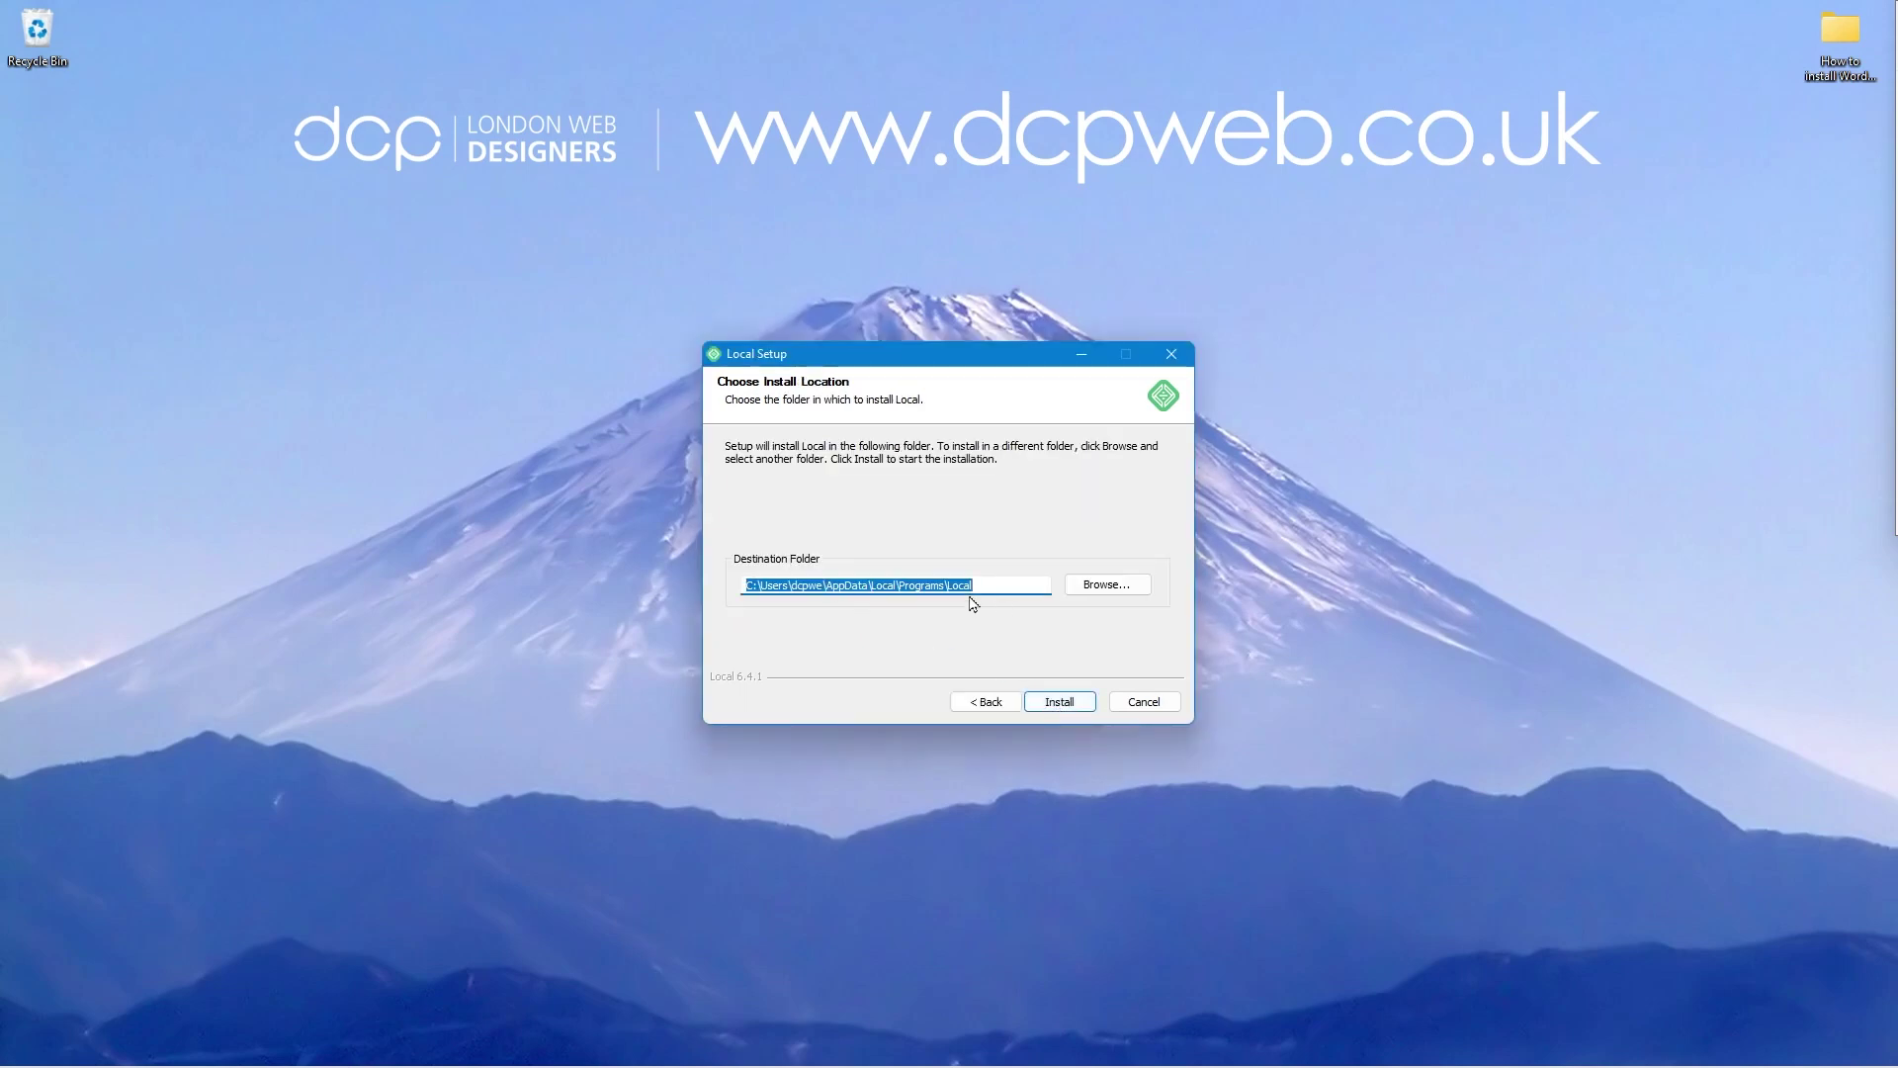
left_click(1073, 706)
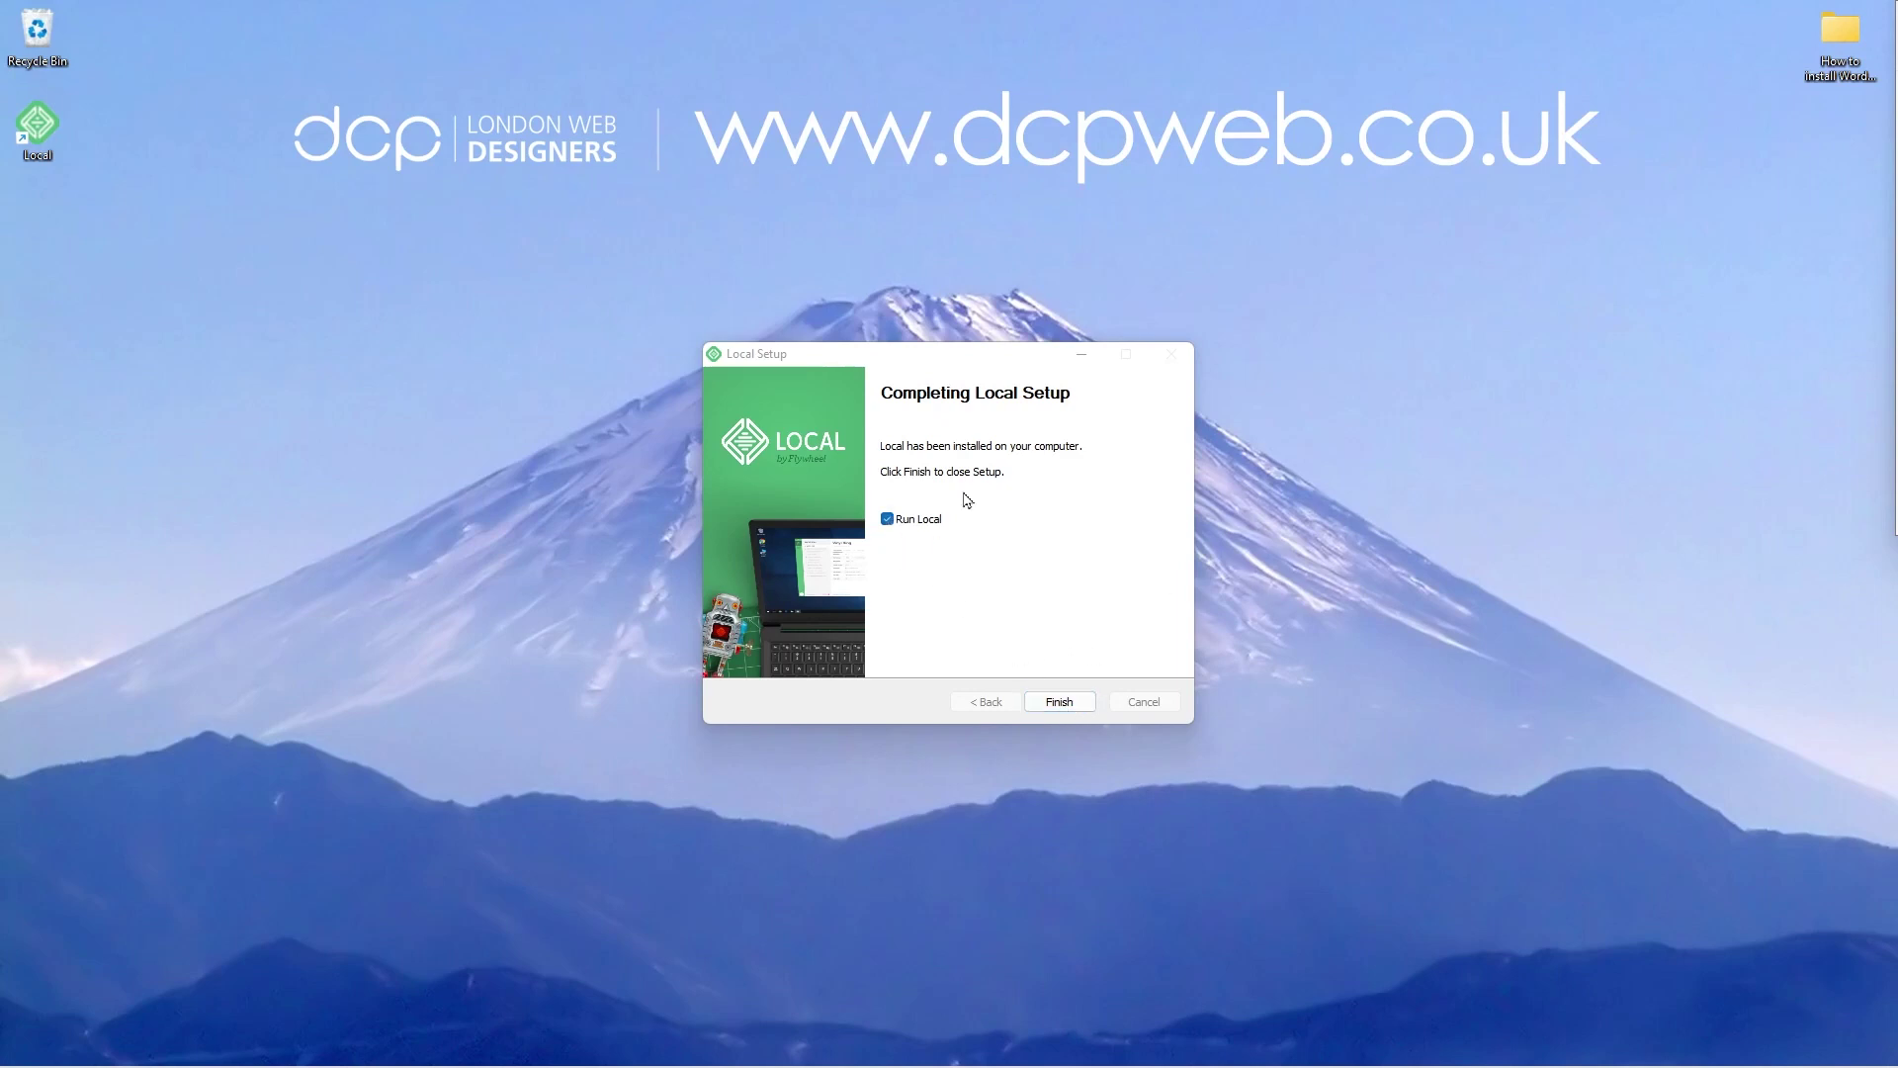
left_click(1061, 703)
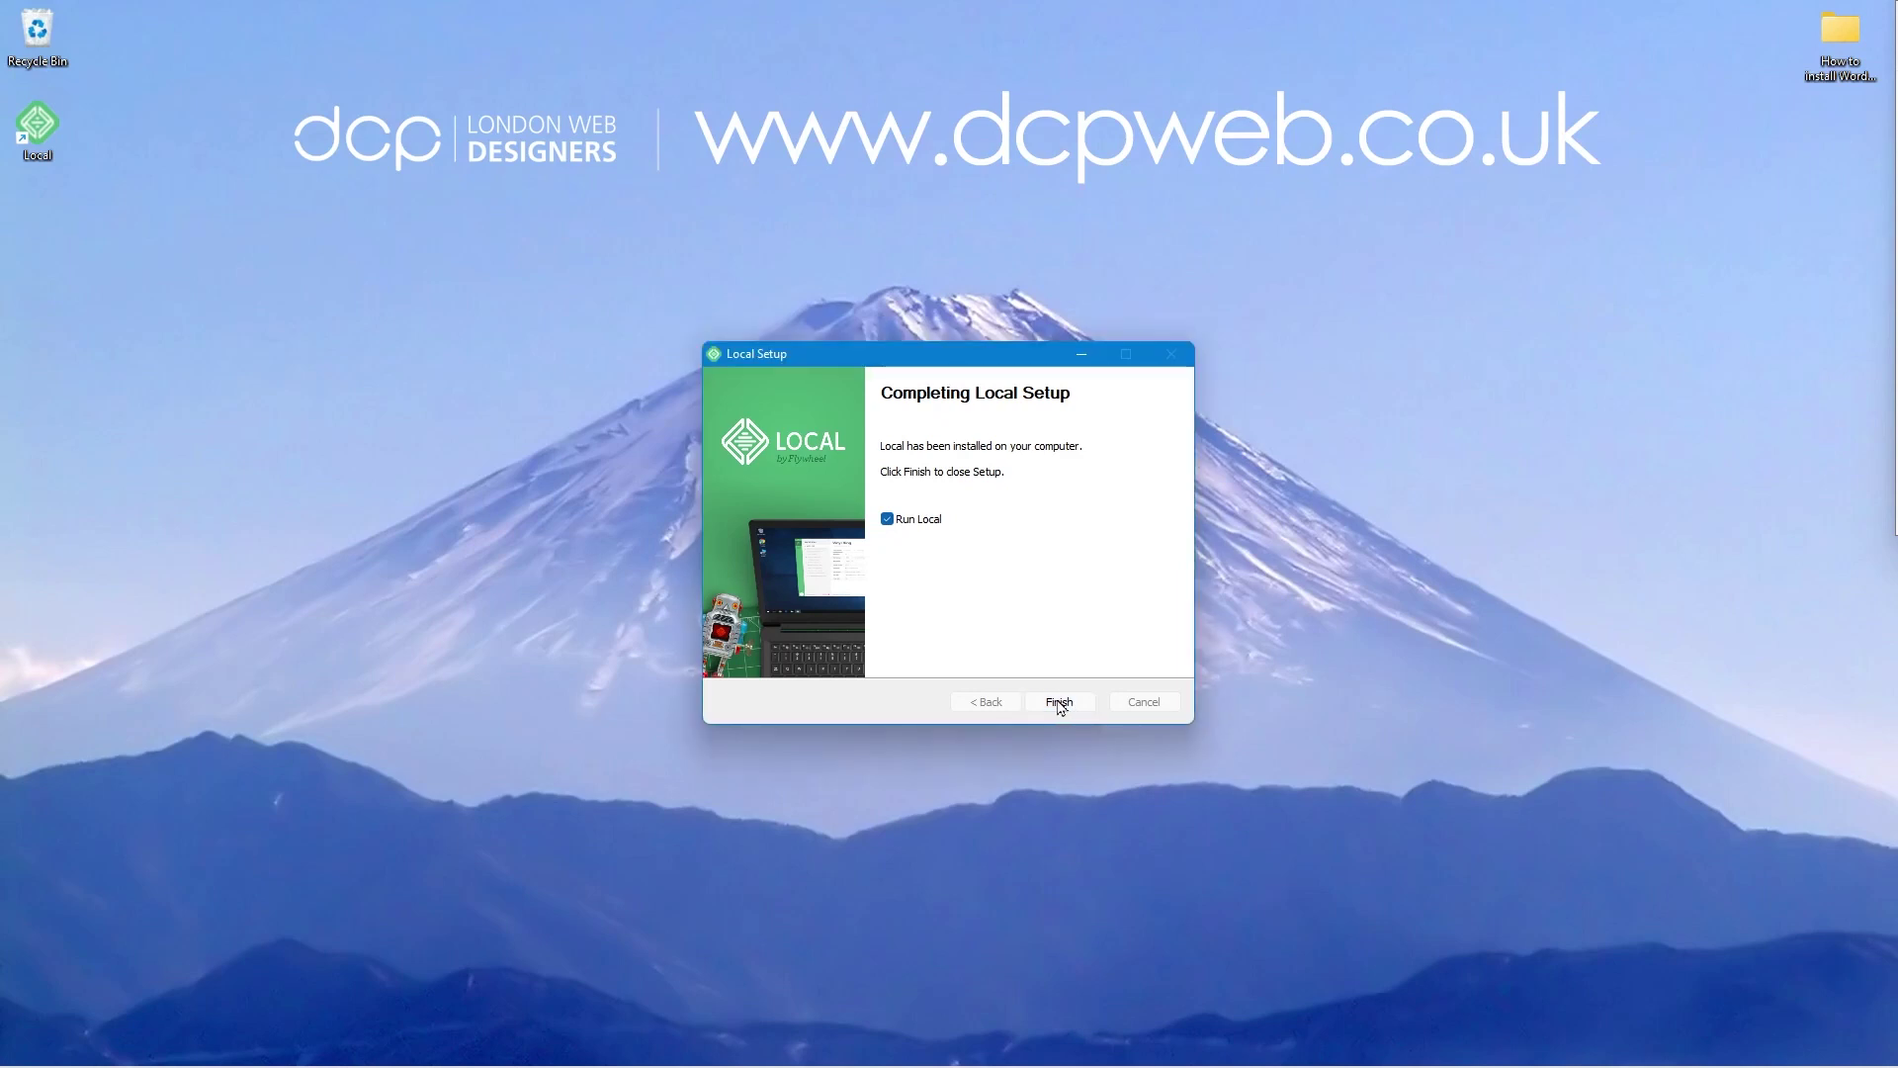
left_click(1058, 703)
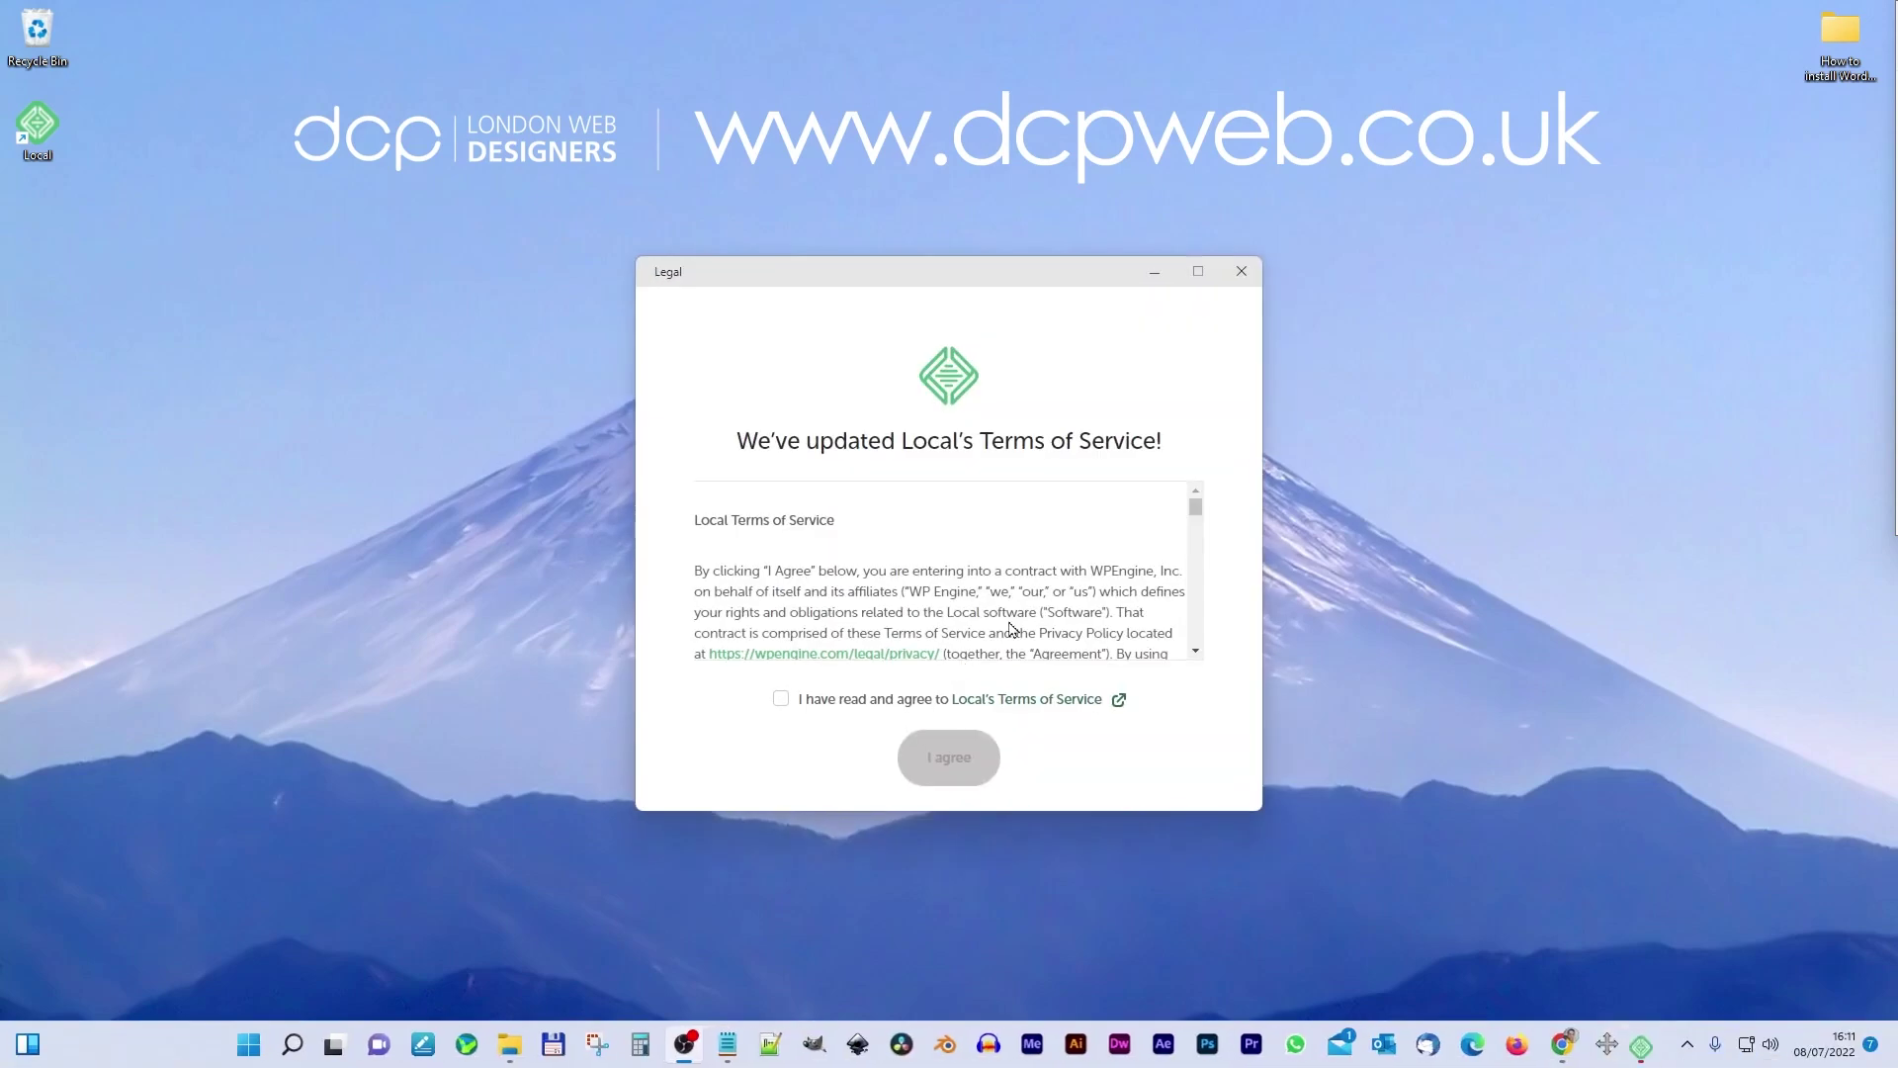
Accept Local's Terms of Service and decline both error reporting and usage reporting
left_click(781, 698)
left_click(963, 768)
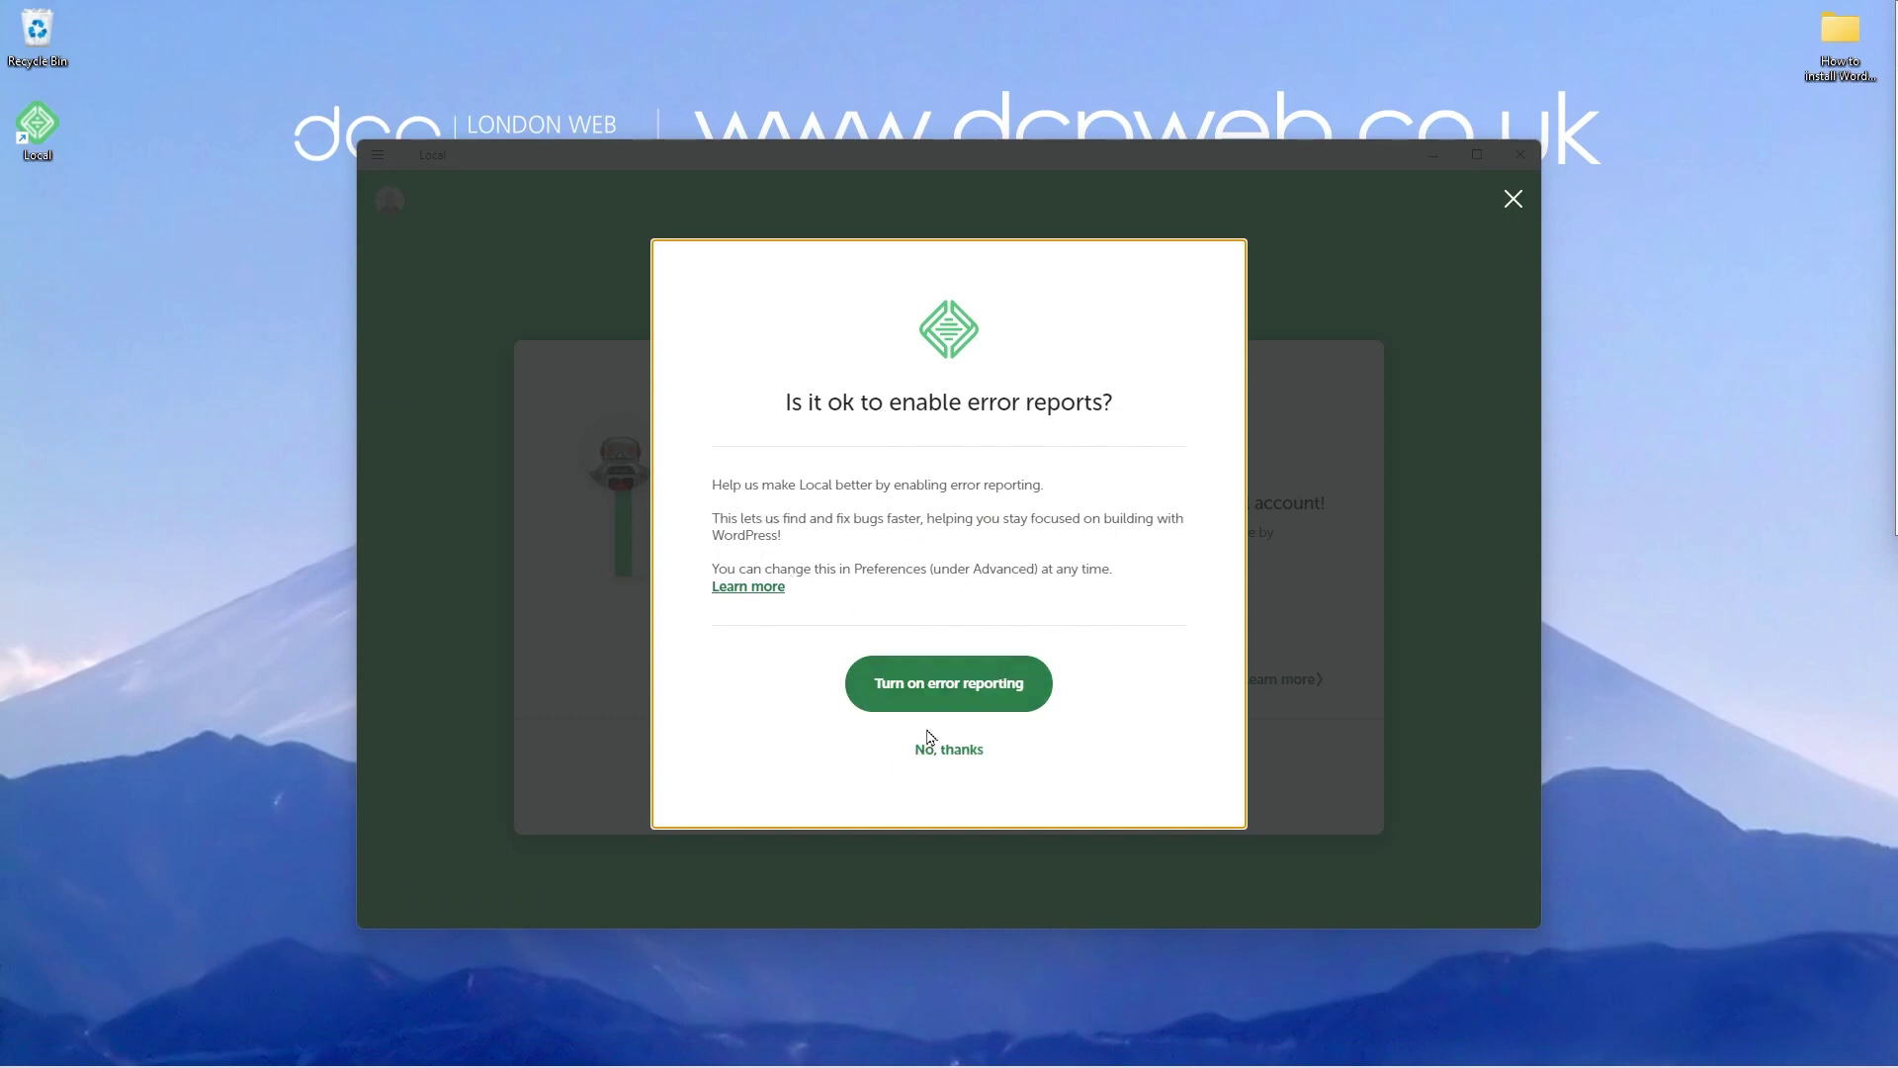
left_click(949, 750)
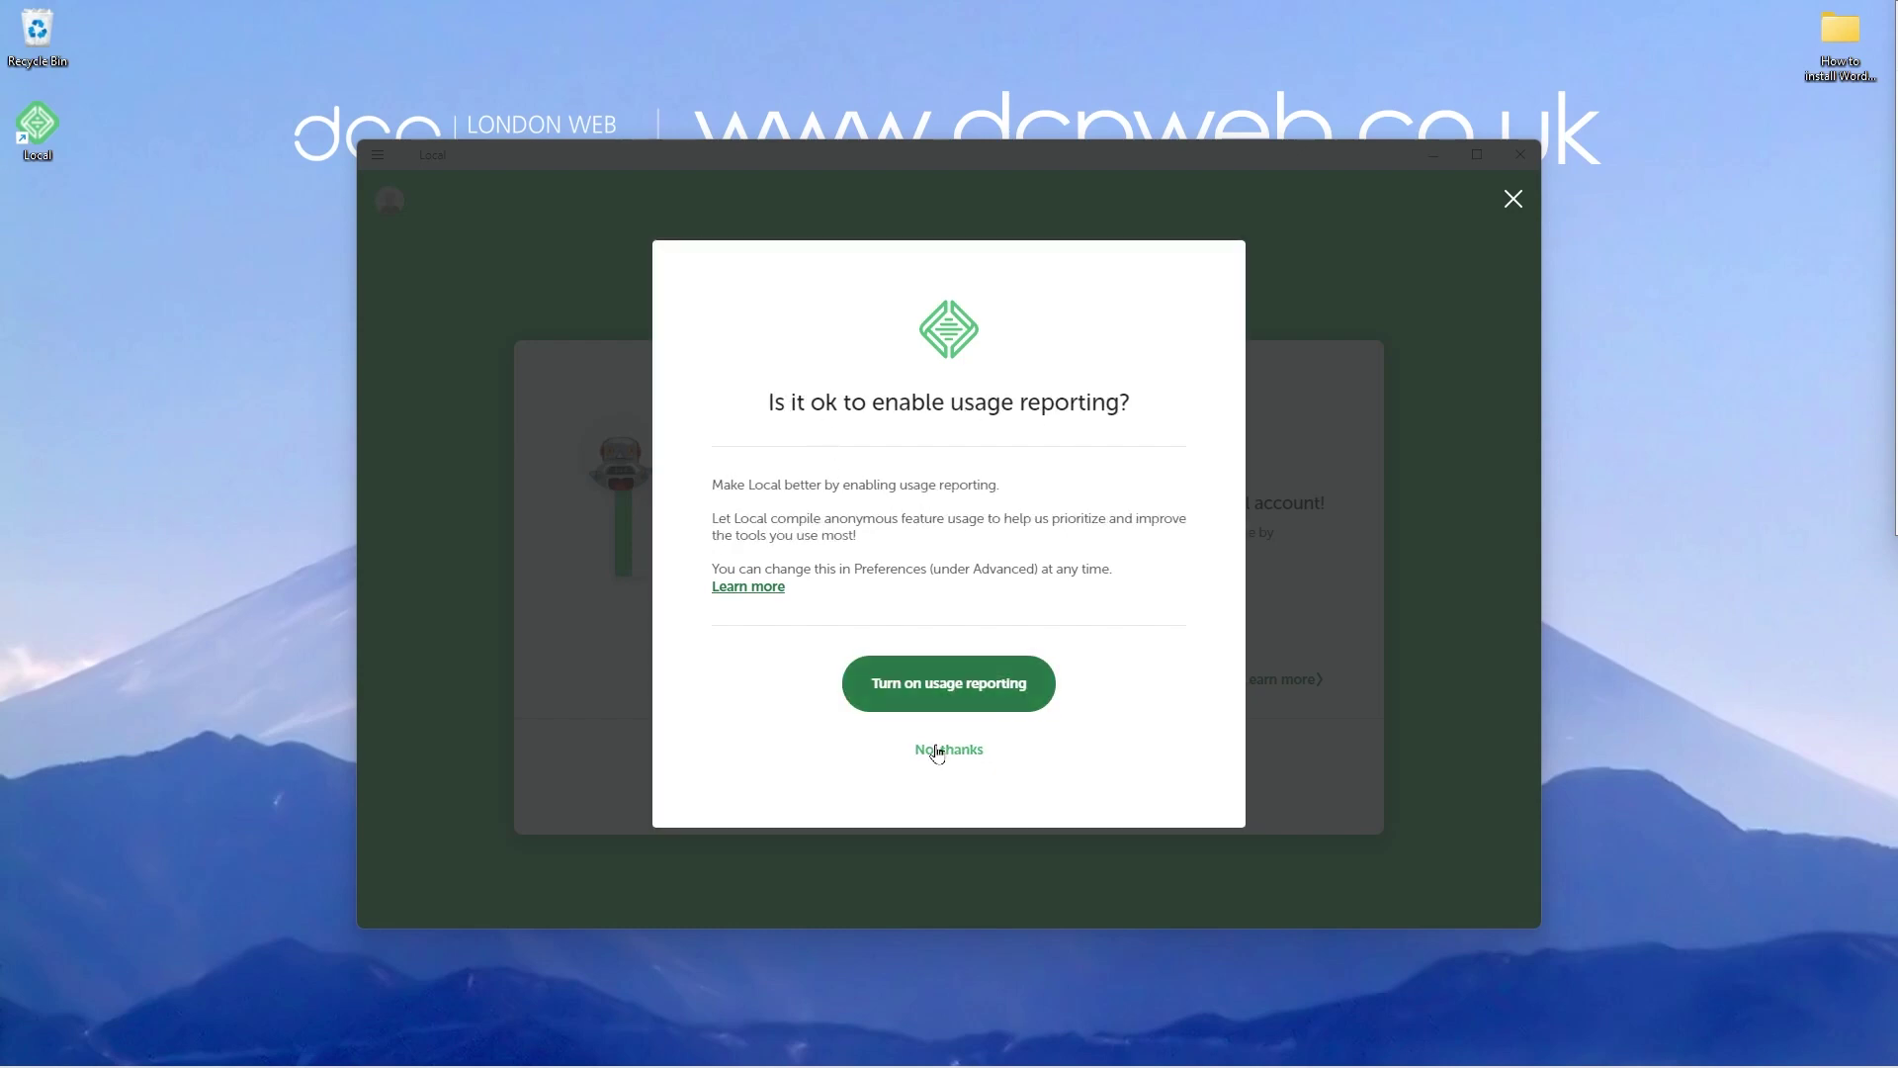
left_click(937, 751)
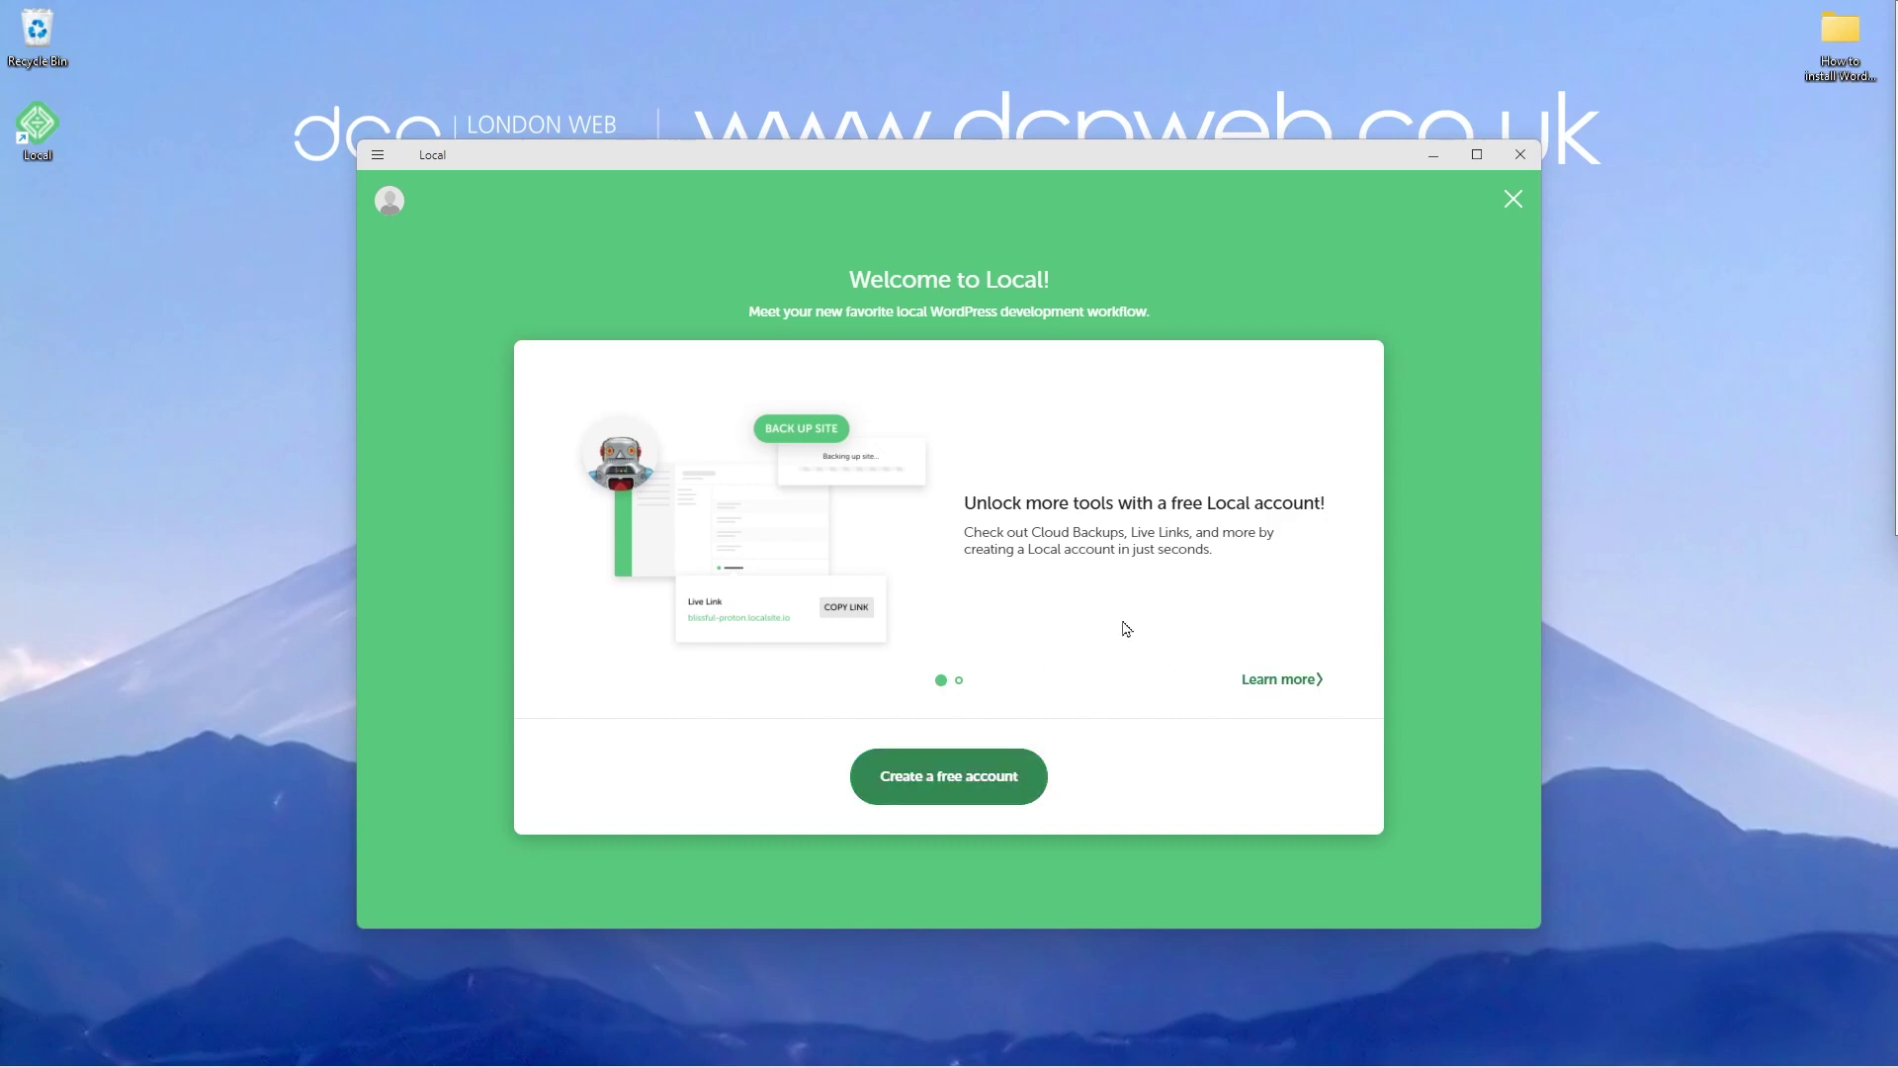
Create a free Local account with the first name, last name, e-mail address, account password and password confirmation filled in
left_click(1275, 680)
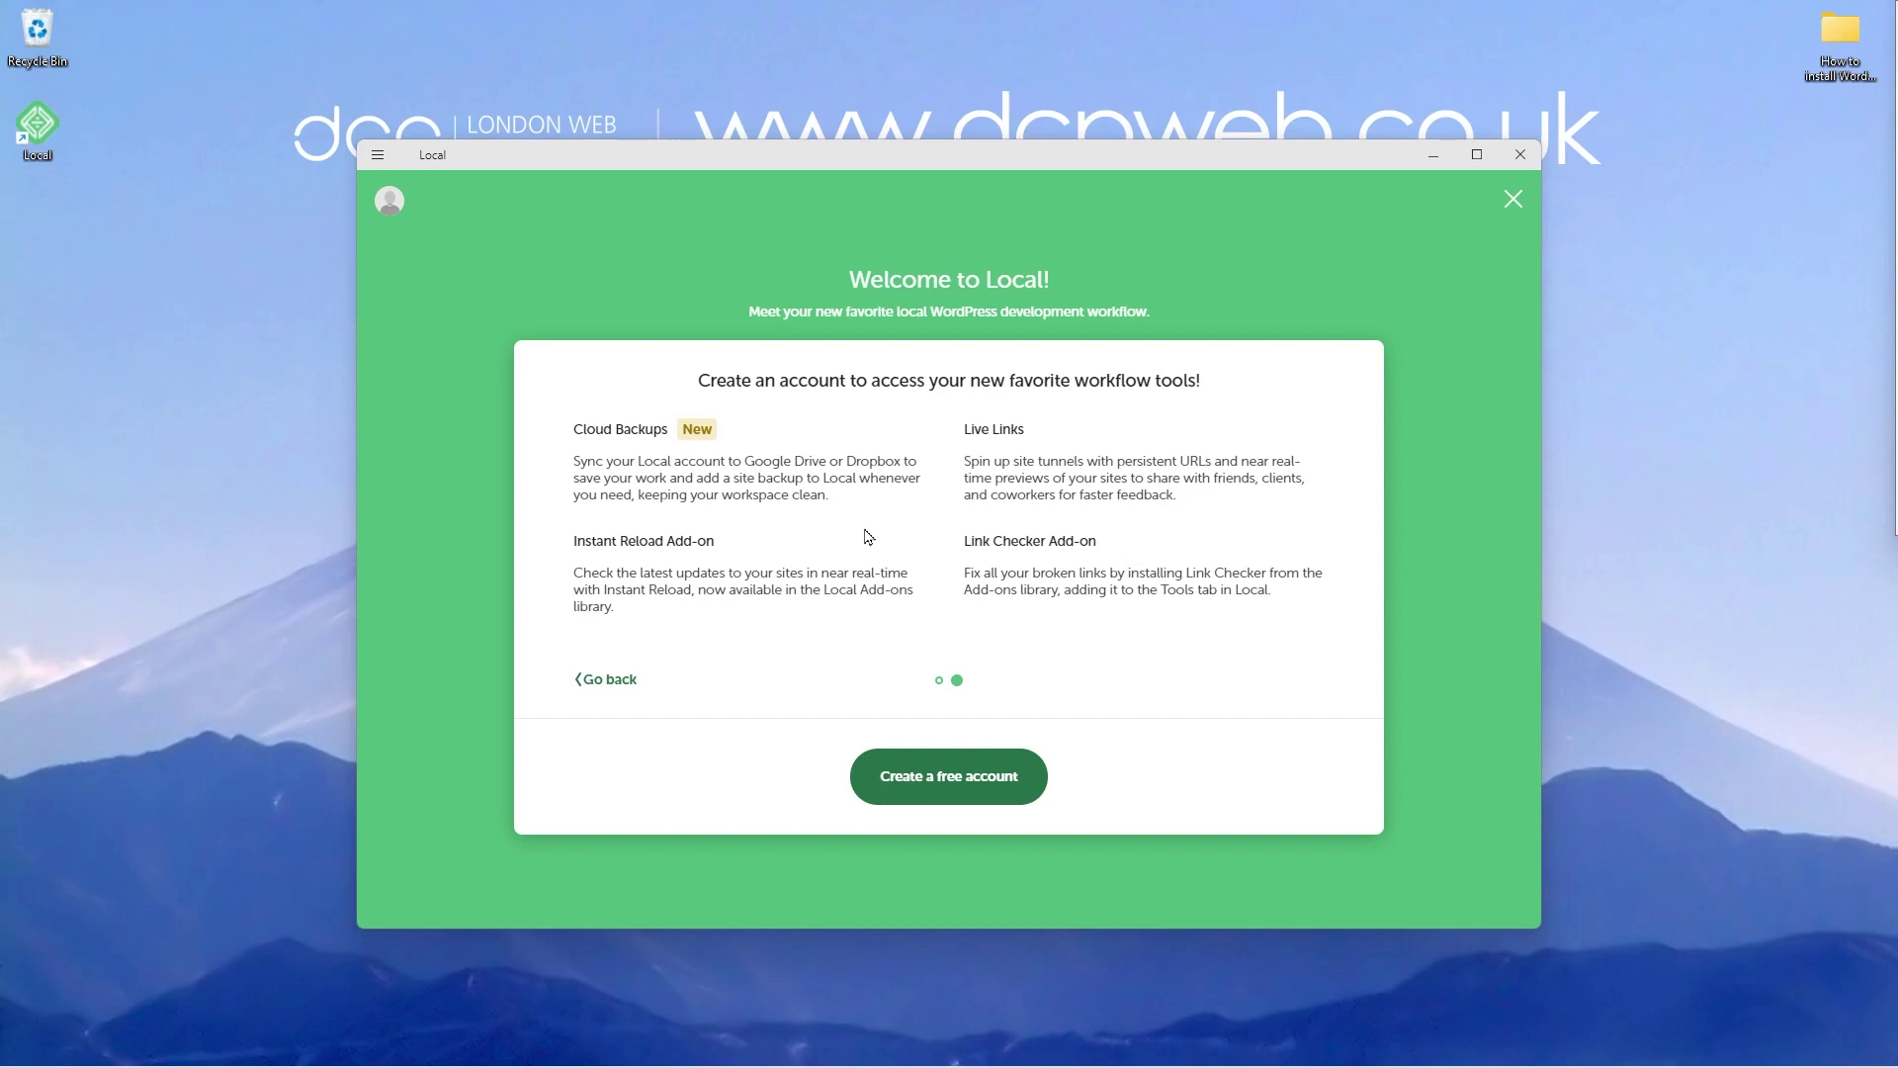
left_click(951, 788)
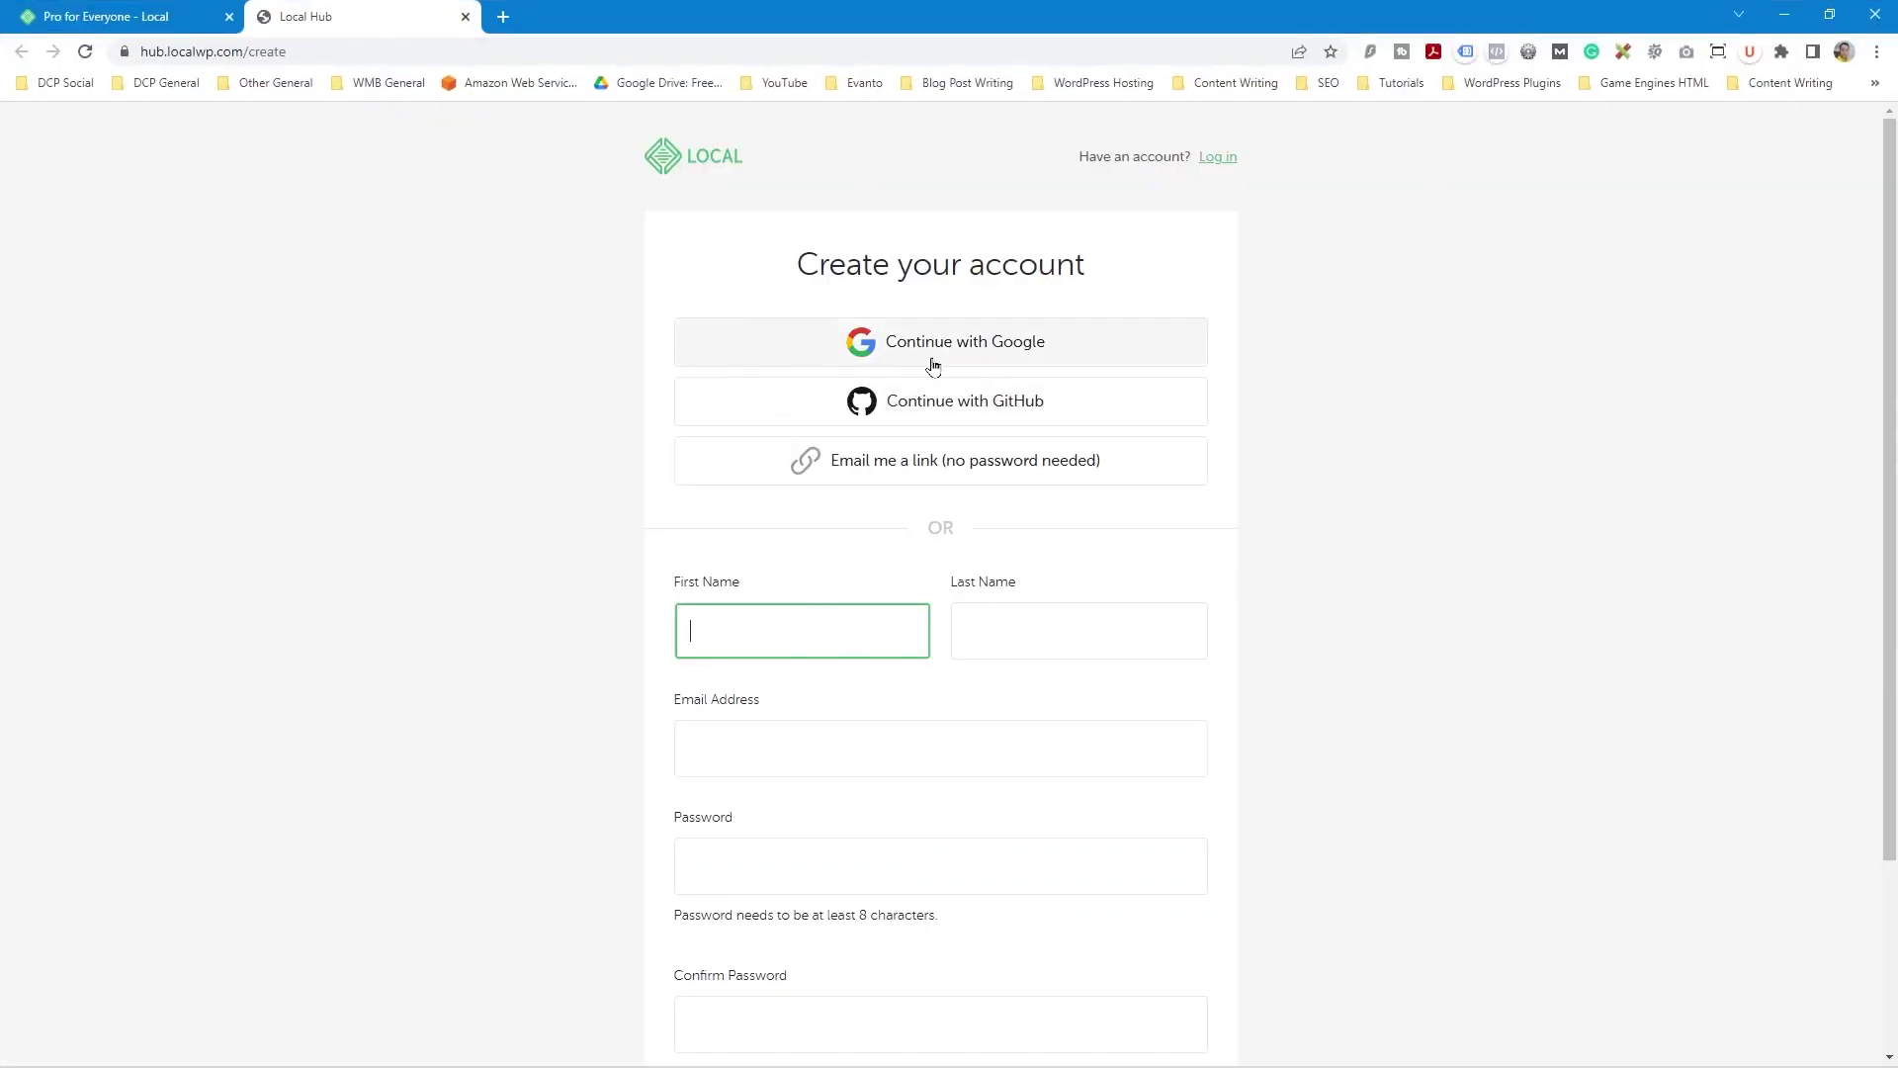
scroll(833, 771, "down", 3)
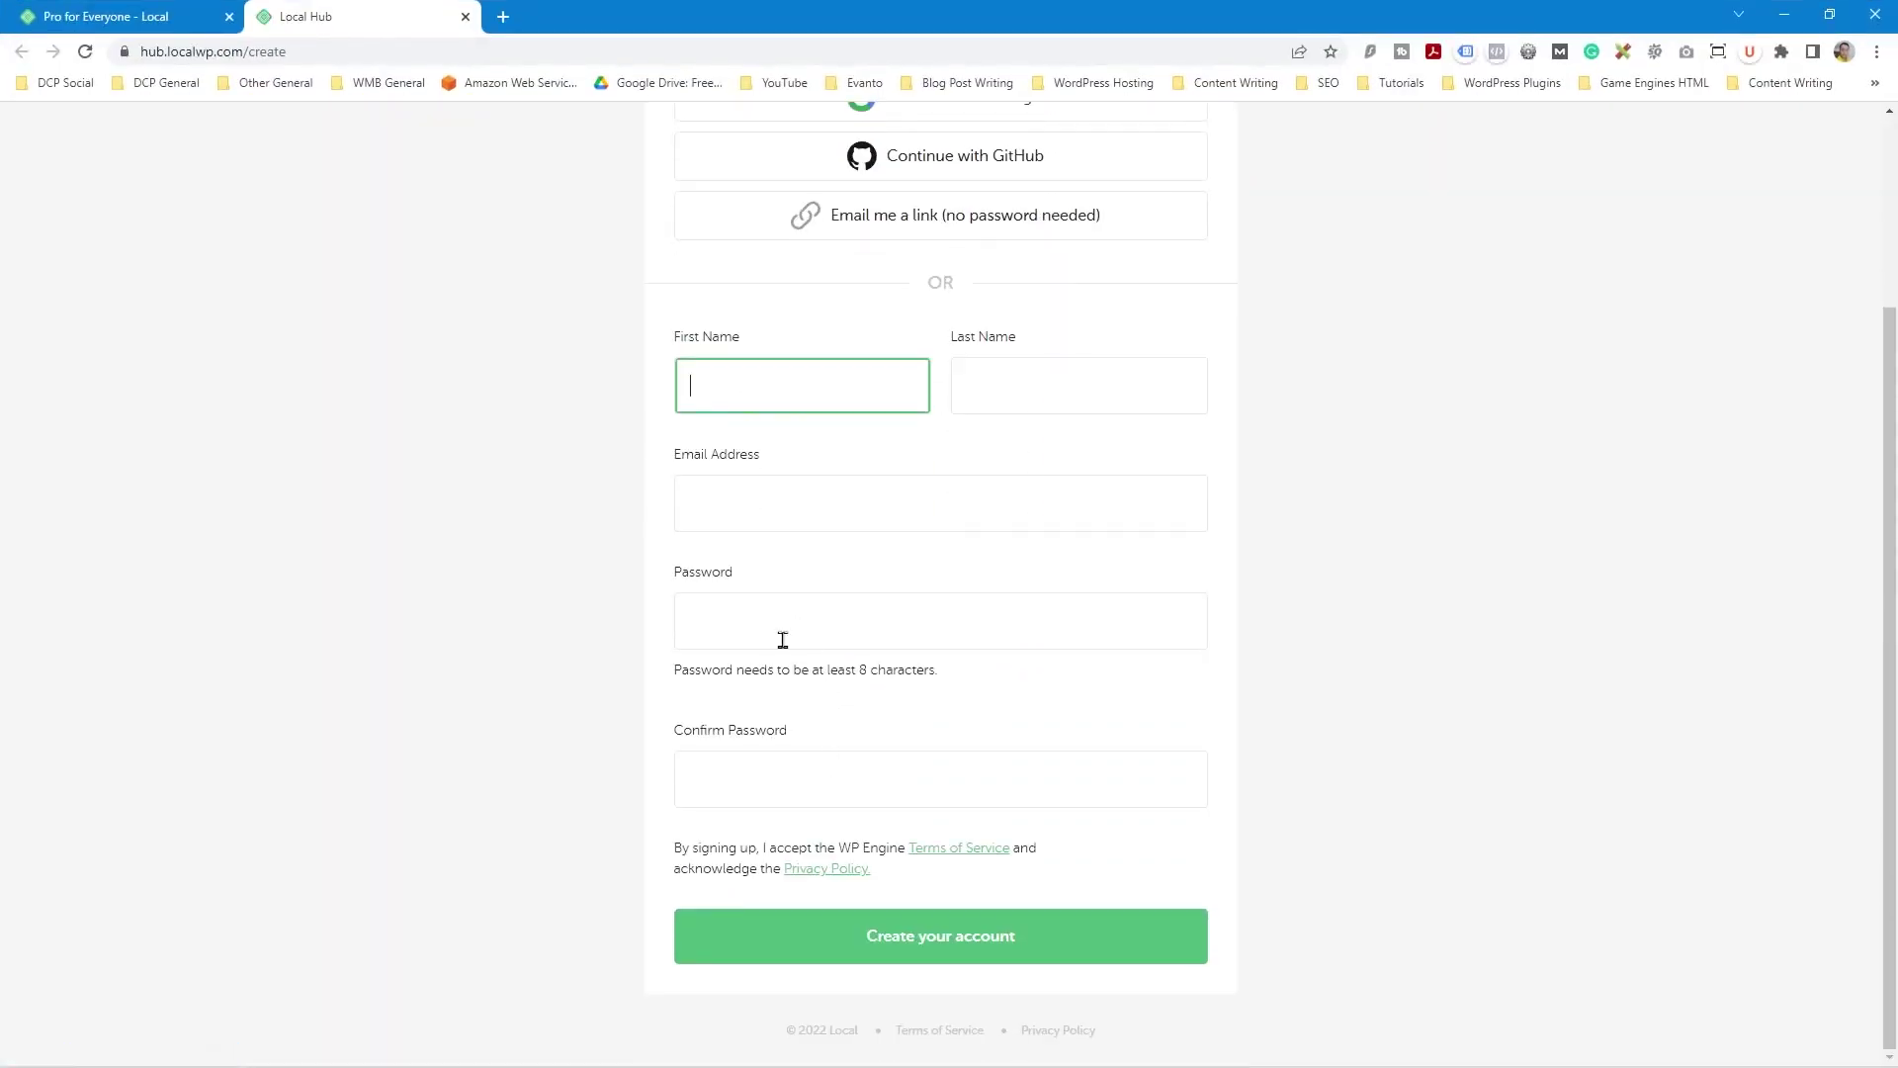
scroll(818, 665, "up", 3)
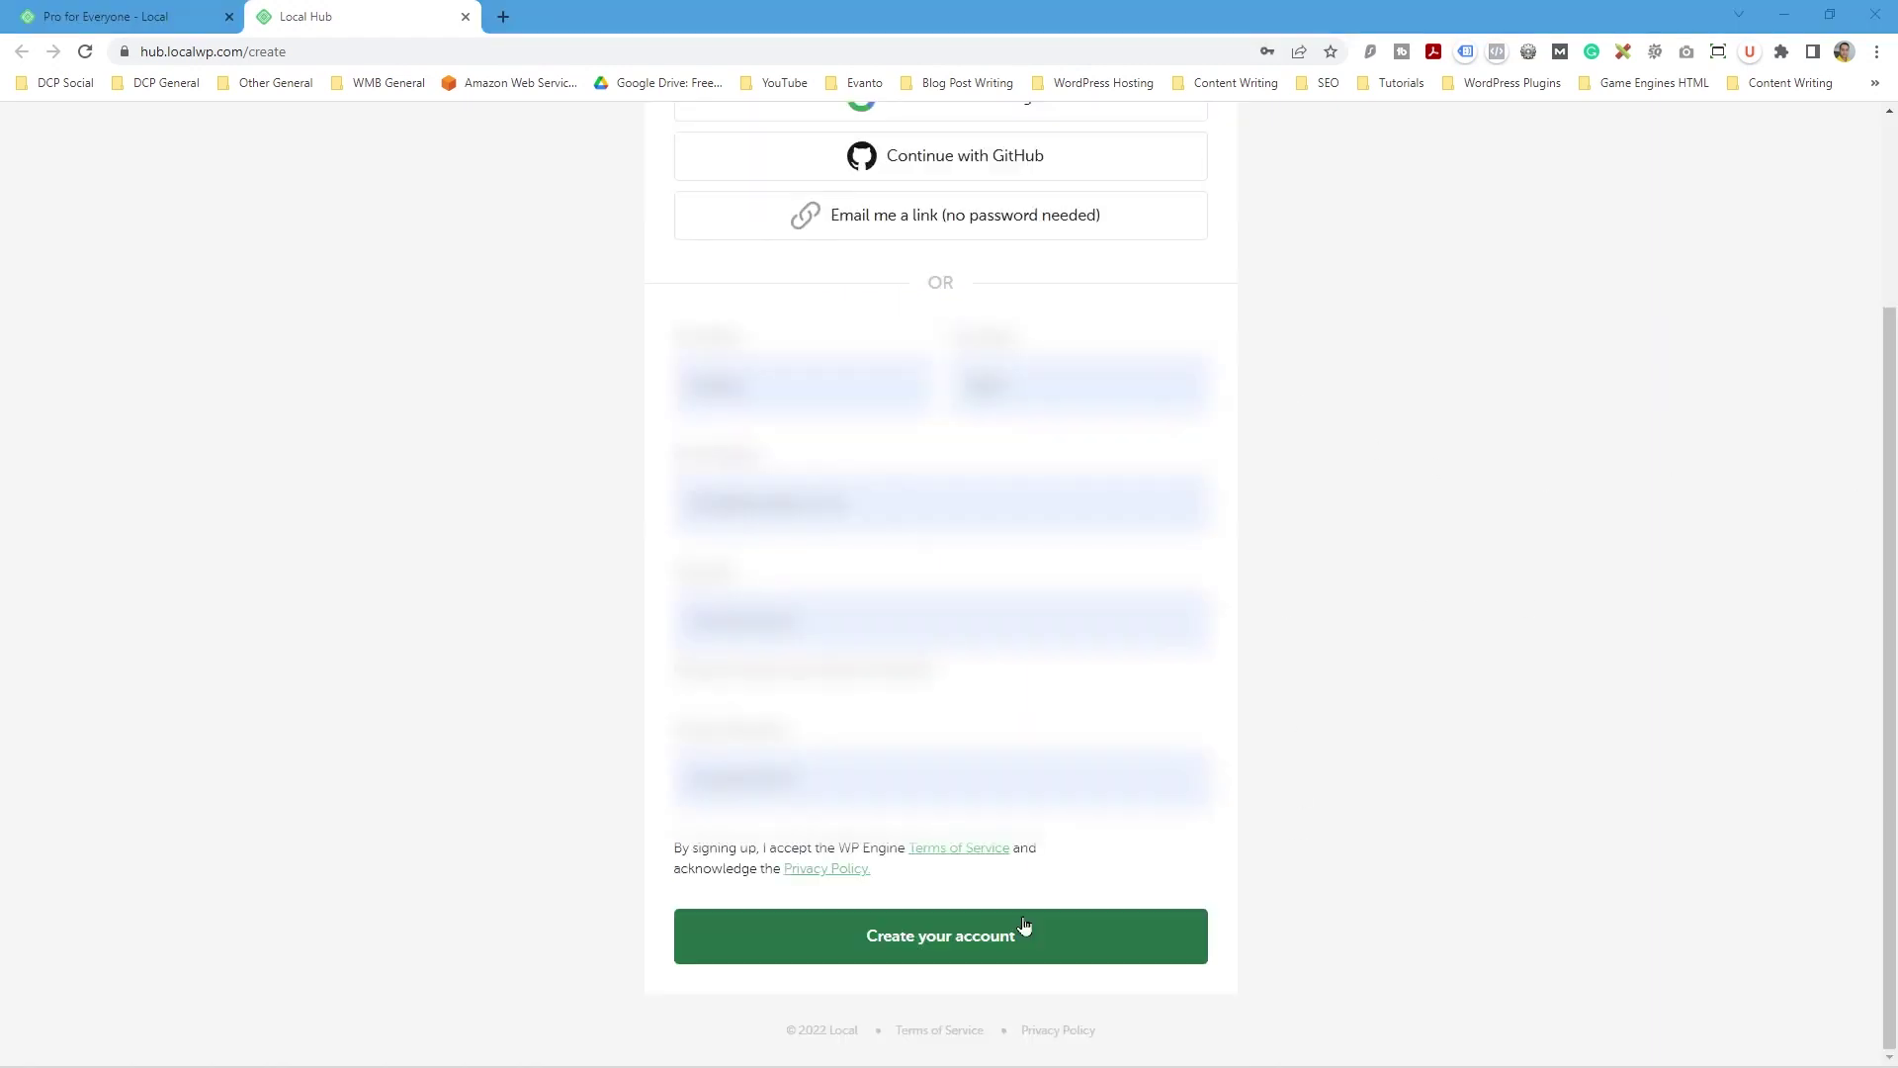
left_click(965, 949)
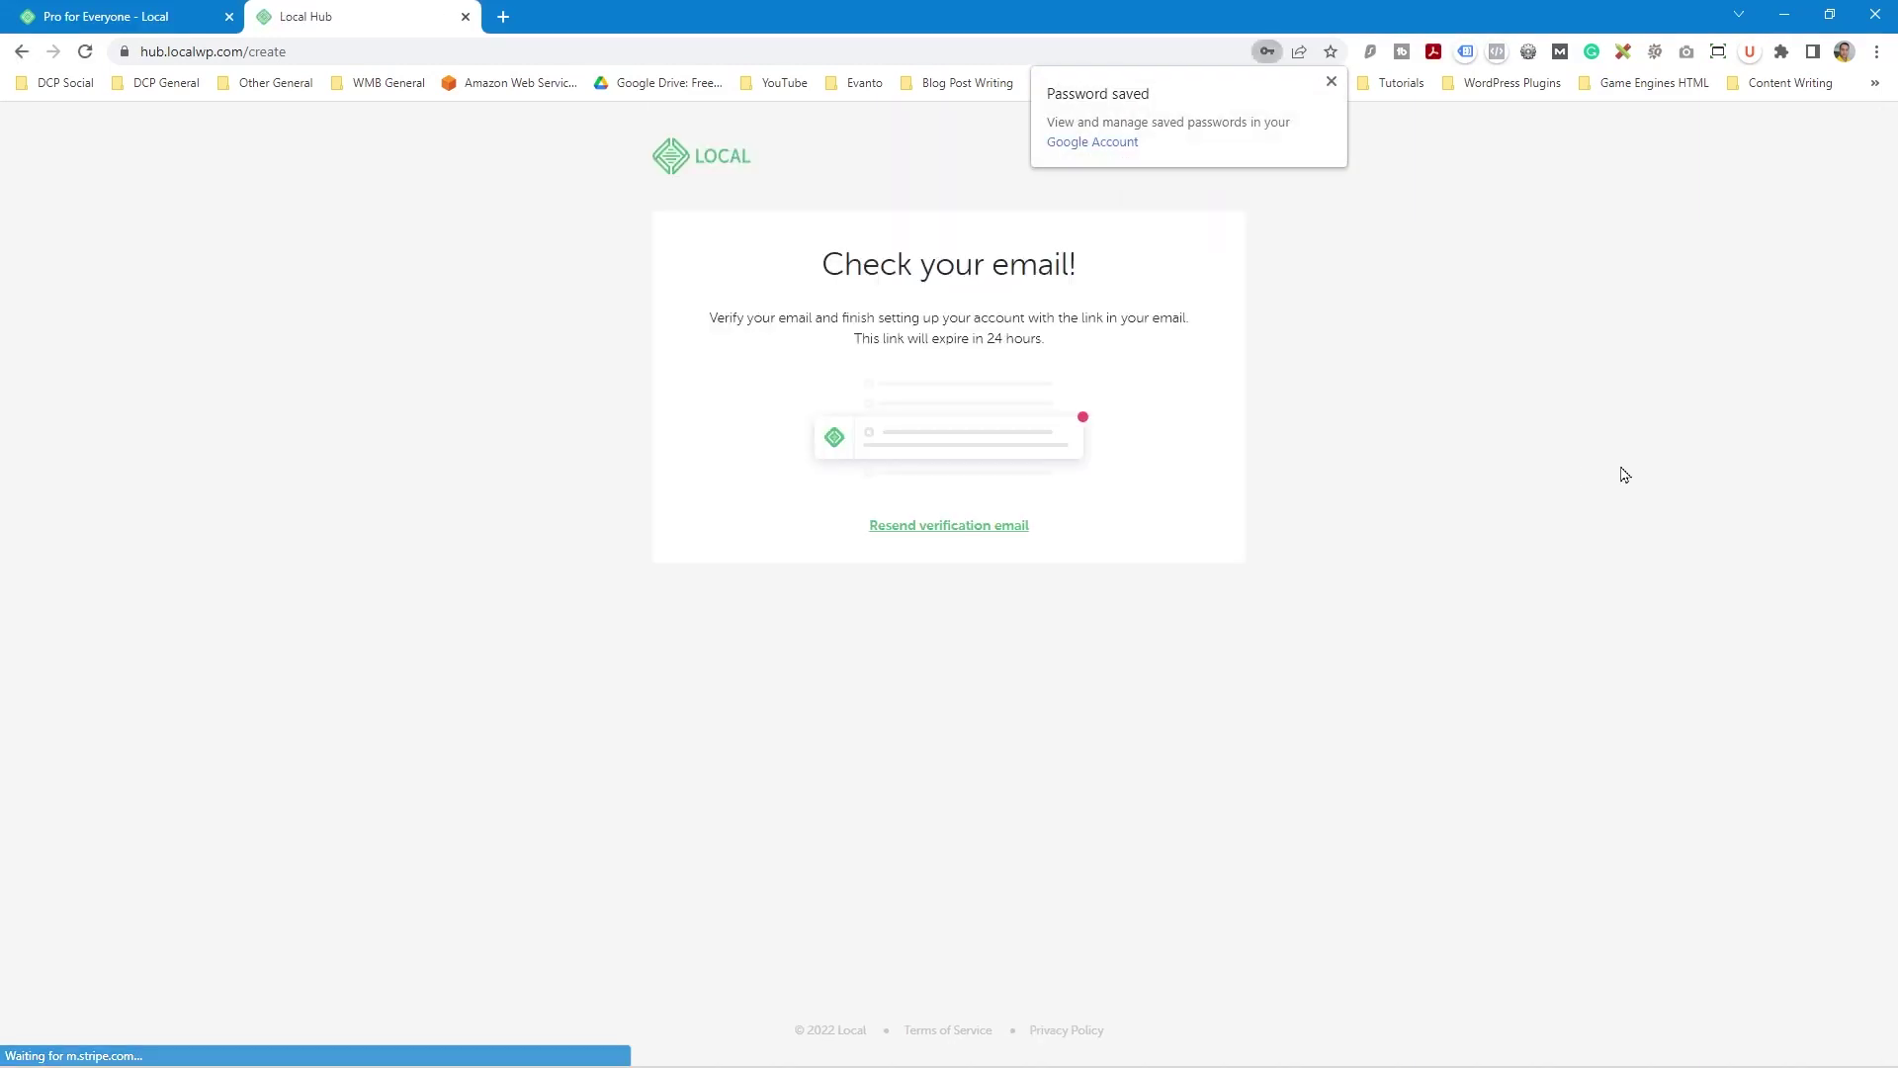
Close the saved-password notice and verify the account's e-mail address from the "Finish creating your Local account" message in the mail program
left_click_drag(724, 317, 1072, 317)
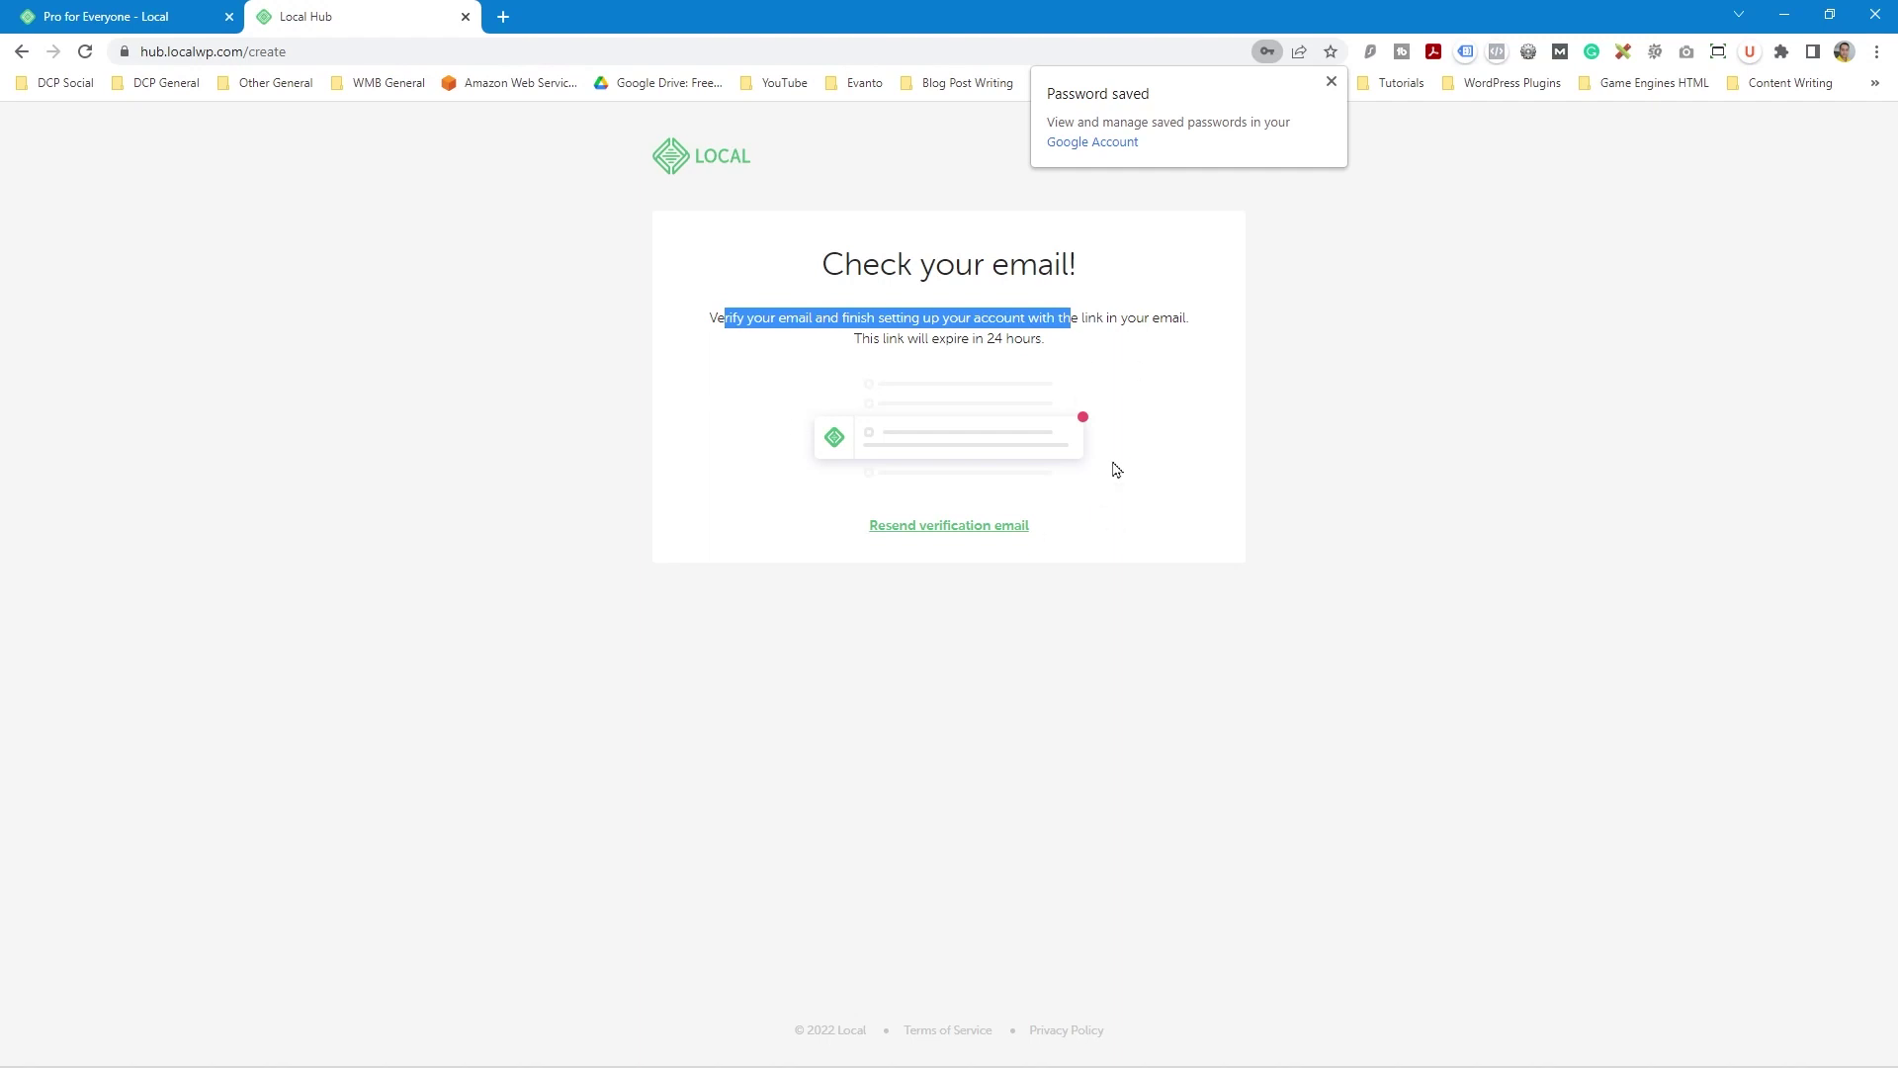
left_click(1388, 461)
left_click(1330, 81)
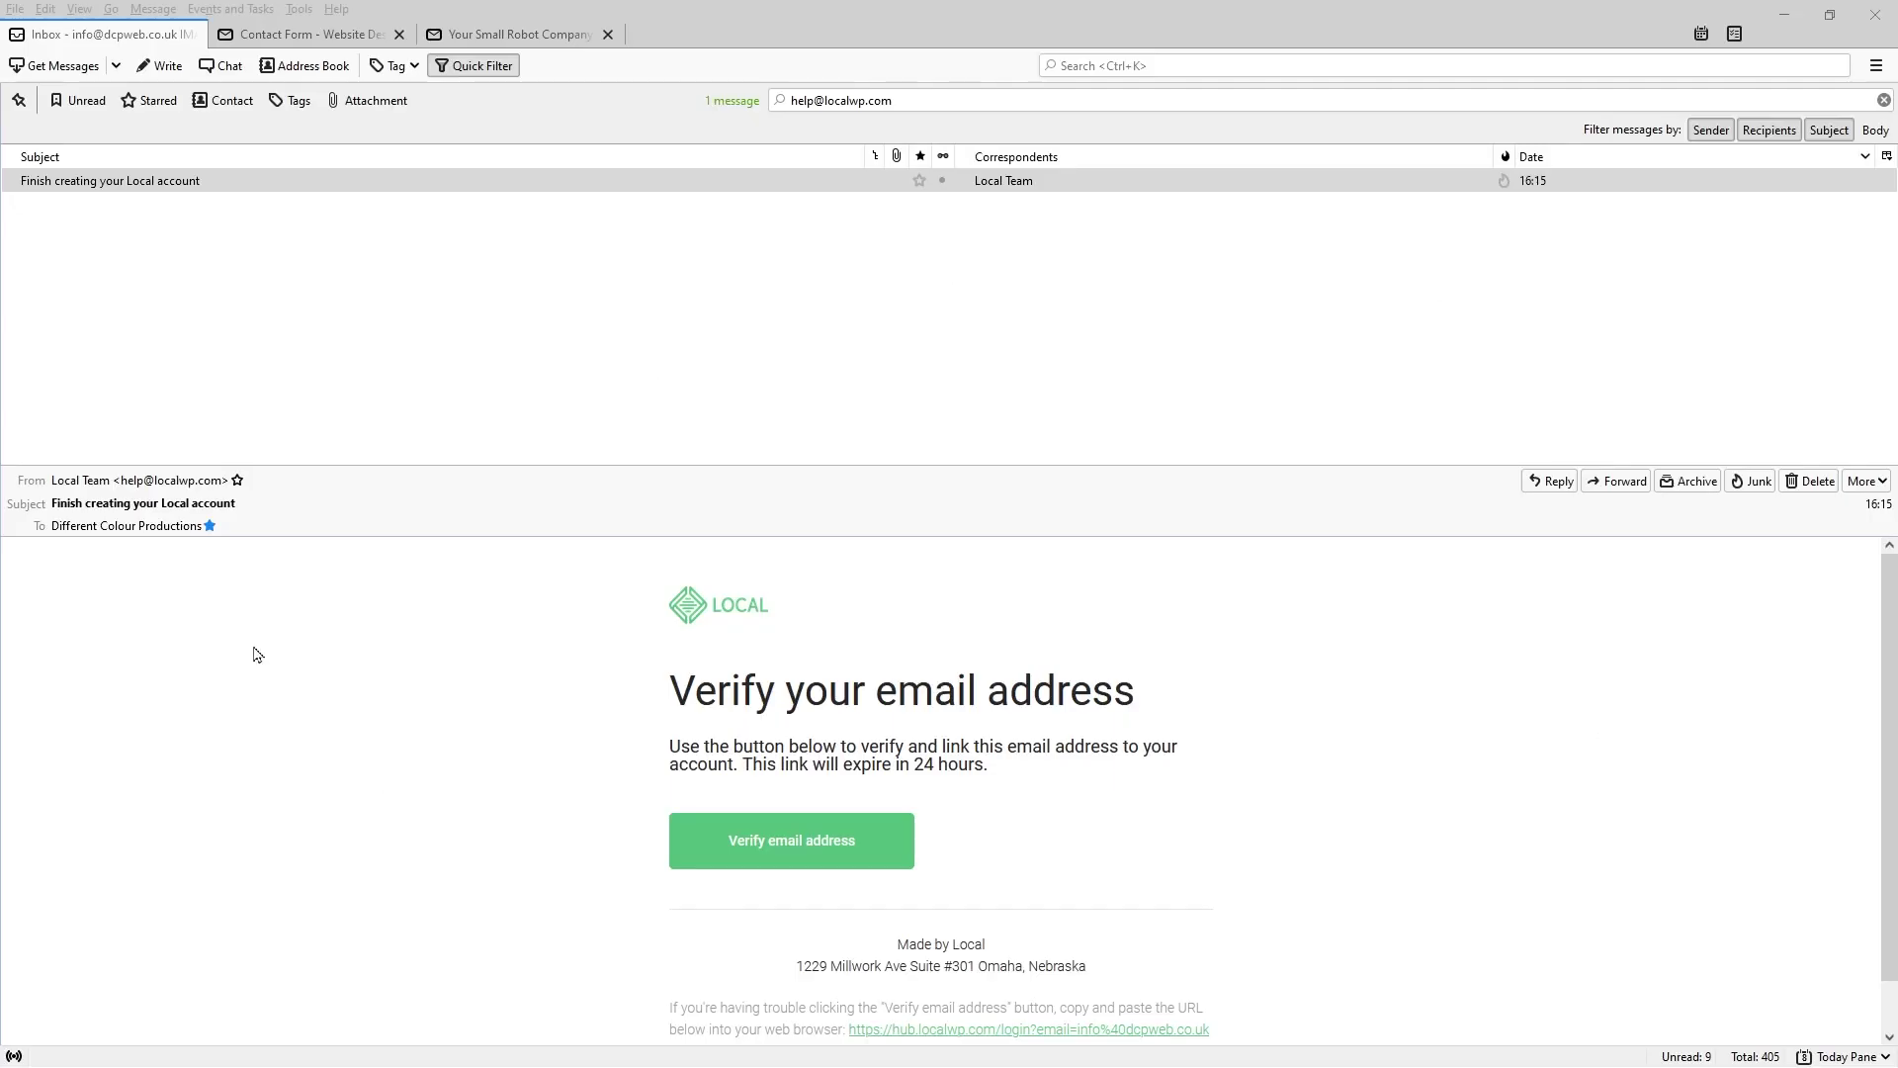
left_click(791, 841)
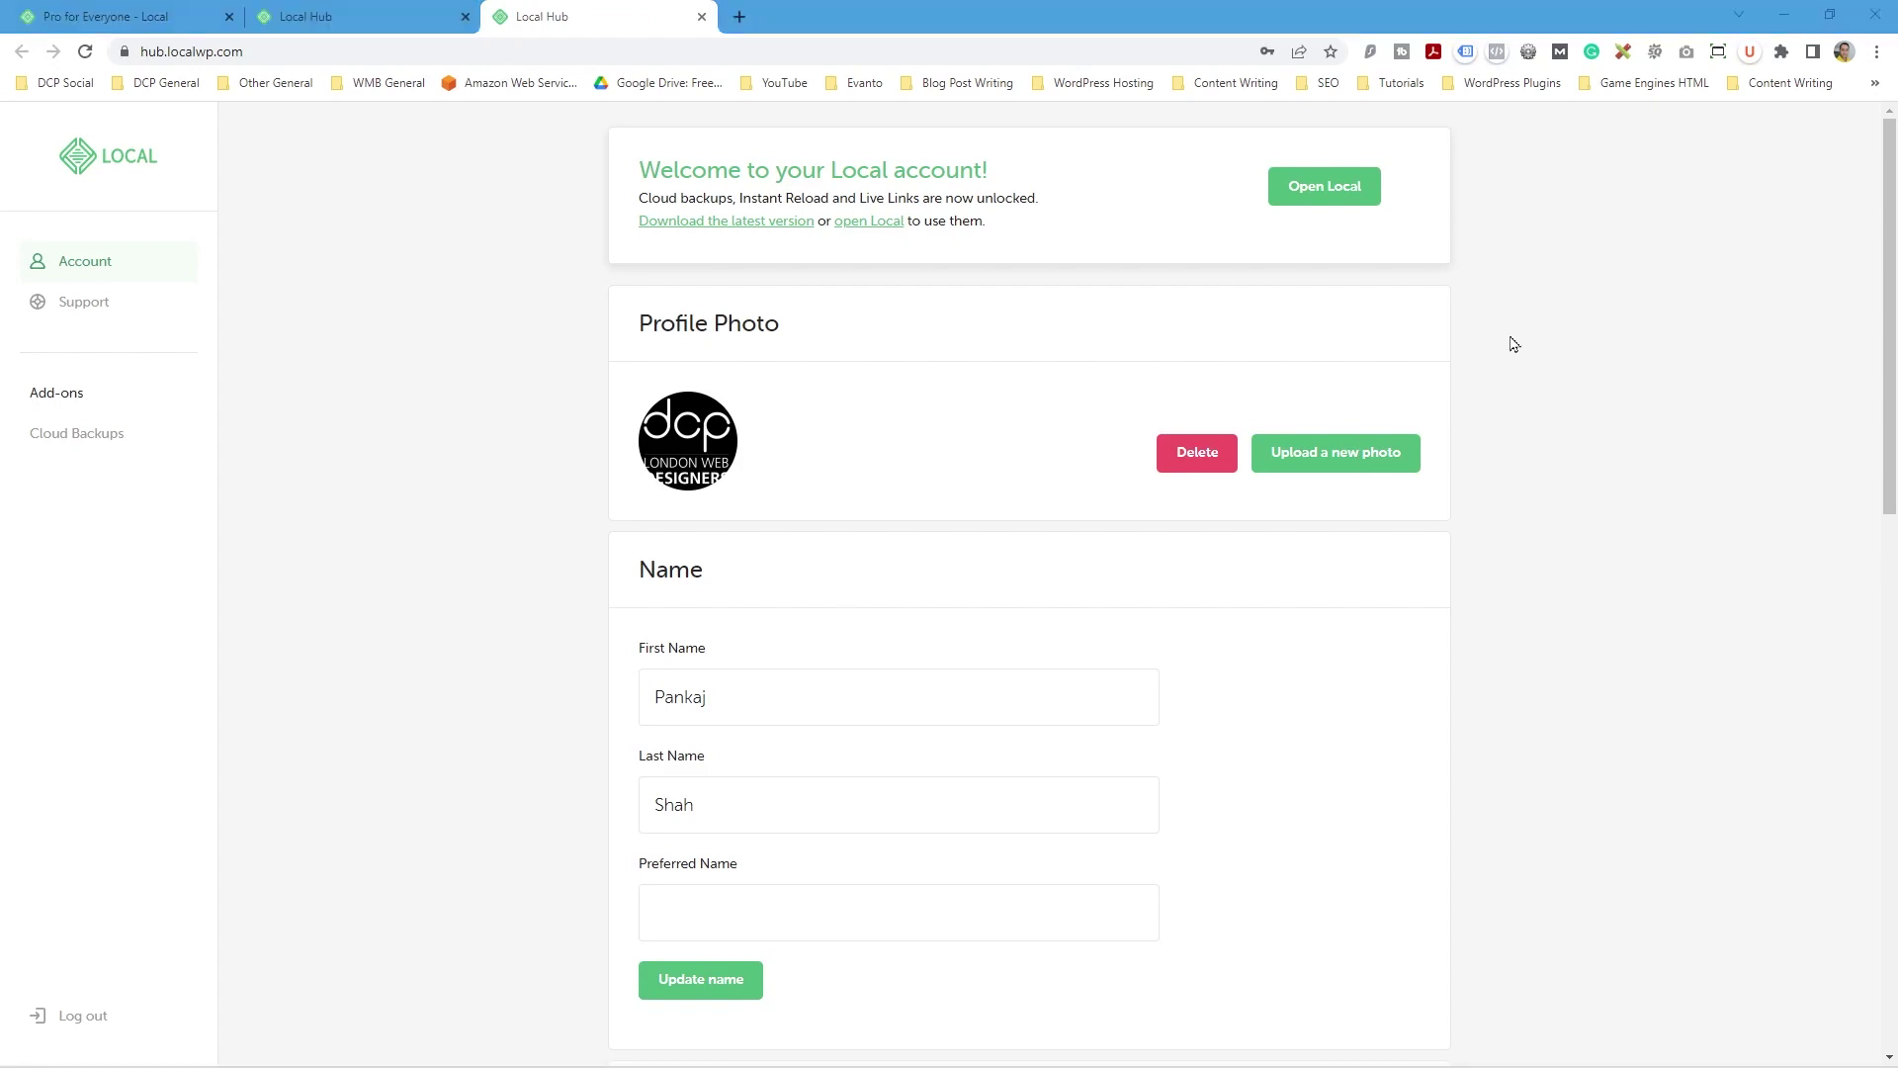
left_click_drag(633, 223, 812, 223)
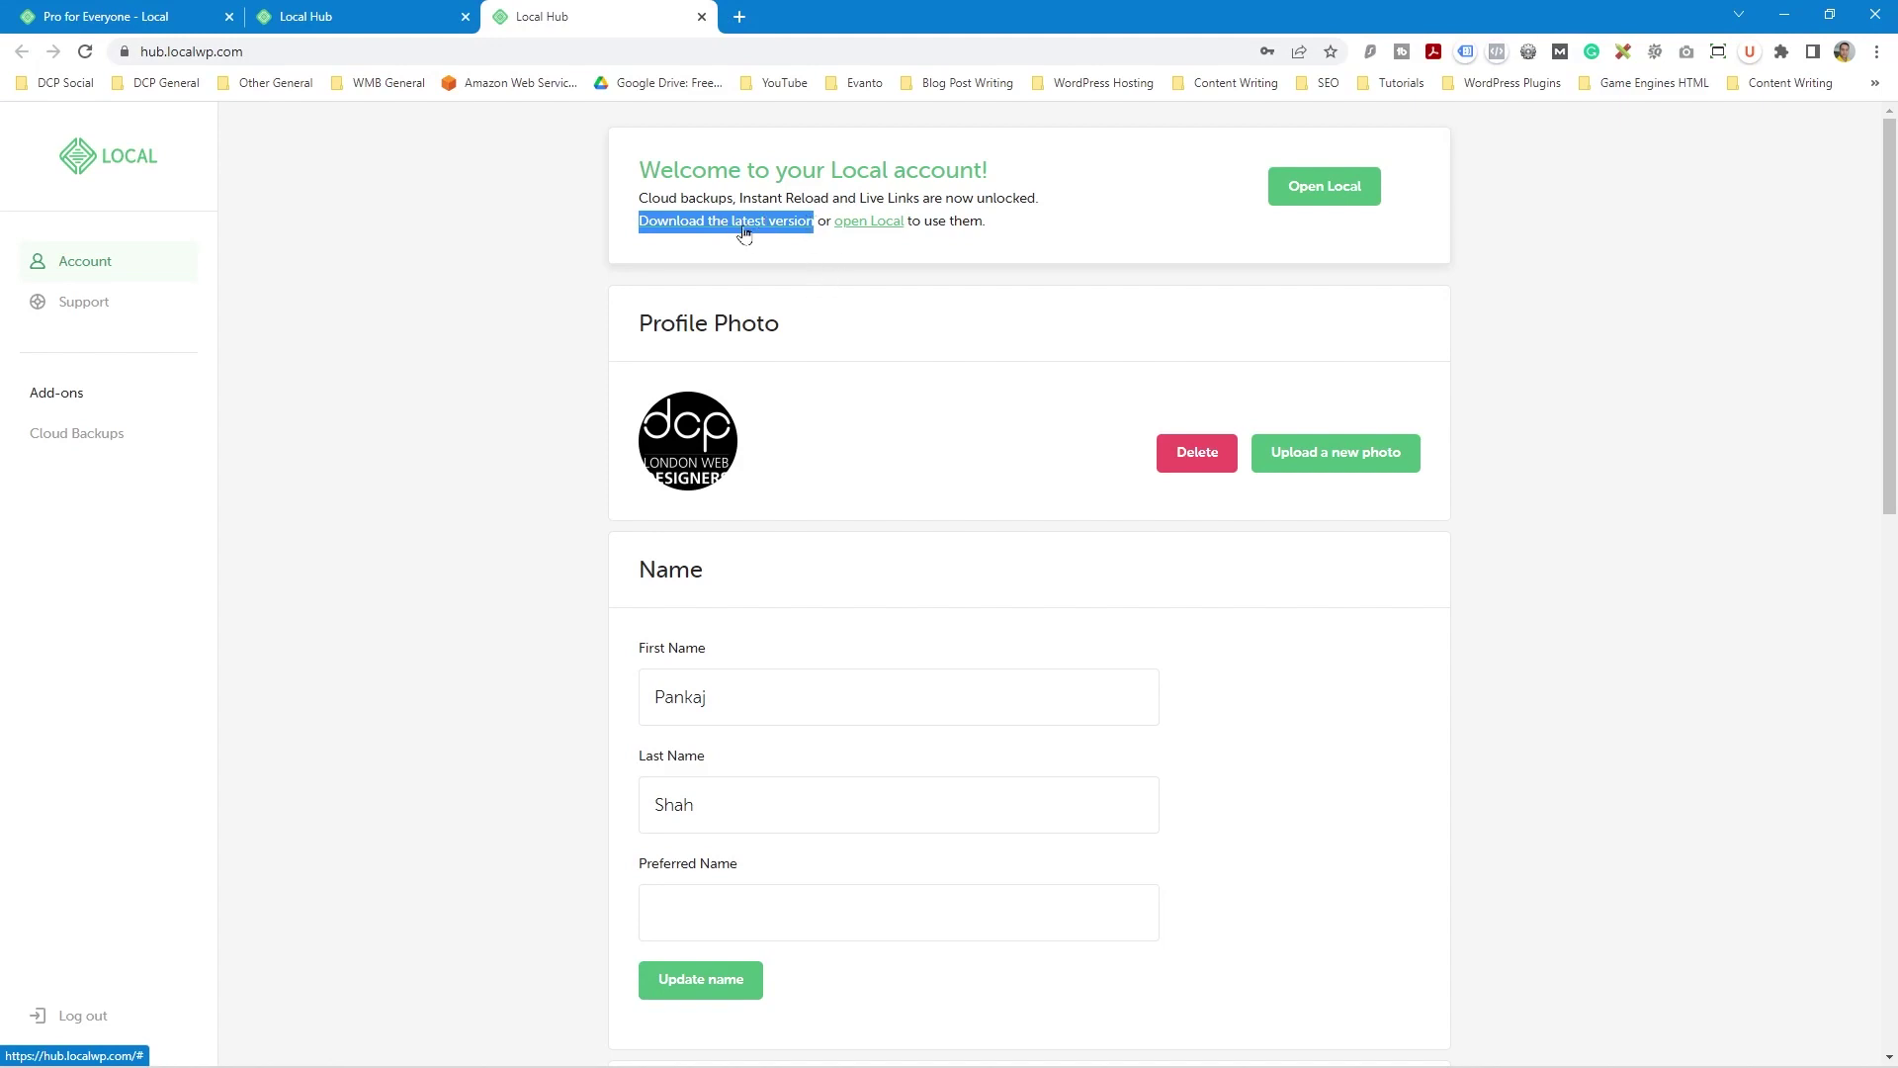
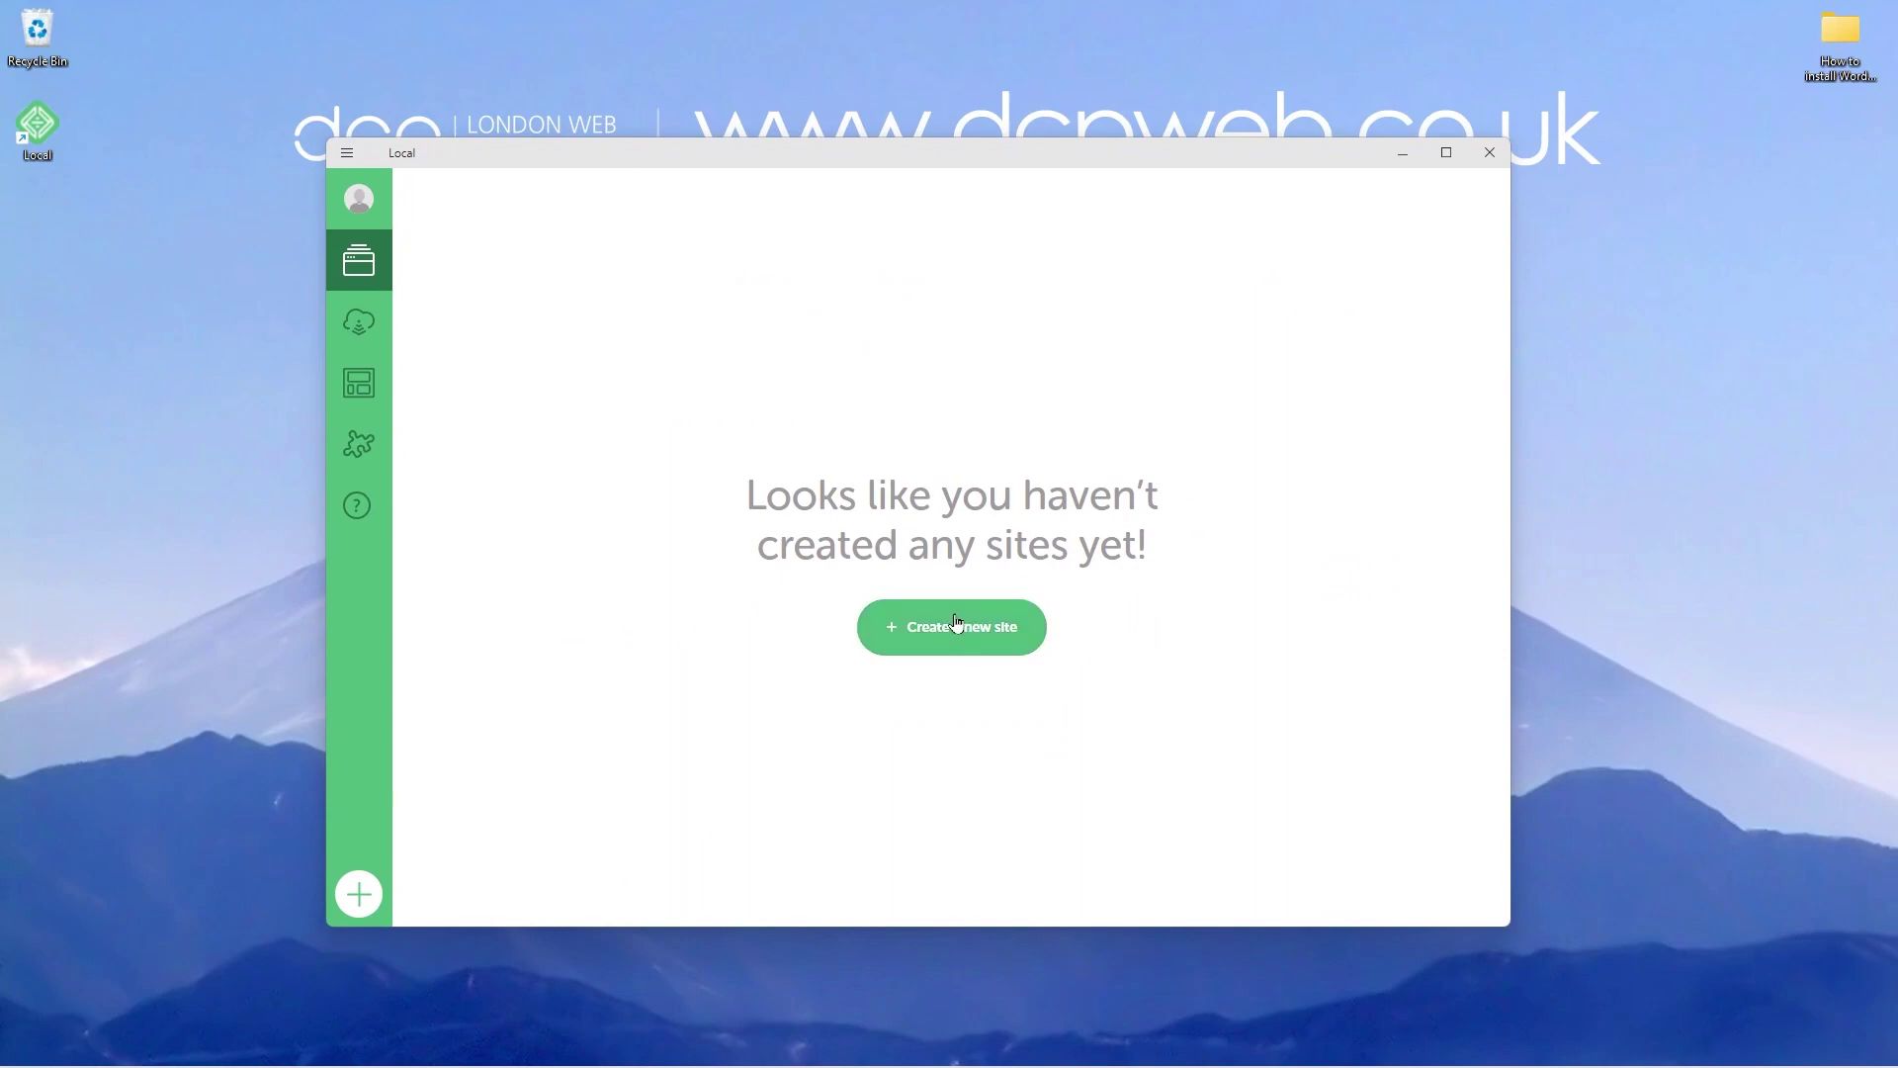
Switch to the Local app and review the WP Engine and Flywheel hosting options on its Connect page
left_click(359, 321)
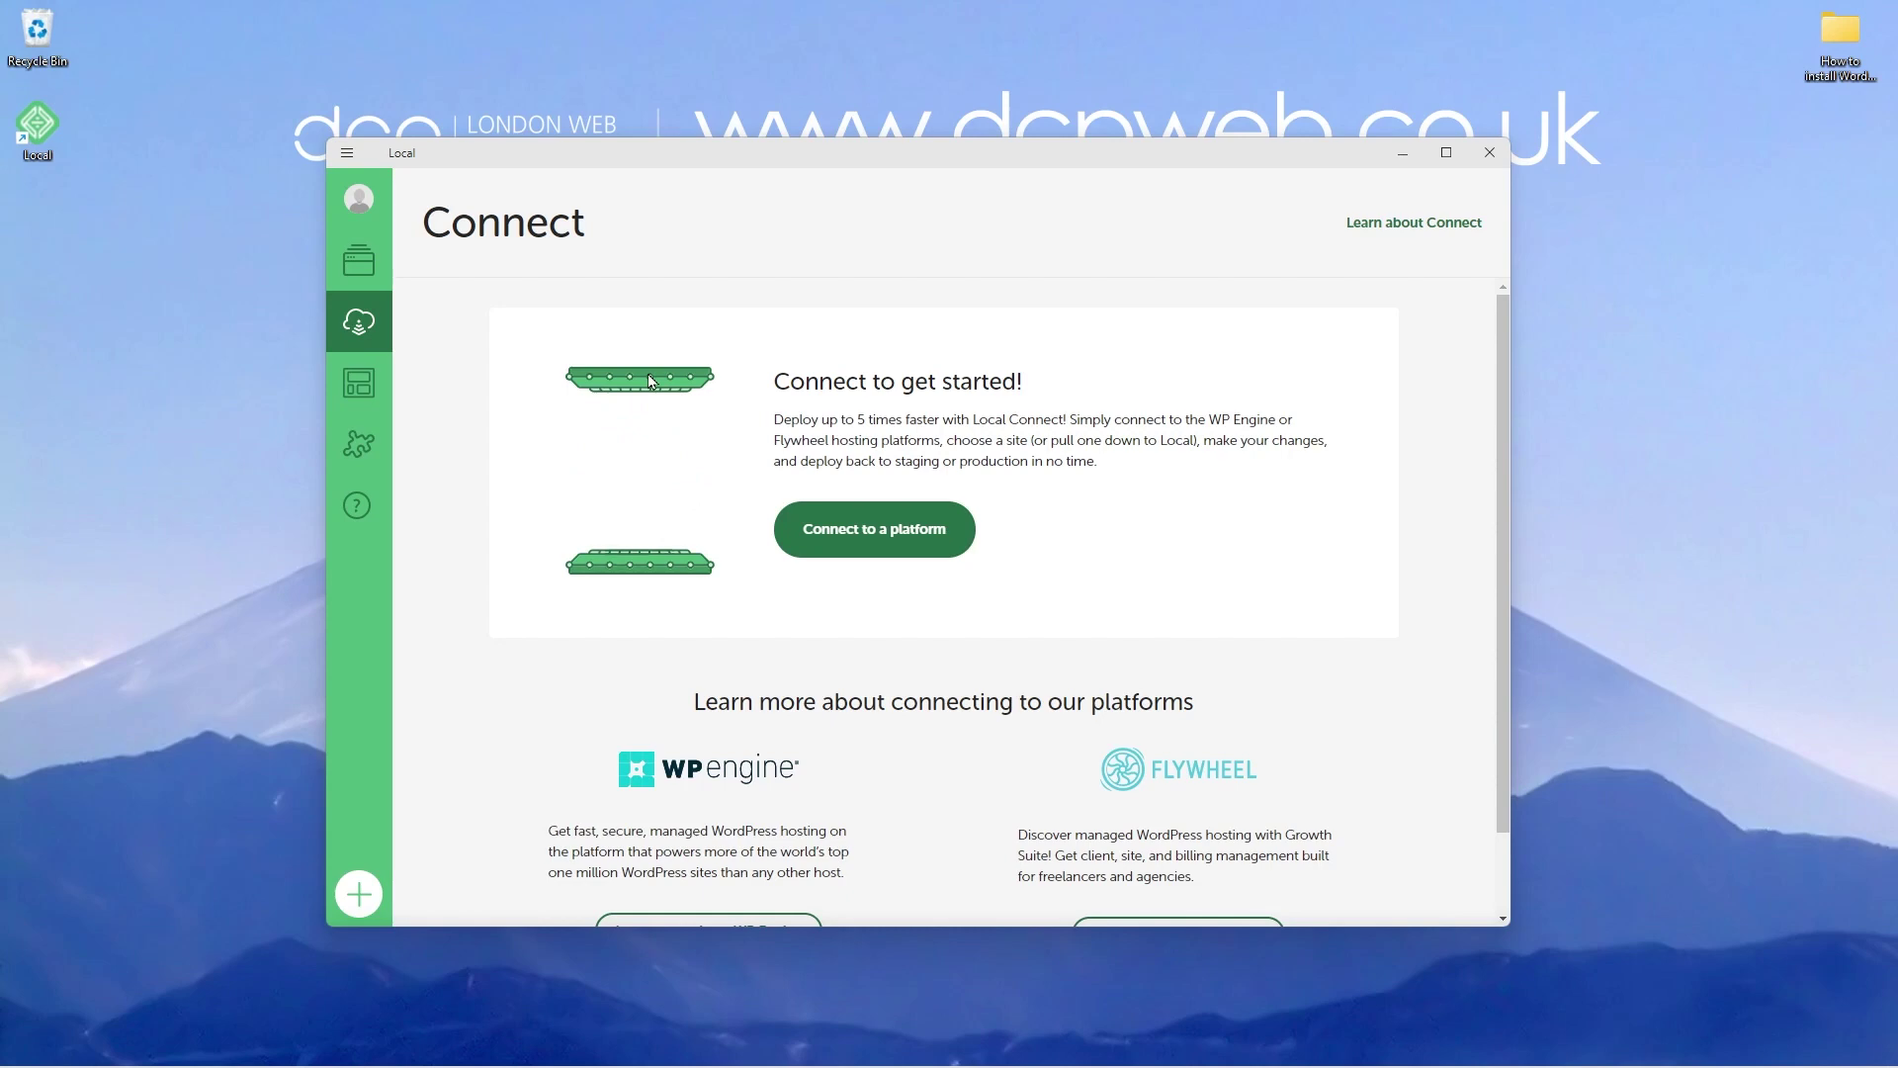
scroll(843, 551, "down", 1)
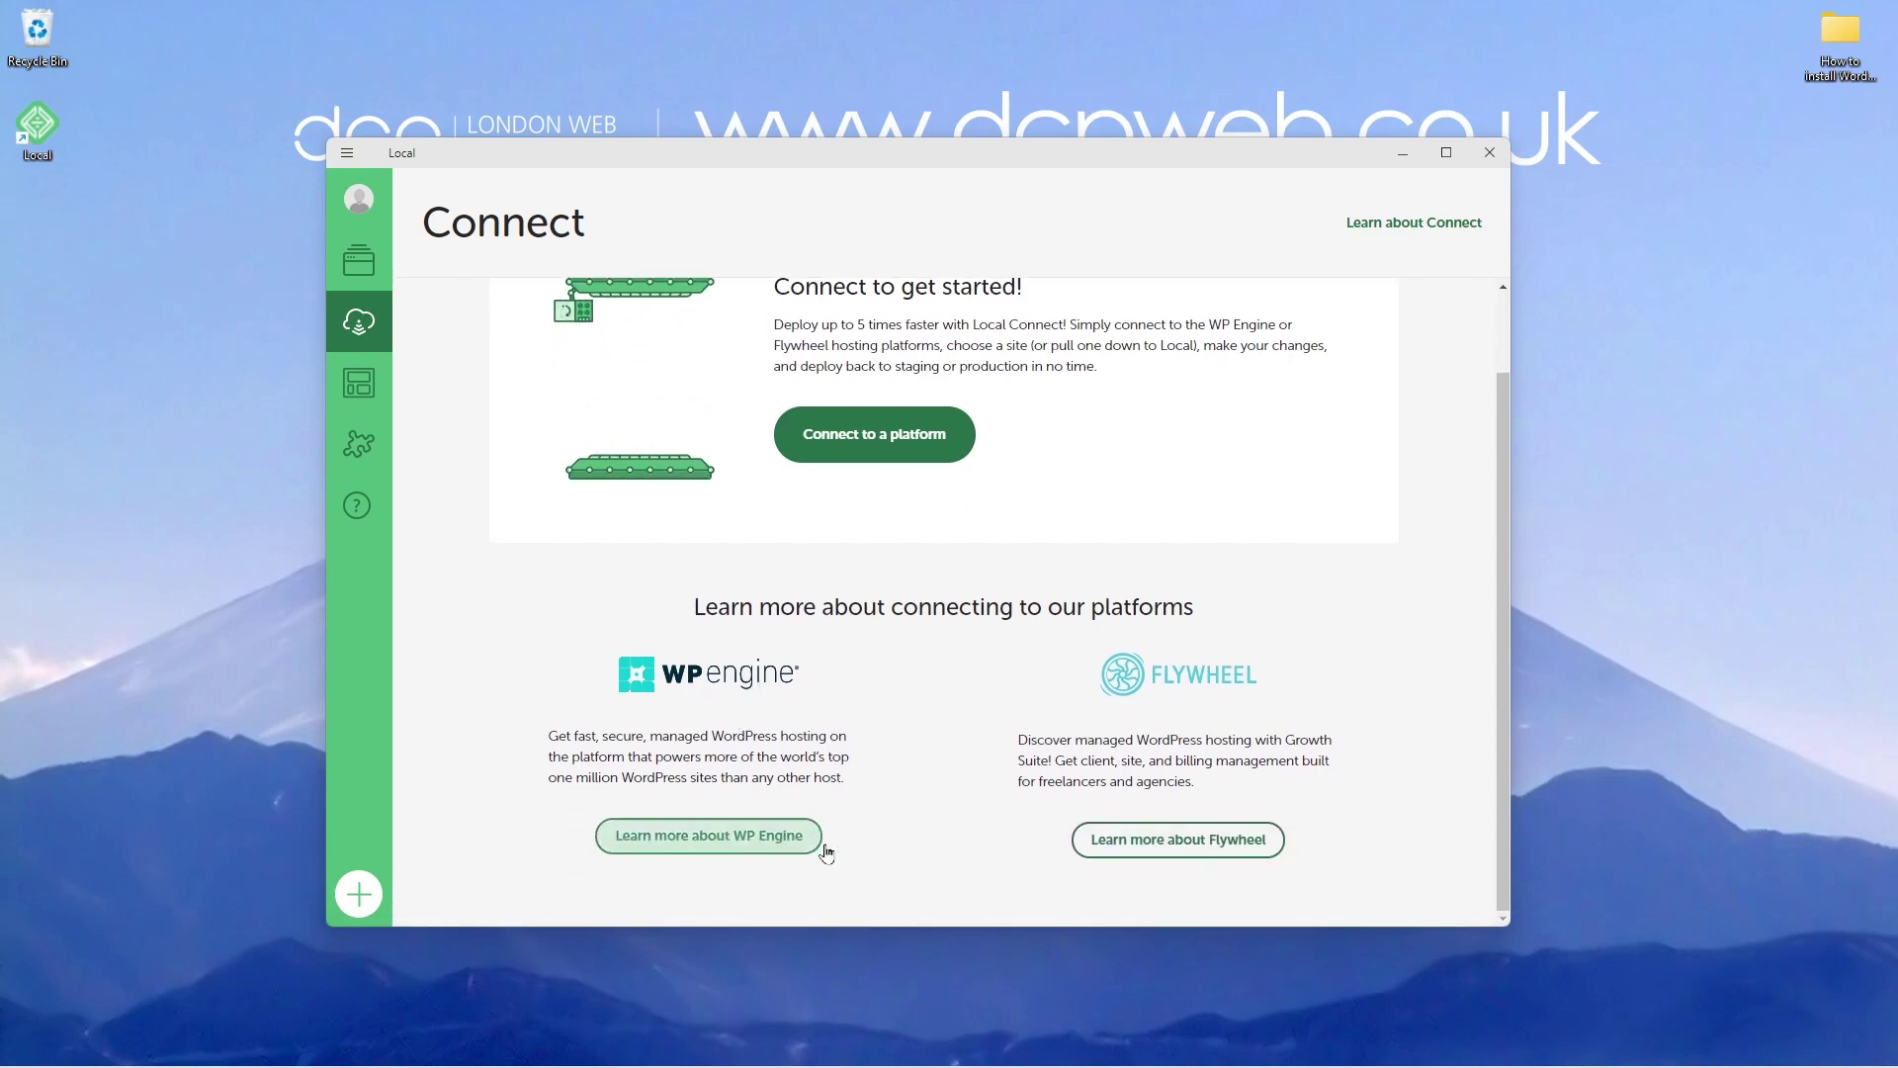
scroll(742, 718, "up", 1)
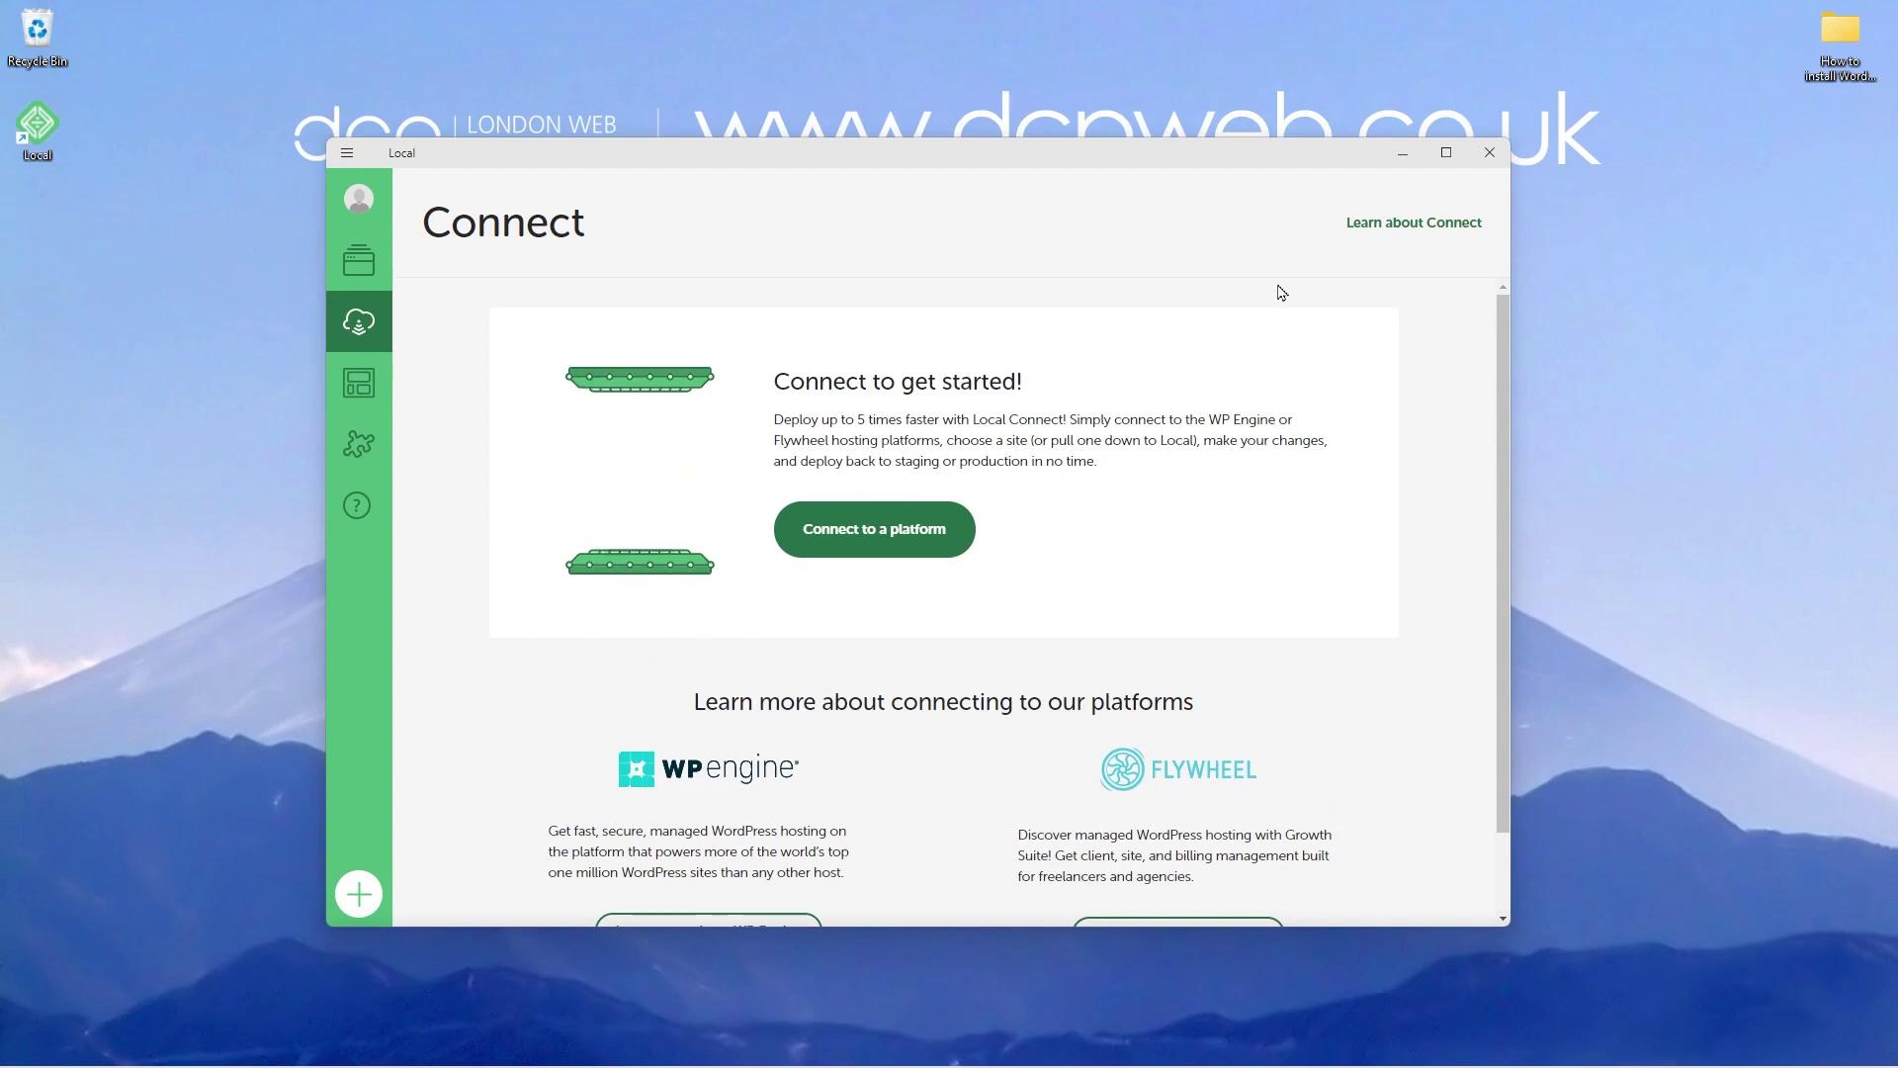
Open the Blueprints page, read the definition in the "What are Blueprints?" help article, and return to the Local app
left_click(362, 389)
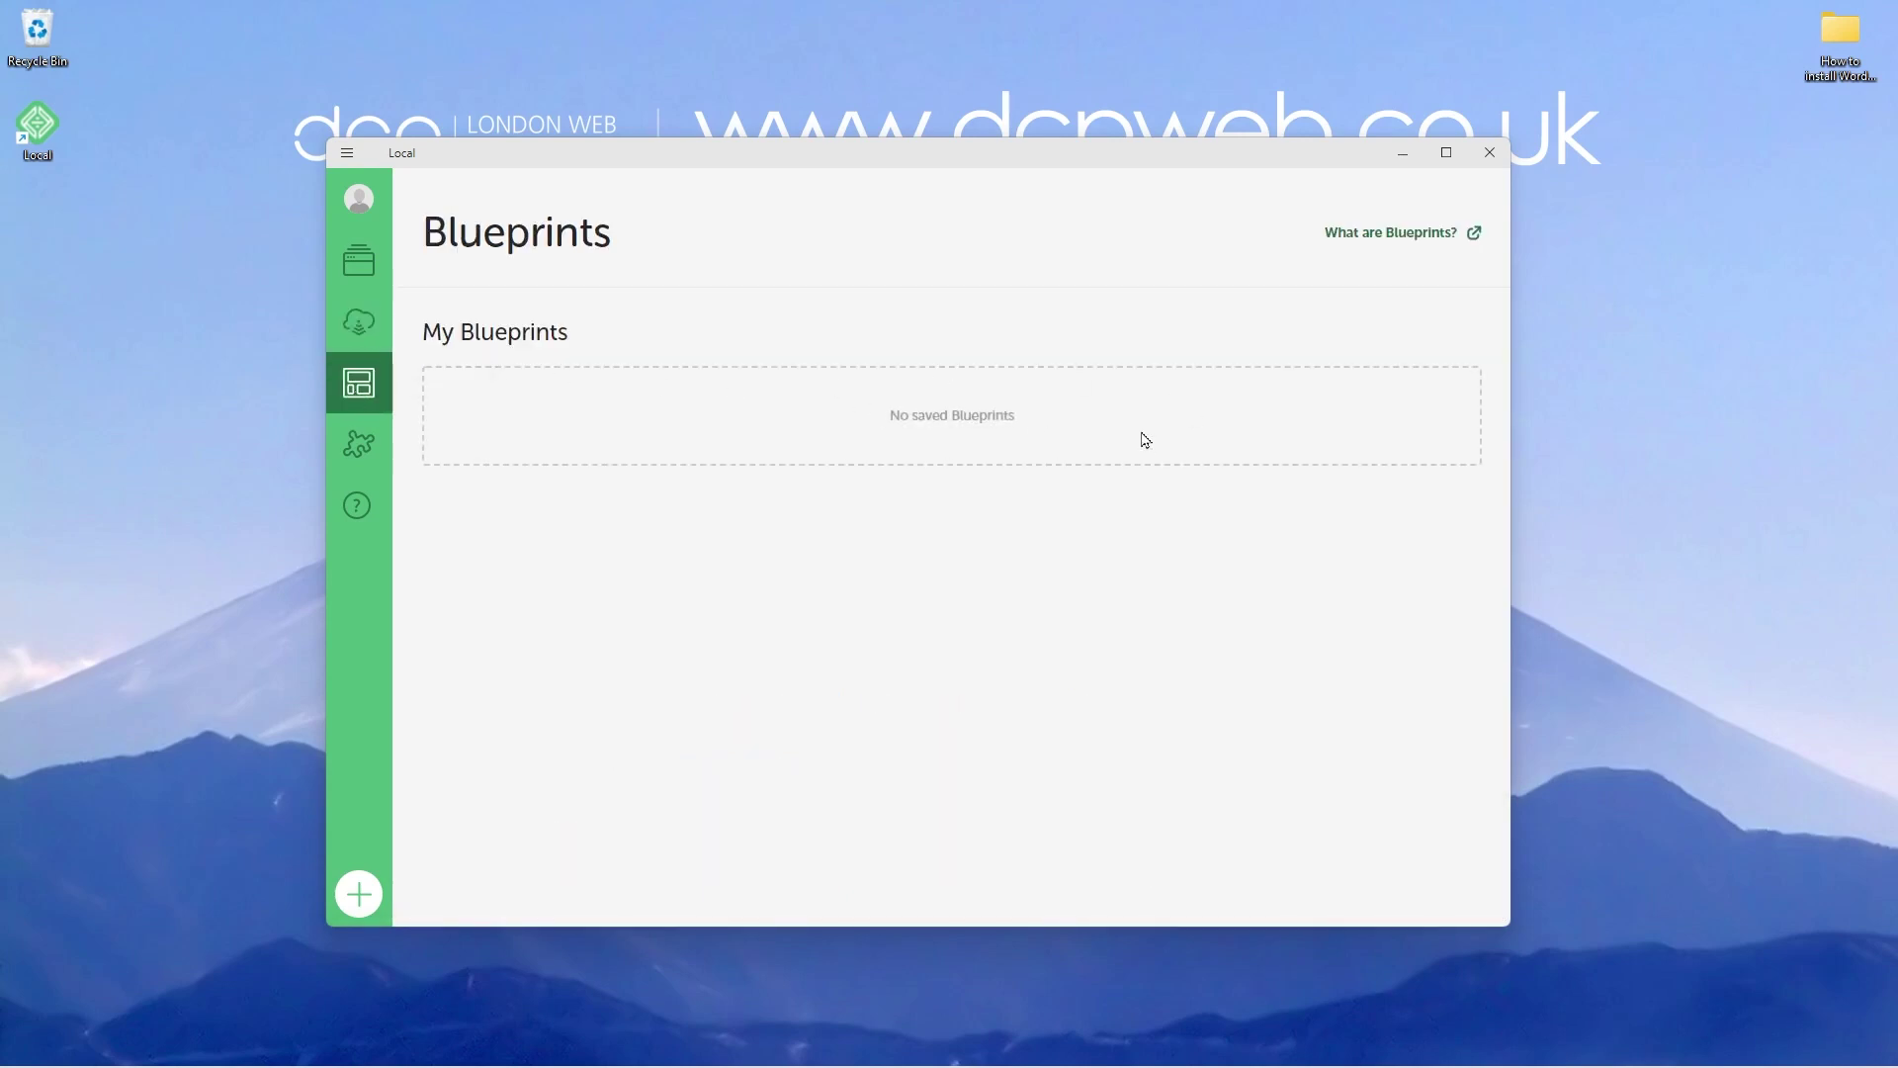
left_click(1400, 239)
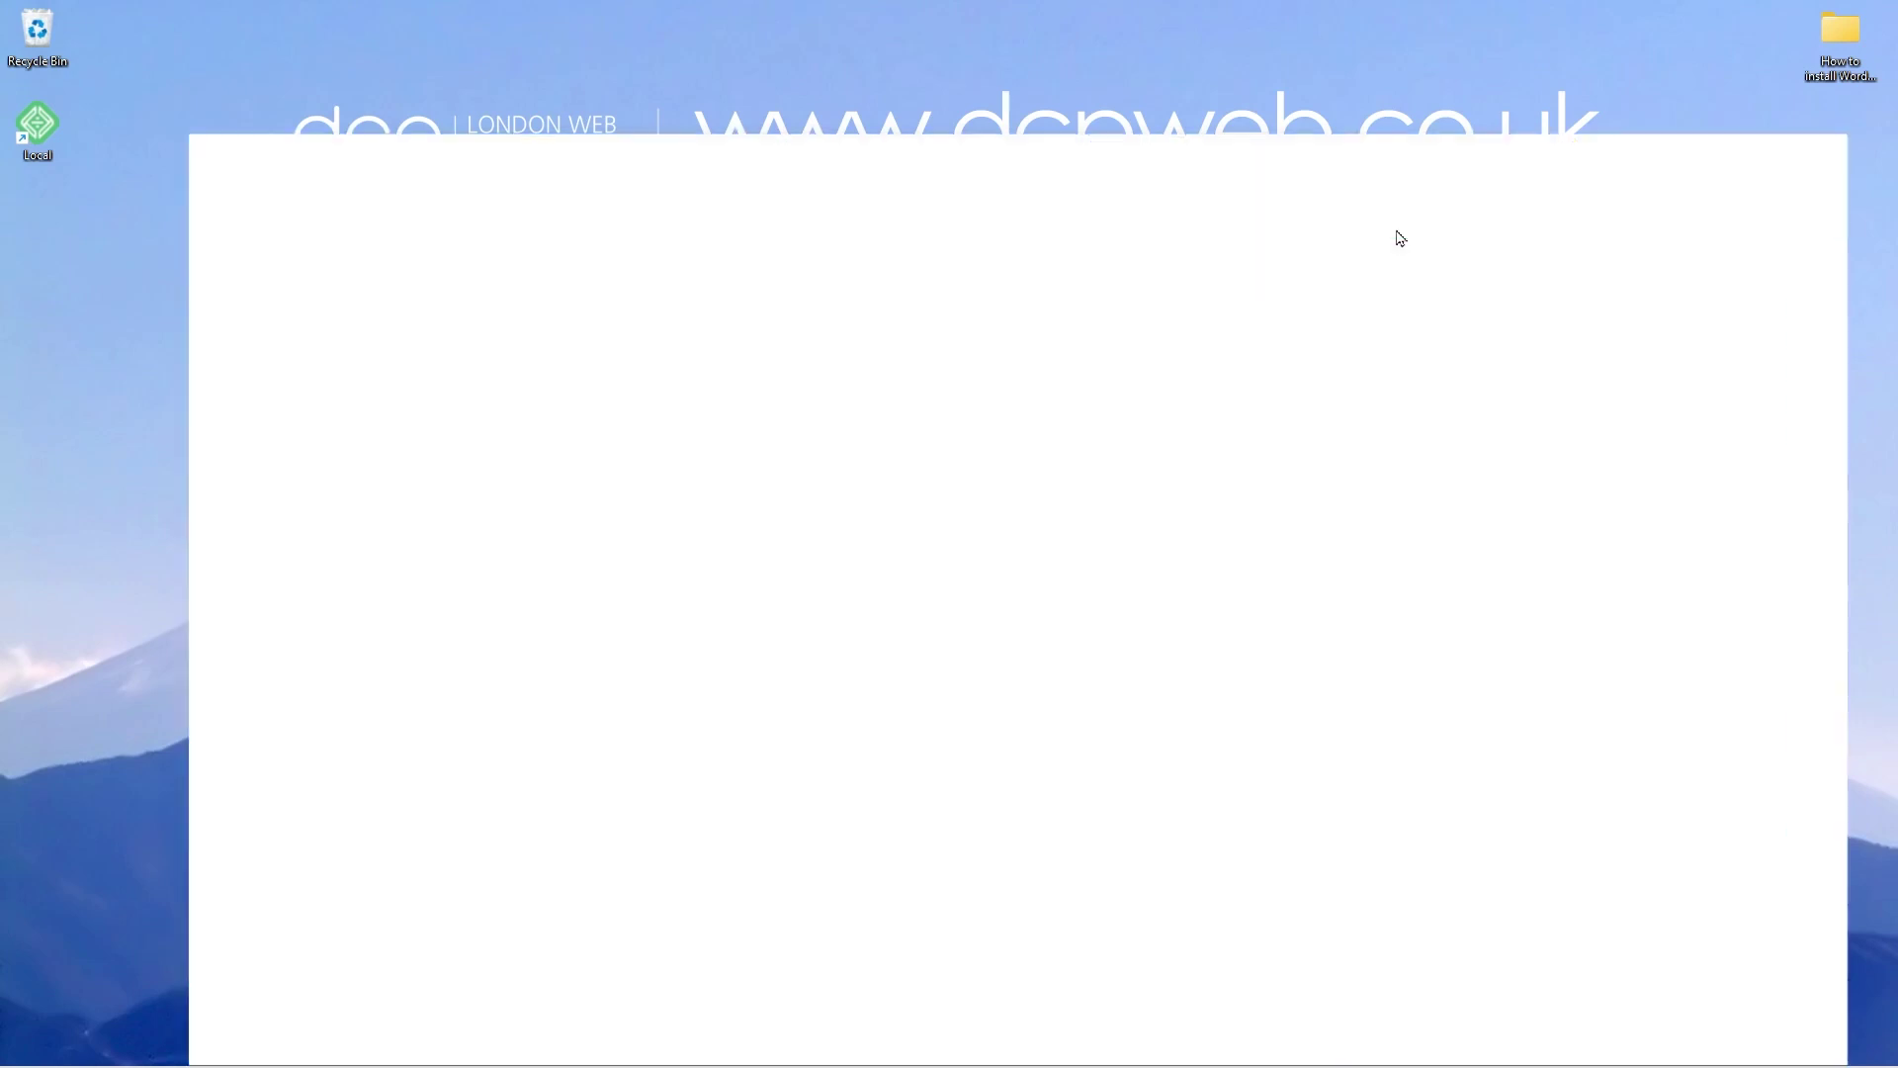
left_click_drag(590, 536, 895, 599)
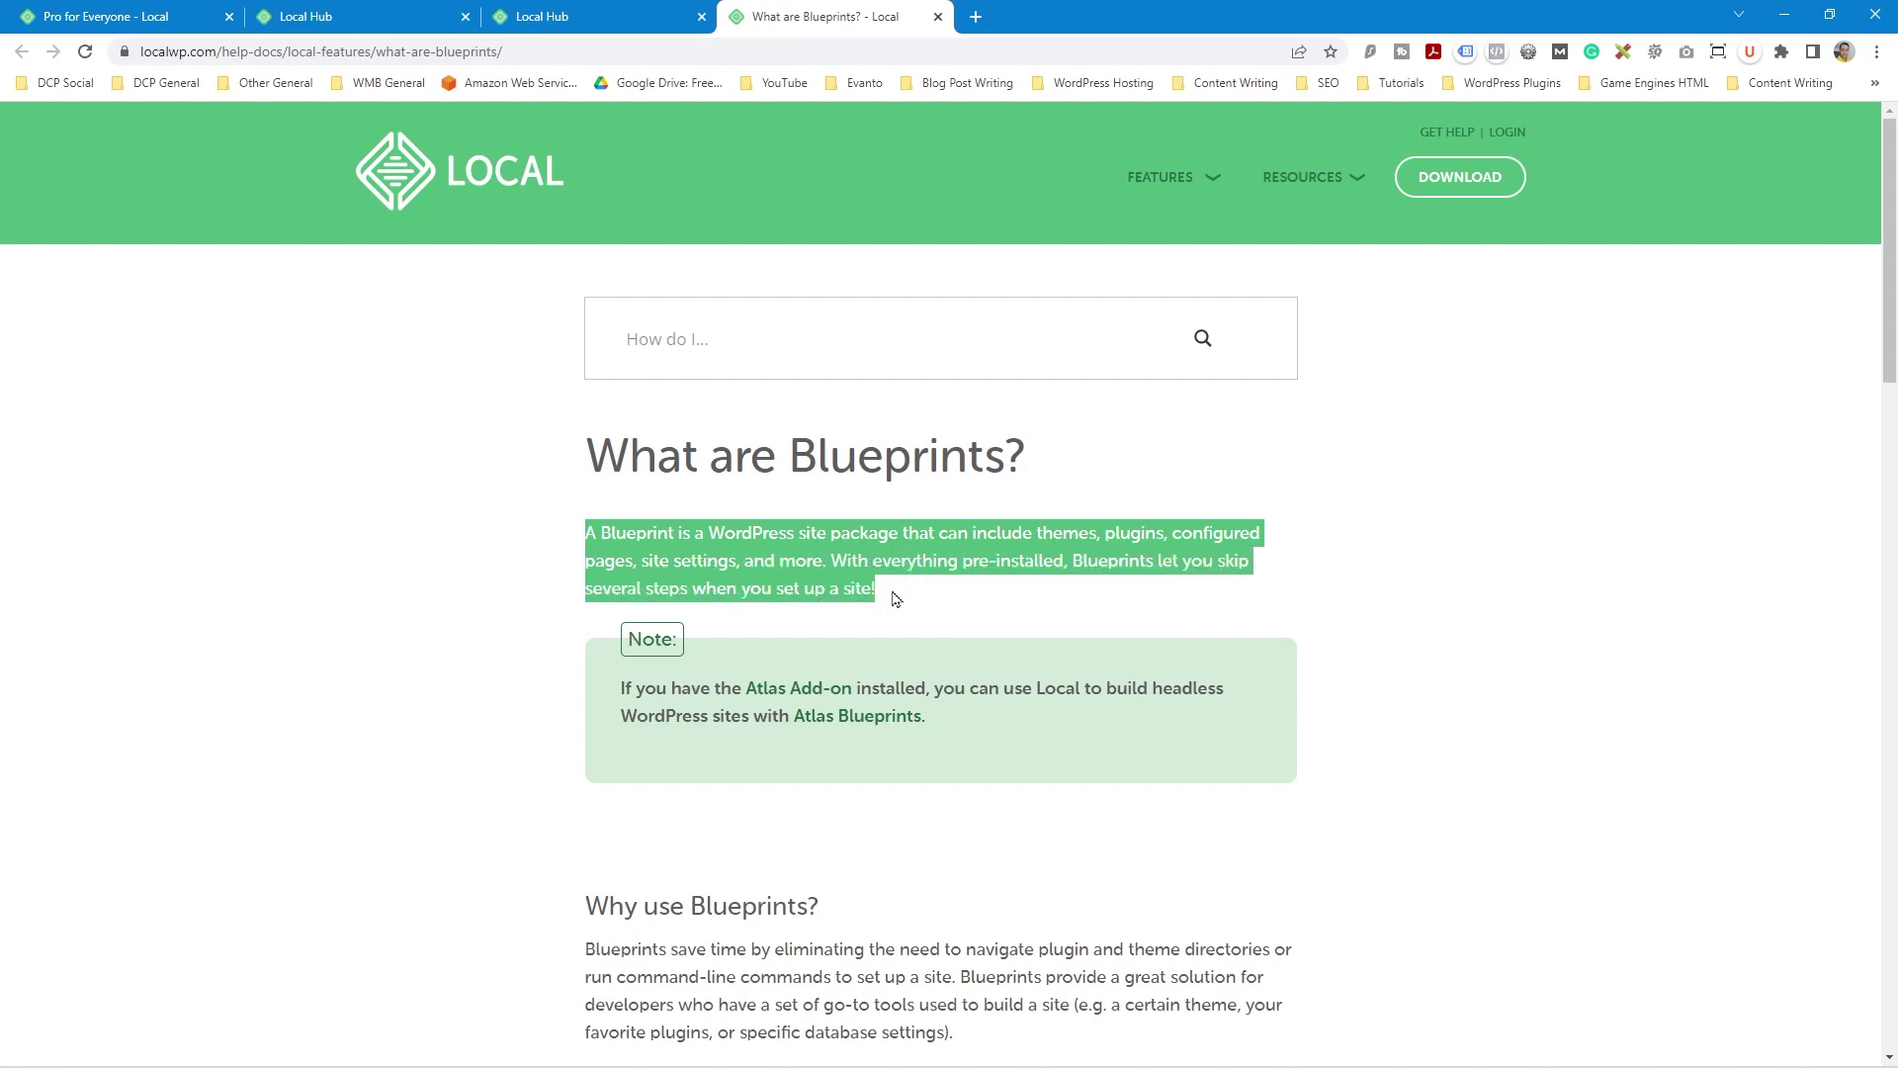
left_click(894, 598)
left_click(1785, 14)
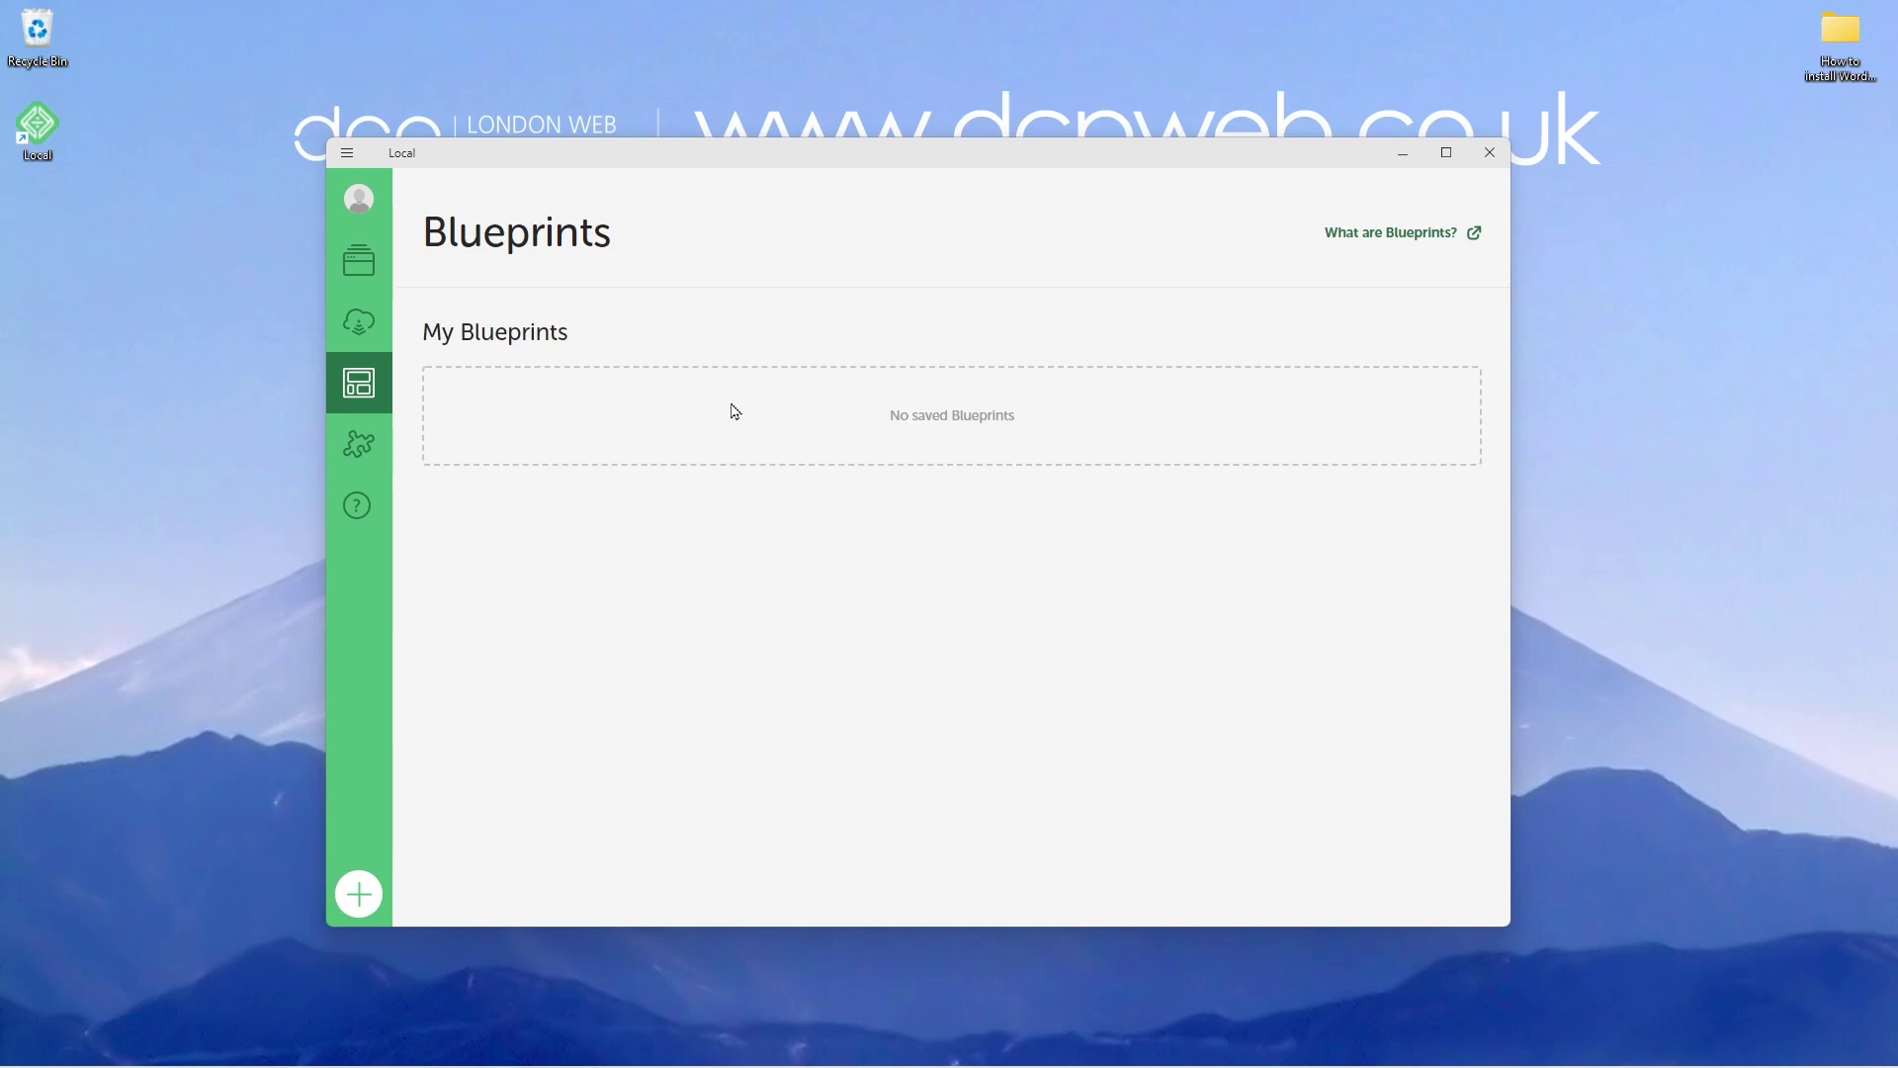
Open the Add-ons library and look through the available extensions, from Image Optimizer to Atlas: Headless WP
left_click(364, 442)
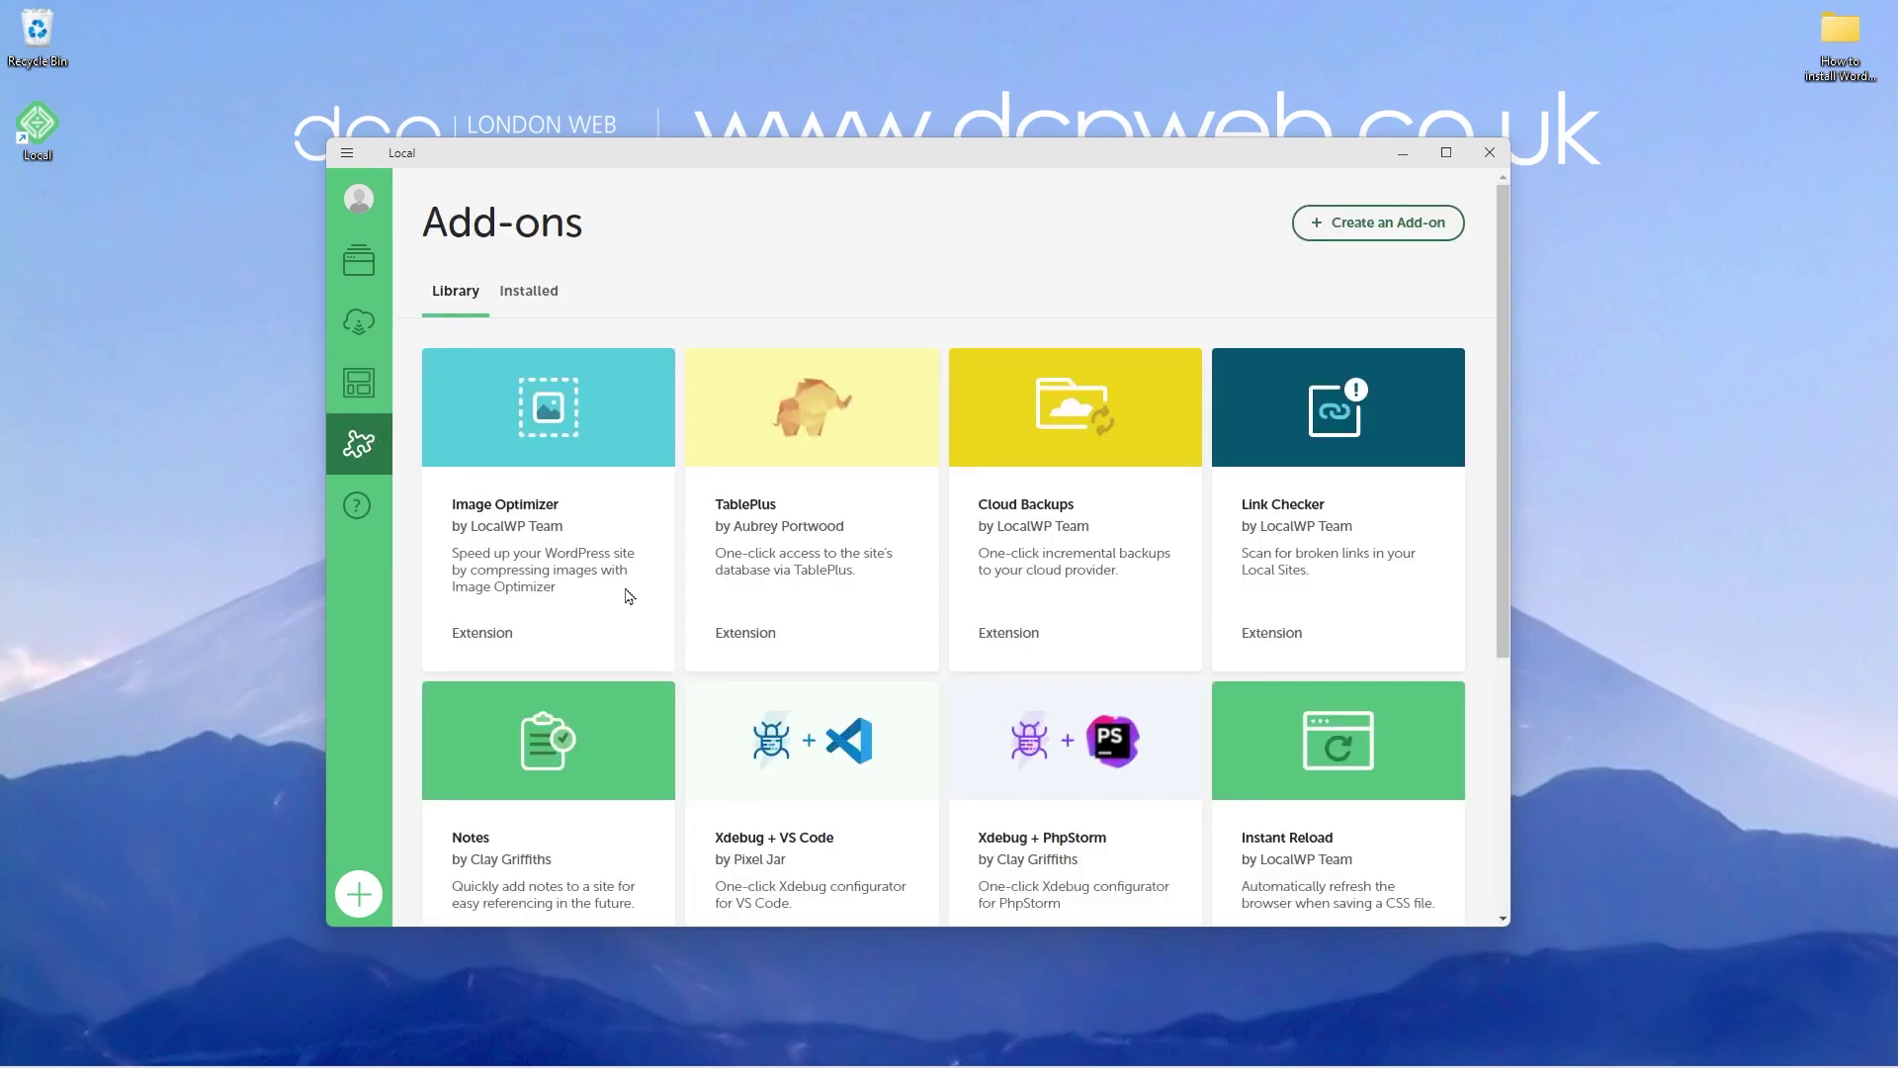
scroll(709, 605, "down", 5)
scroll(710, 593, "up", 5)
scroll(947, 658, "down", 5)
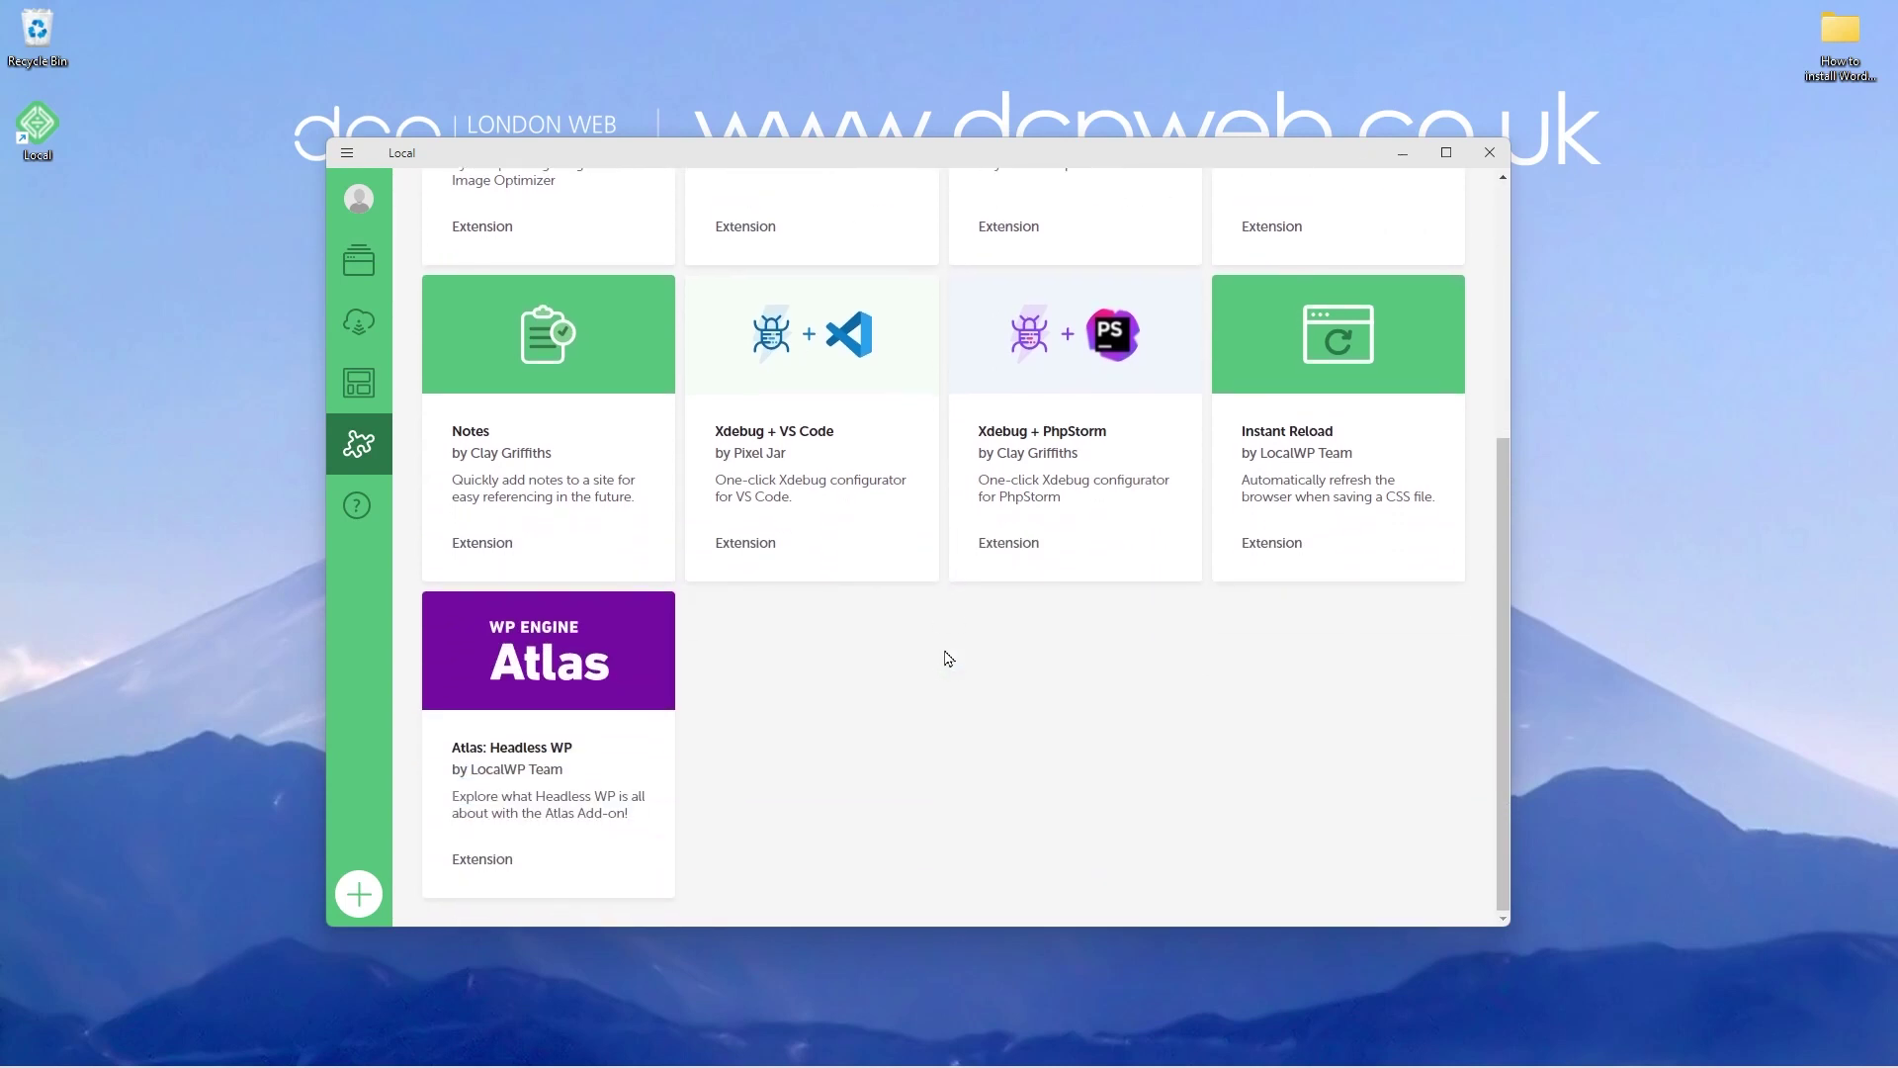
scroll(946, 656, "up", 5)
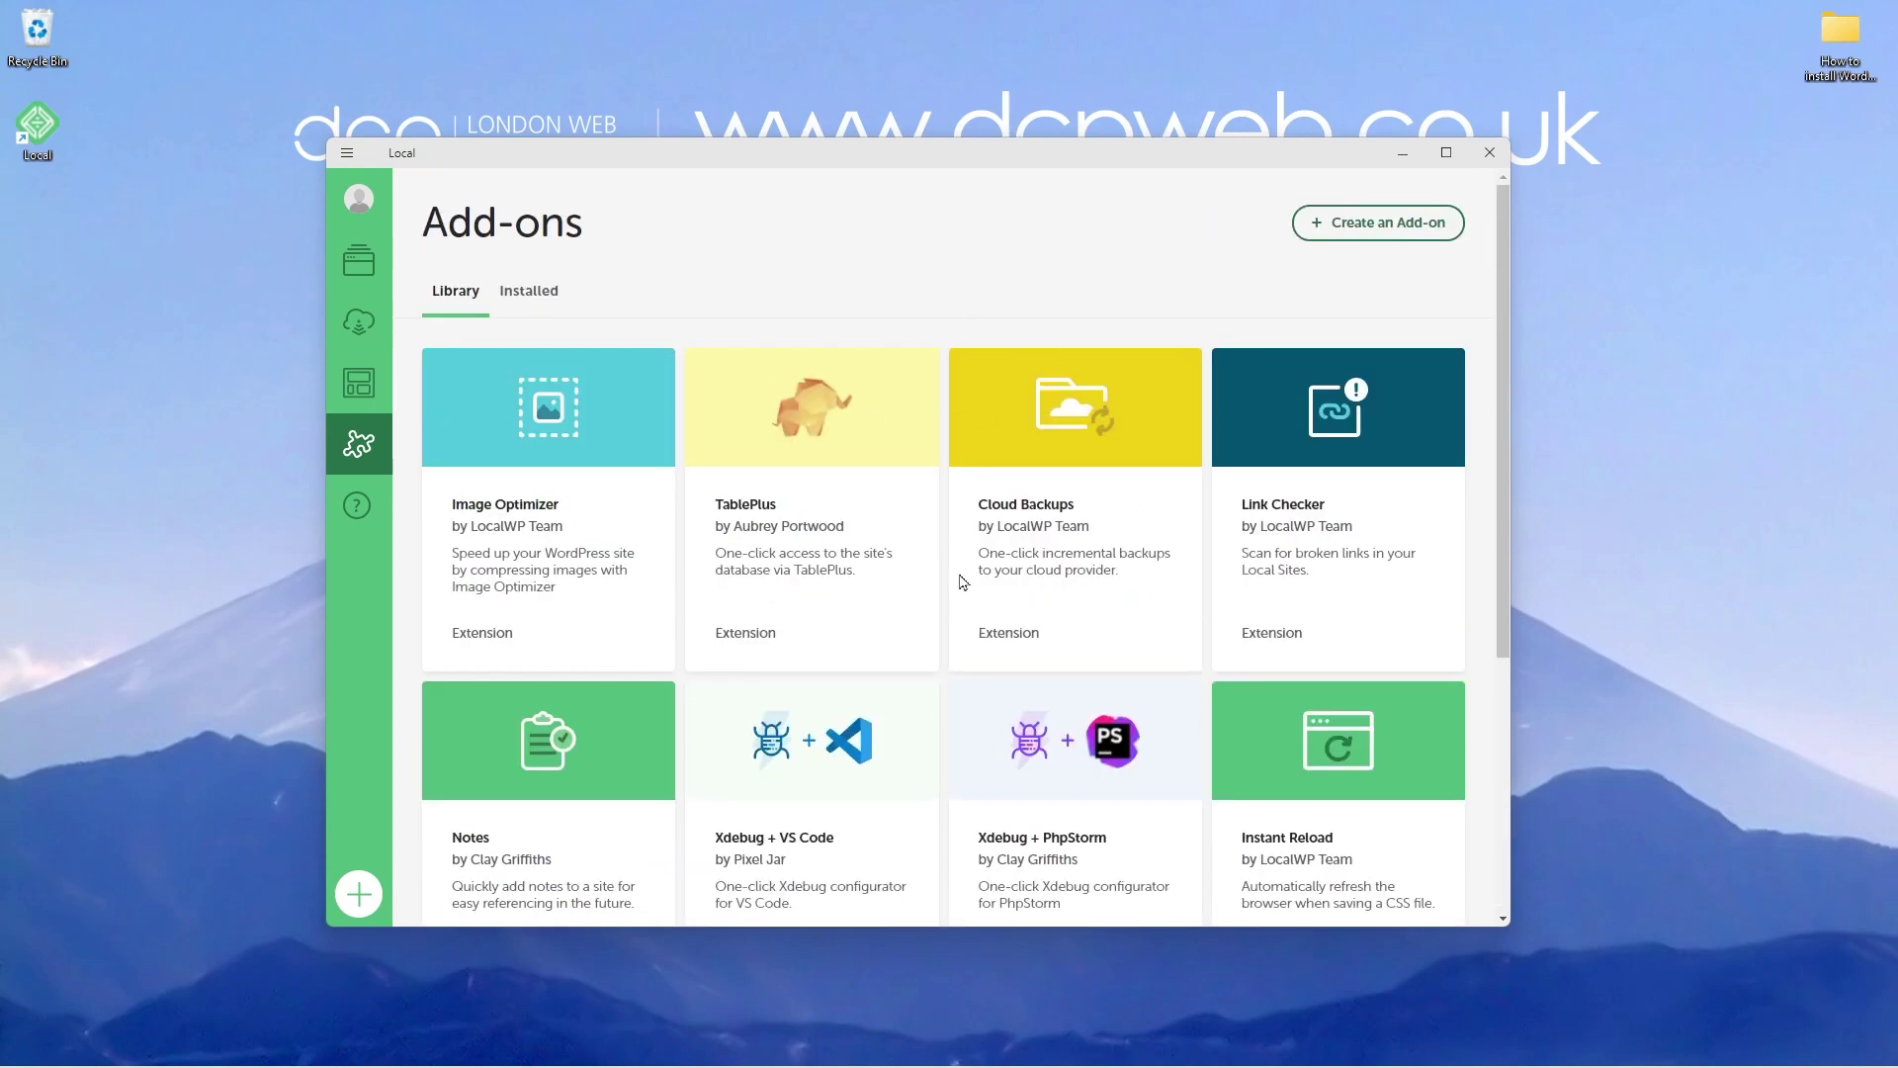
Return to the sites page, maximize the Local window, and start a new site named "Development Site 1"
left_click(352, 268)
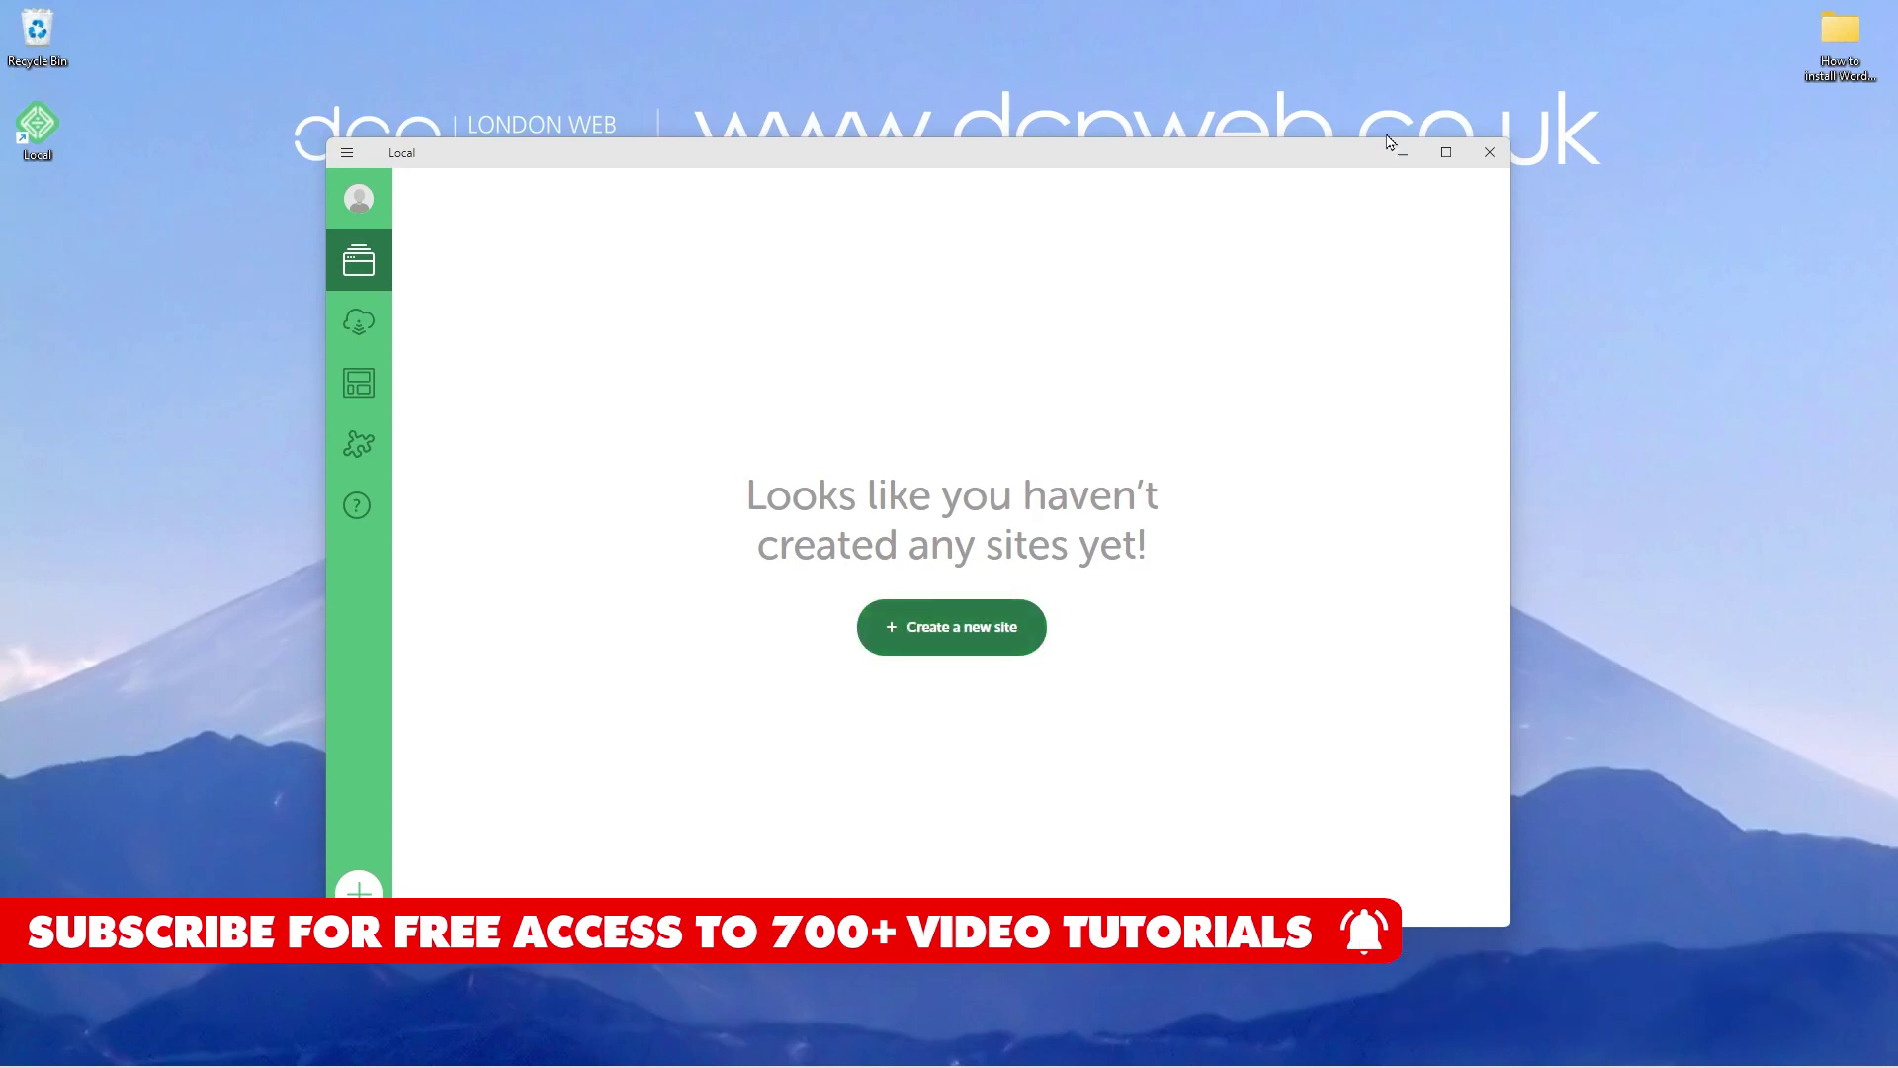
left_click(1445, 152)
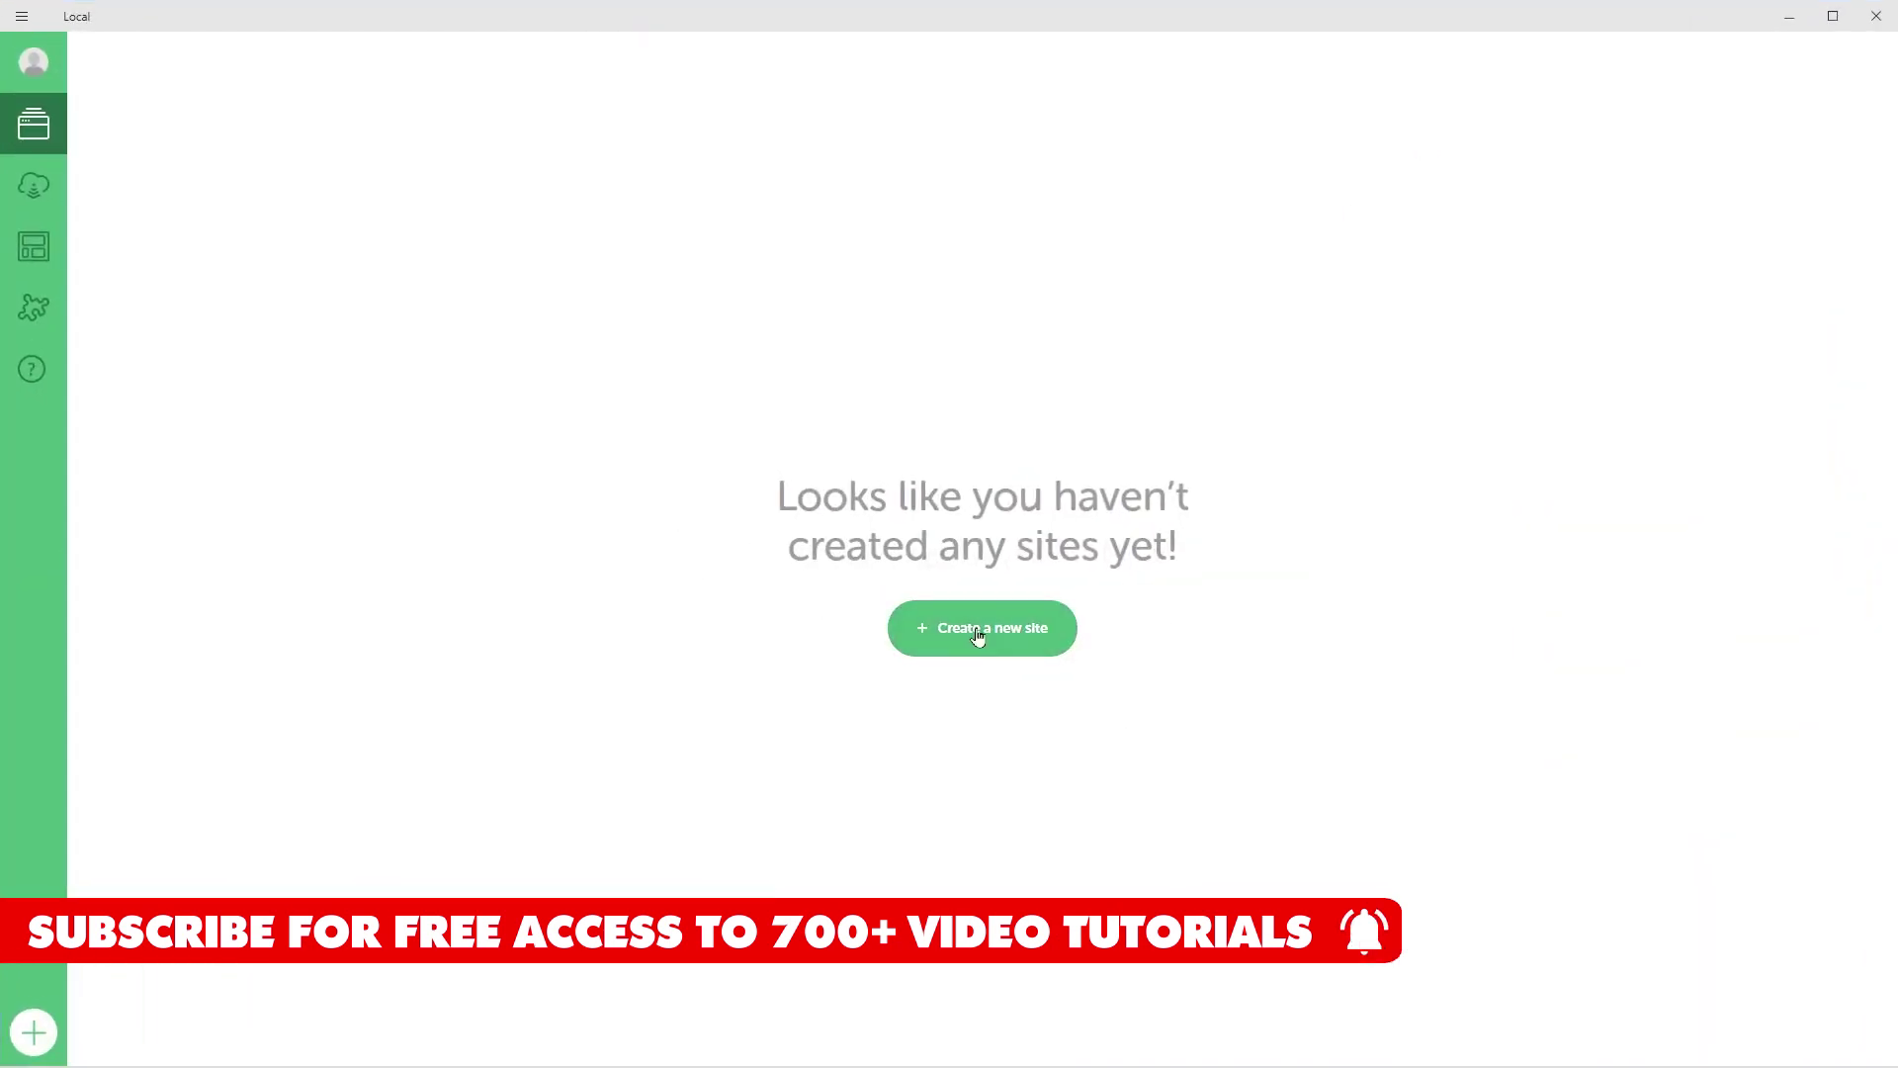
left_click(1041, 634)
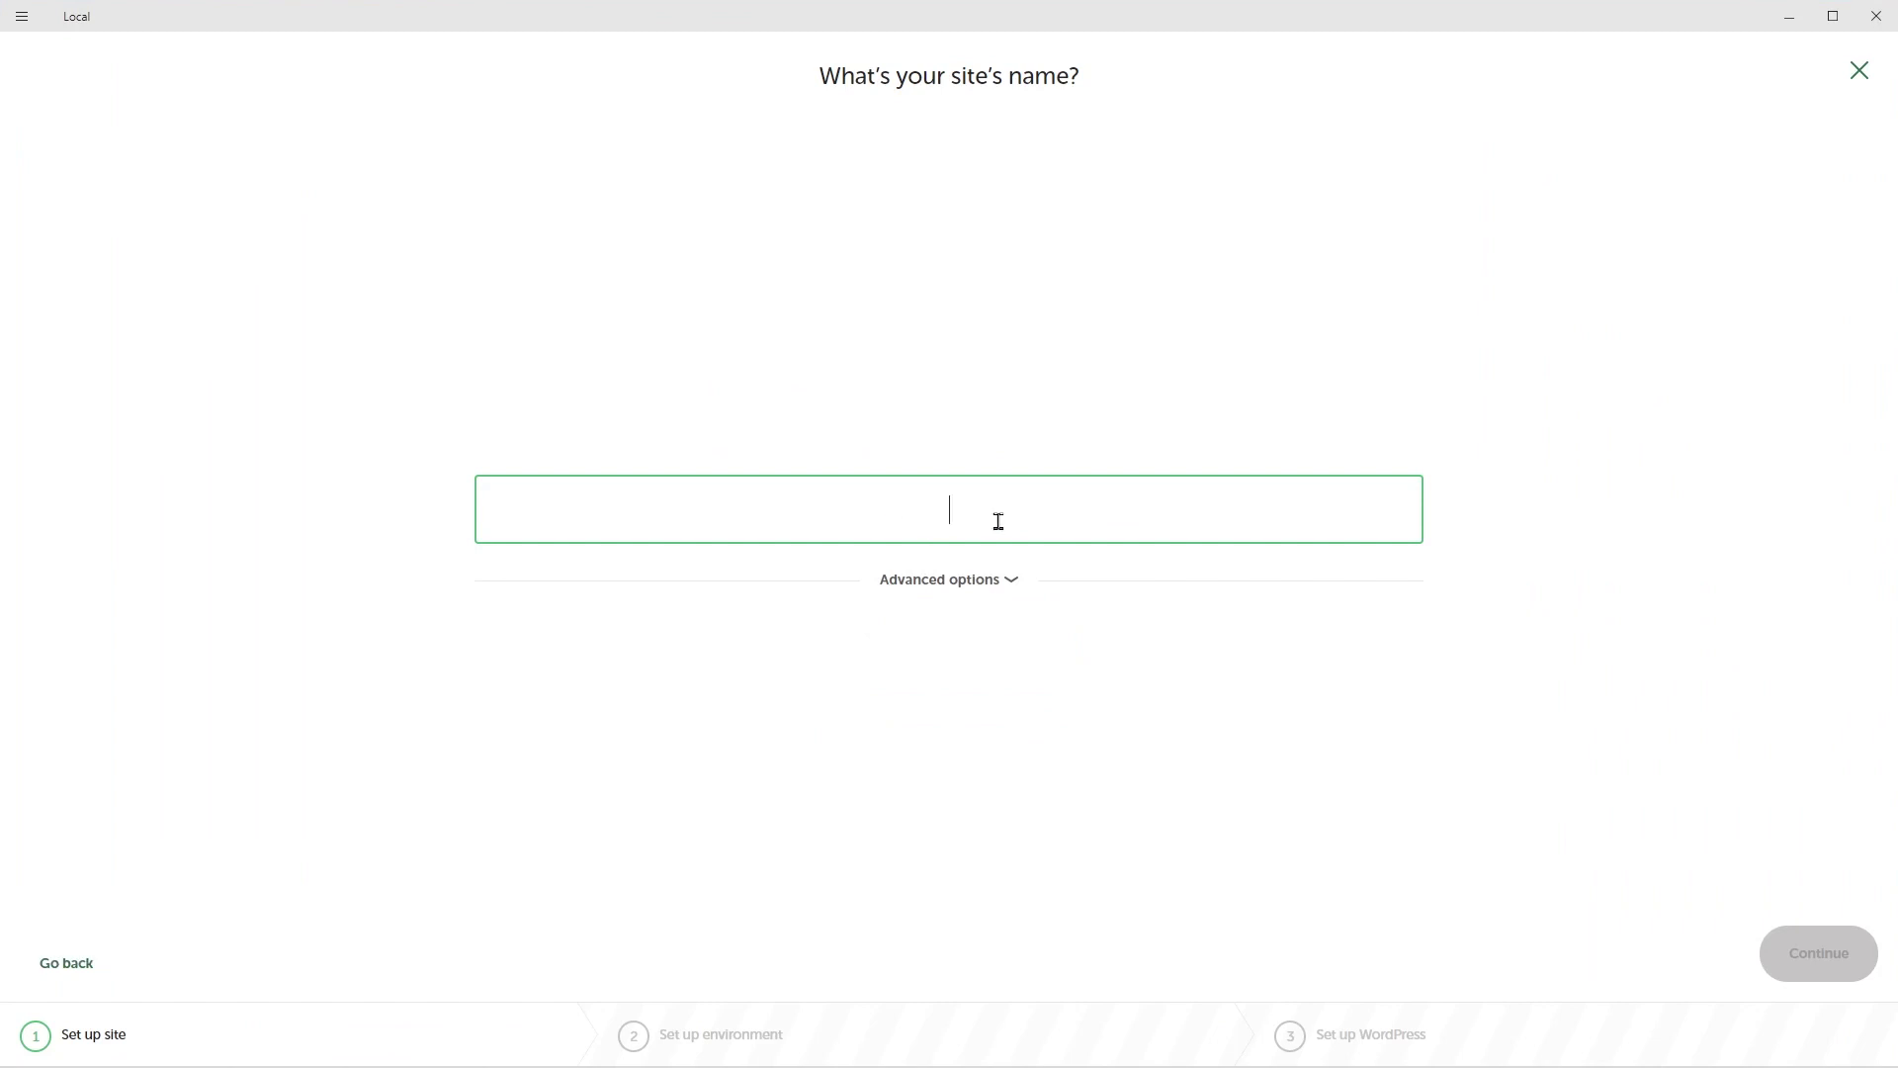
type("Development Site 1")
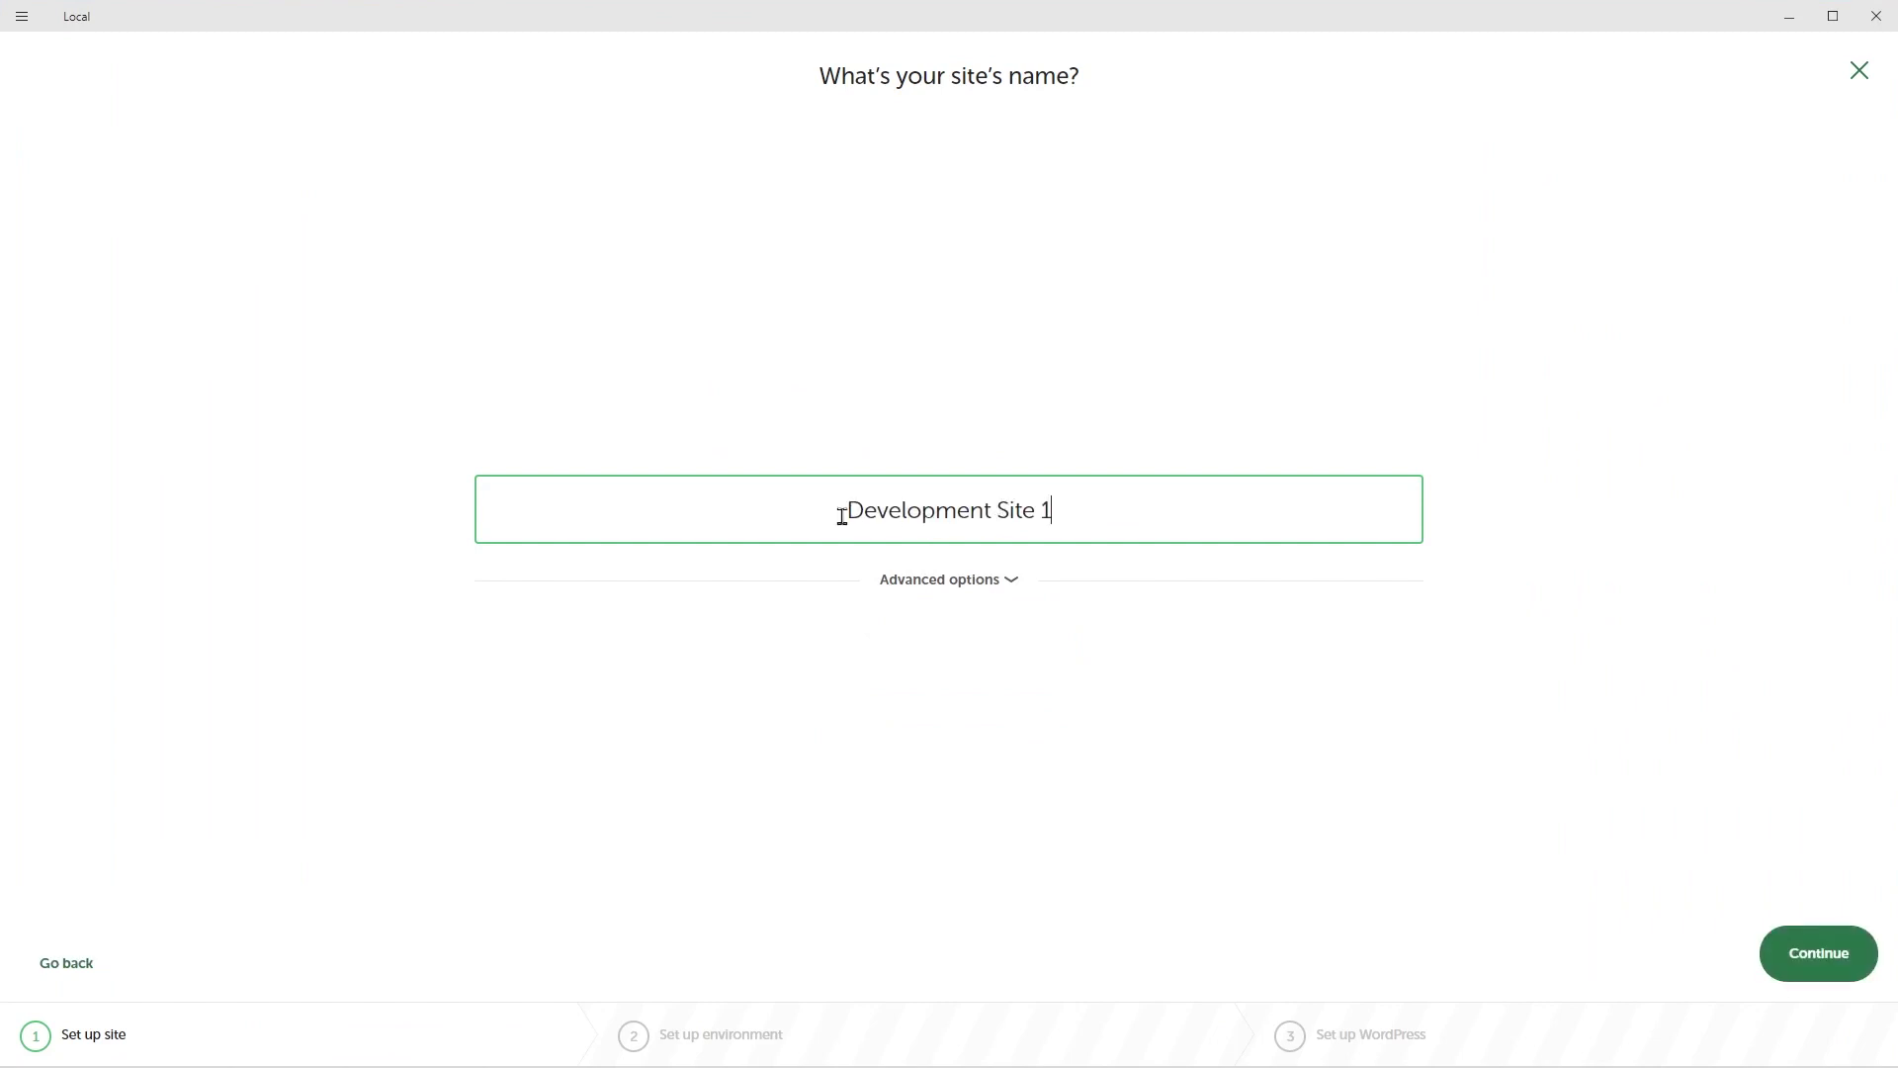
Check the new site's local domain and path in its advanced options, keep the defaults, and continue to the environment setup
left_click(1010, 581)
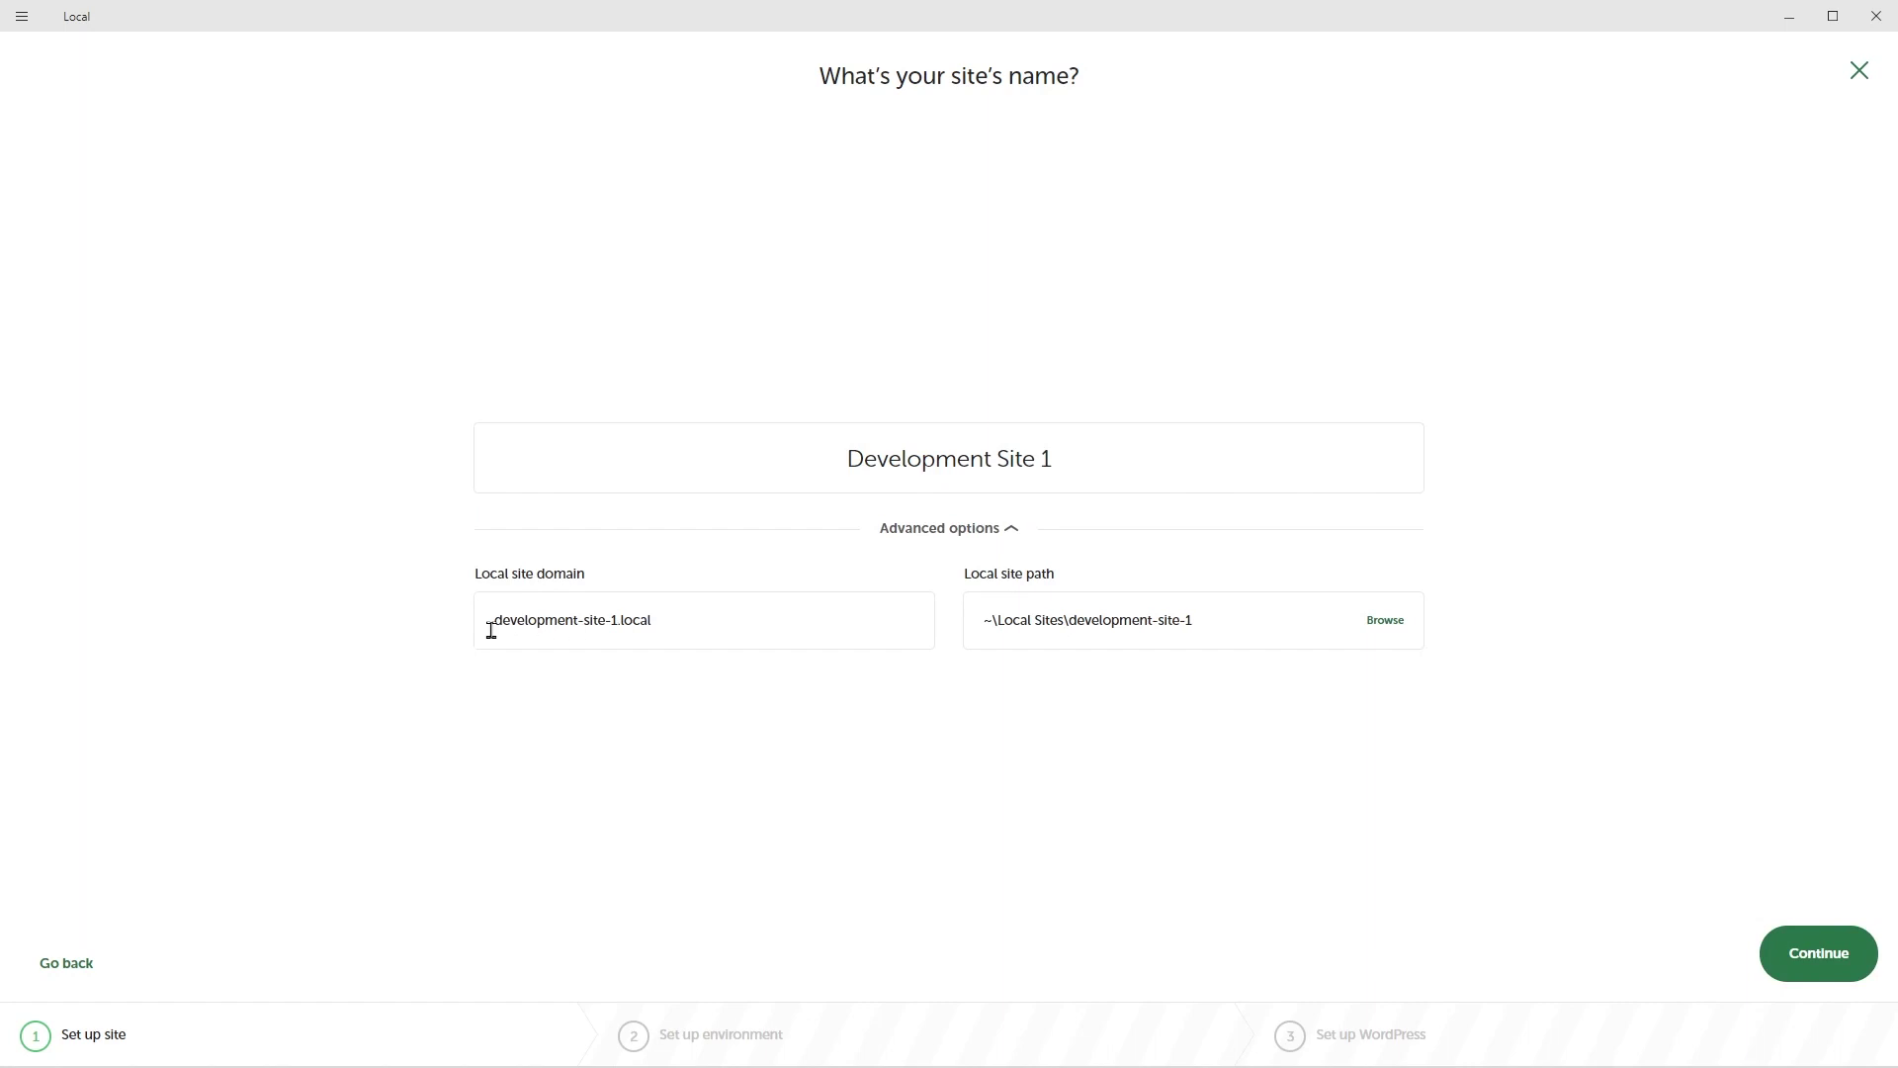
left_click_drag(500, 624, 678, 627)
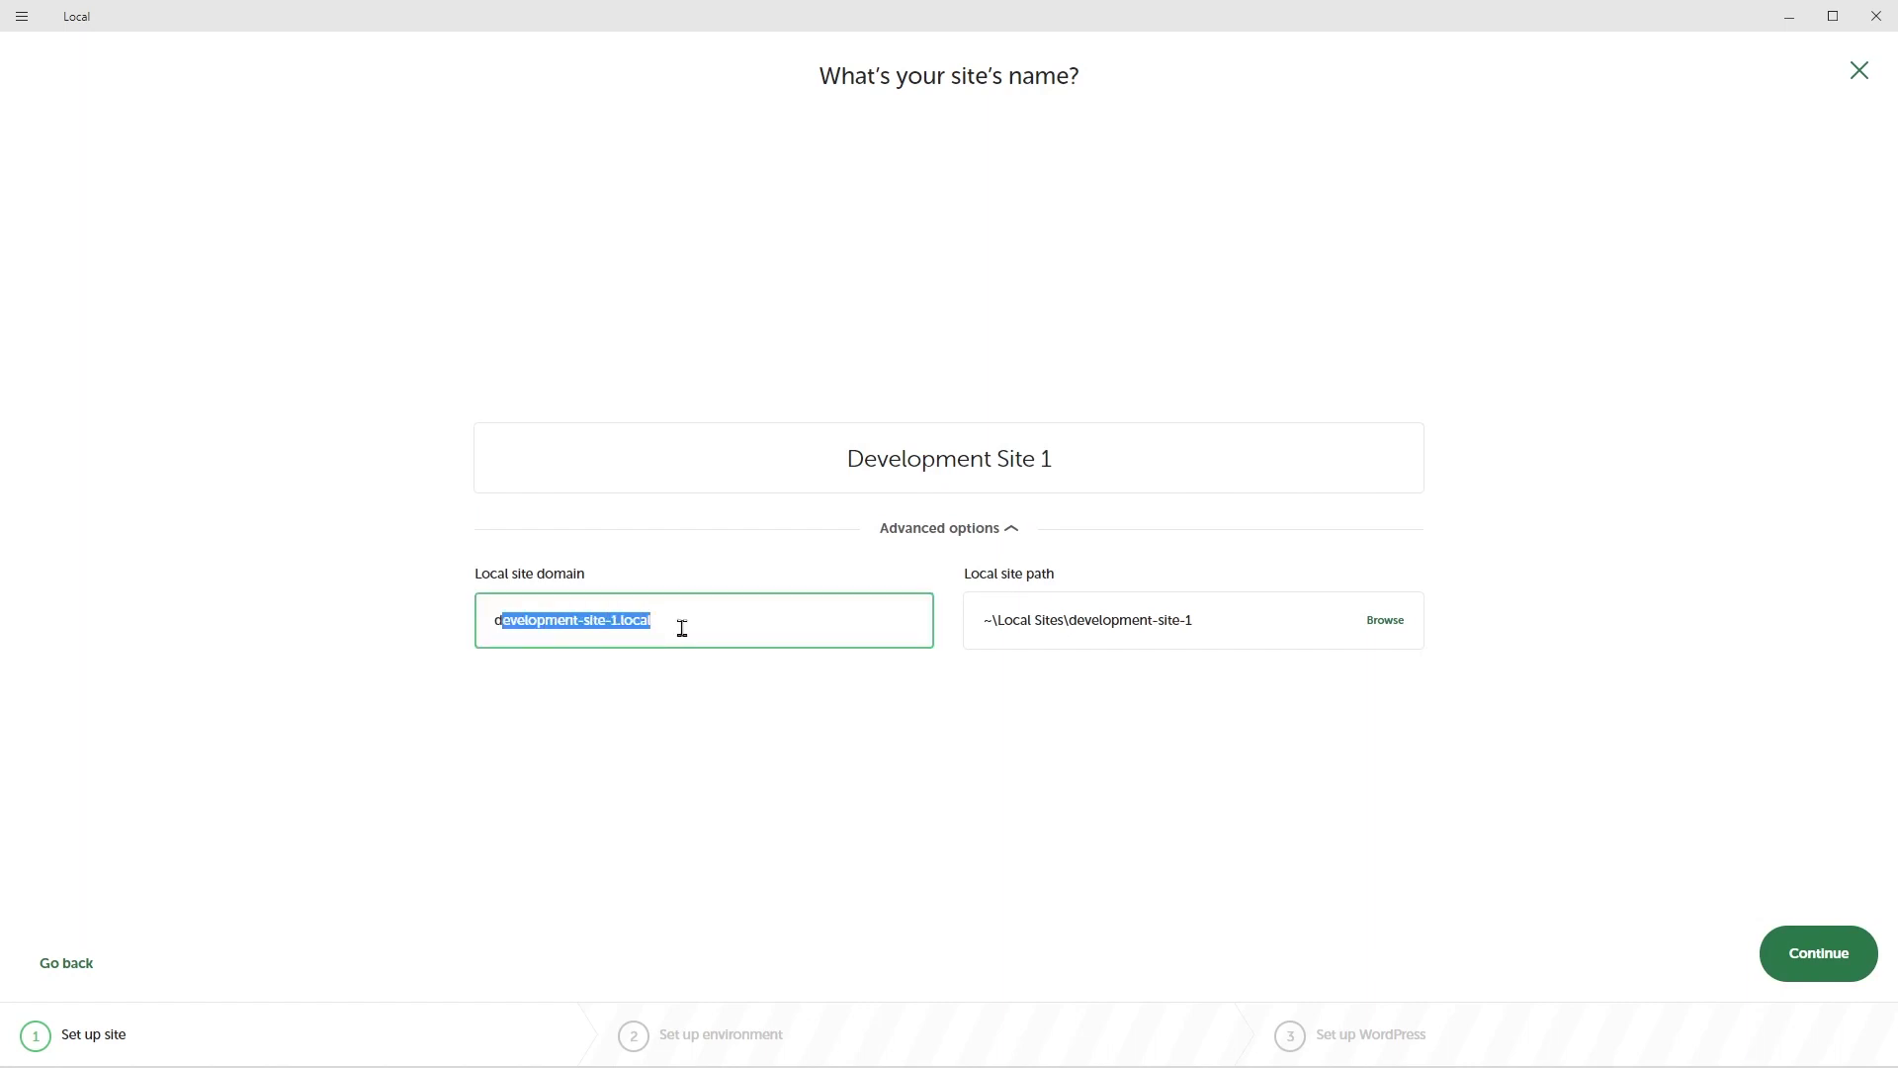
left_click(678, 627)
left_click(986, 629)
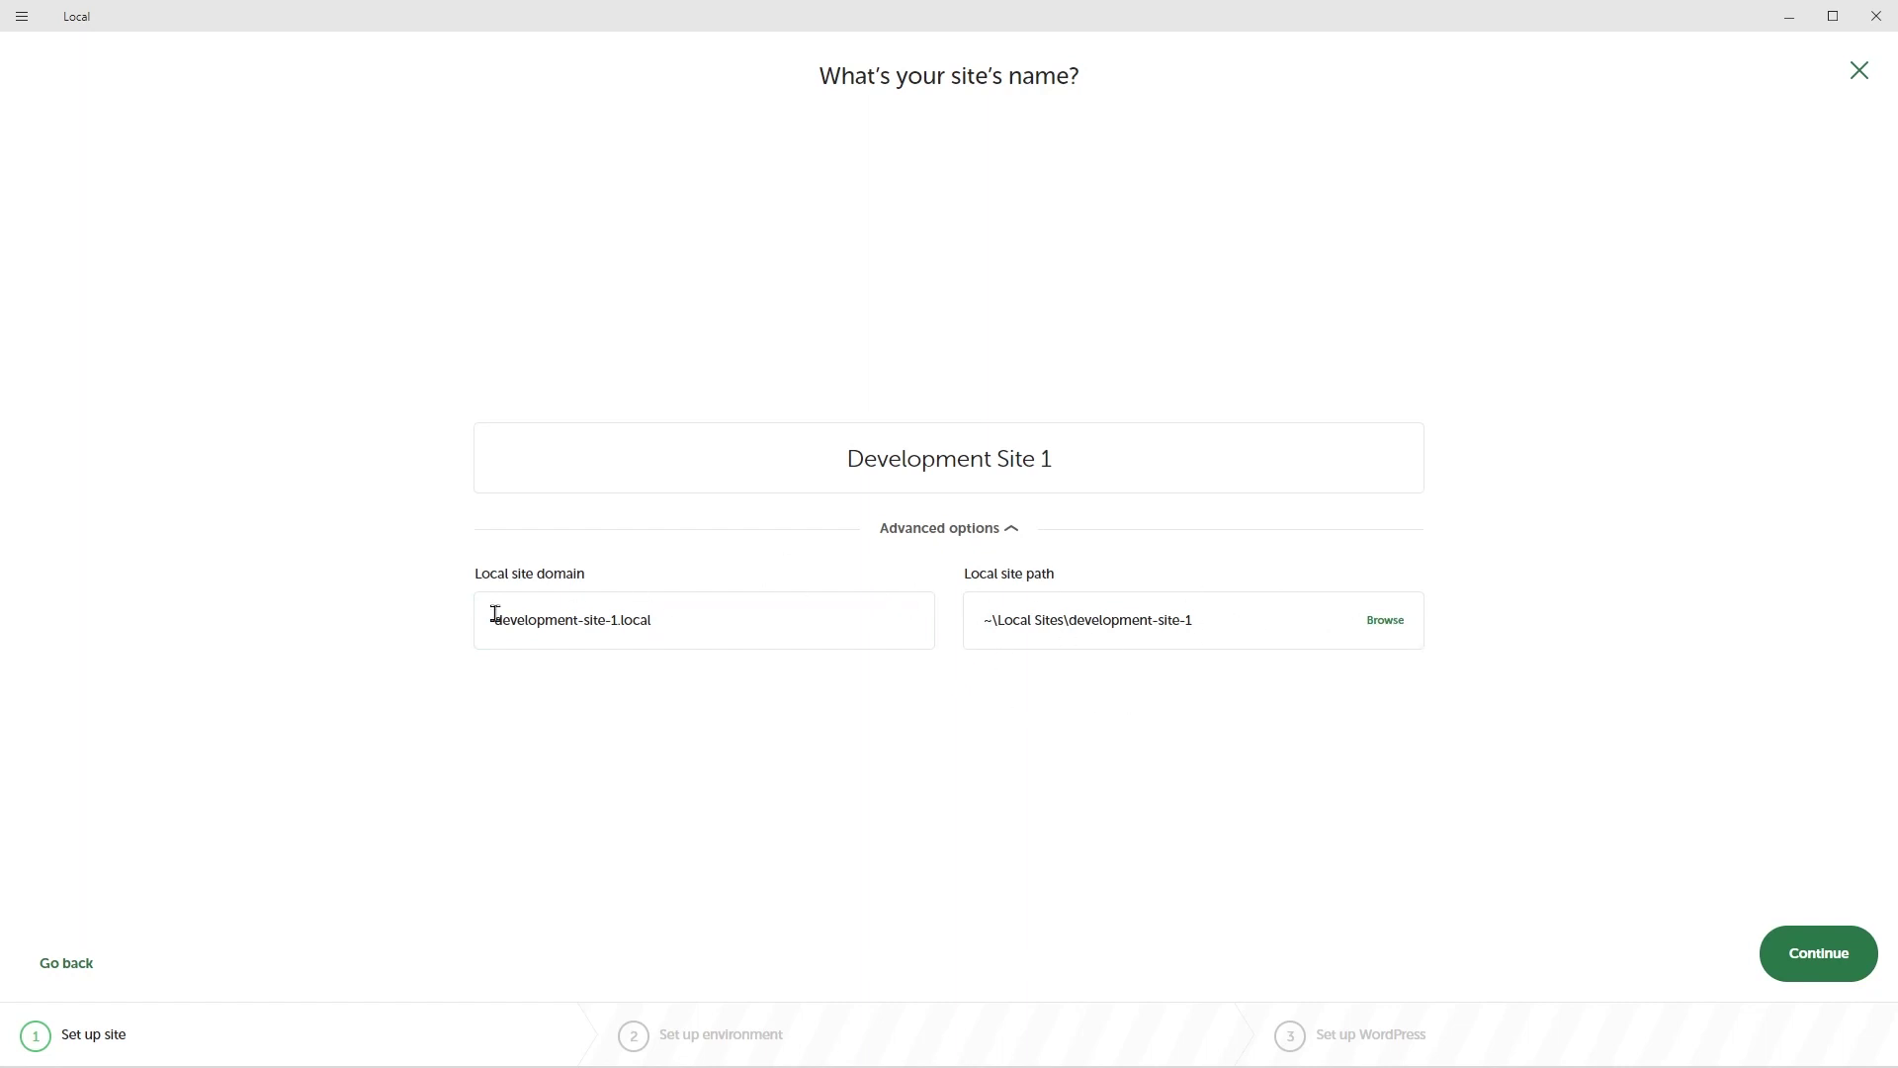
left_click_drag(491, 614, 676, 608)
left_click(652, 712)
left_click(1811, 959)
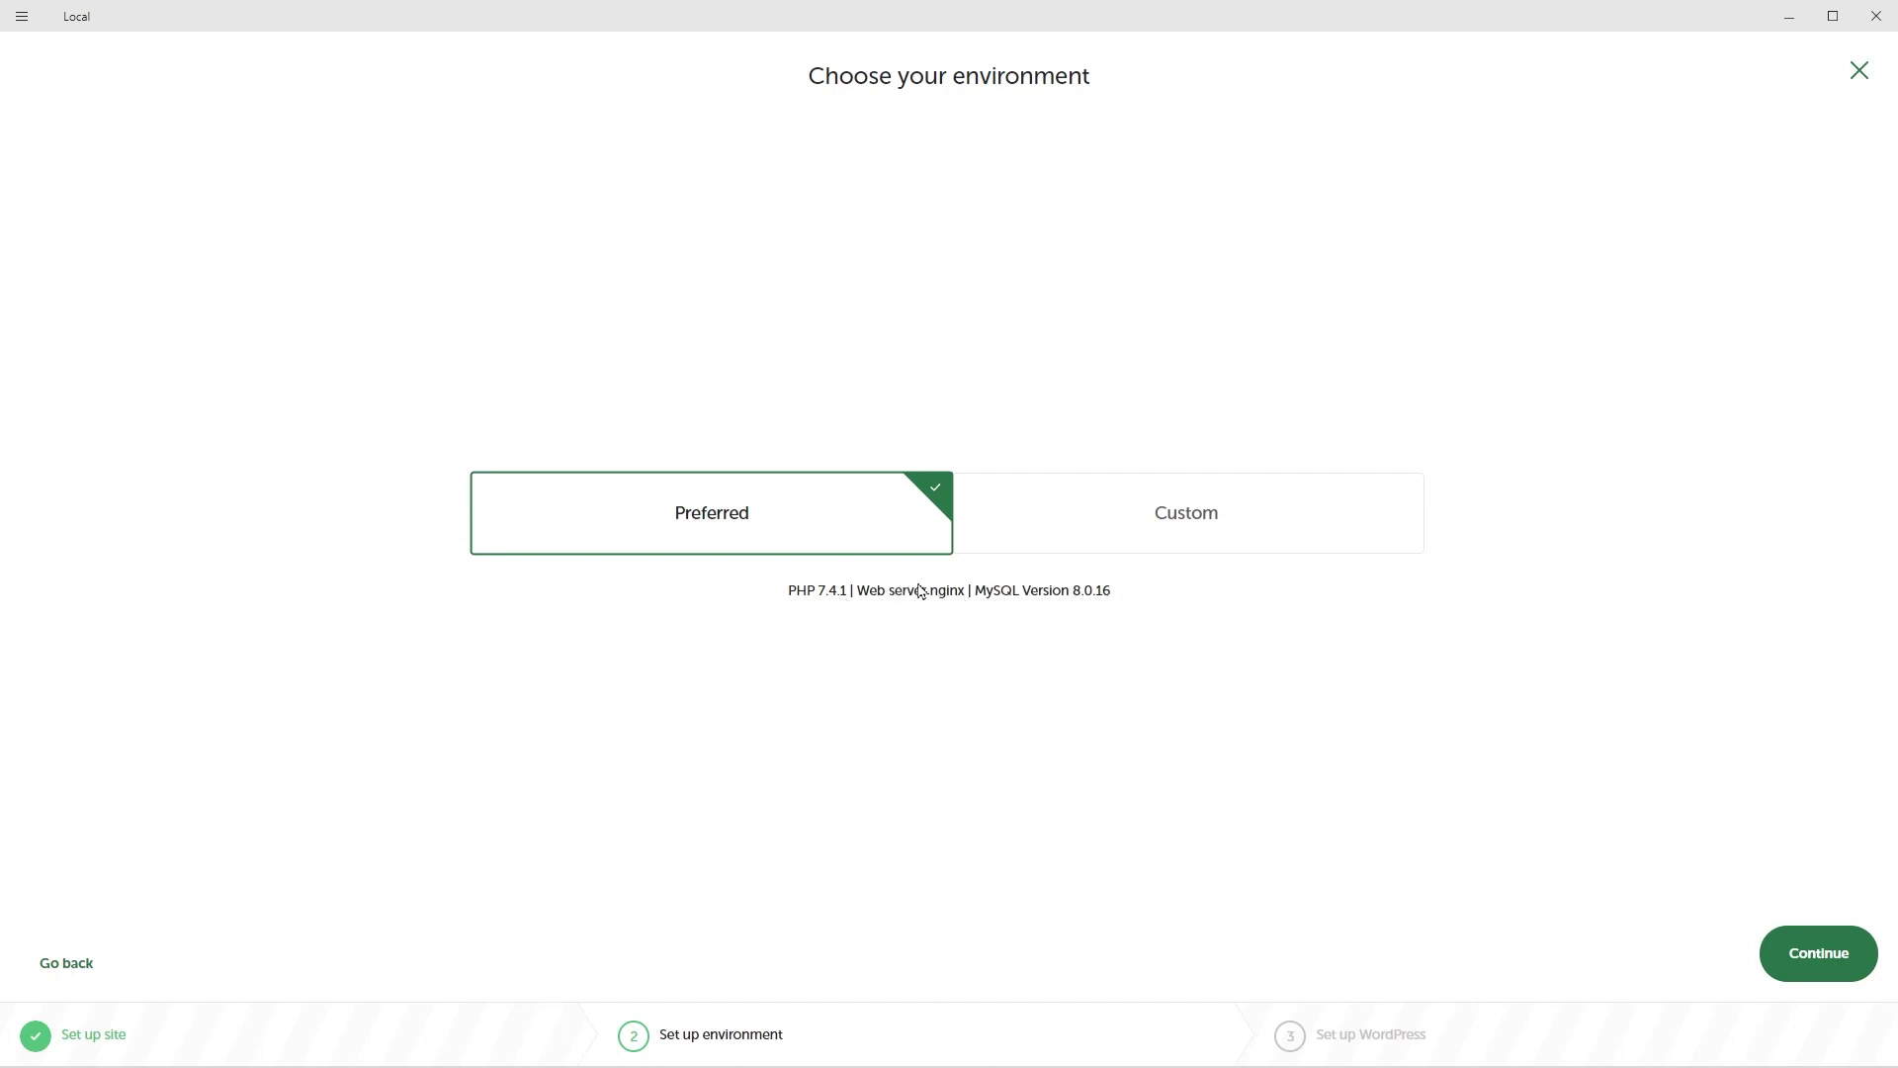
Compare the Preferred environment with the Custom environment's web server, database and PHP version choices
left_click(1097, 521)
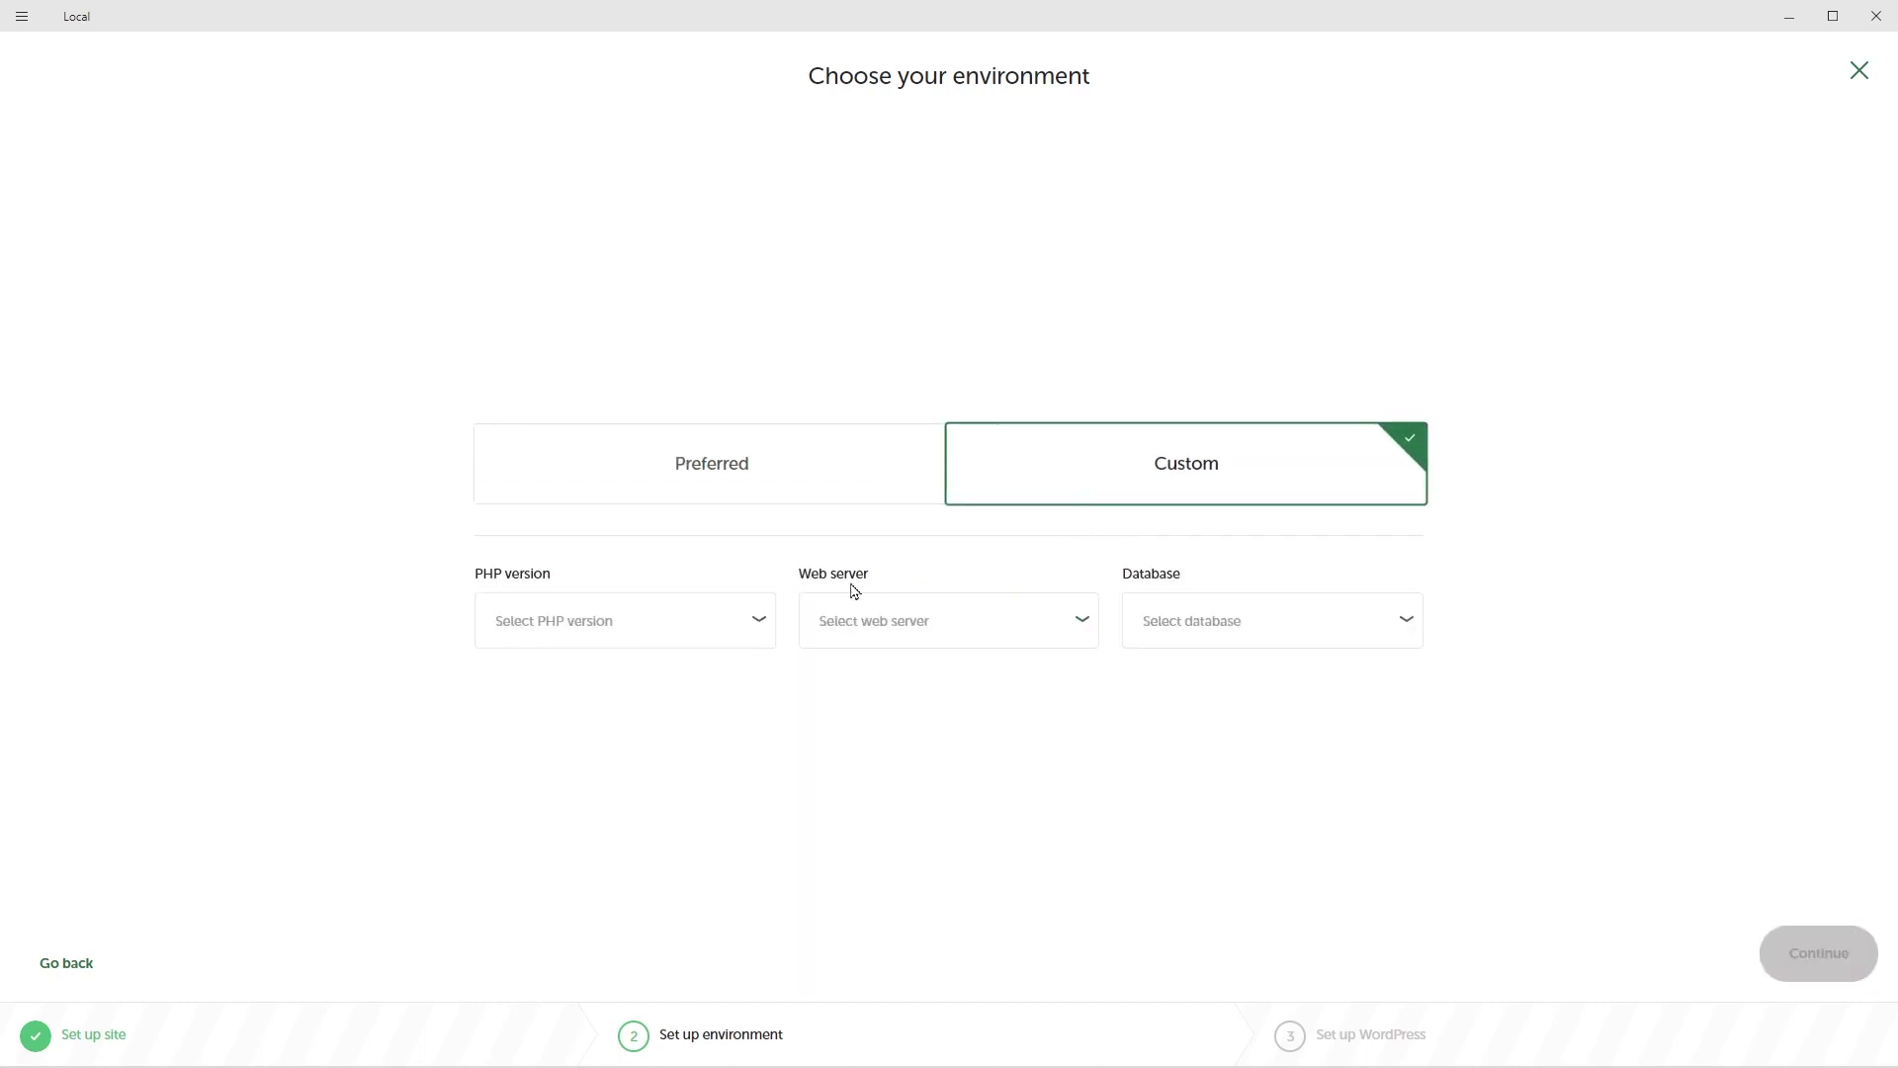
left_click(870, 629)
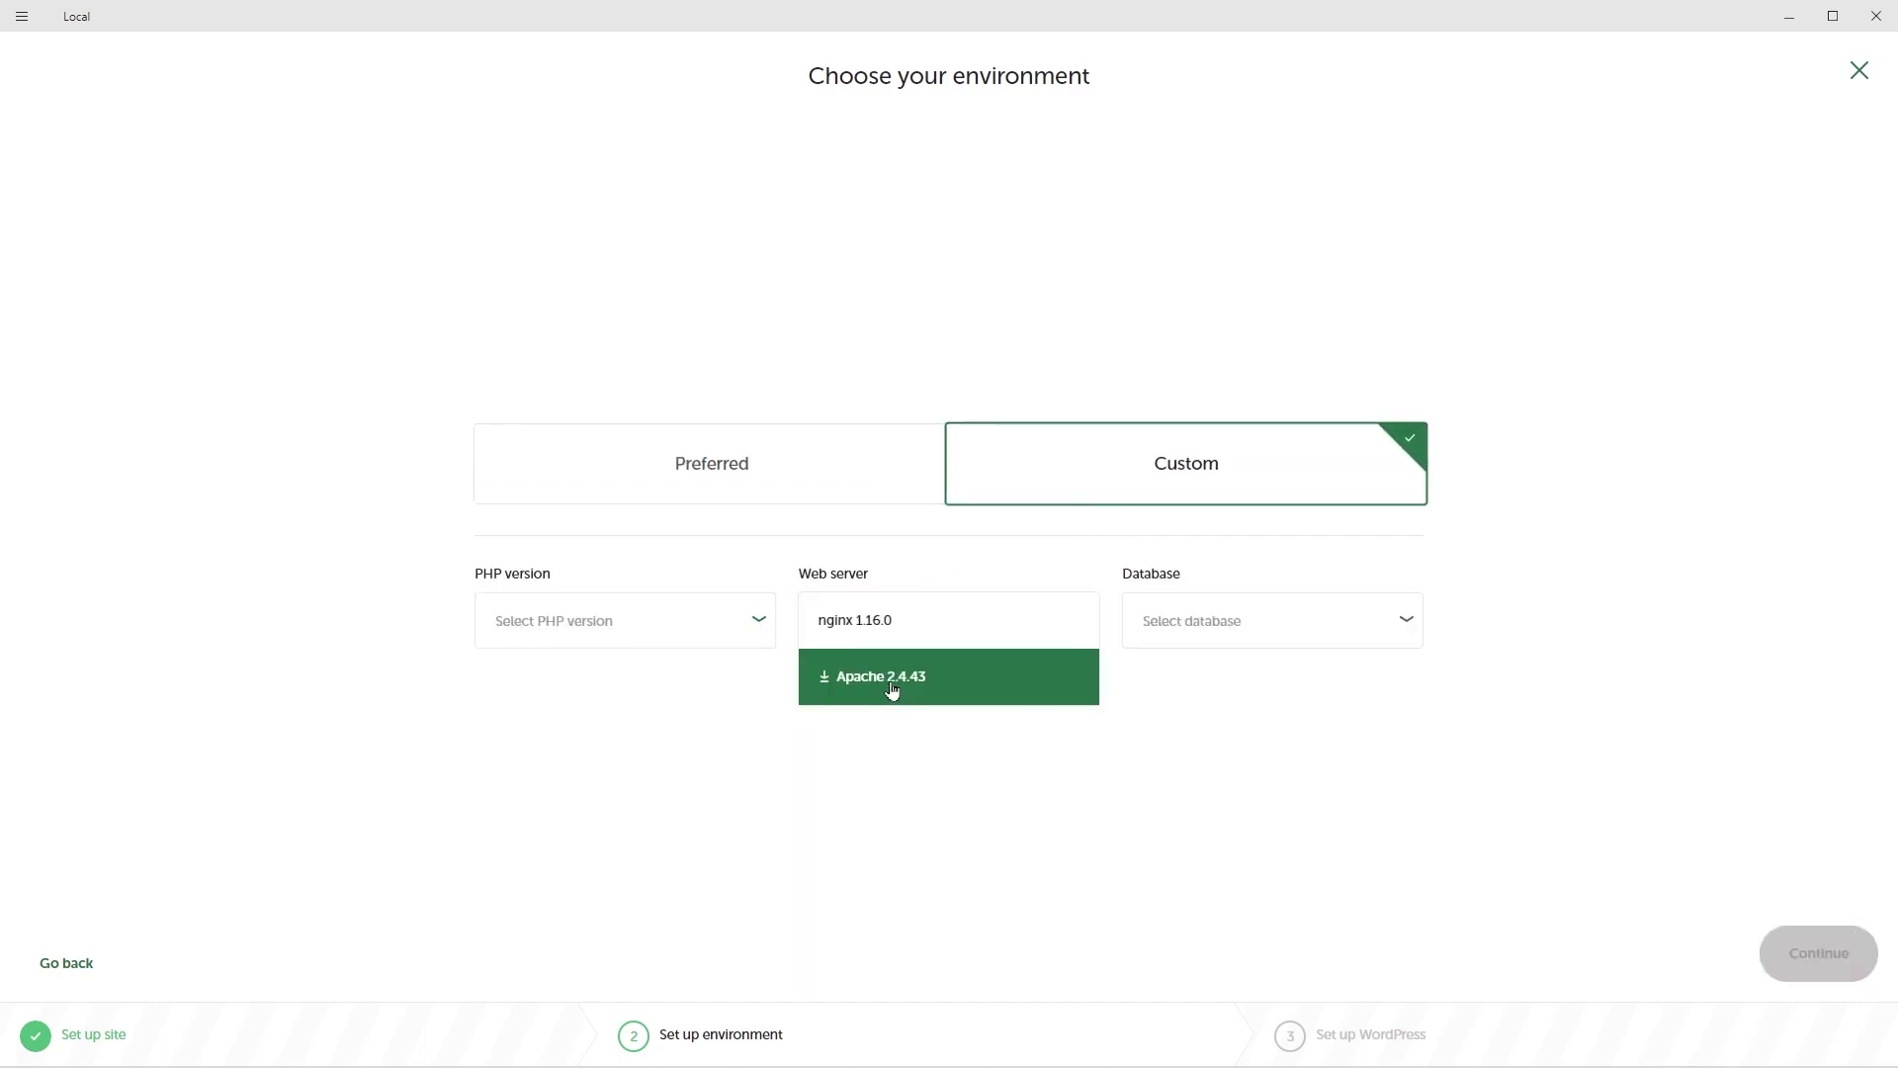
left_click(1271, 628)
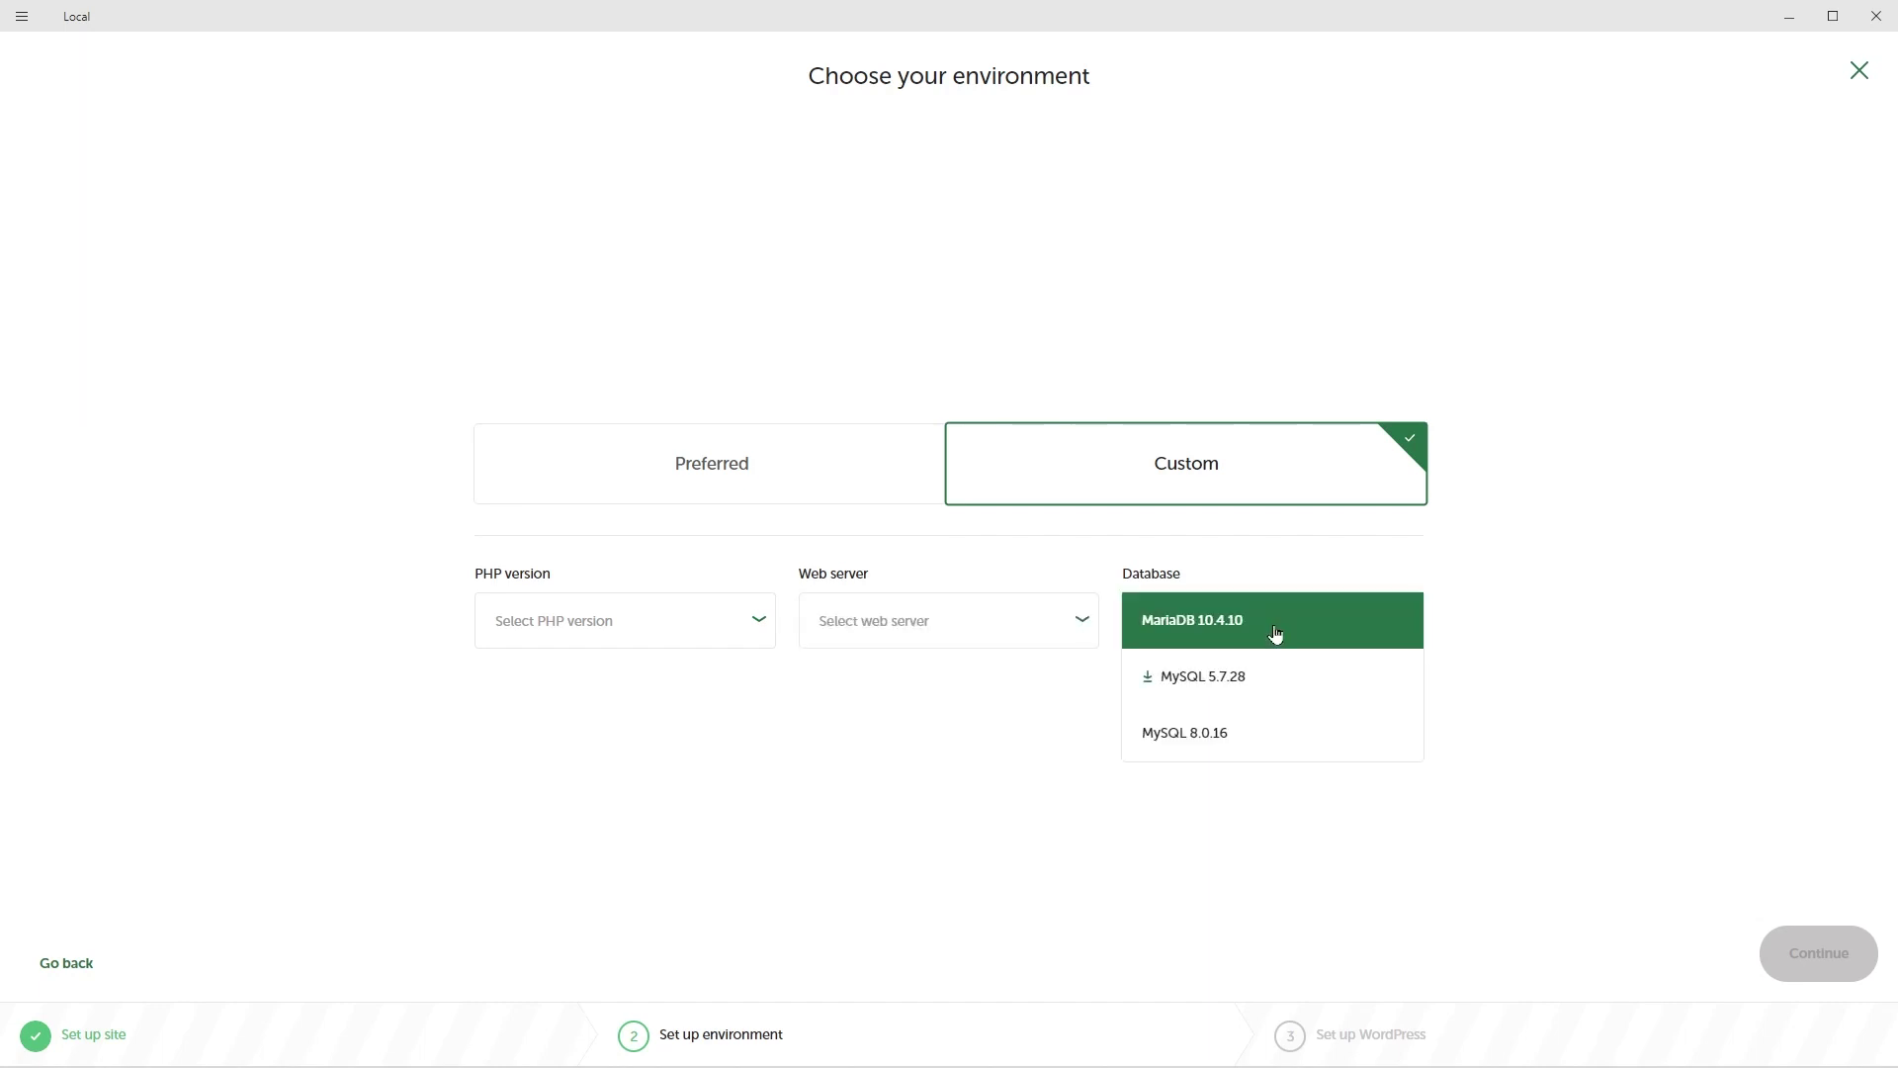
left_click(681, 623)
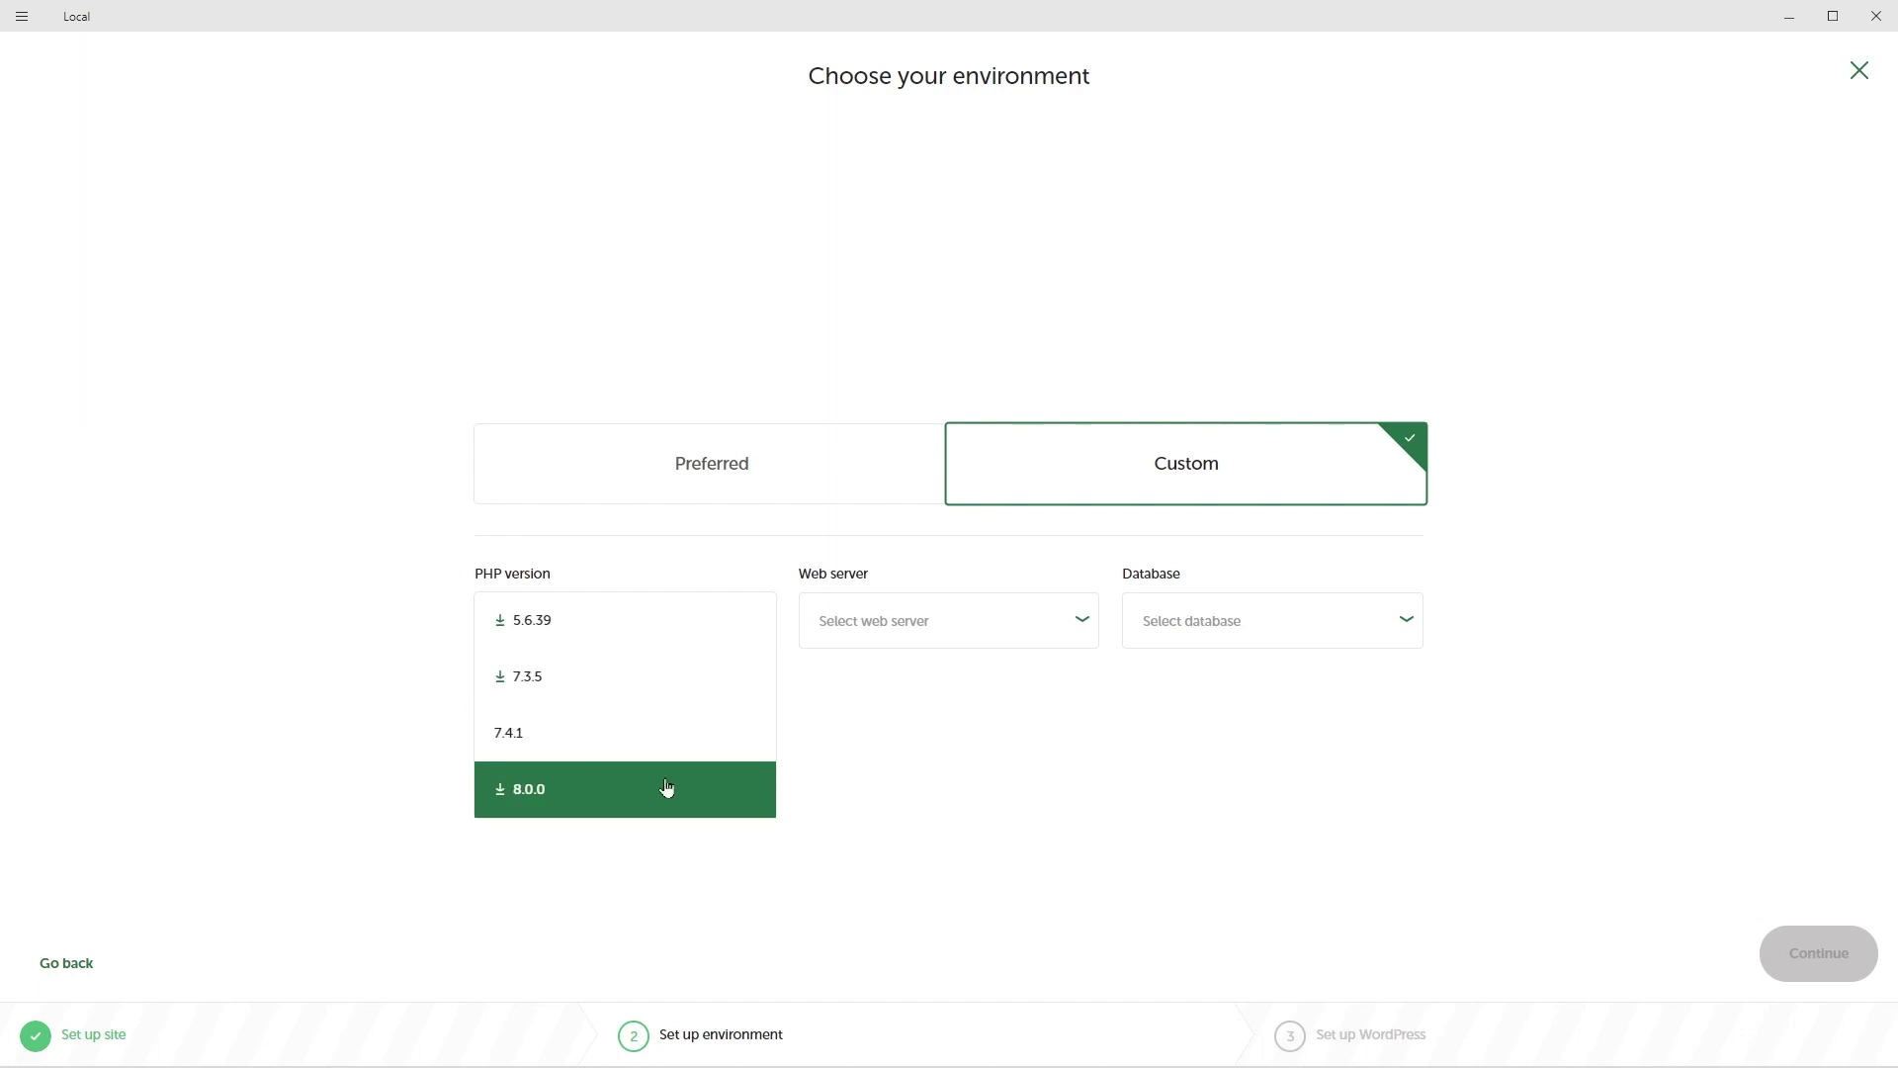
left_click(1013, 775)
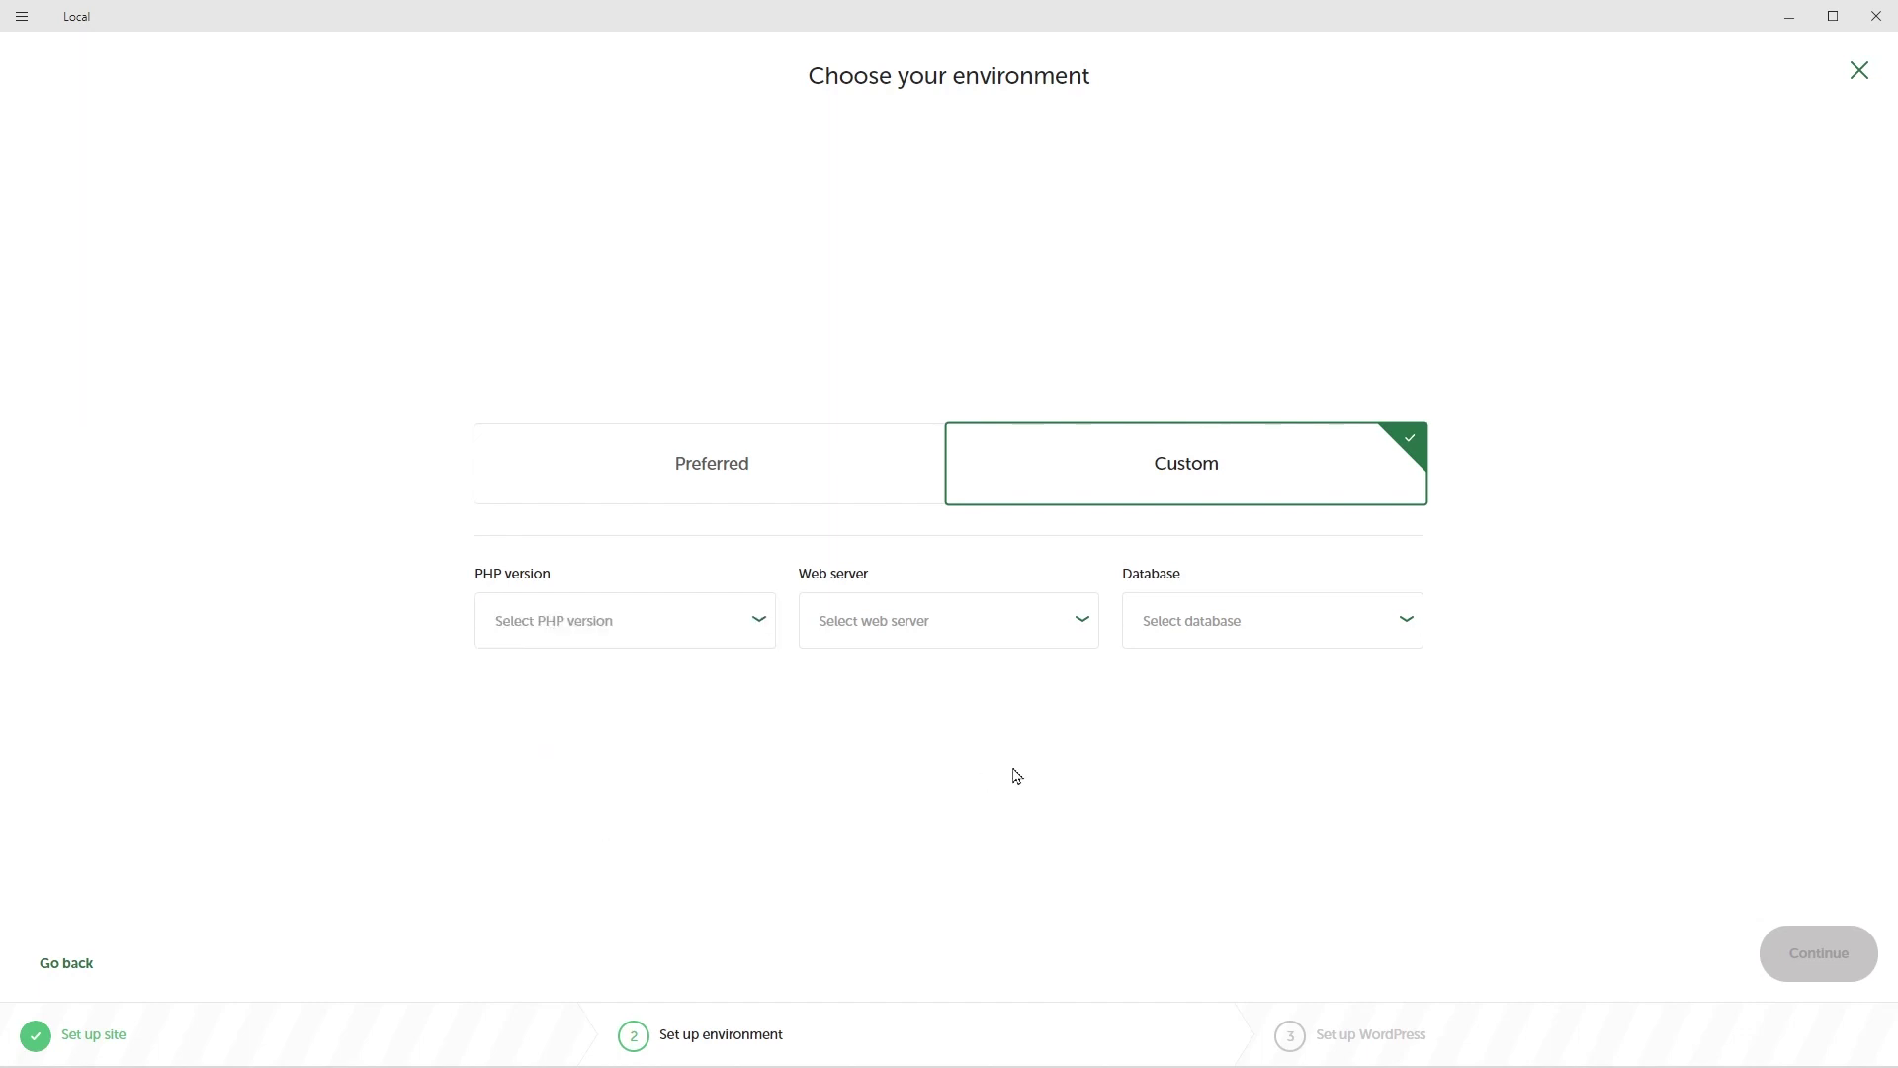
left_click(734, 475)
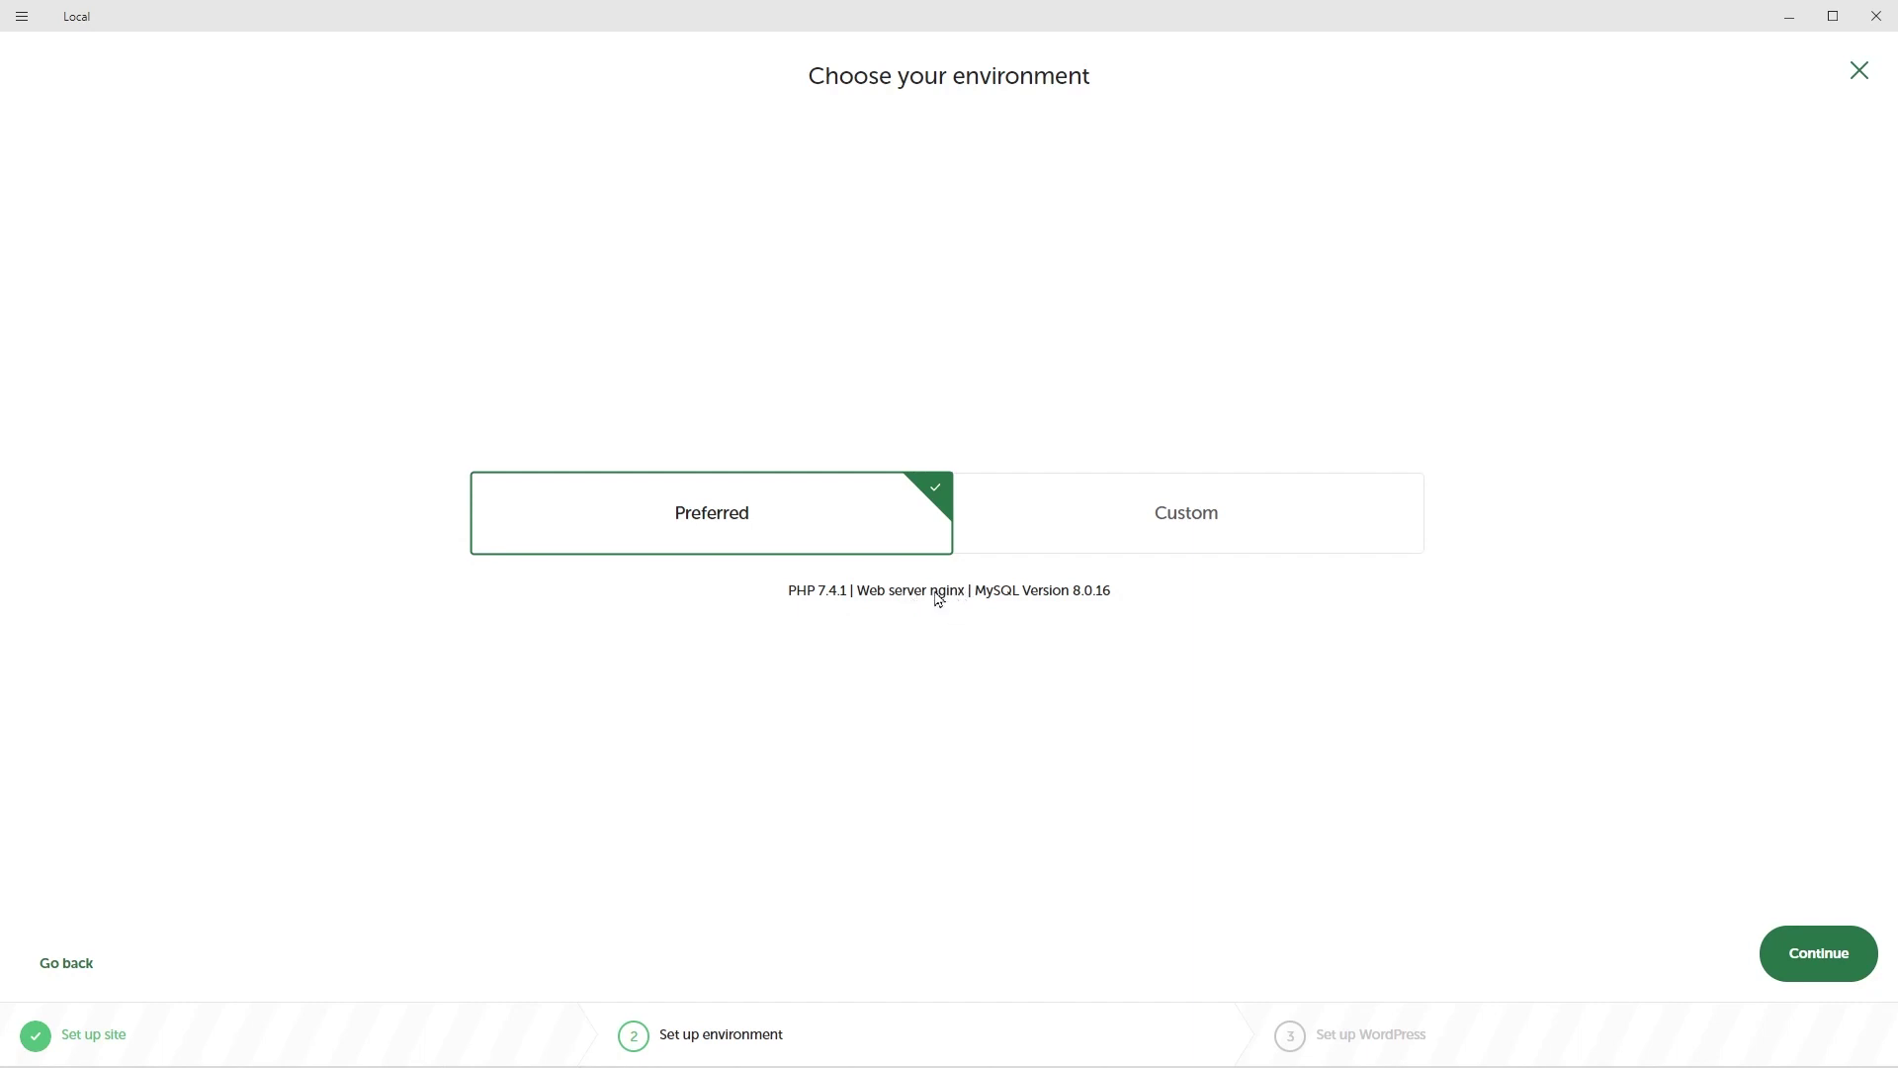
left_click(1102, 535)
left_click(940, 638)
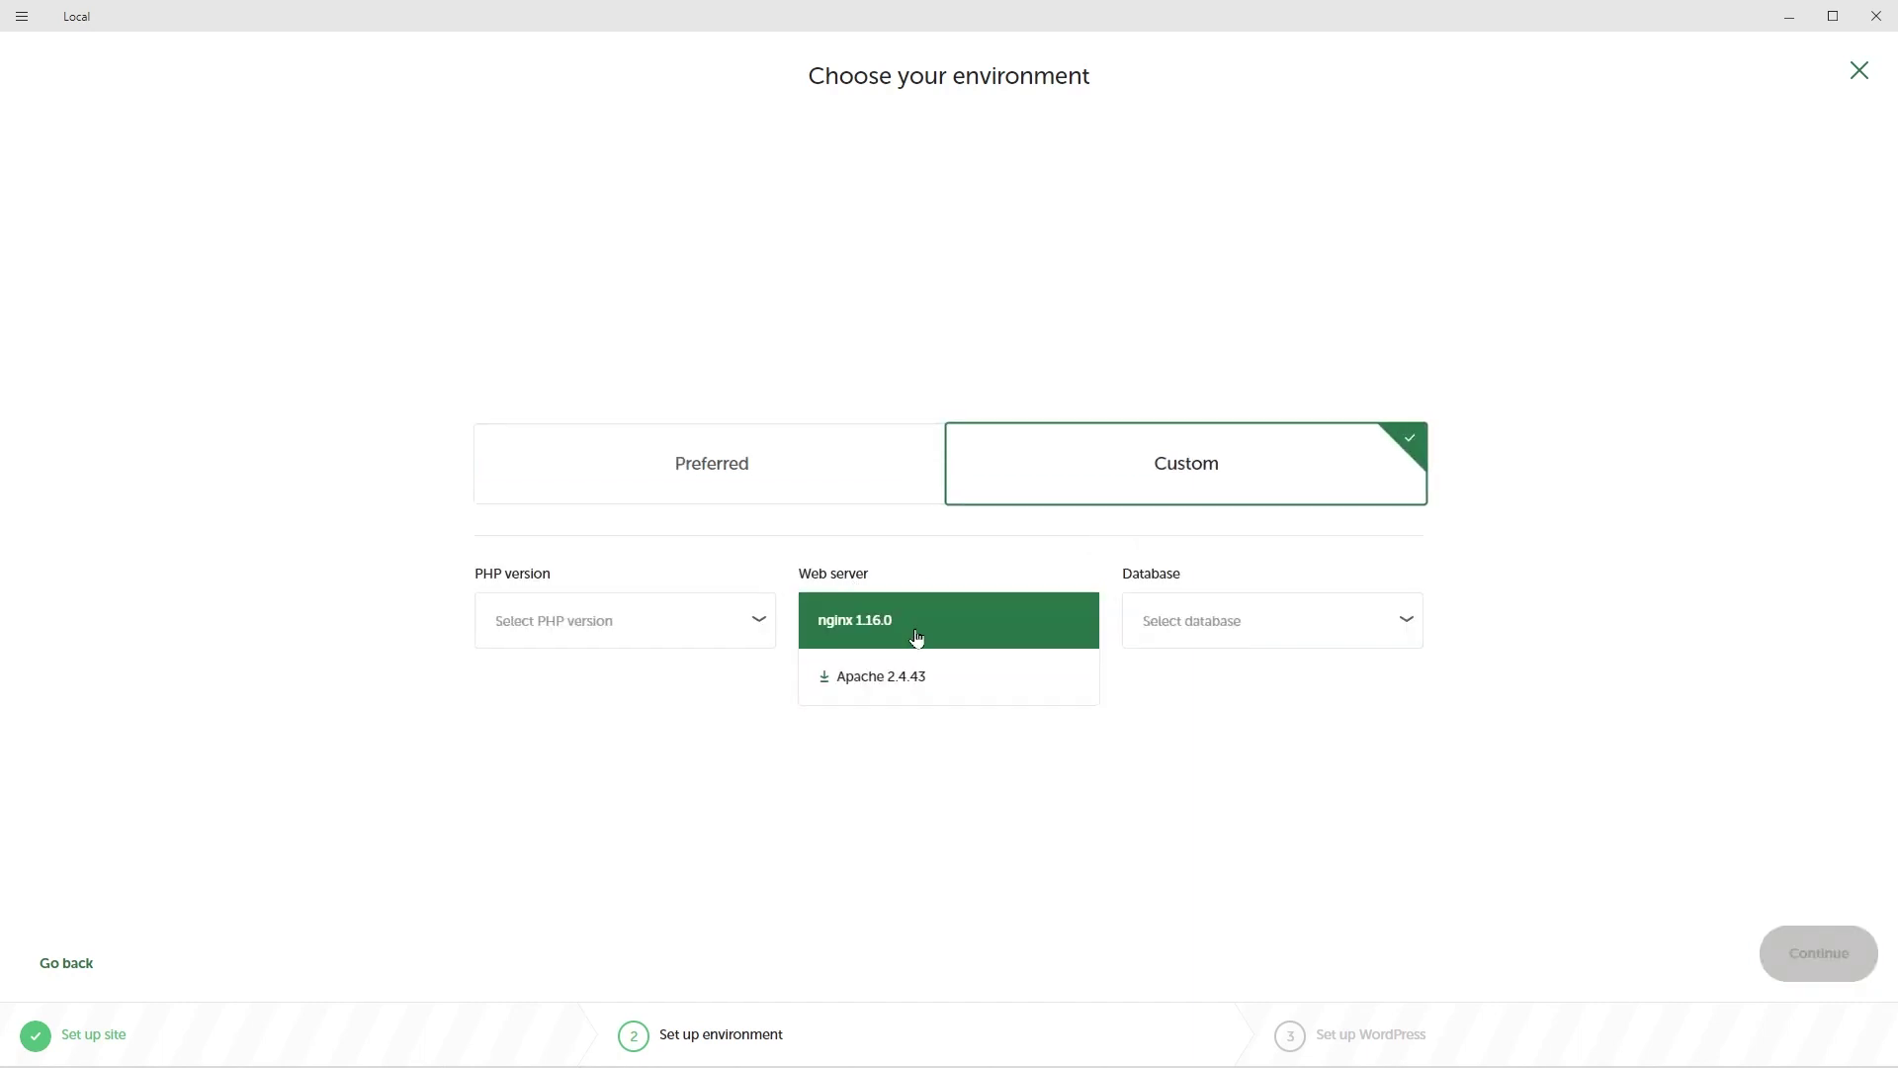
Choose the Preferred environment and continue to the WordPress setup
left_click(786, 506)
left_click(780, 500)
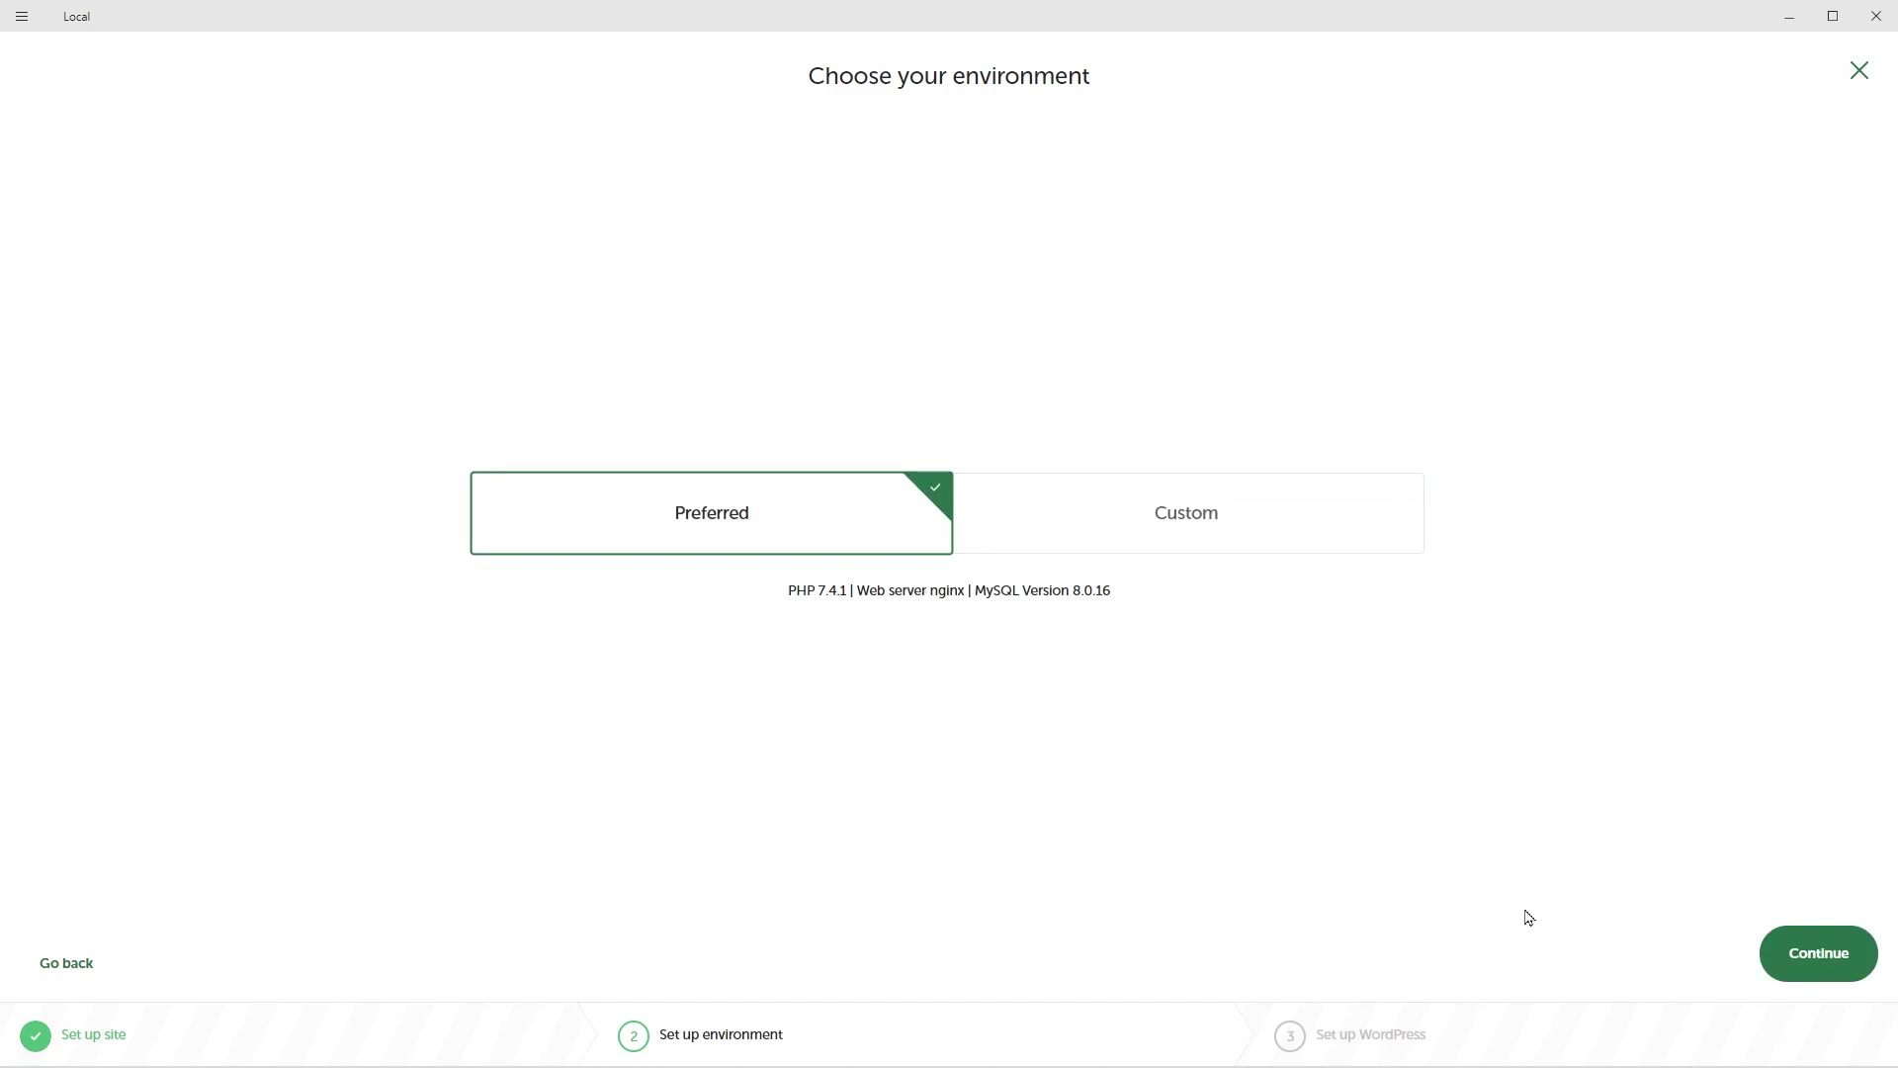
left_click(1825, 955)
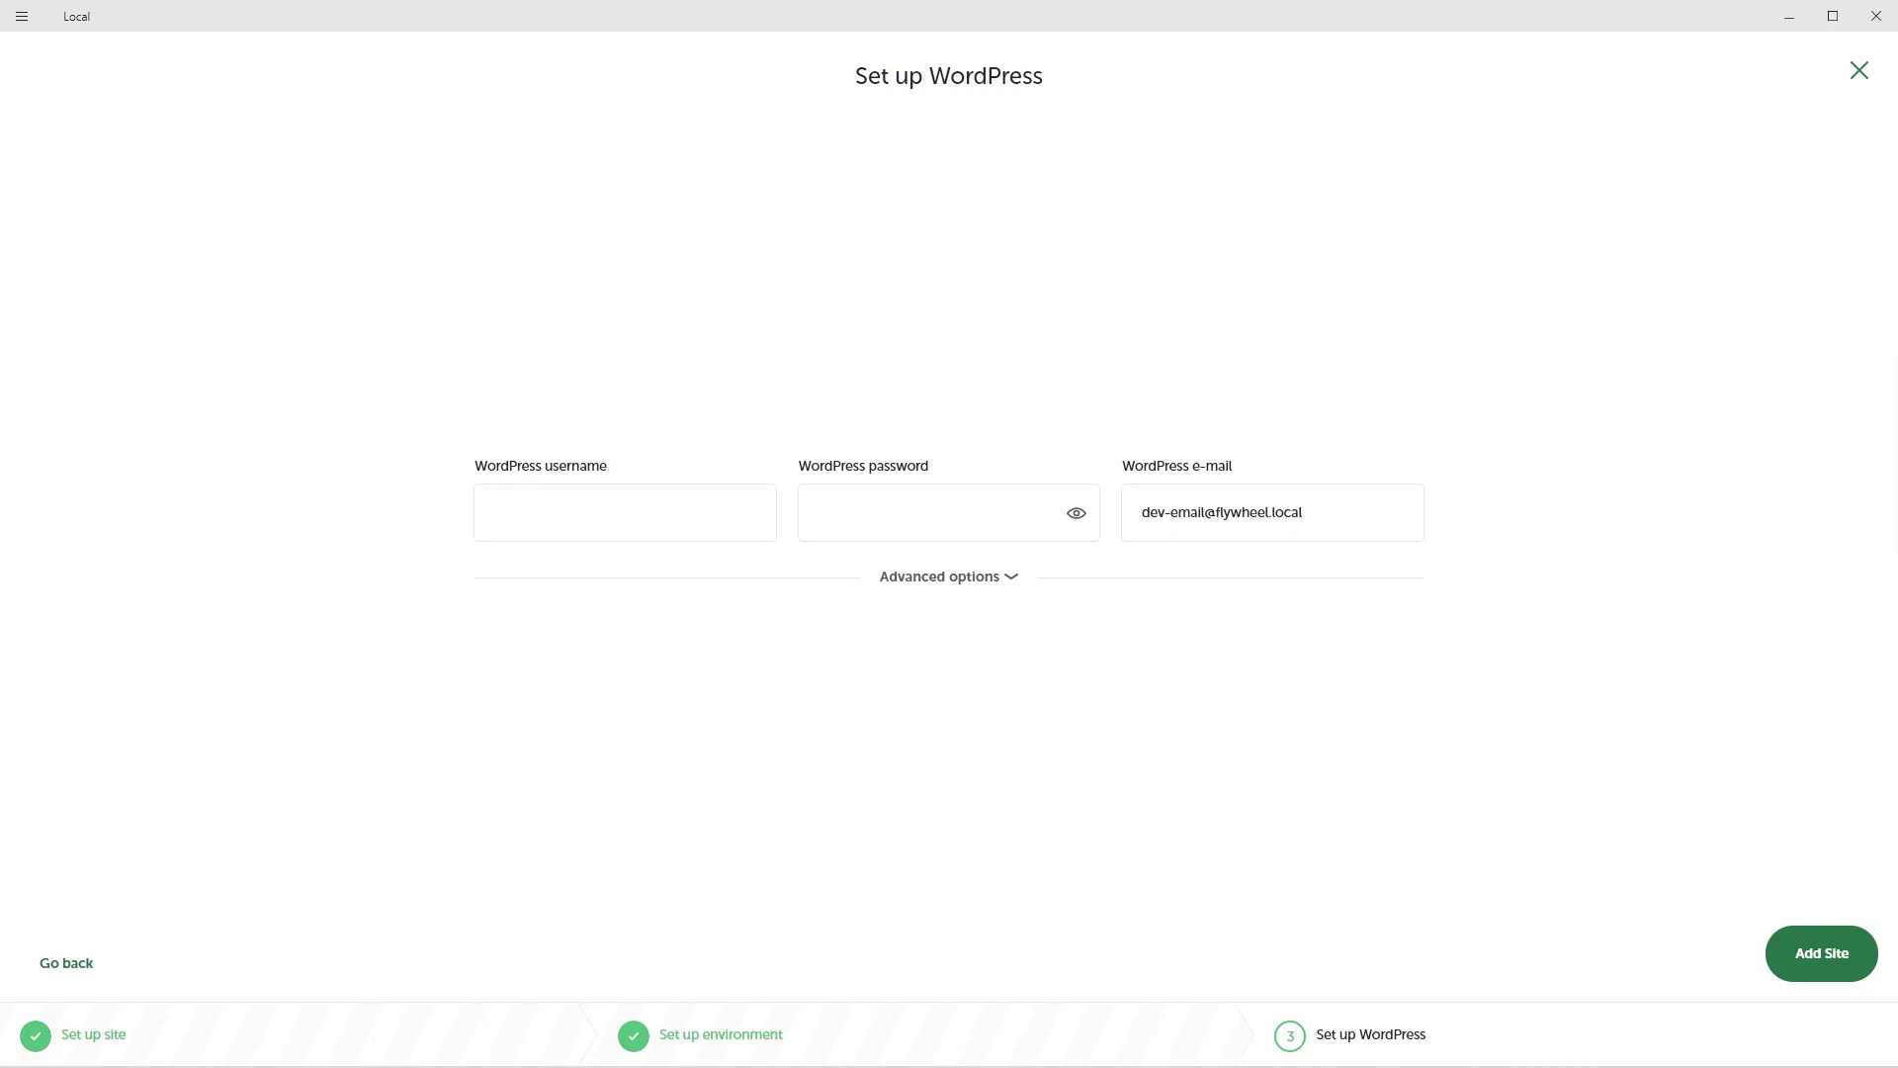
Set the WordPress username to DevSite1, fill in the WordPress password and admin e-mail, and add the site
left_click(551, 518)
type("DevSite1")
left_click(966, 495)
key("ctrl+v")
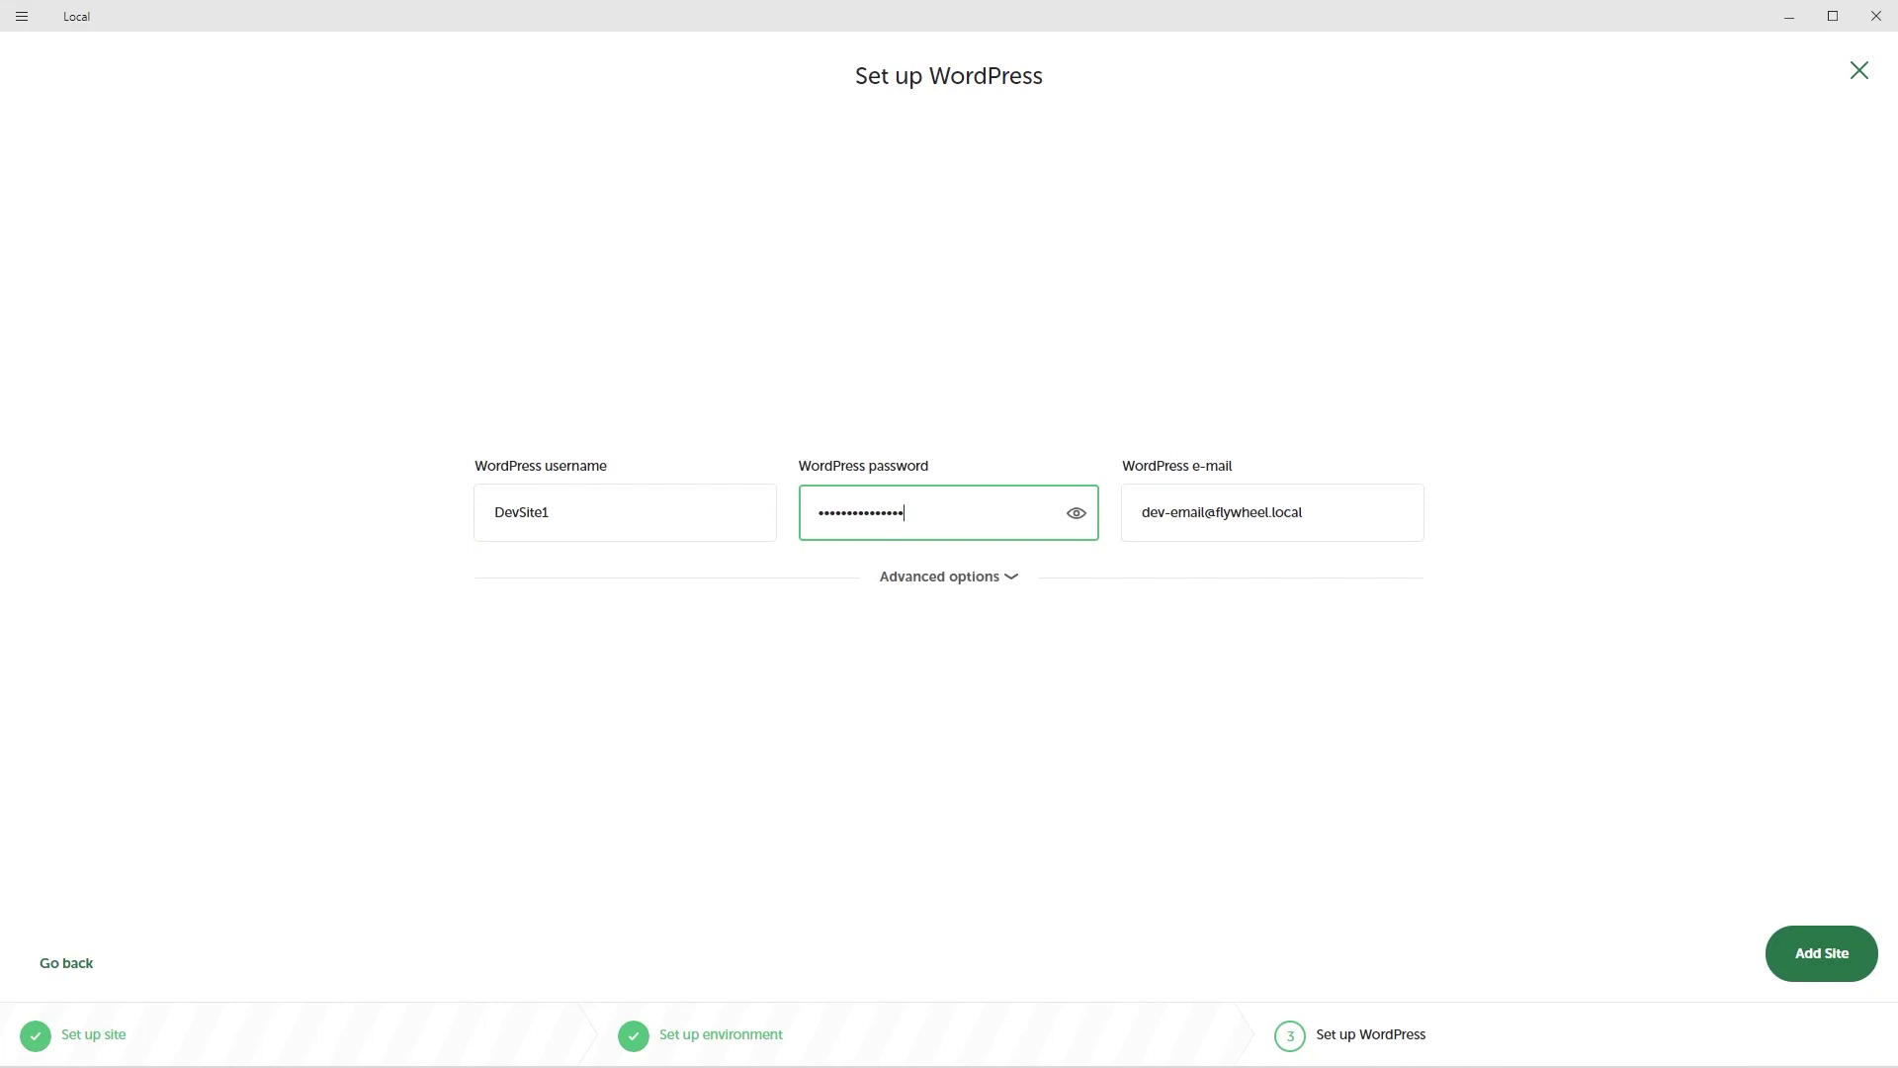
triple_click(1325, 504)
key("ctrl+v")
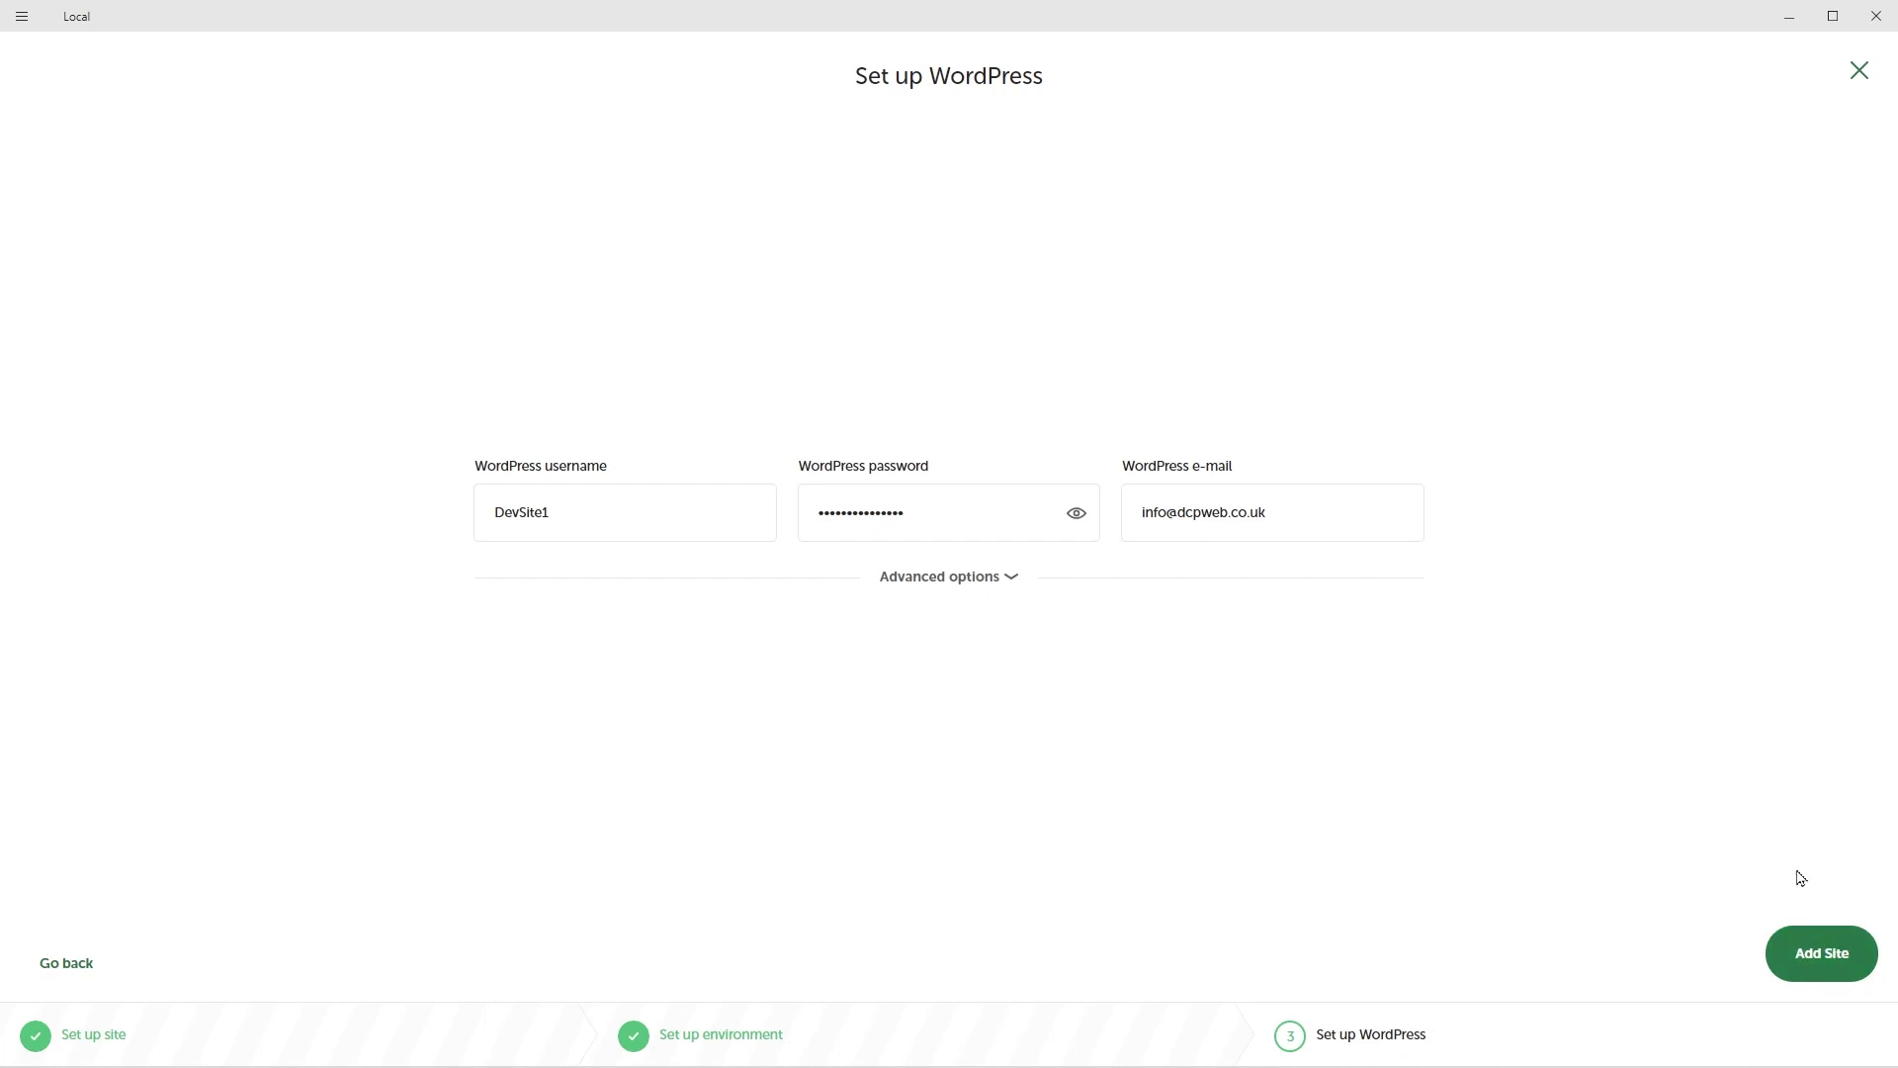
left_click(1819, 955)
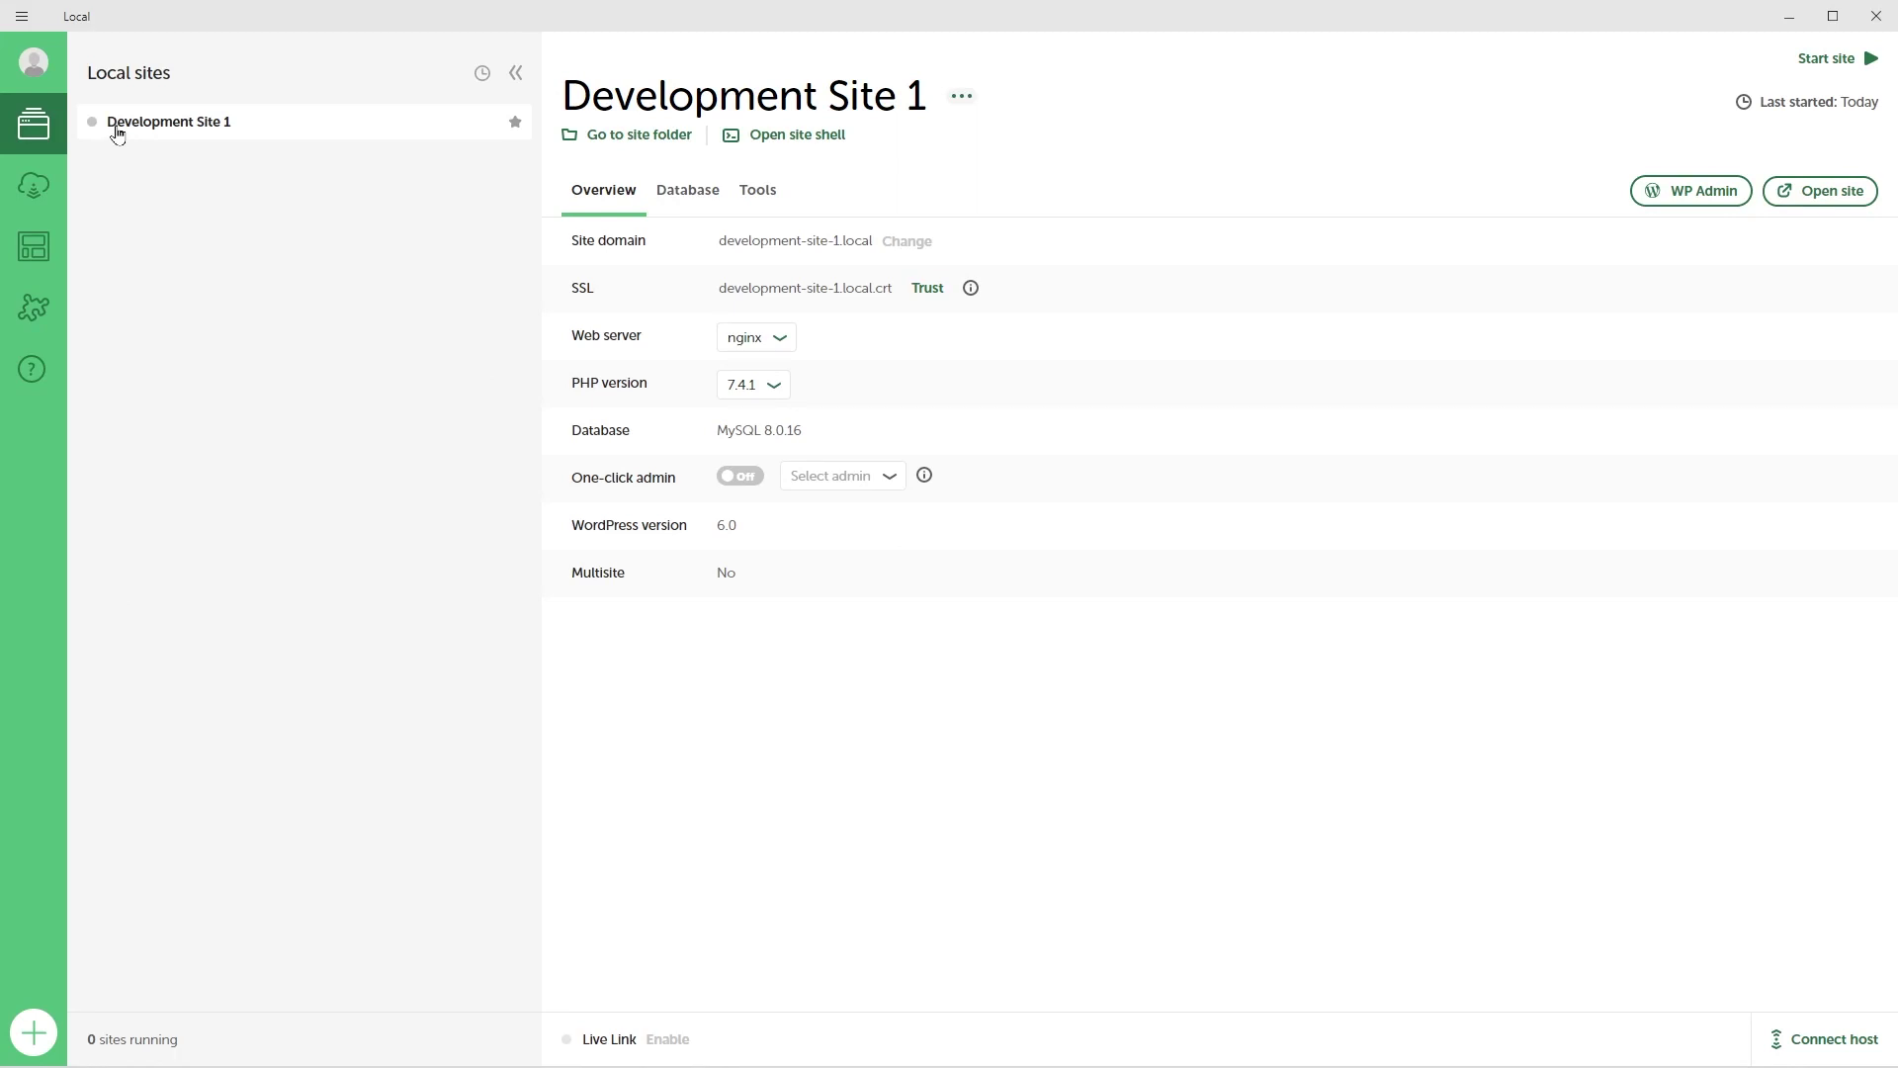
Start Development Site 1 and show its list of further site actions
left_click(1841, 61)
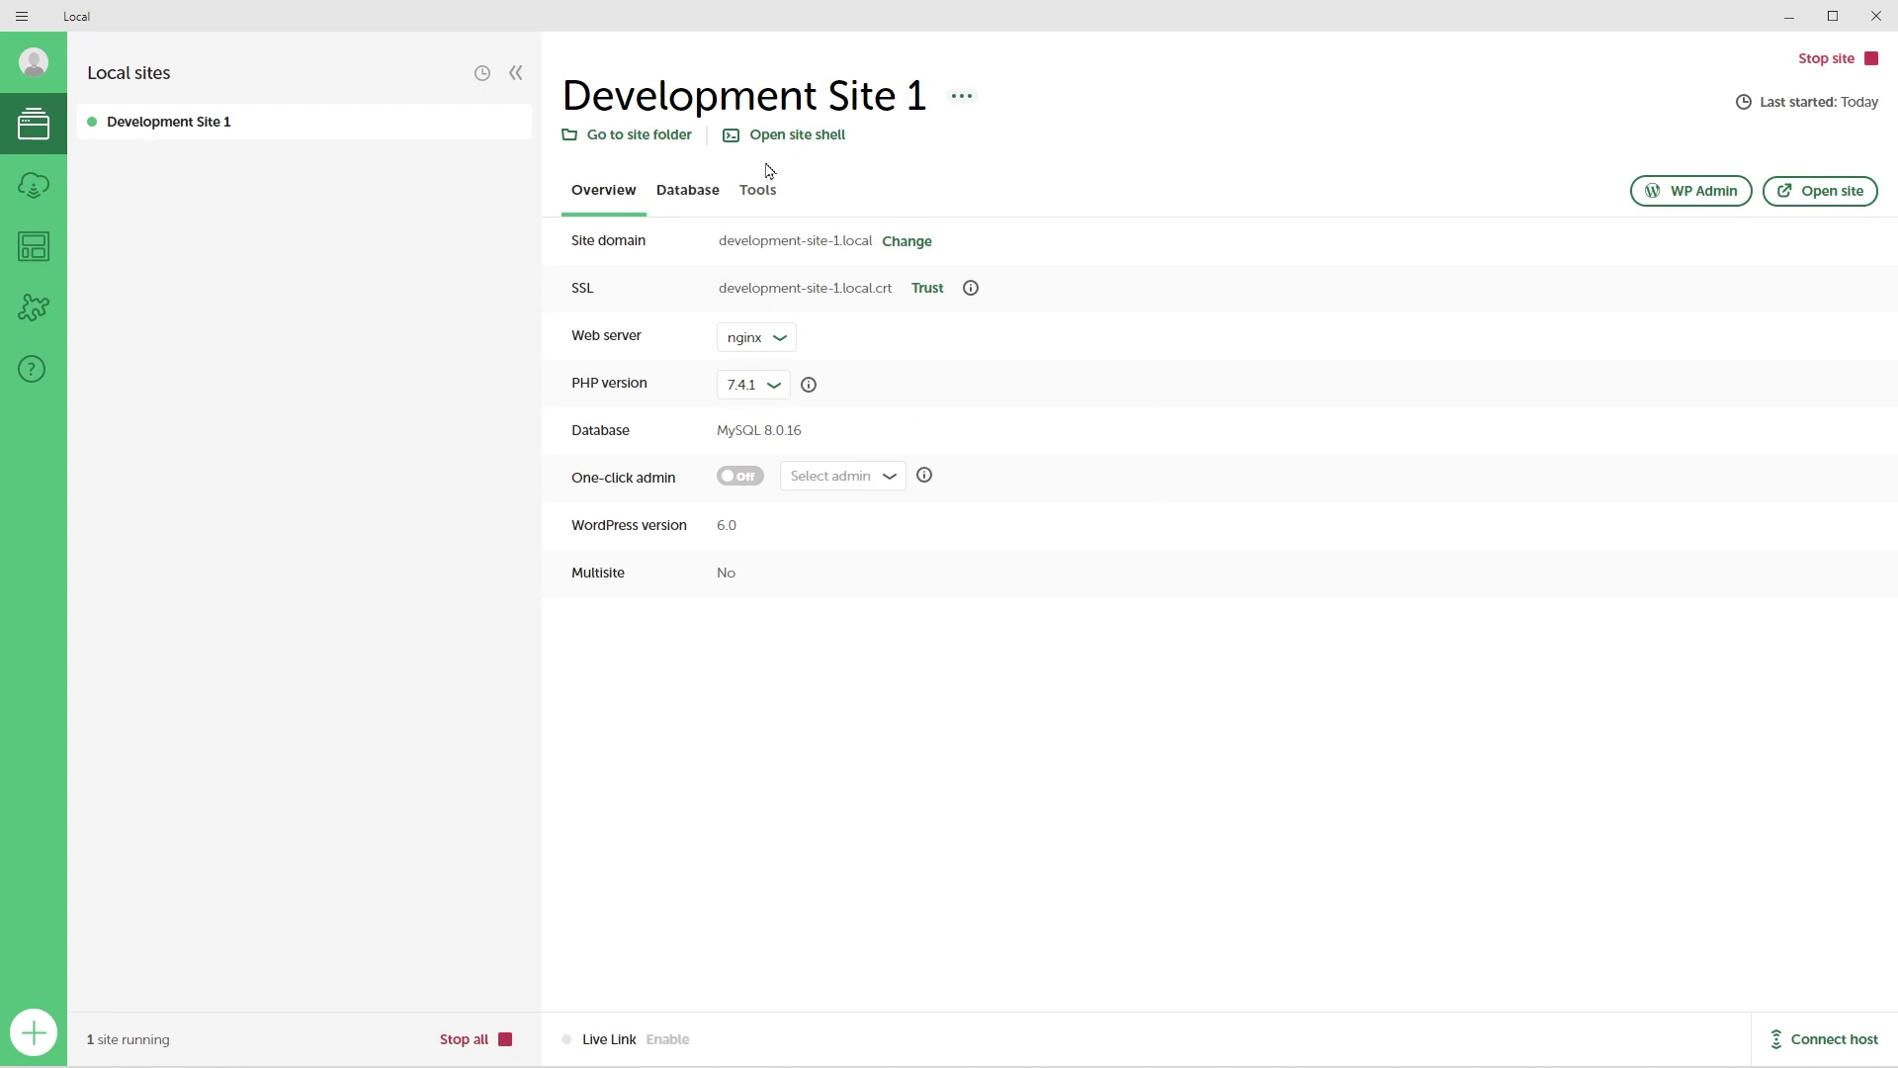
left_click(962, 96)
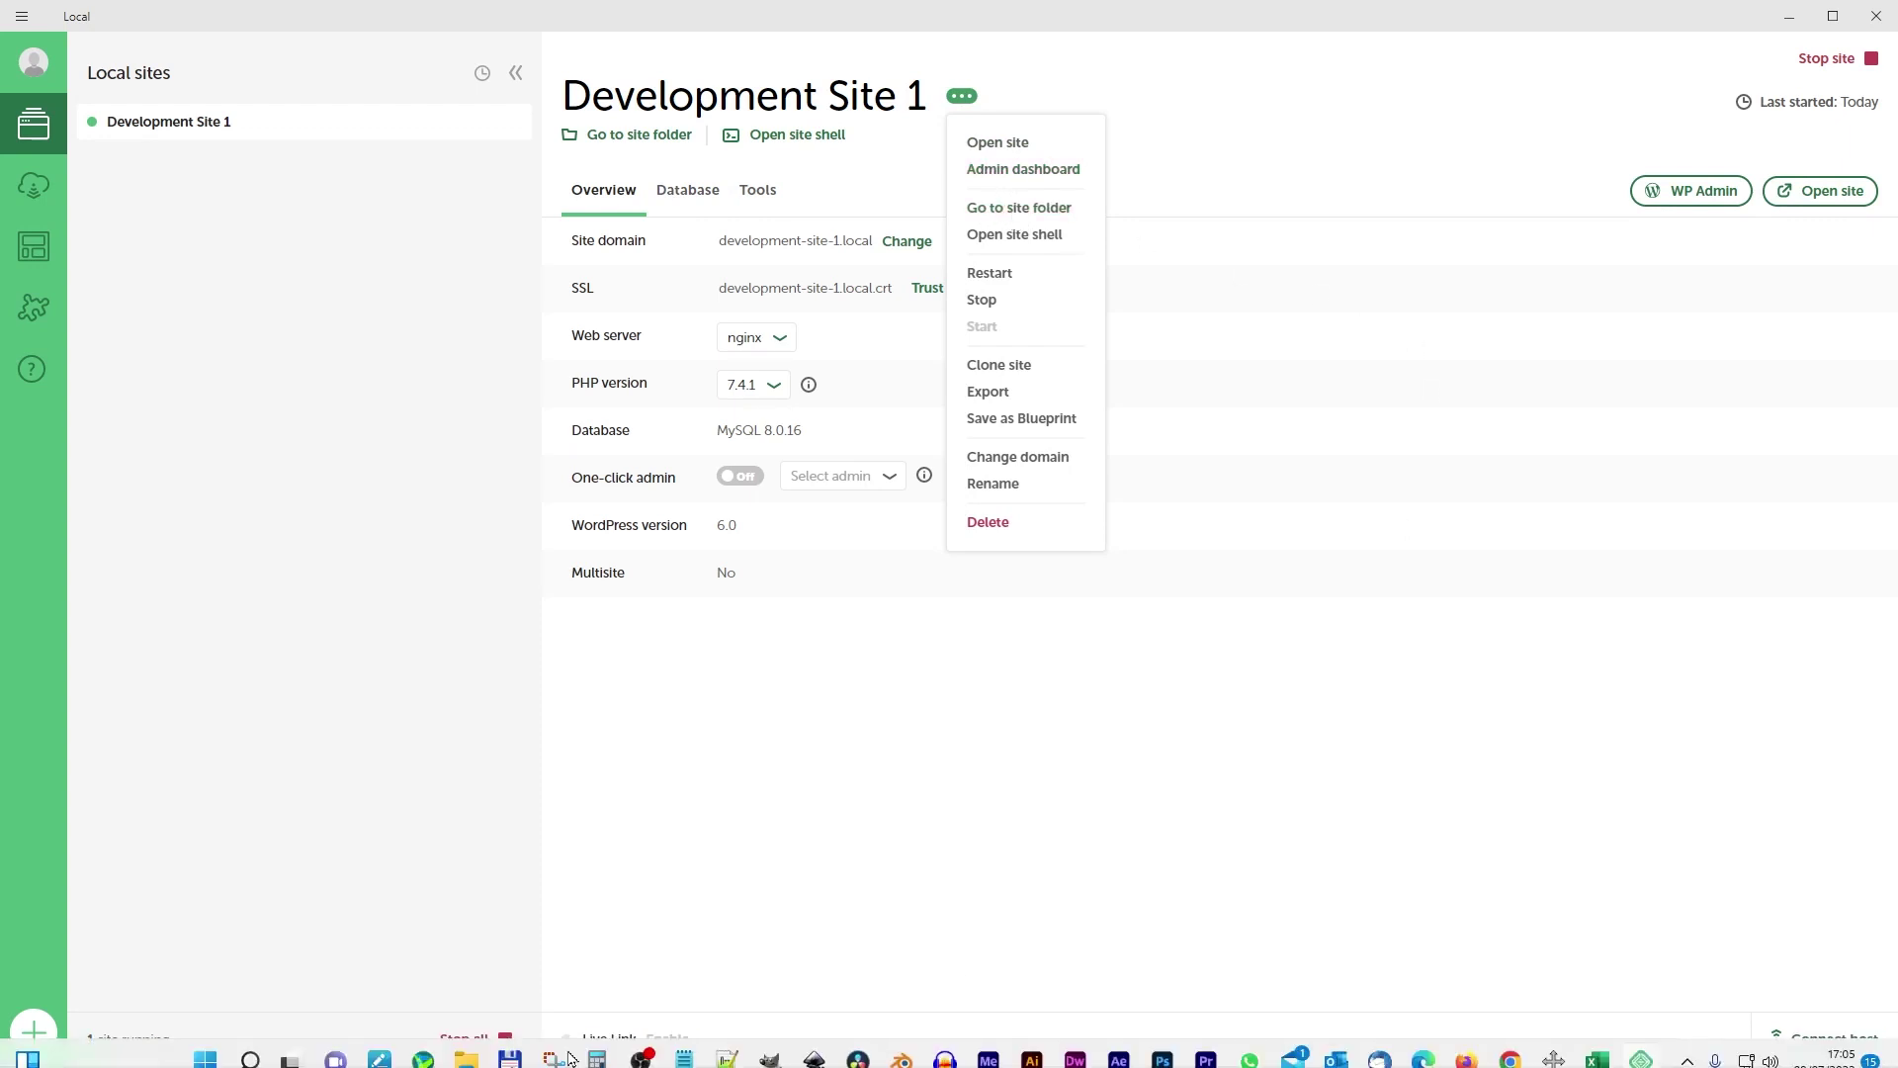
Switch to the Local Sites window in File Explorer and open development-site-1 > app > public
mouse_move(483, 1049)
left_click(615, 977)
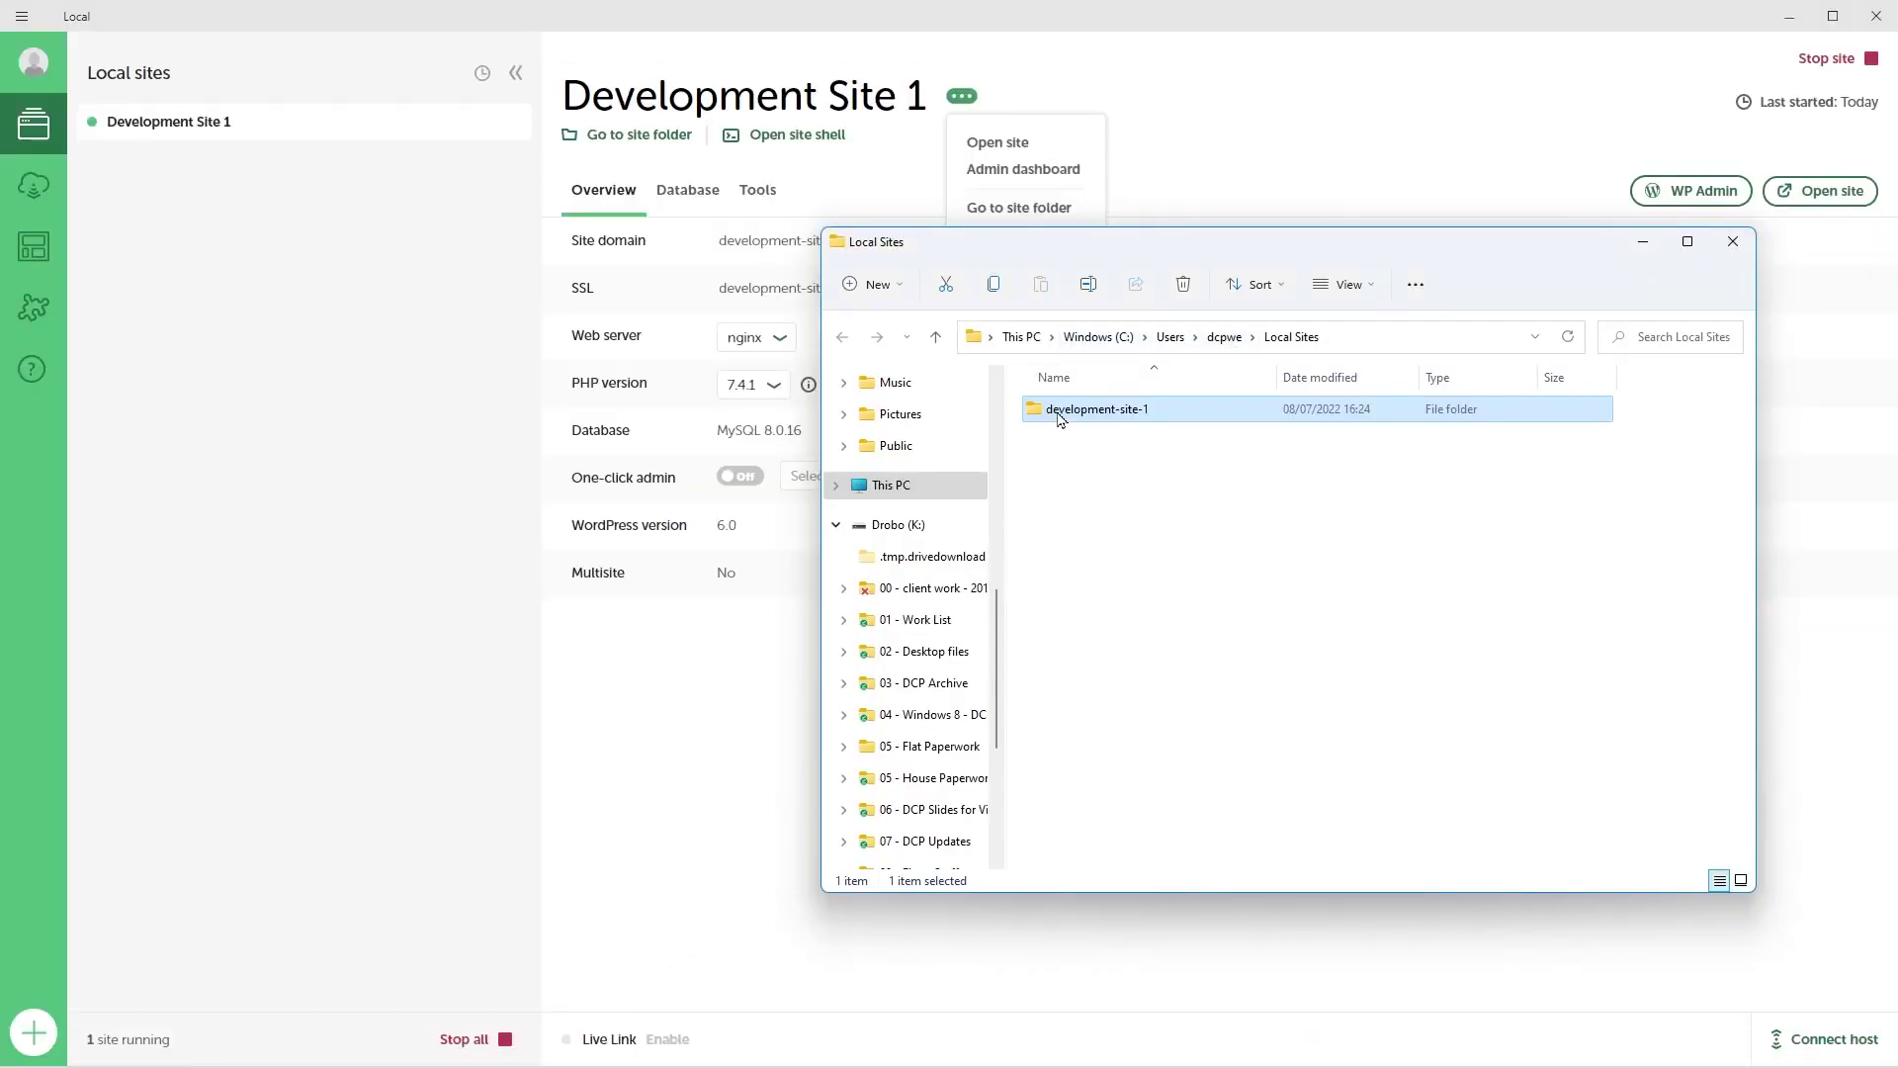
double_click(1119, 413)
double_click(1055, 419)
left_click(1070, 416)
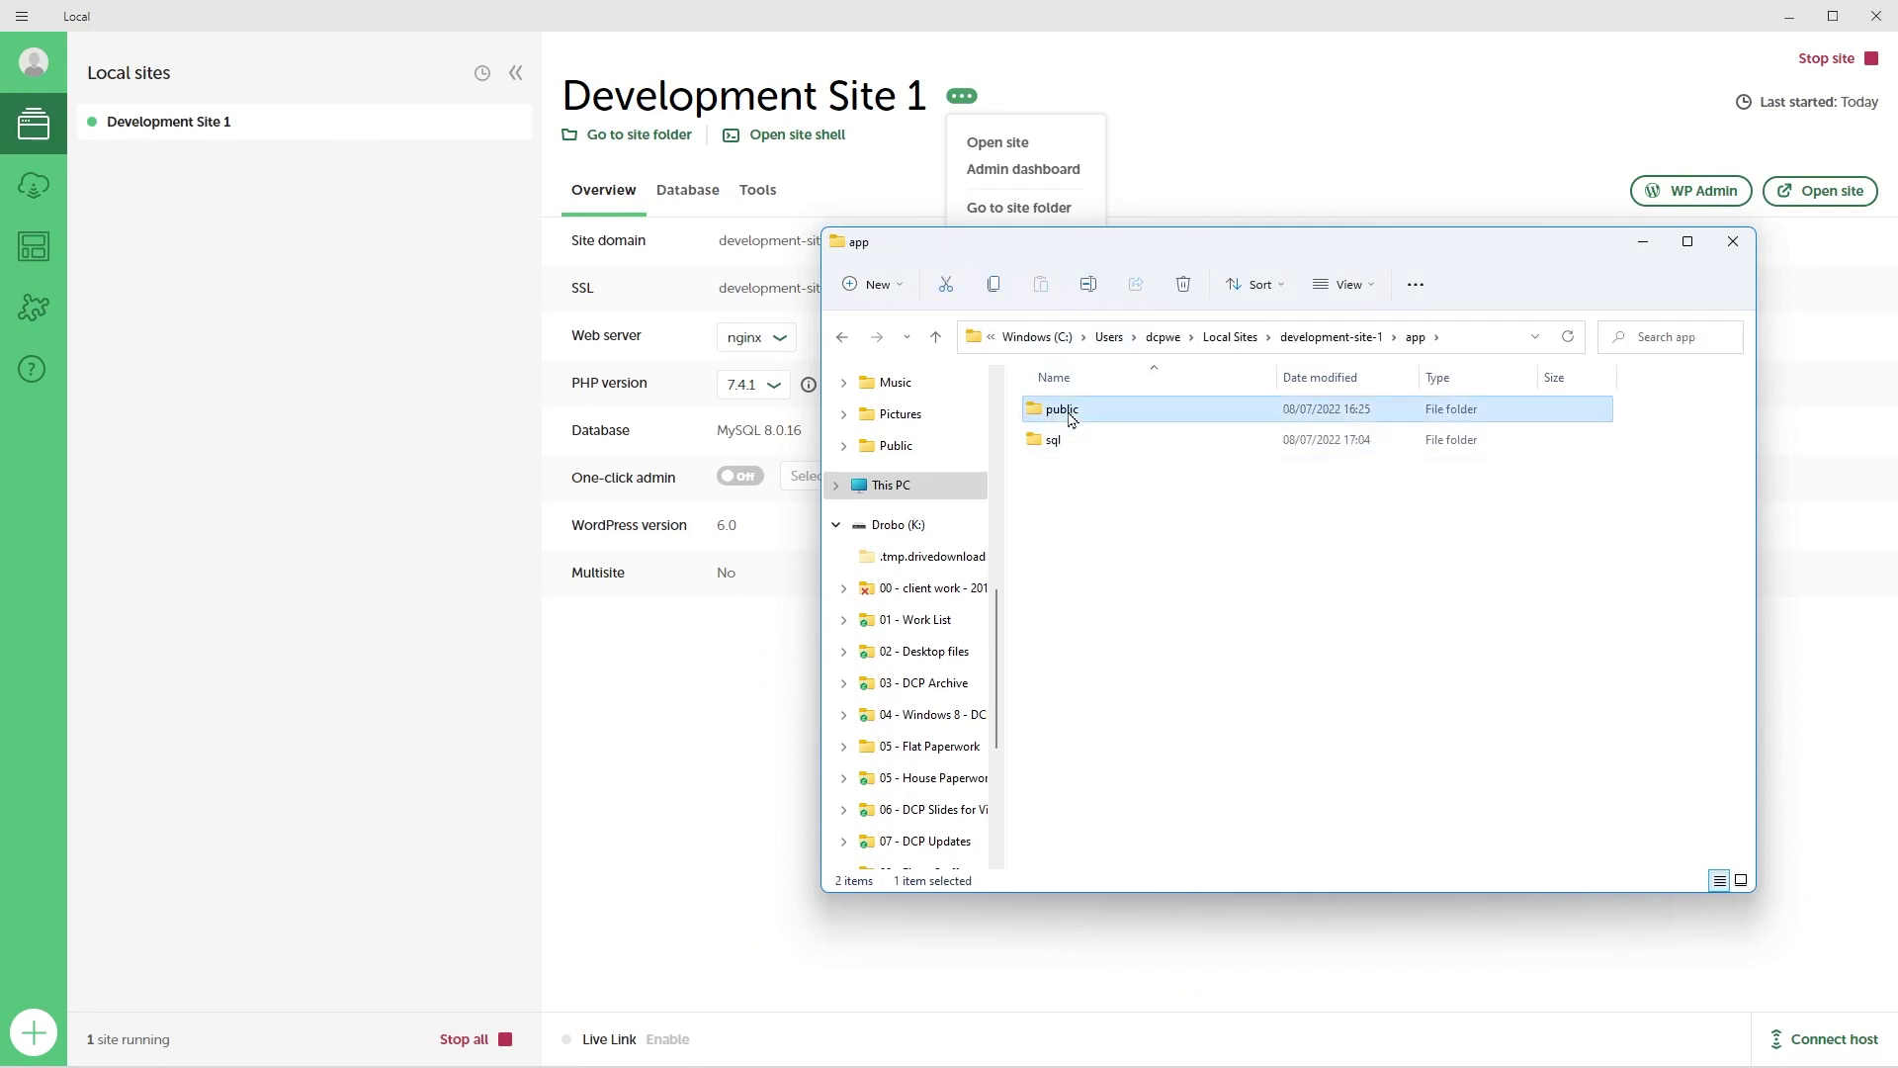
double_click(1070, 416)
Collapse the Drobo (K:) and OneDrive - Personal folder trees, open the site's wp-content folder, and select plugins
left_click(837, 524)
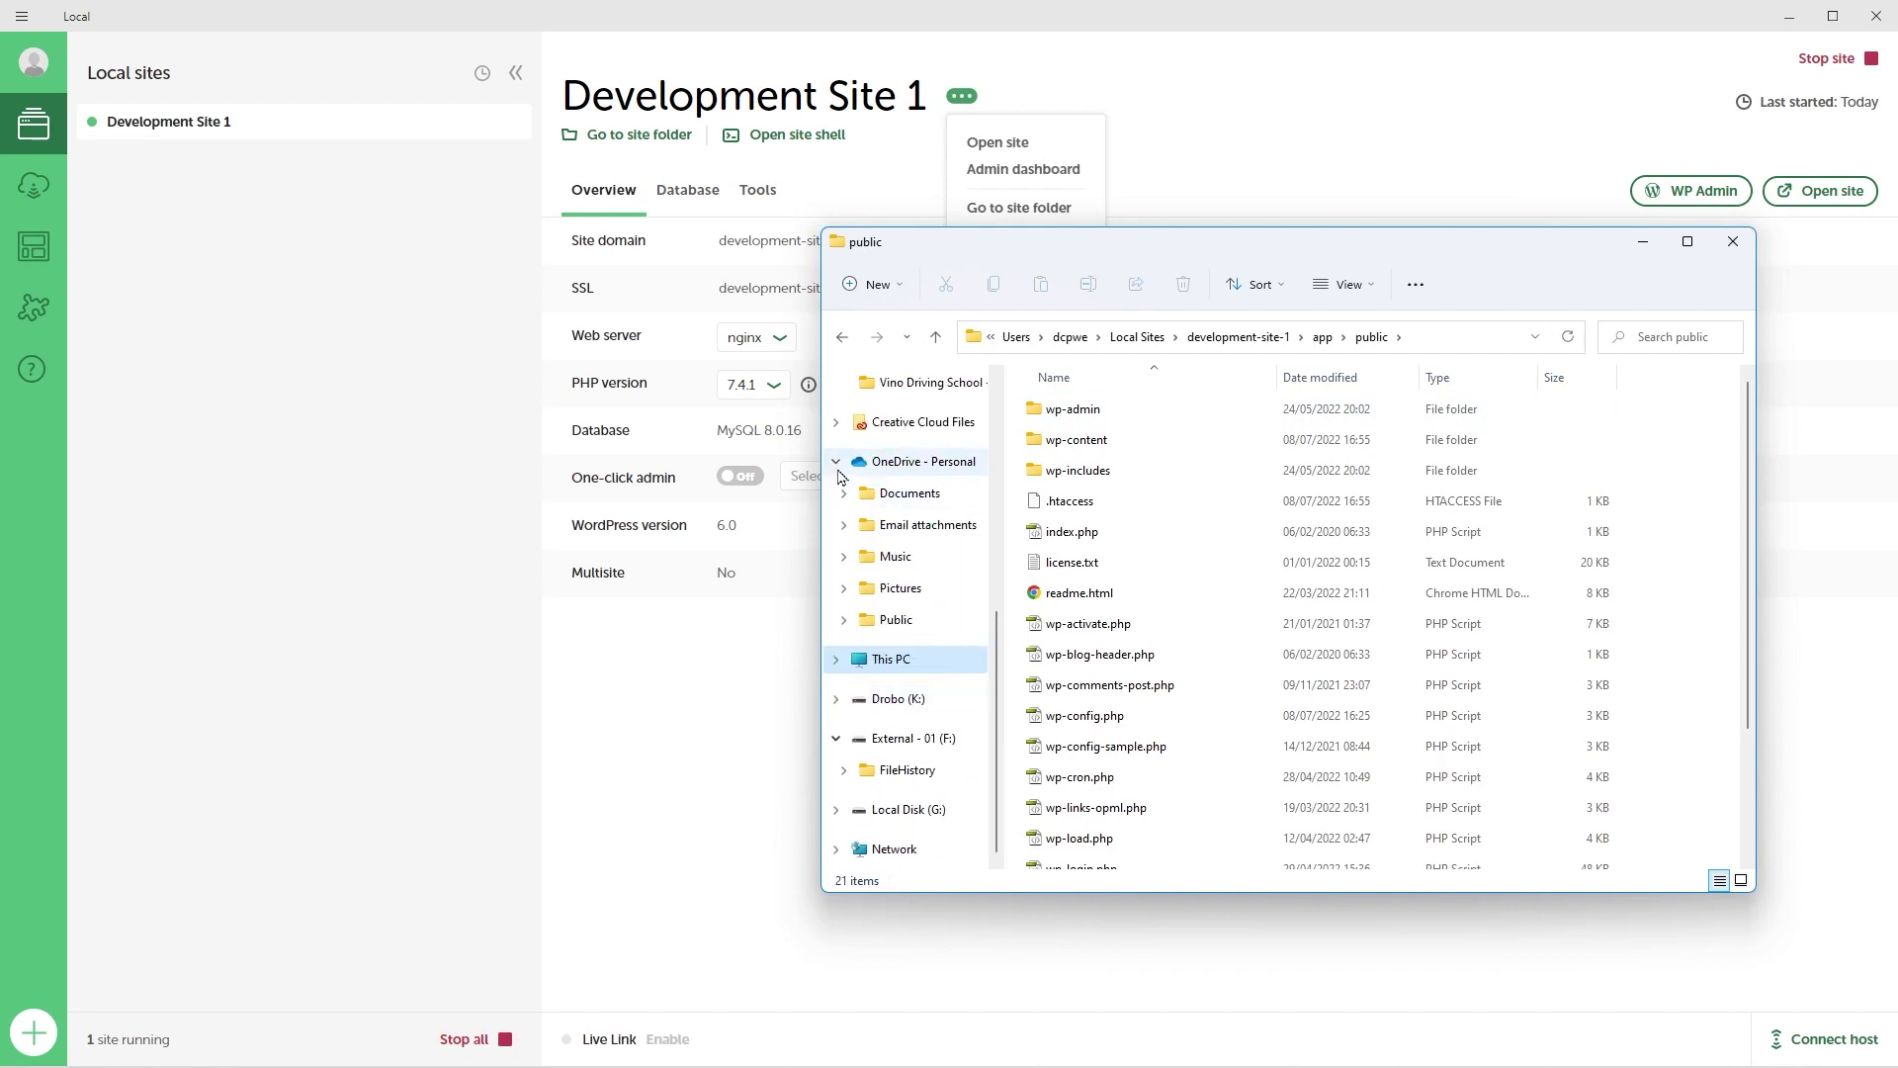
left_click(837, 463)
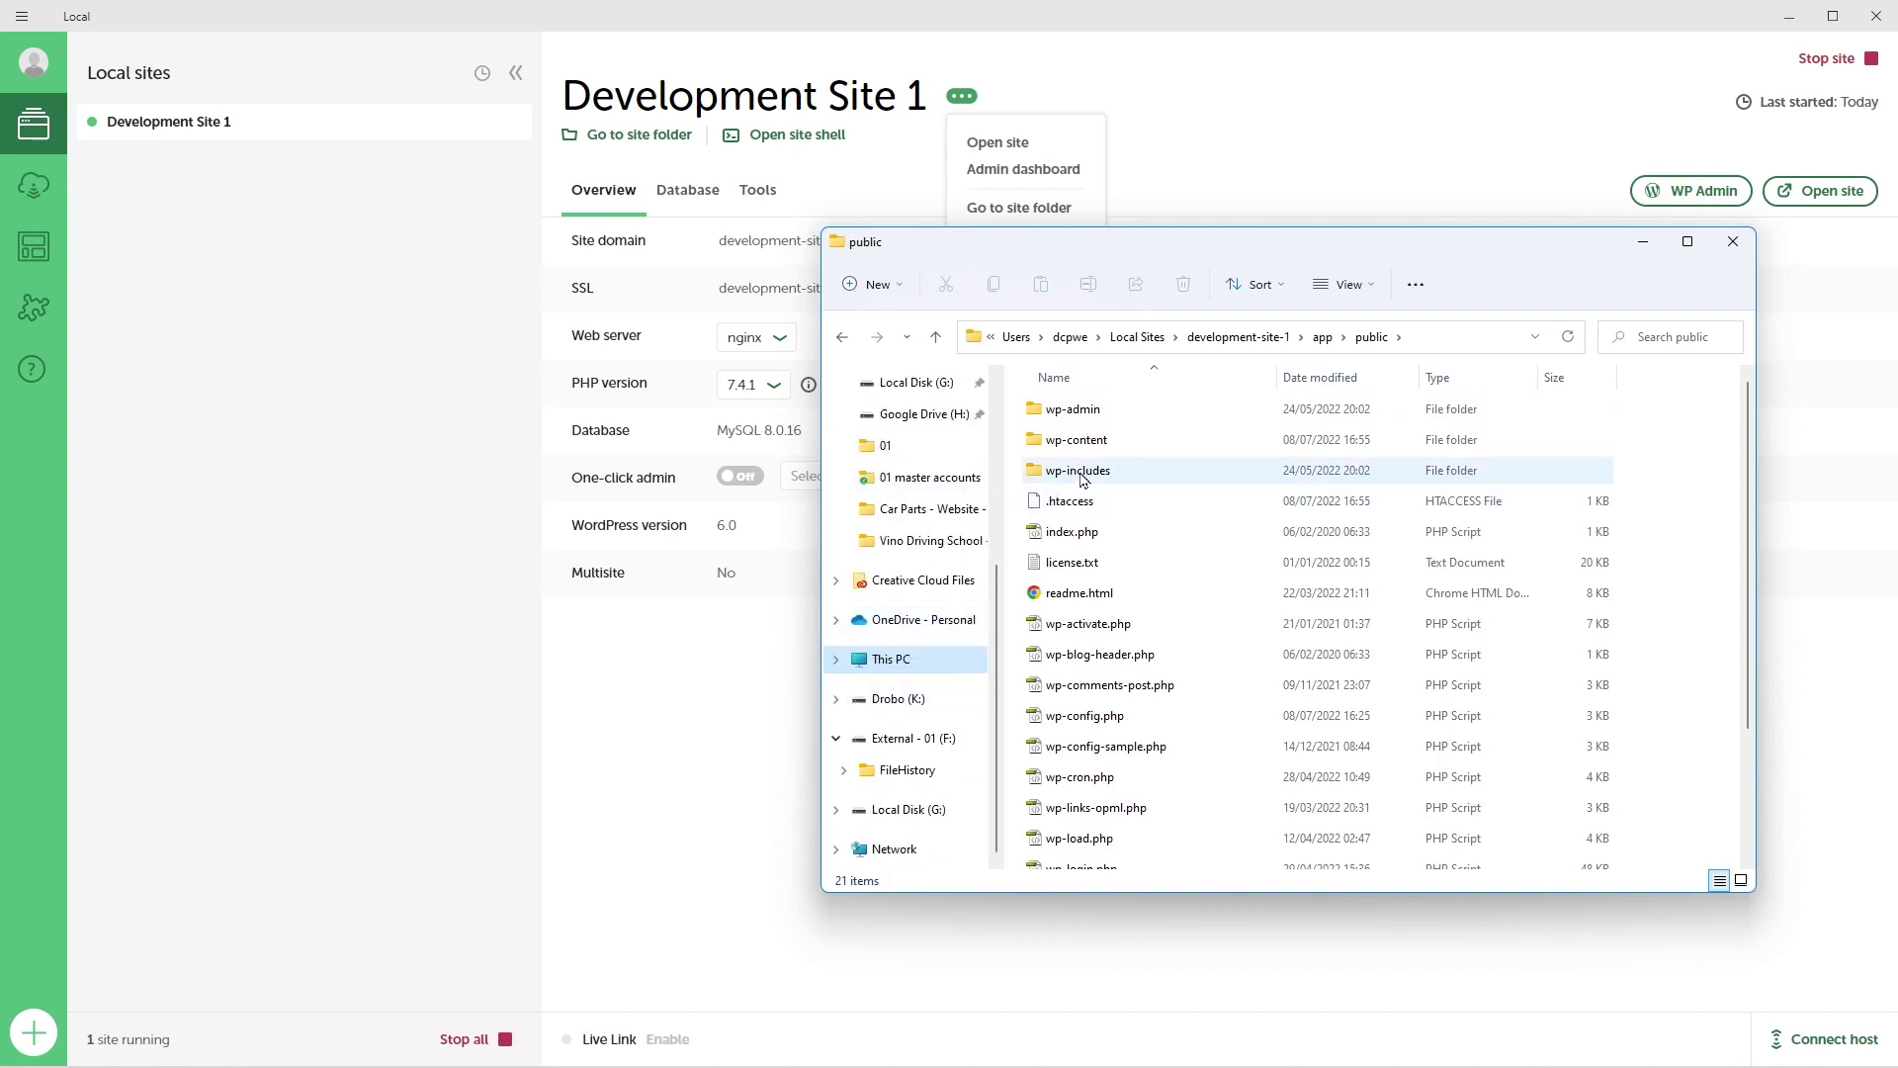
left_click(1073, 440)
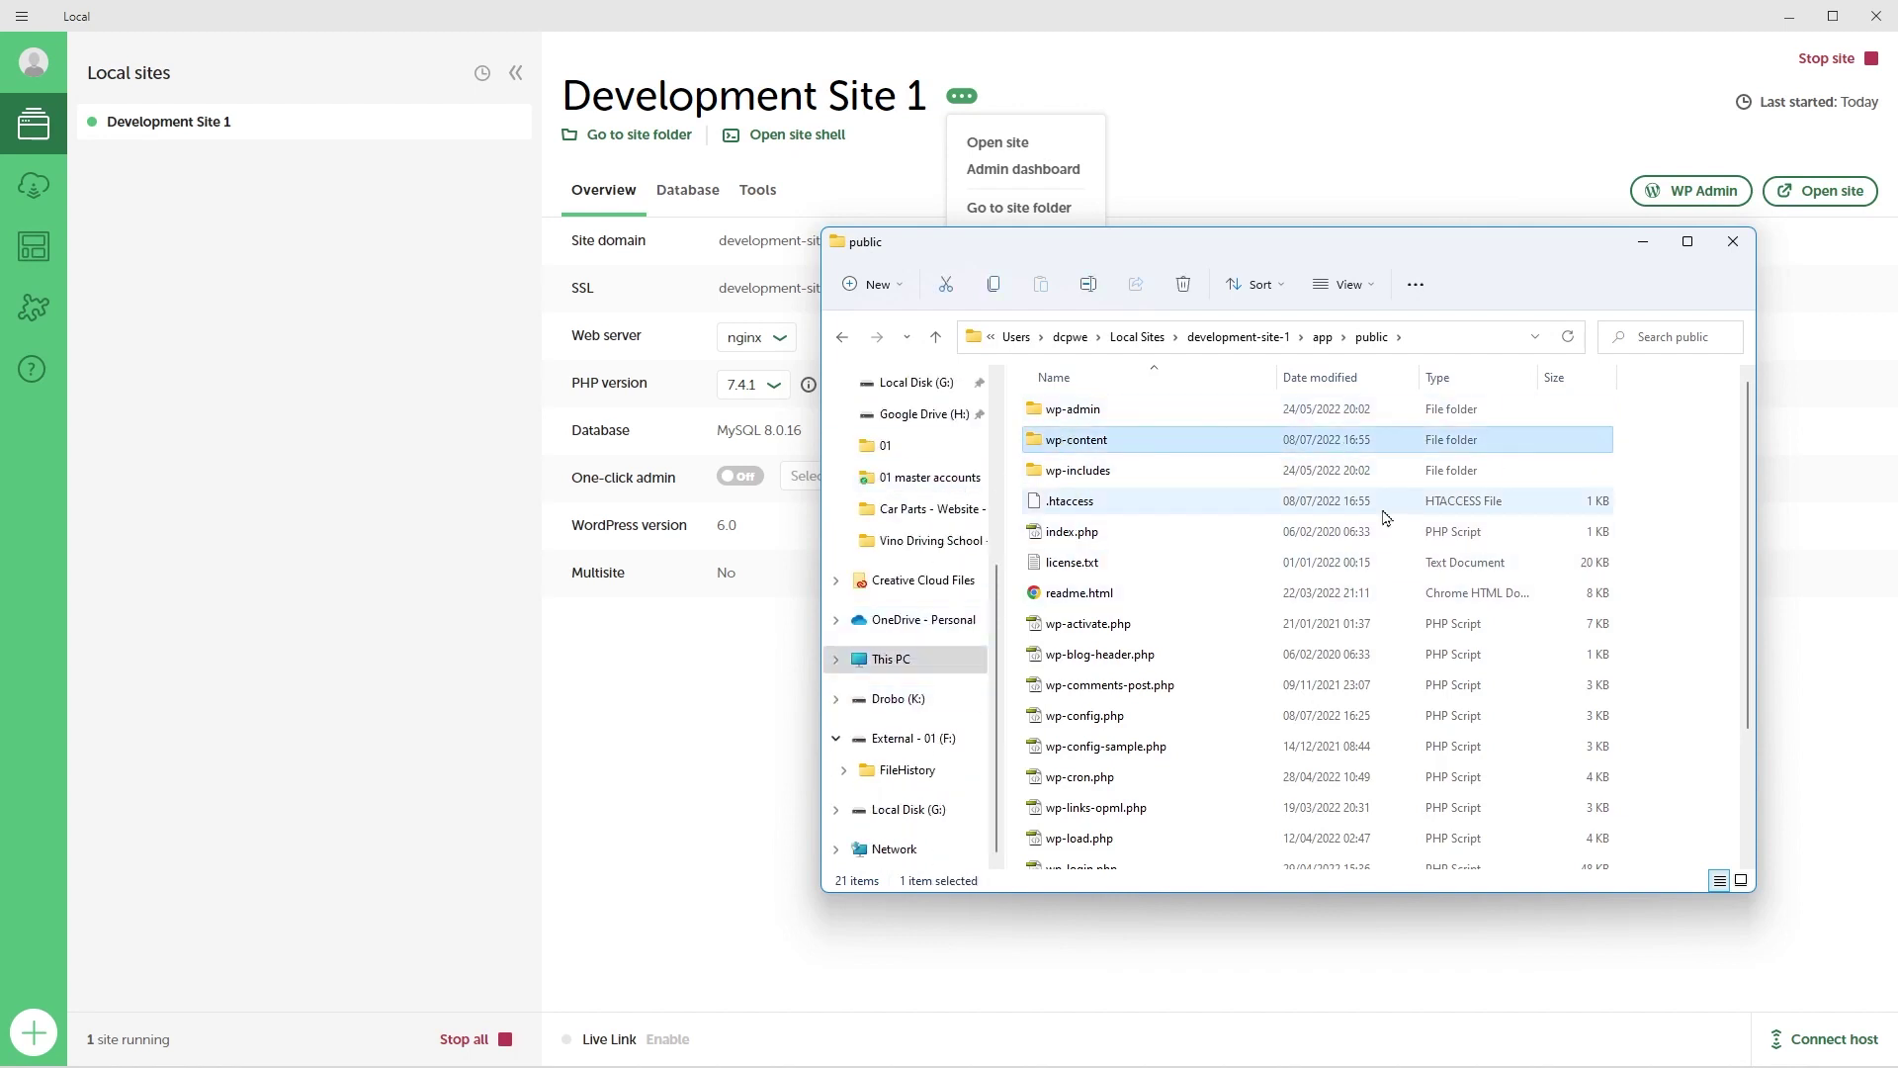
key("Return")
left_click(1056, 415)
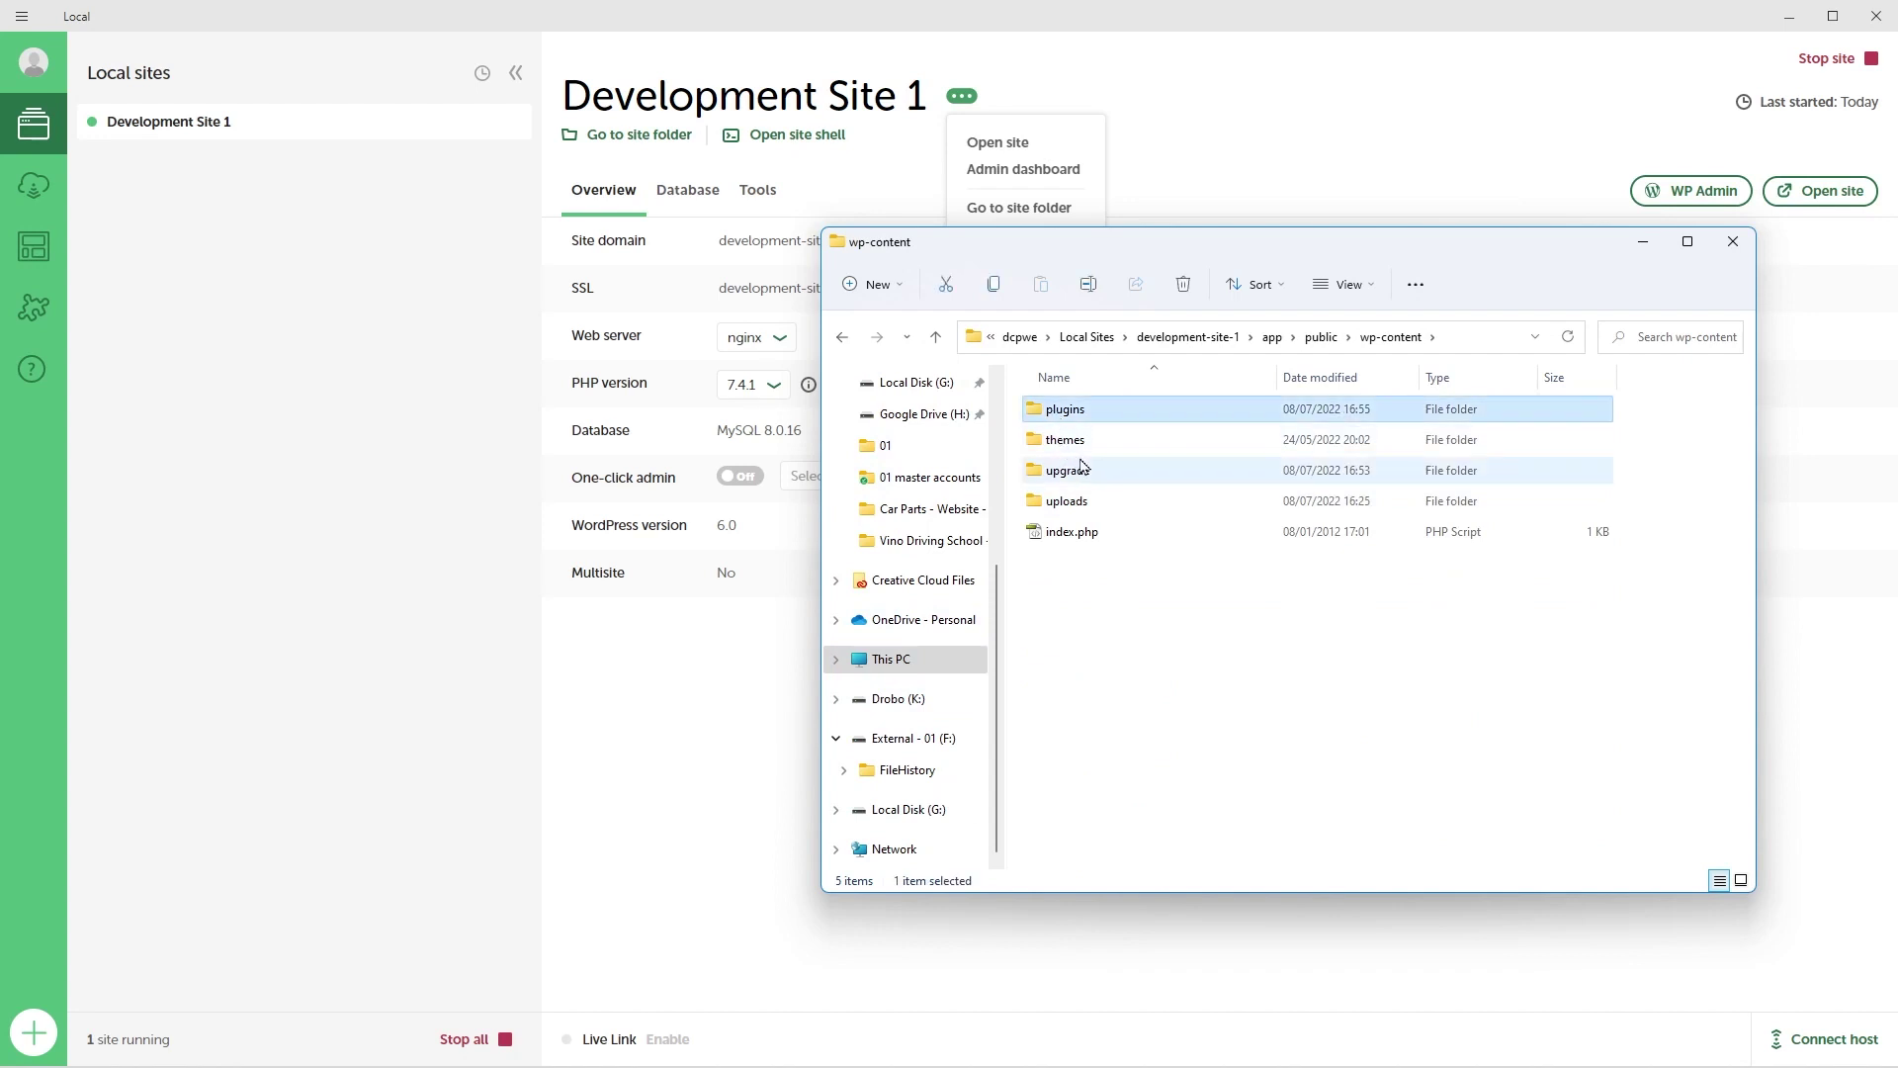
Select the themes folder inside wp-content to preview its contents, and close the File Explorer window
left_click(1065, 442)
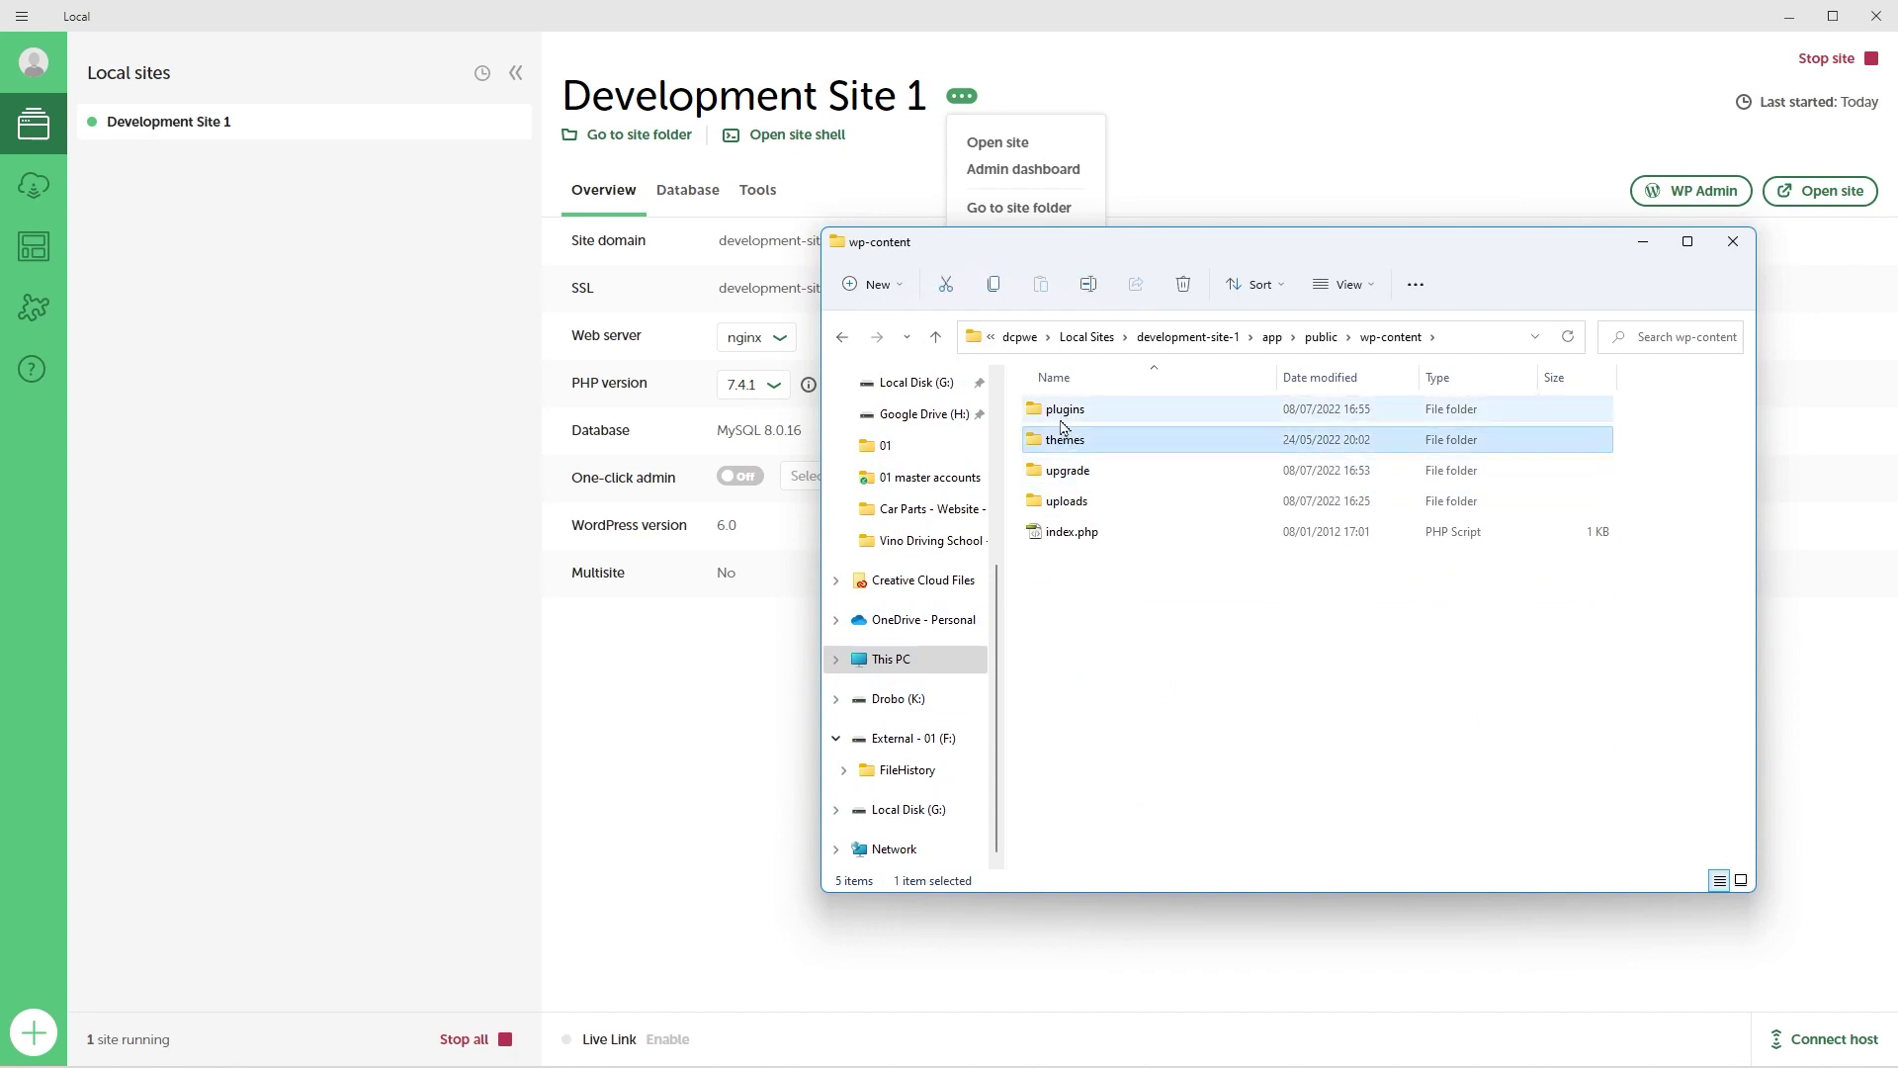
mouse_move(1085, 442)
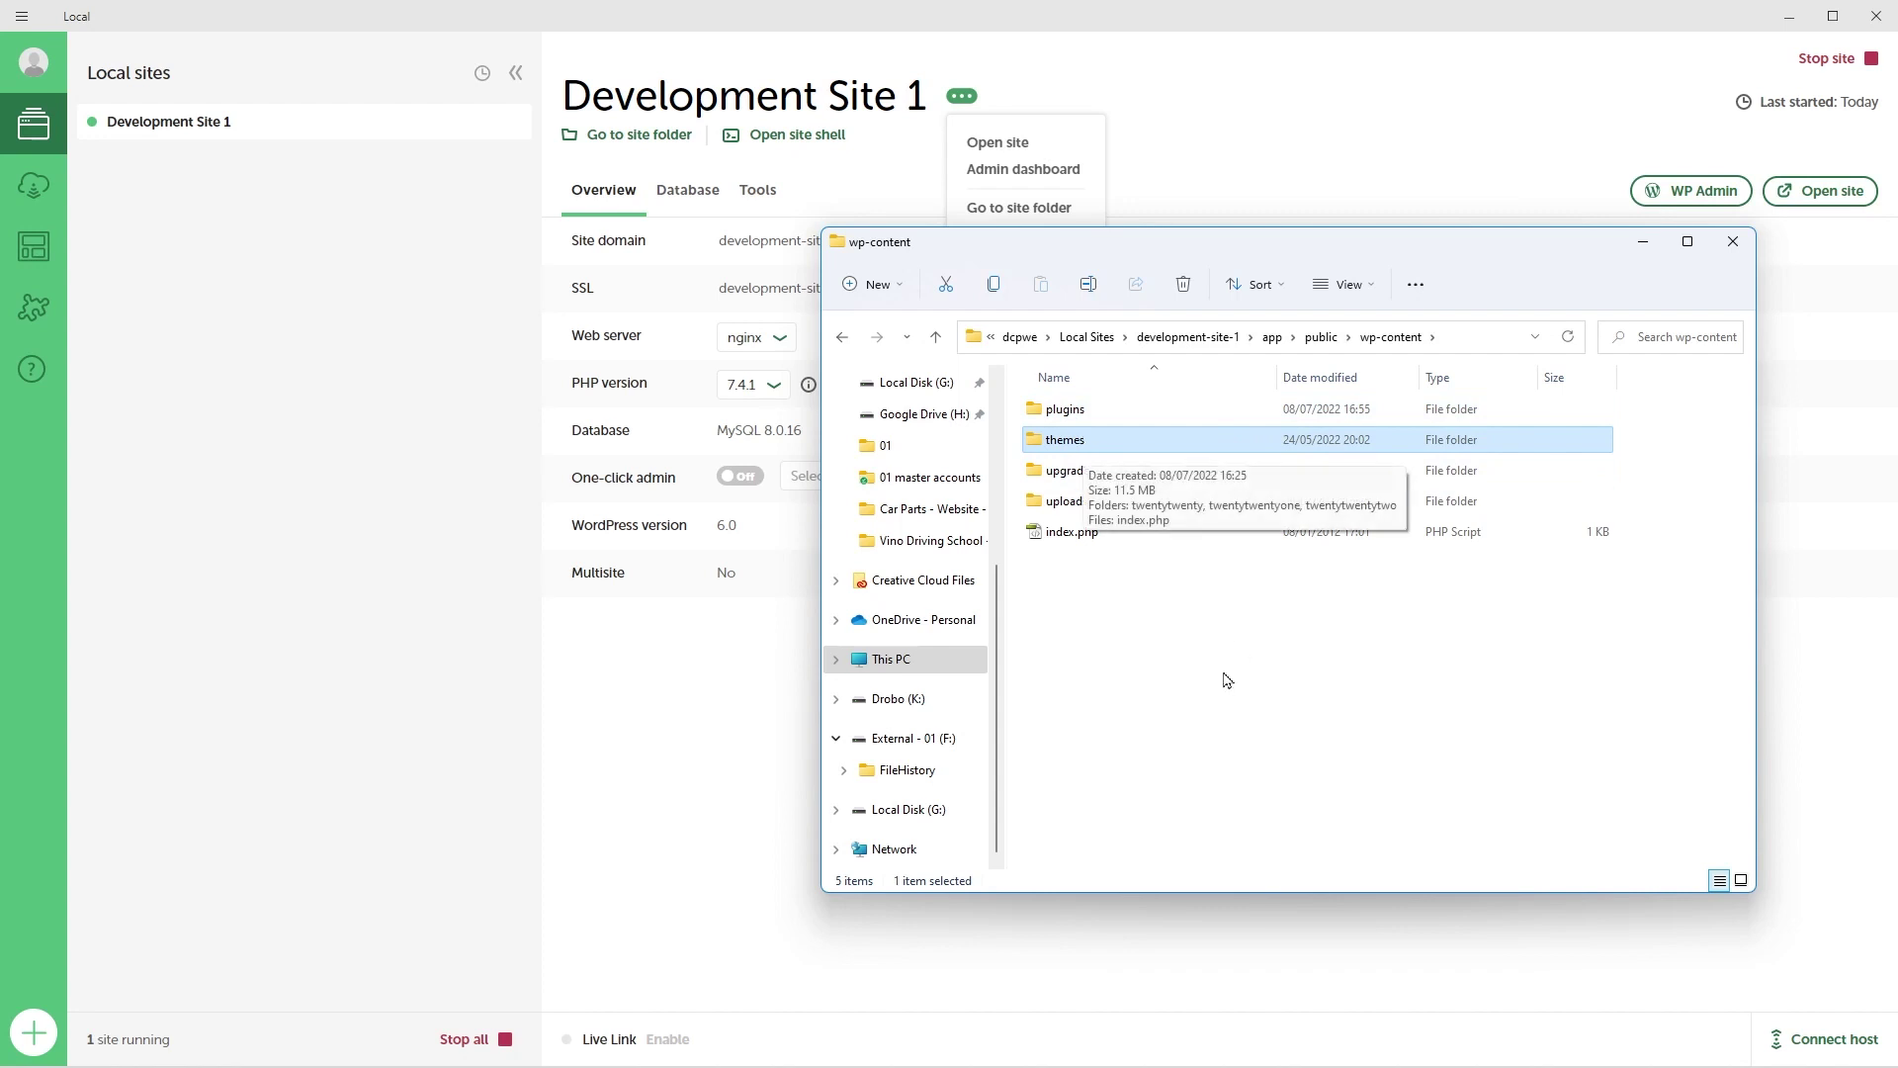
left_click(1277, 587)
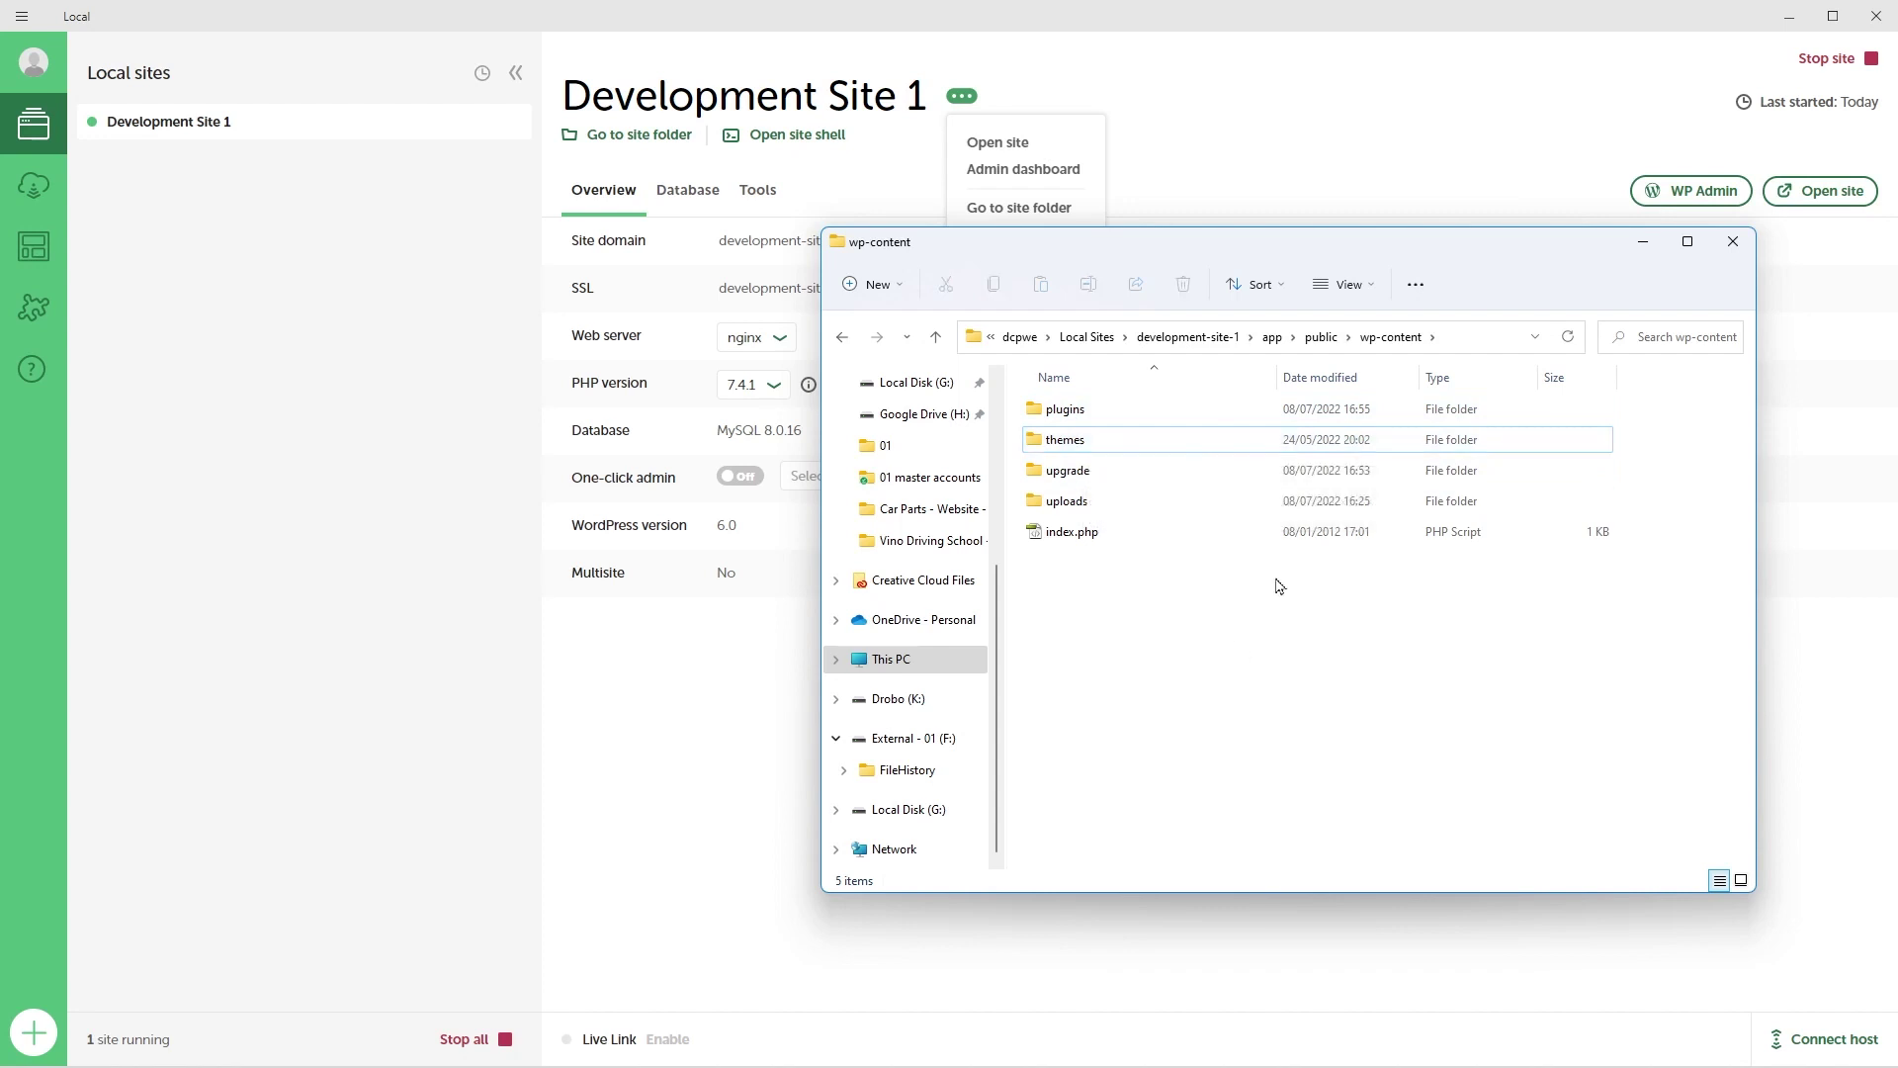
left_click(1732, 250)
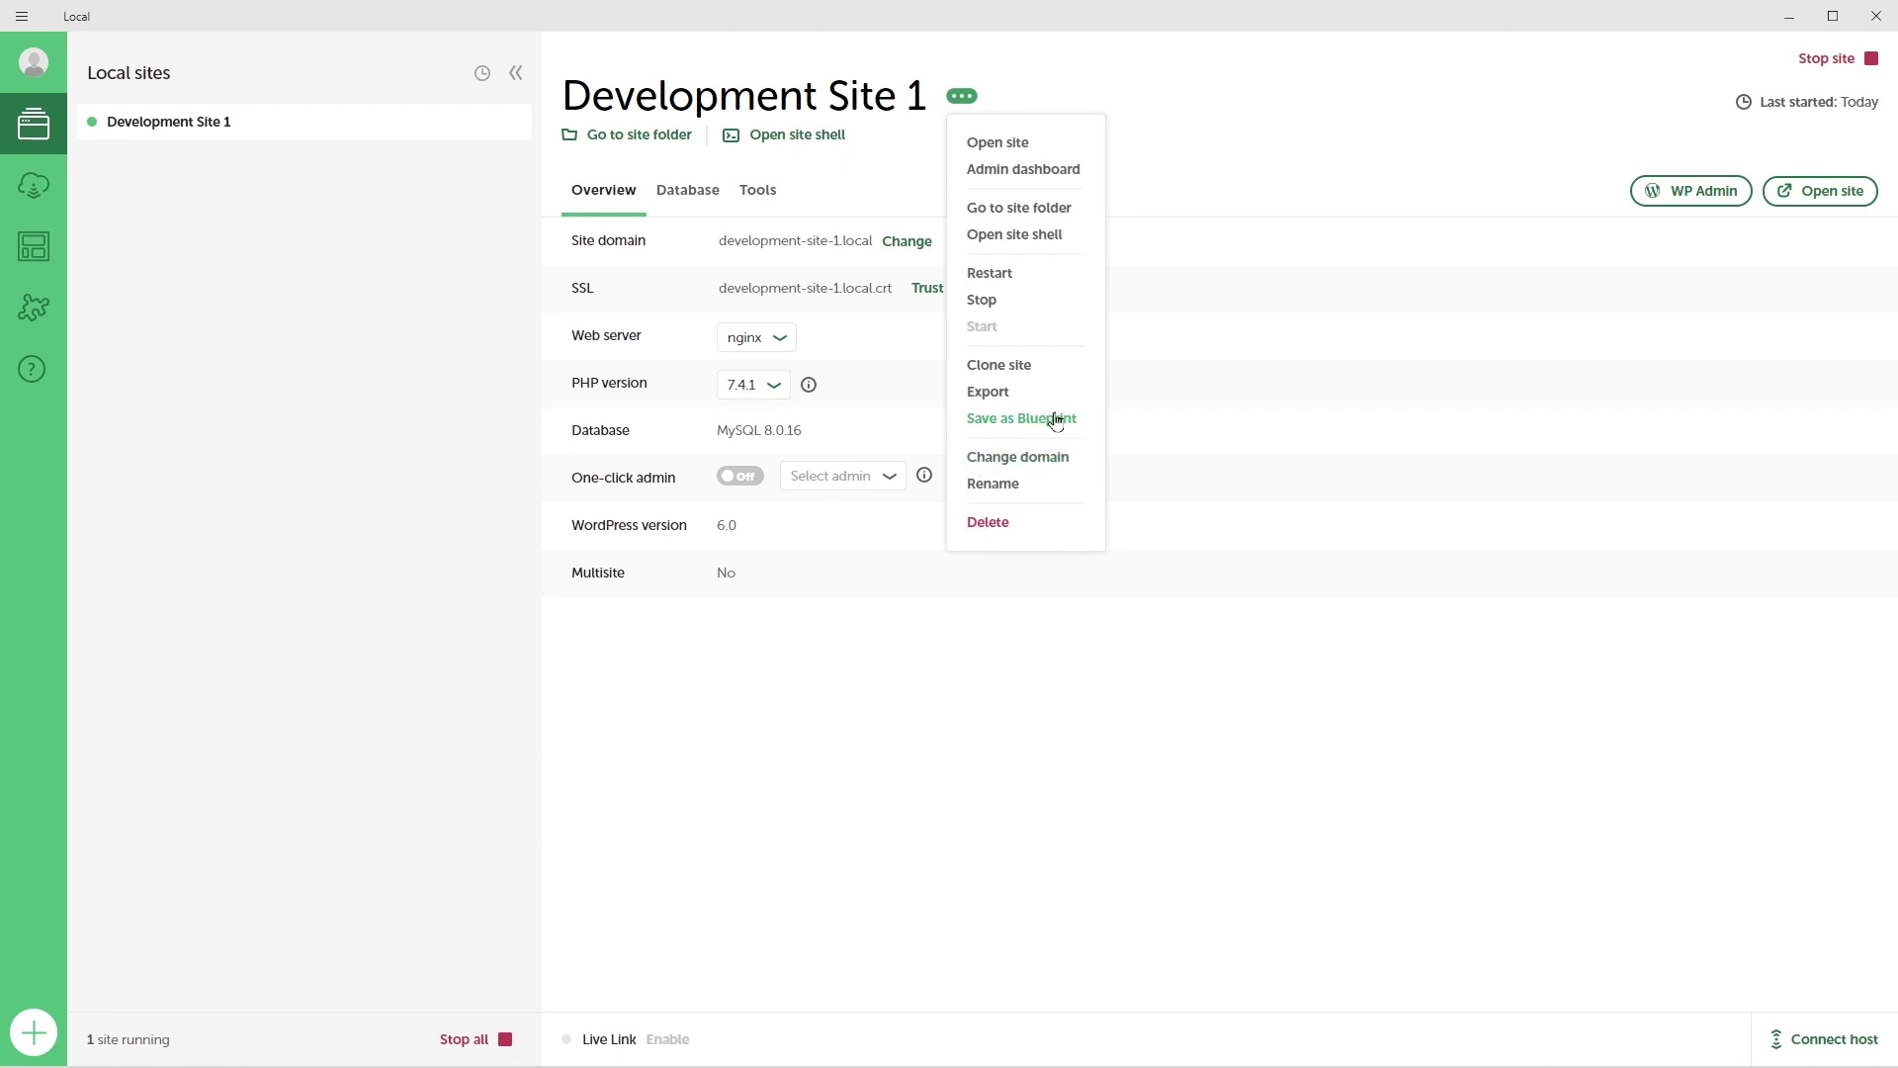
View the site's Change domain and Rename dialogs, cancelling each one without changing anything
left_click(1017, 459)
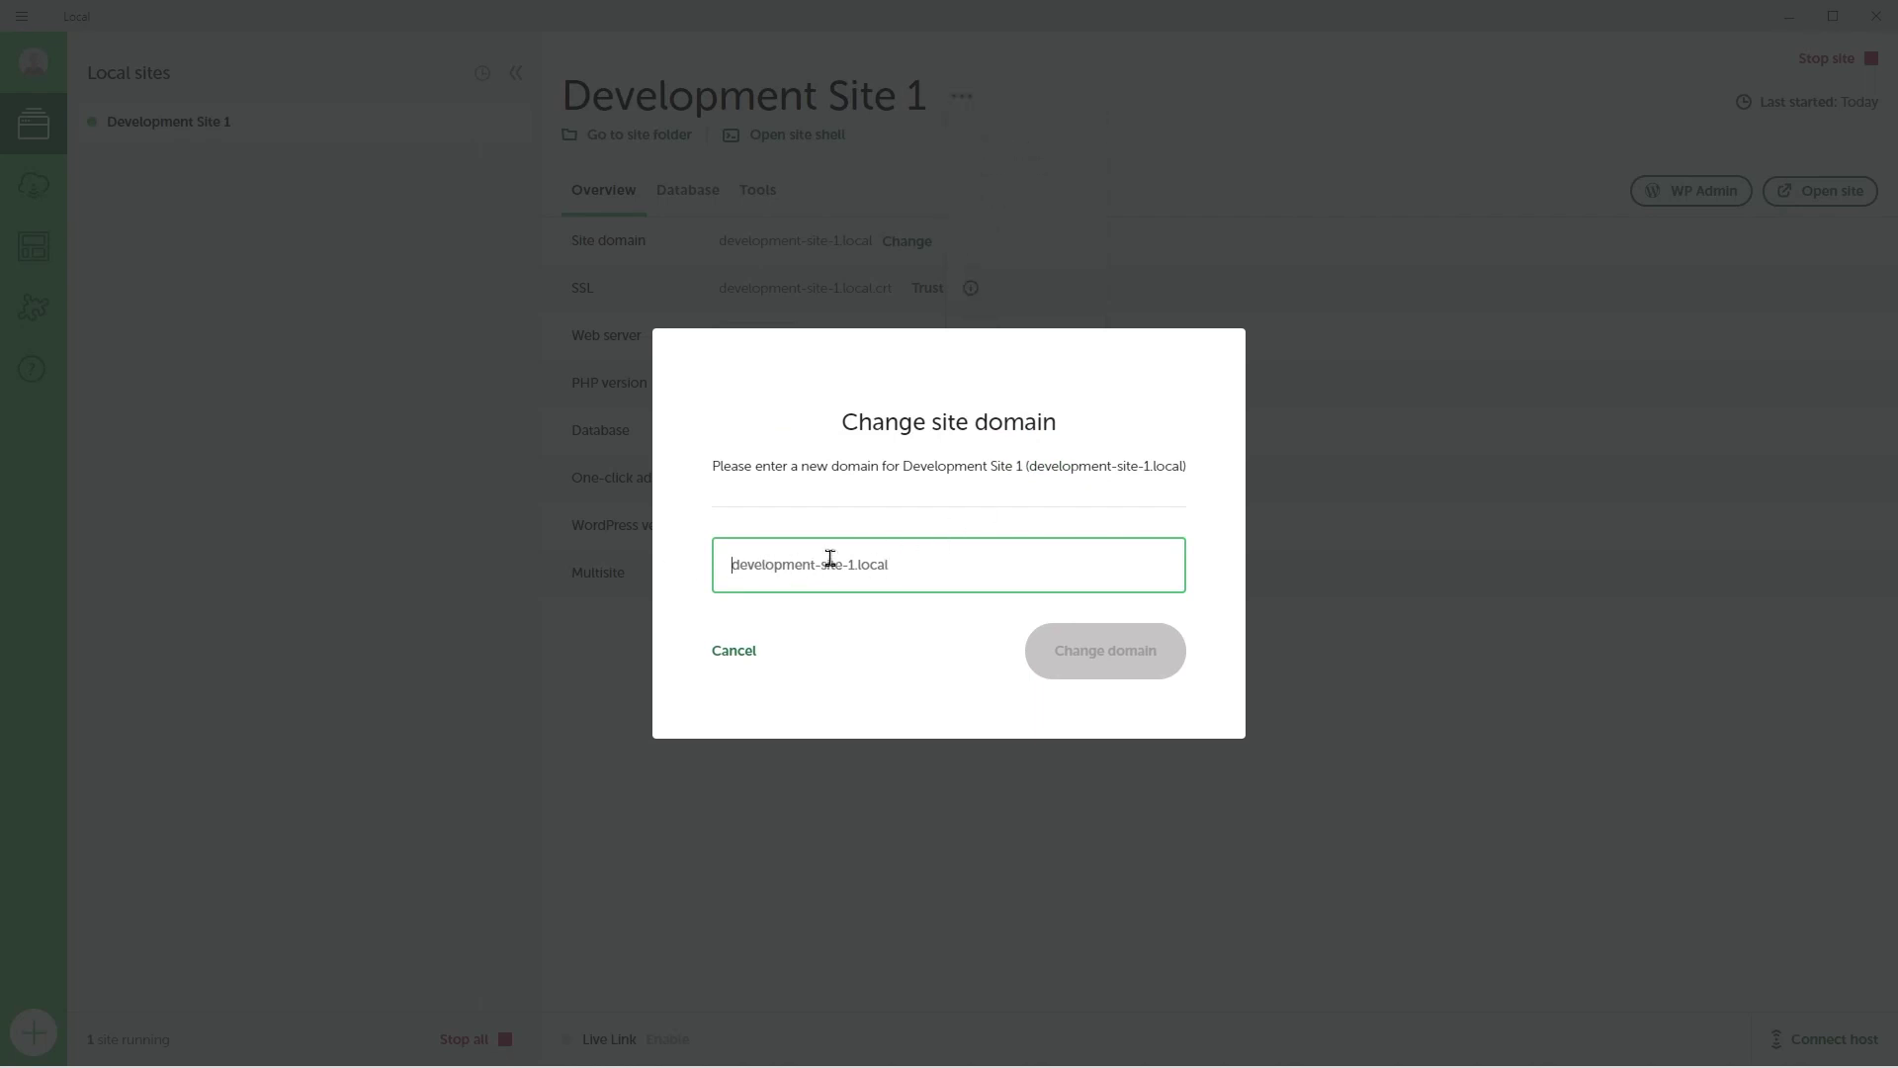
left_click(723, 651)
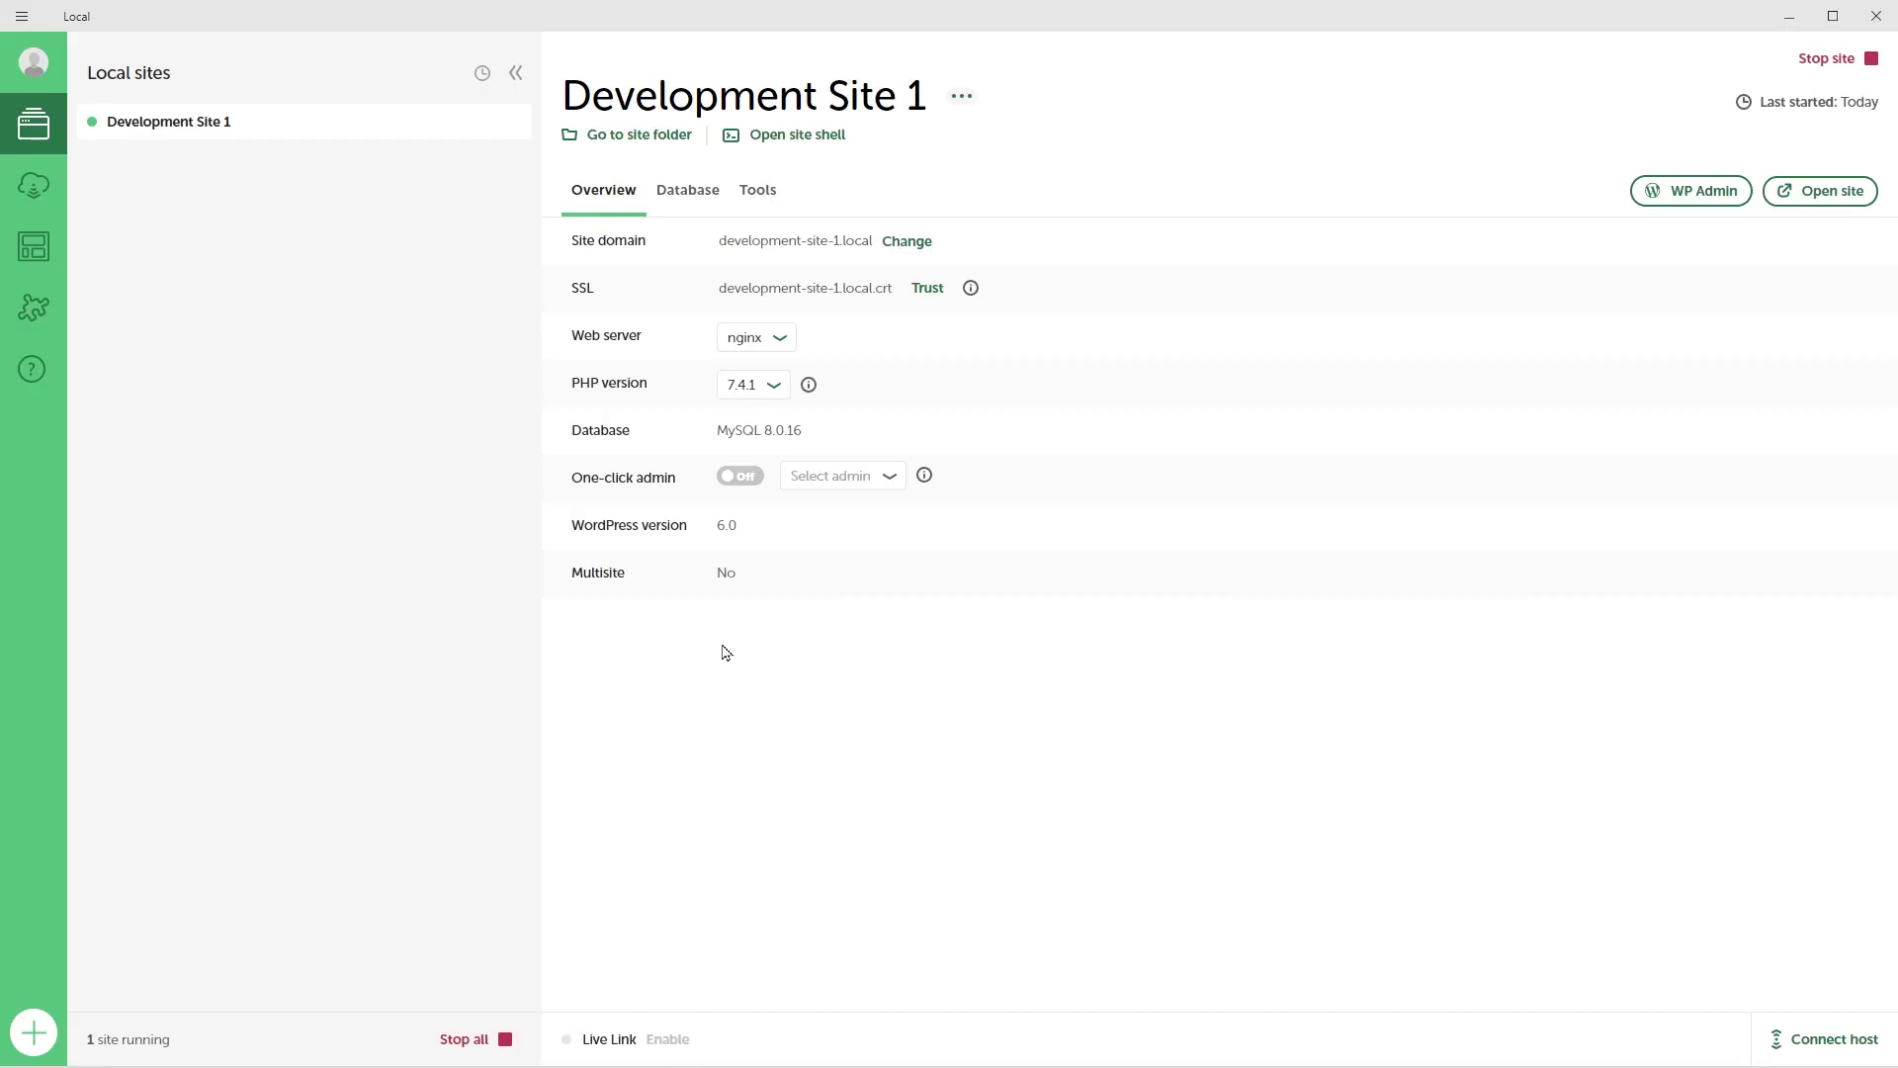
left_click(961, 96)
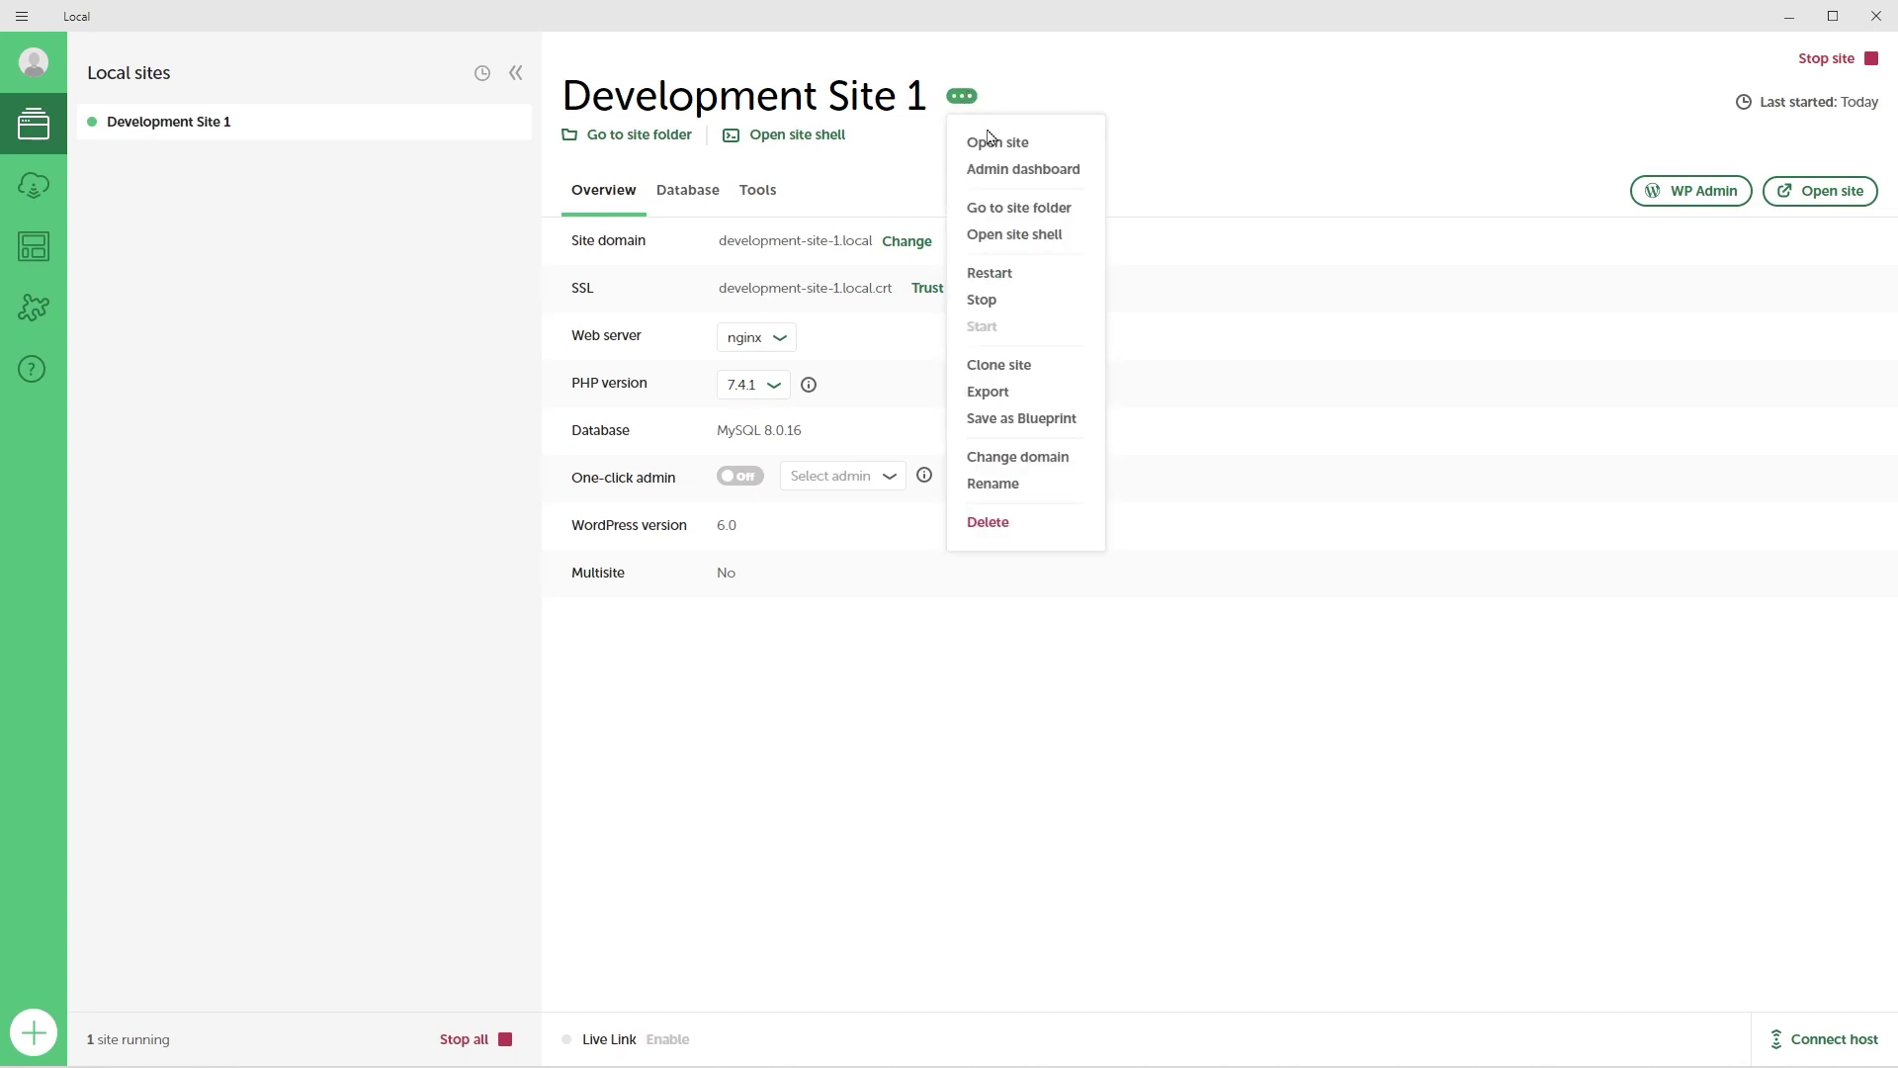
left_click(992, 483)
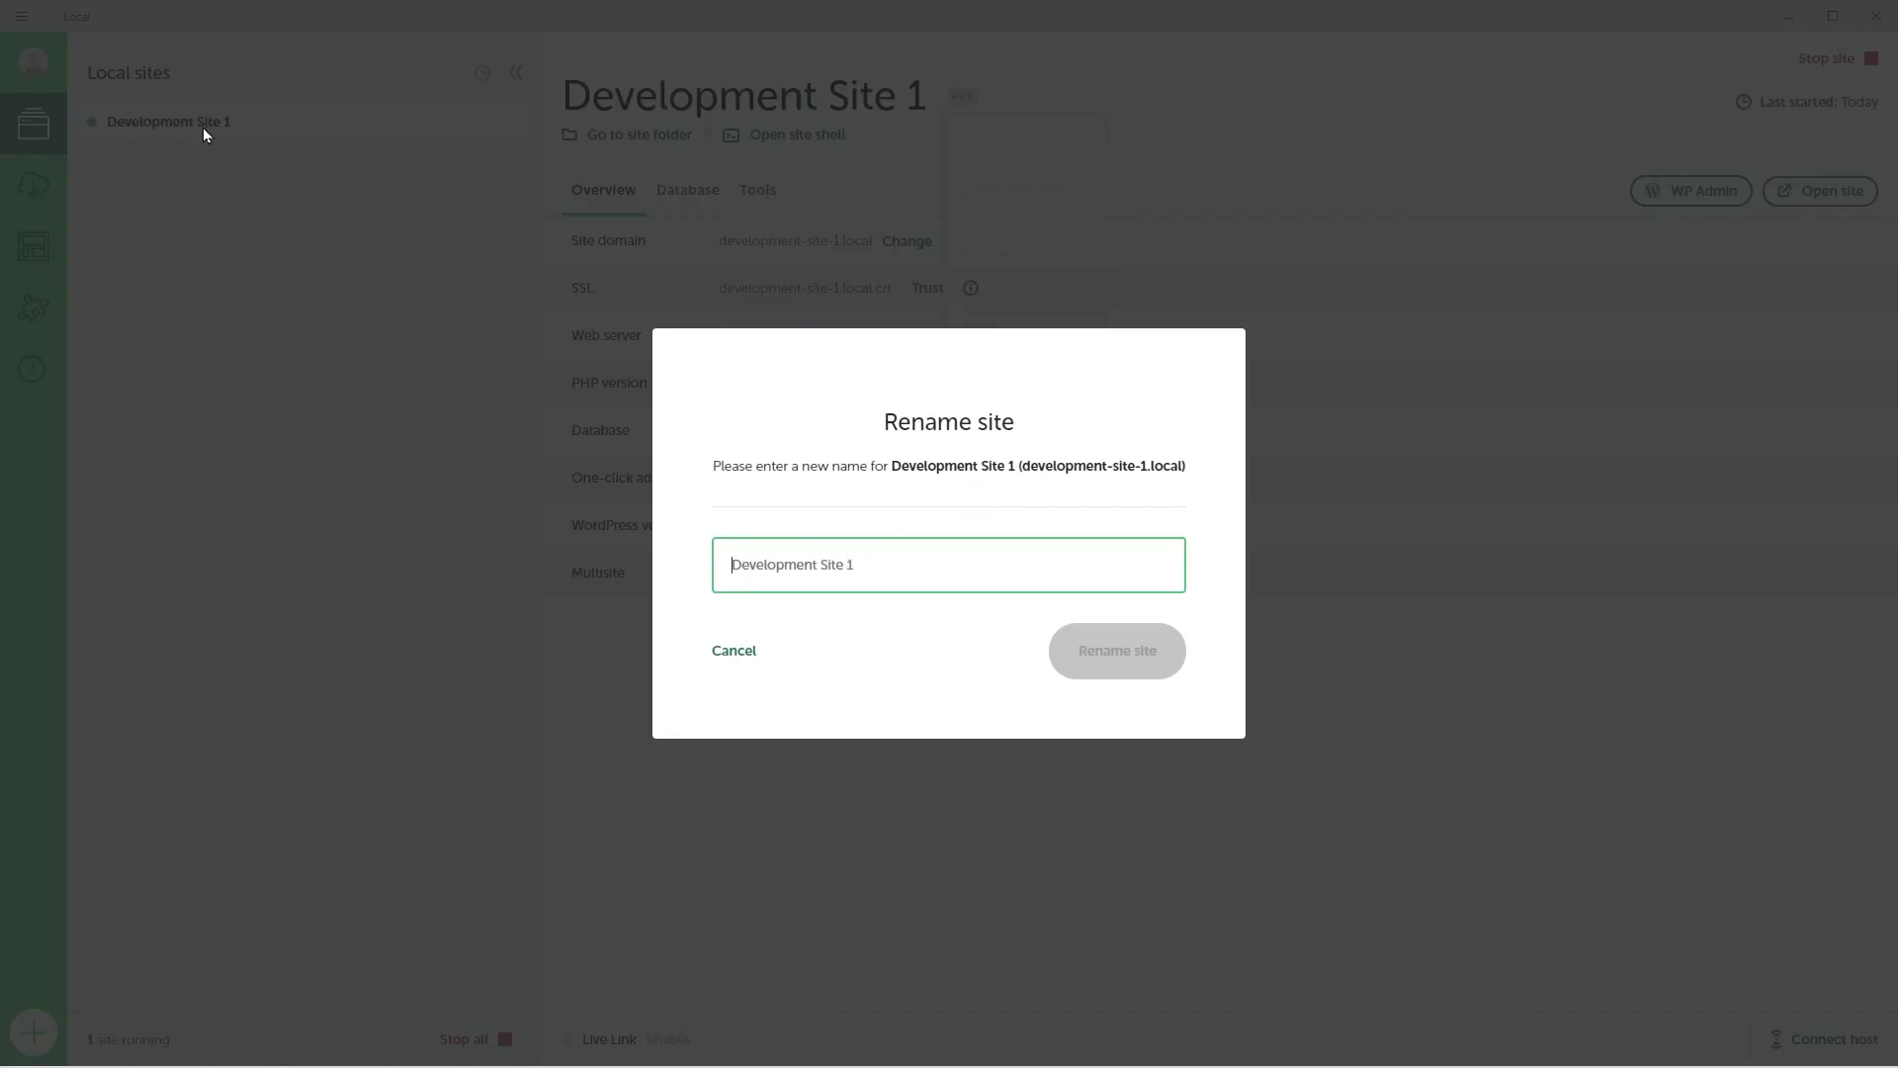
left_click(737, 648)
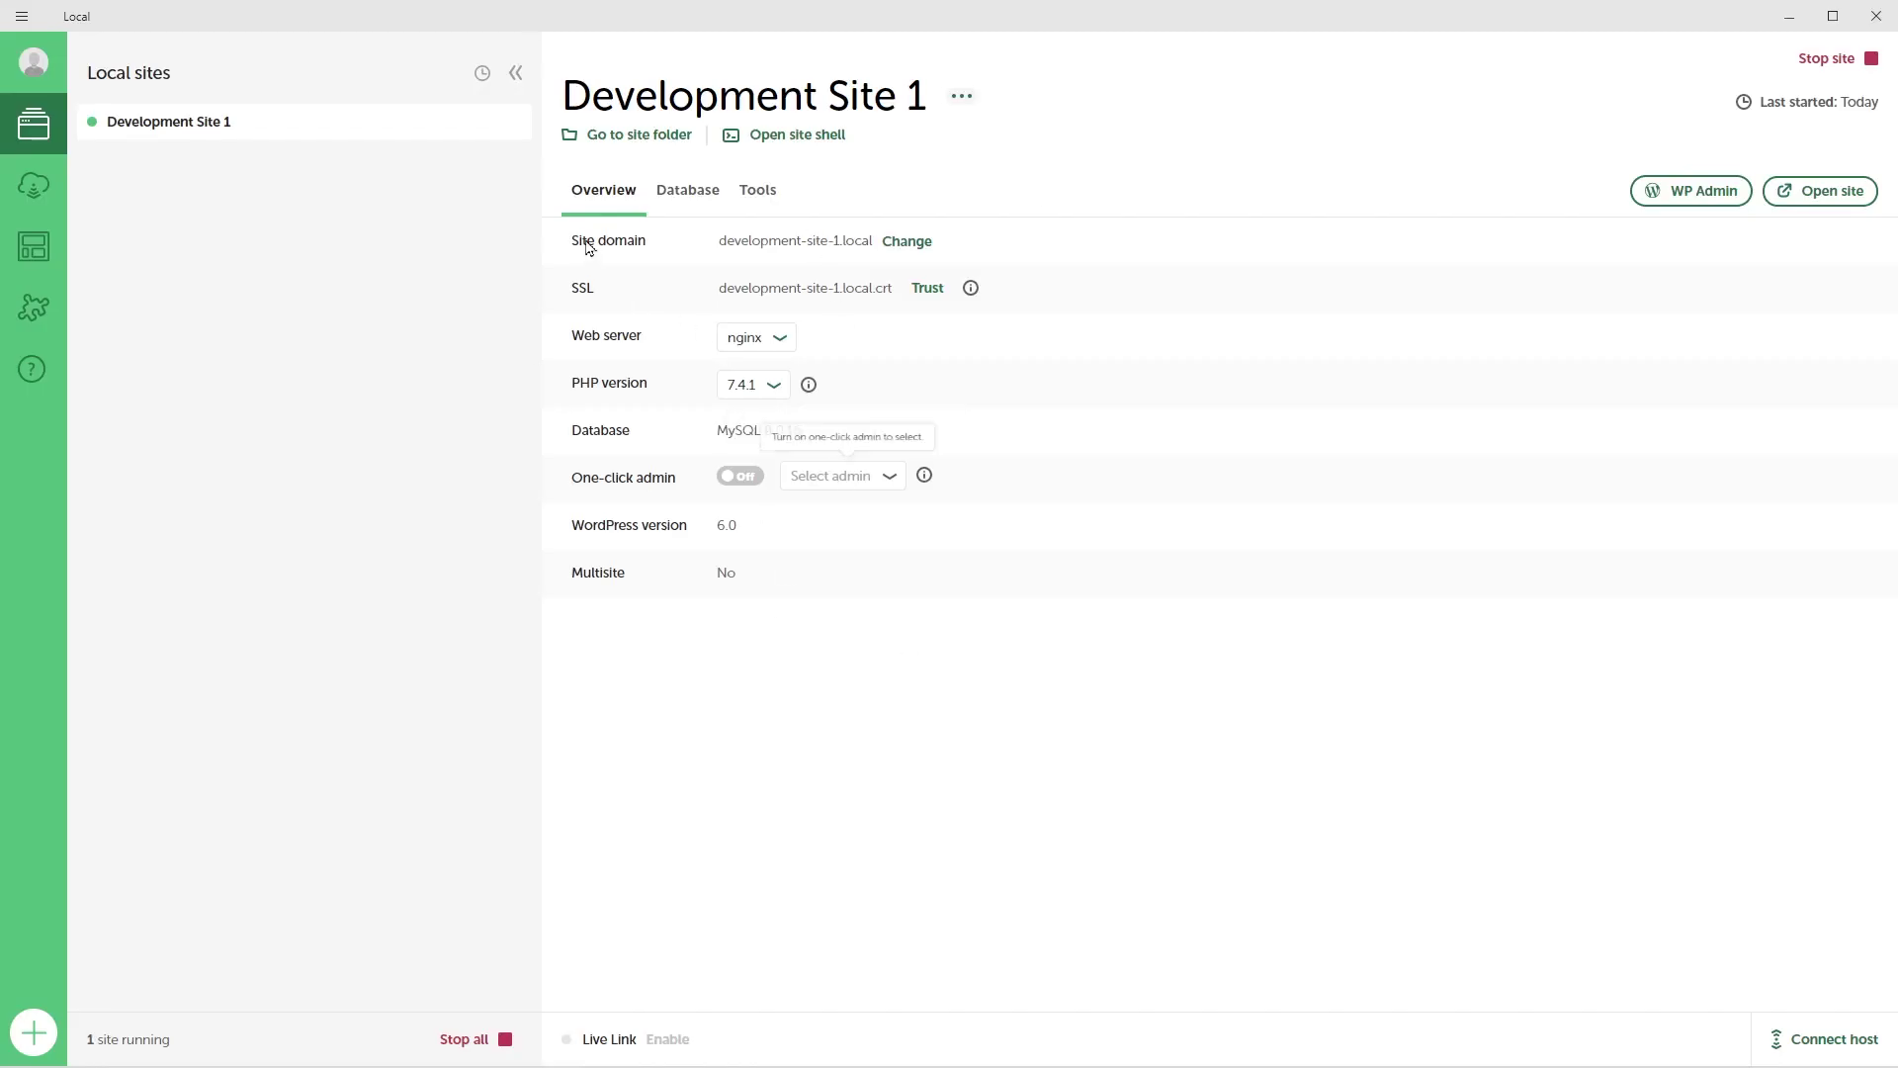
Trust the SSL certificate of Development Site 1 and check which PHP versions are available
left_click(929, 290)
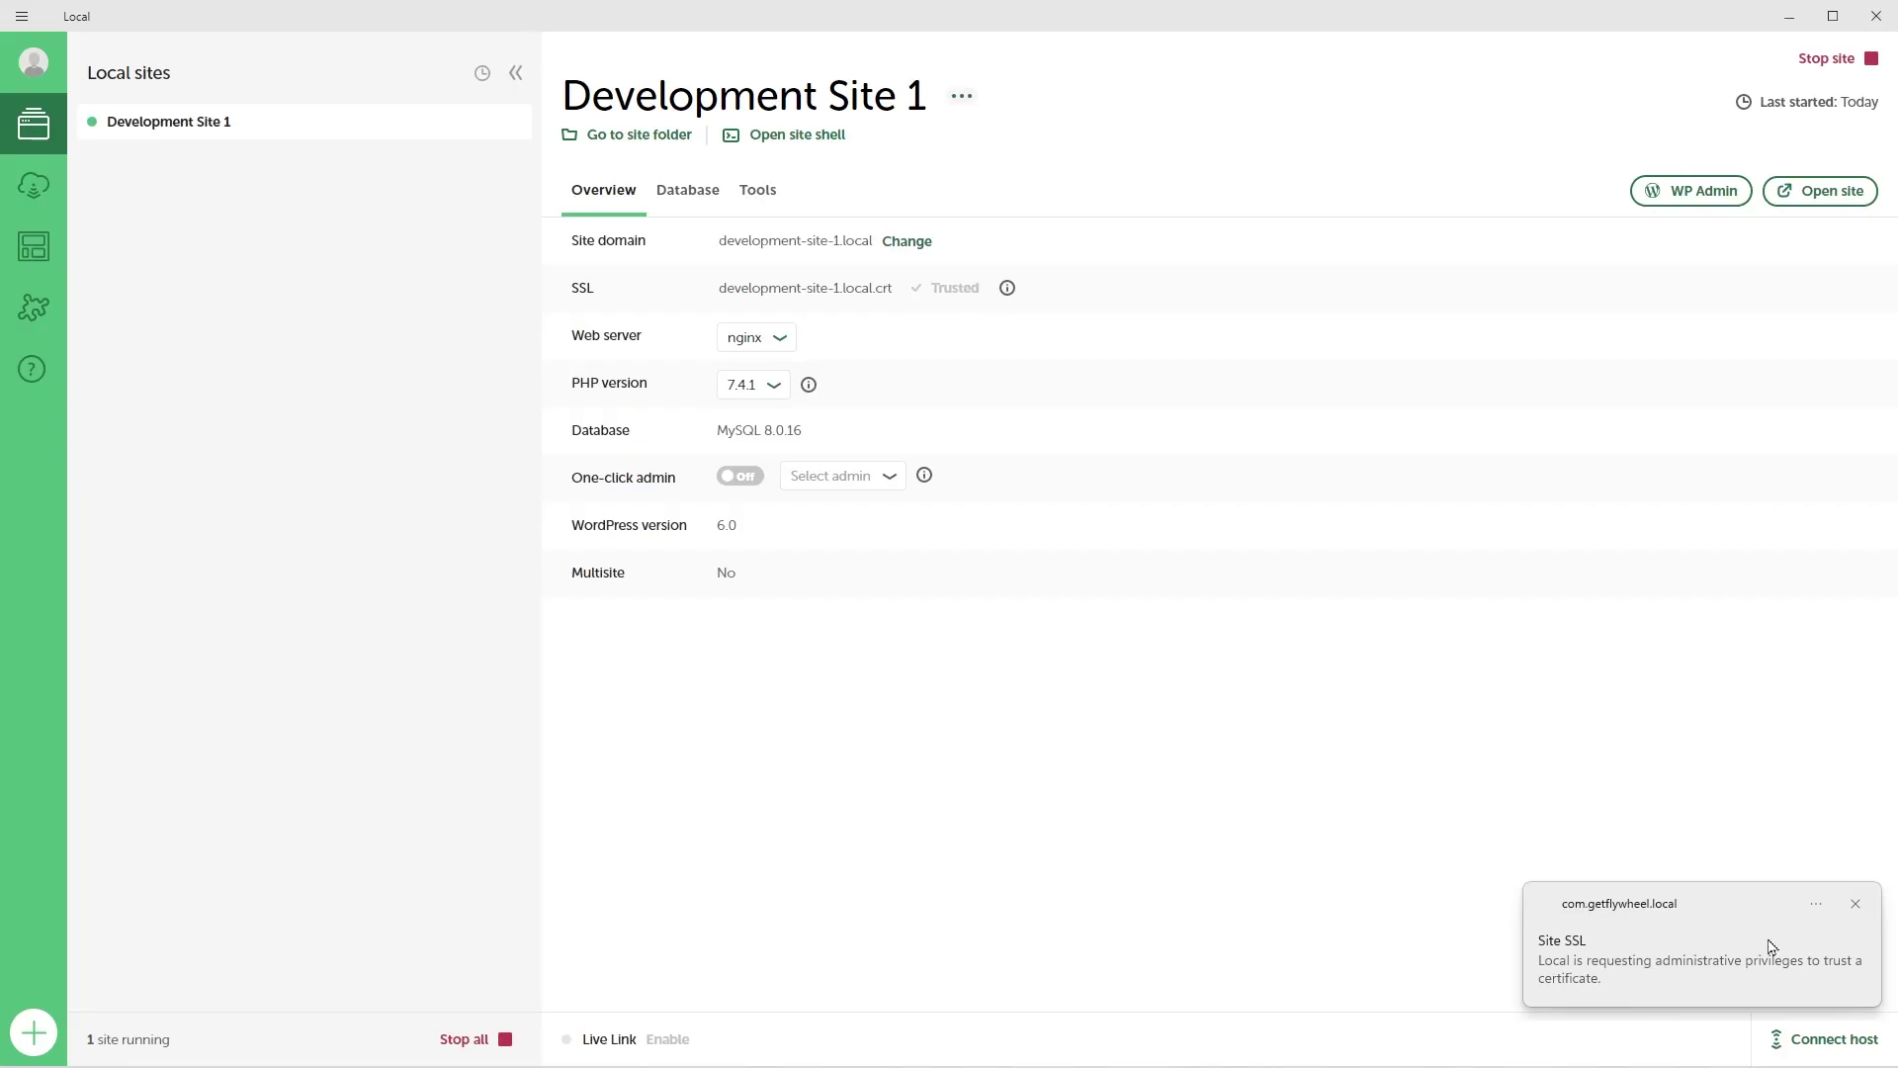
left_click(1856, 903)
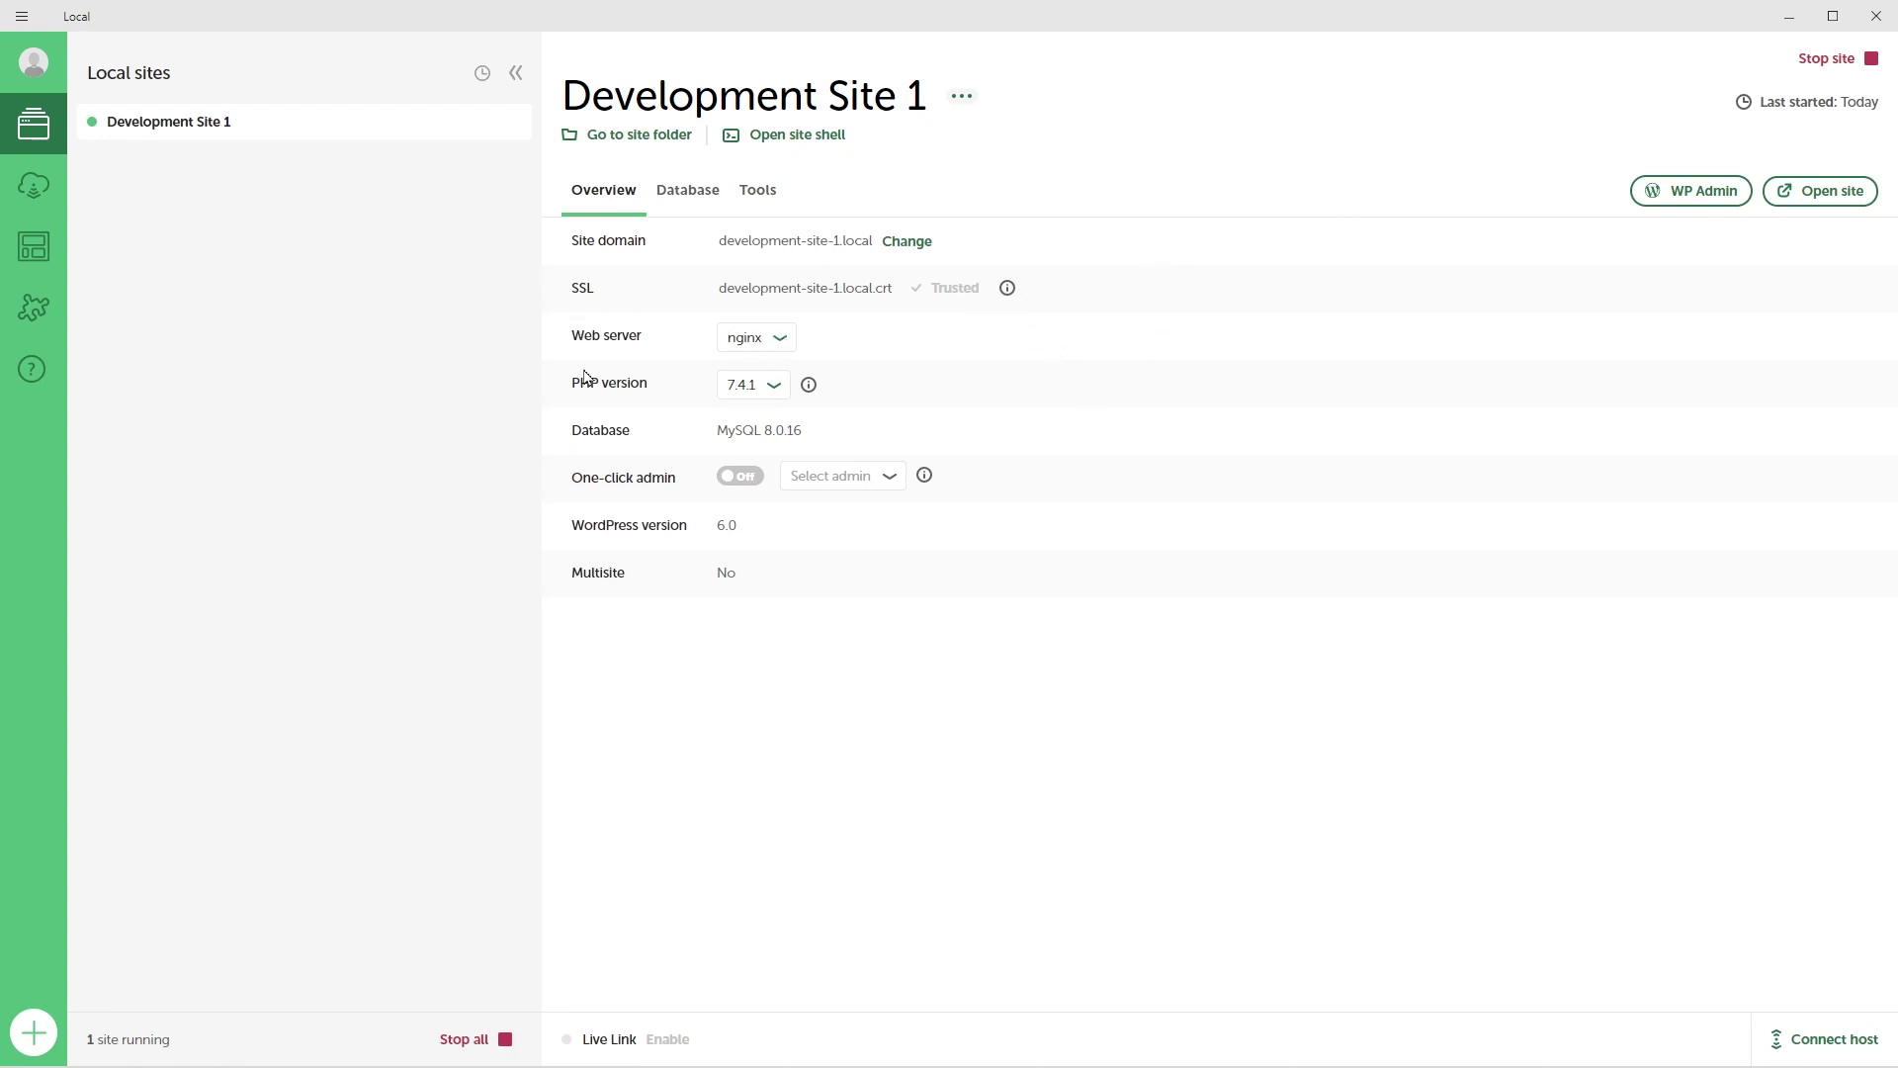
left_click(751, 387)
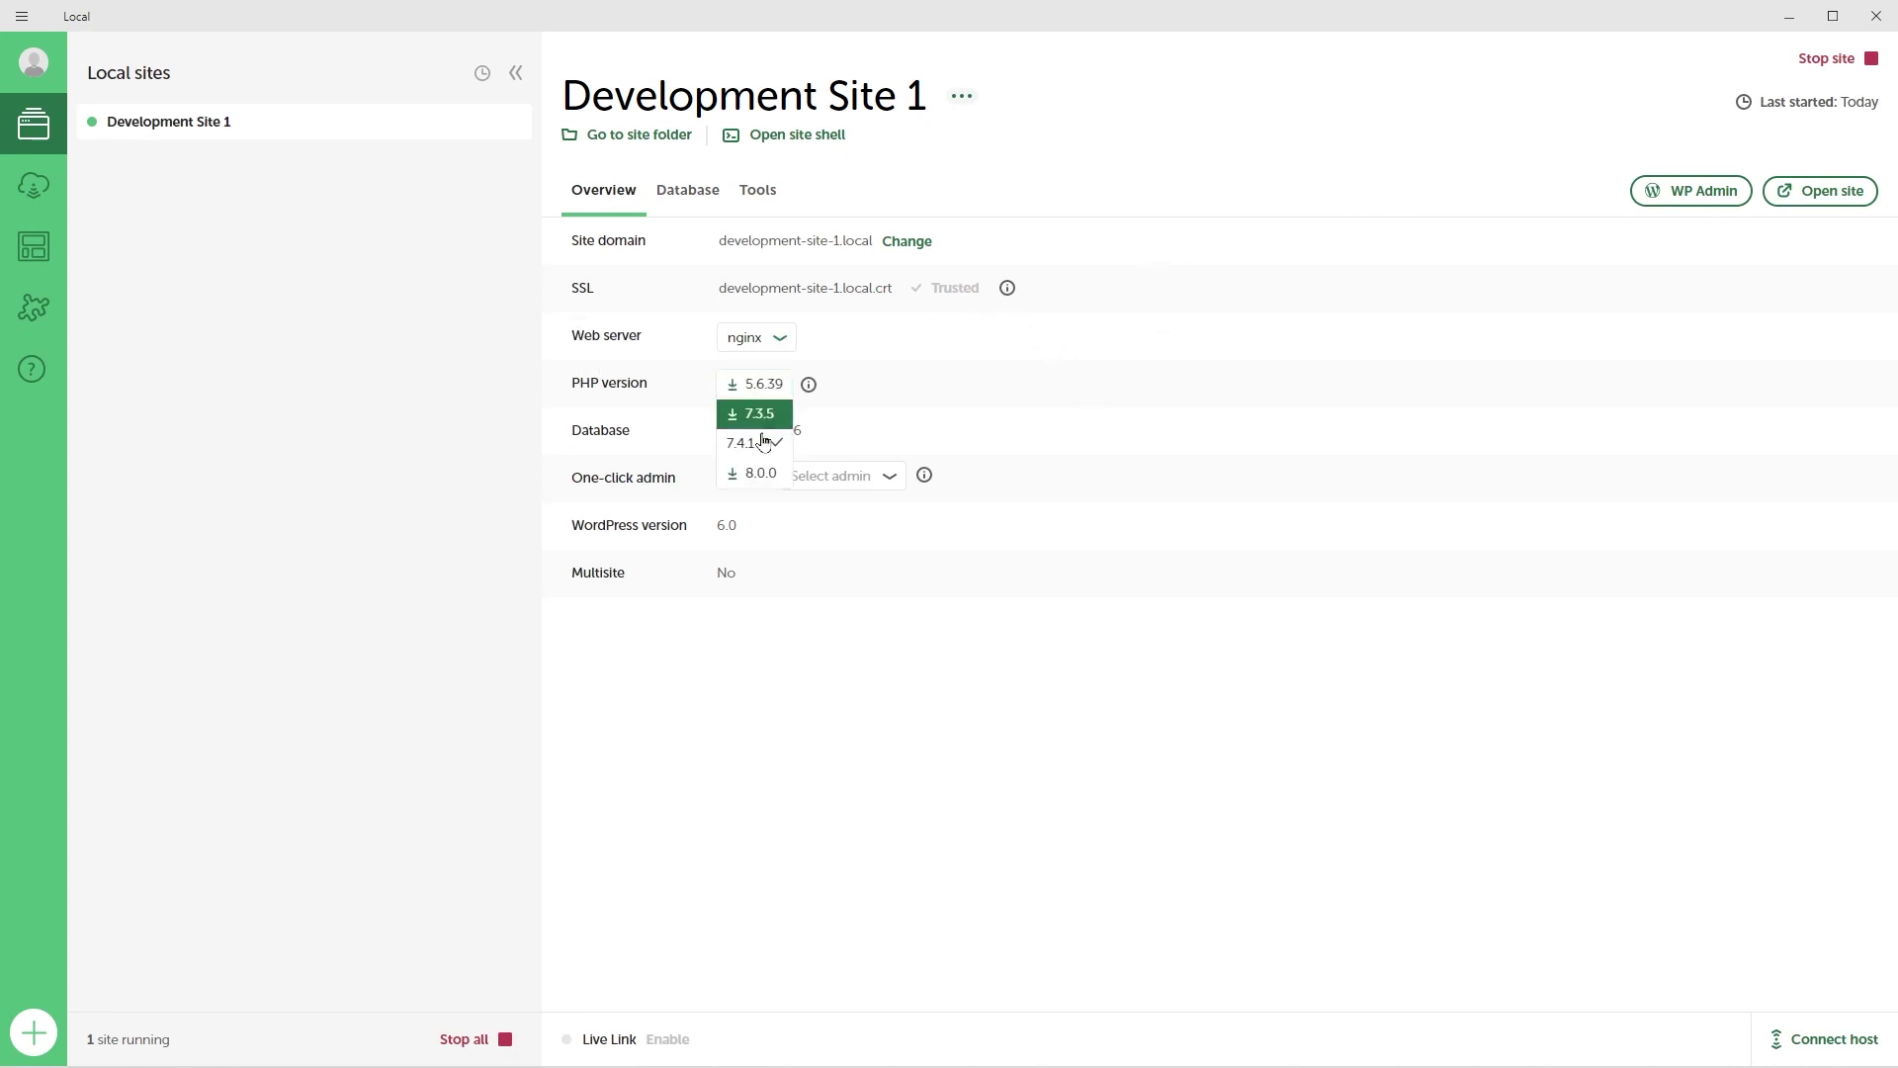
left_click(1059, 408)
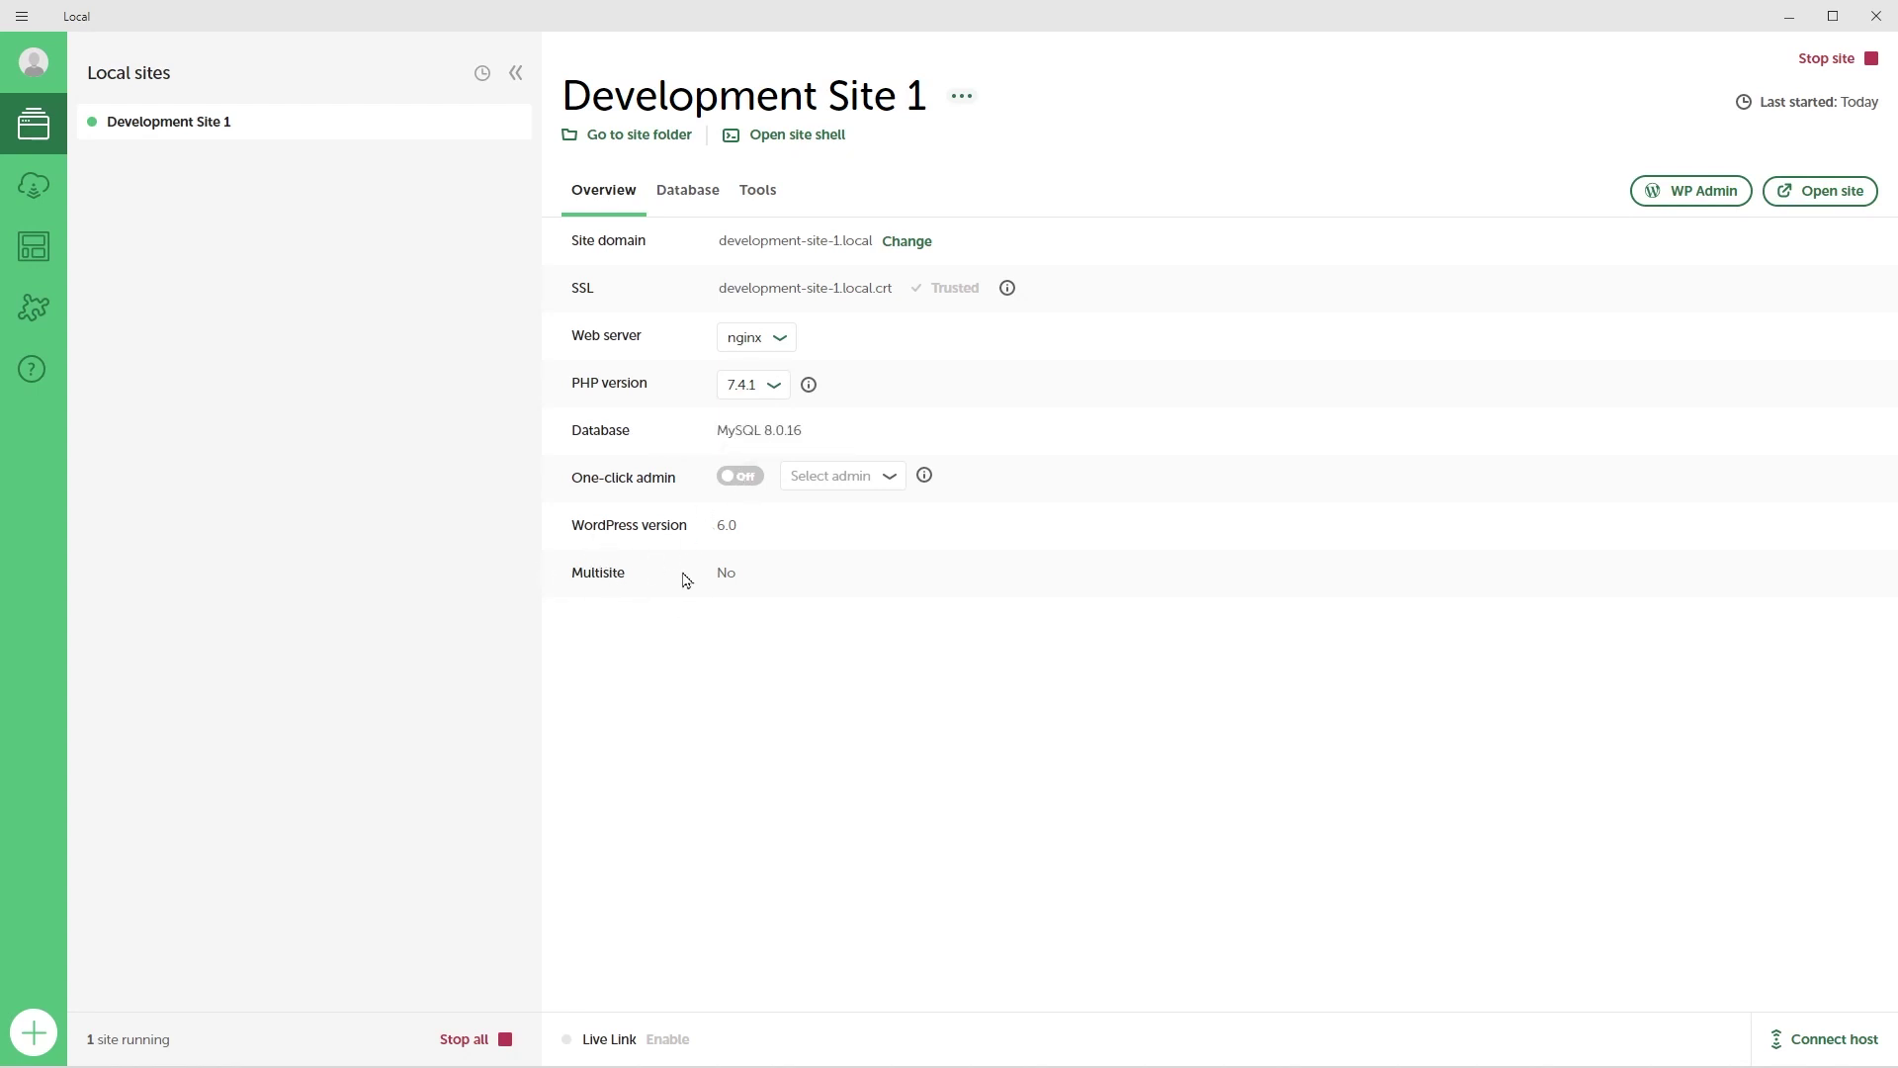
Turn on one-click admin for Development Site 1 with DevSite1 as the admin user
left_click(733, 478)
left_click(823, 478)
left_click(1033, 476)
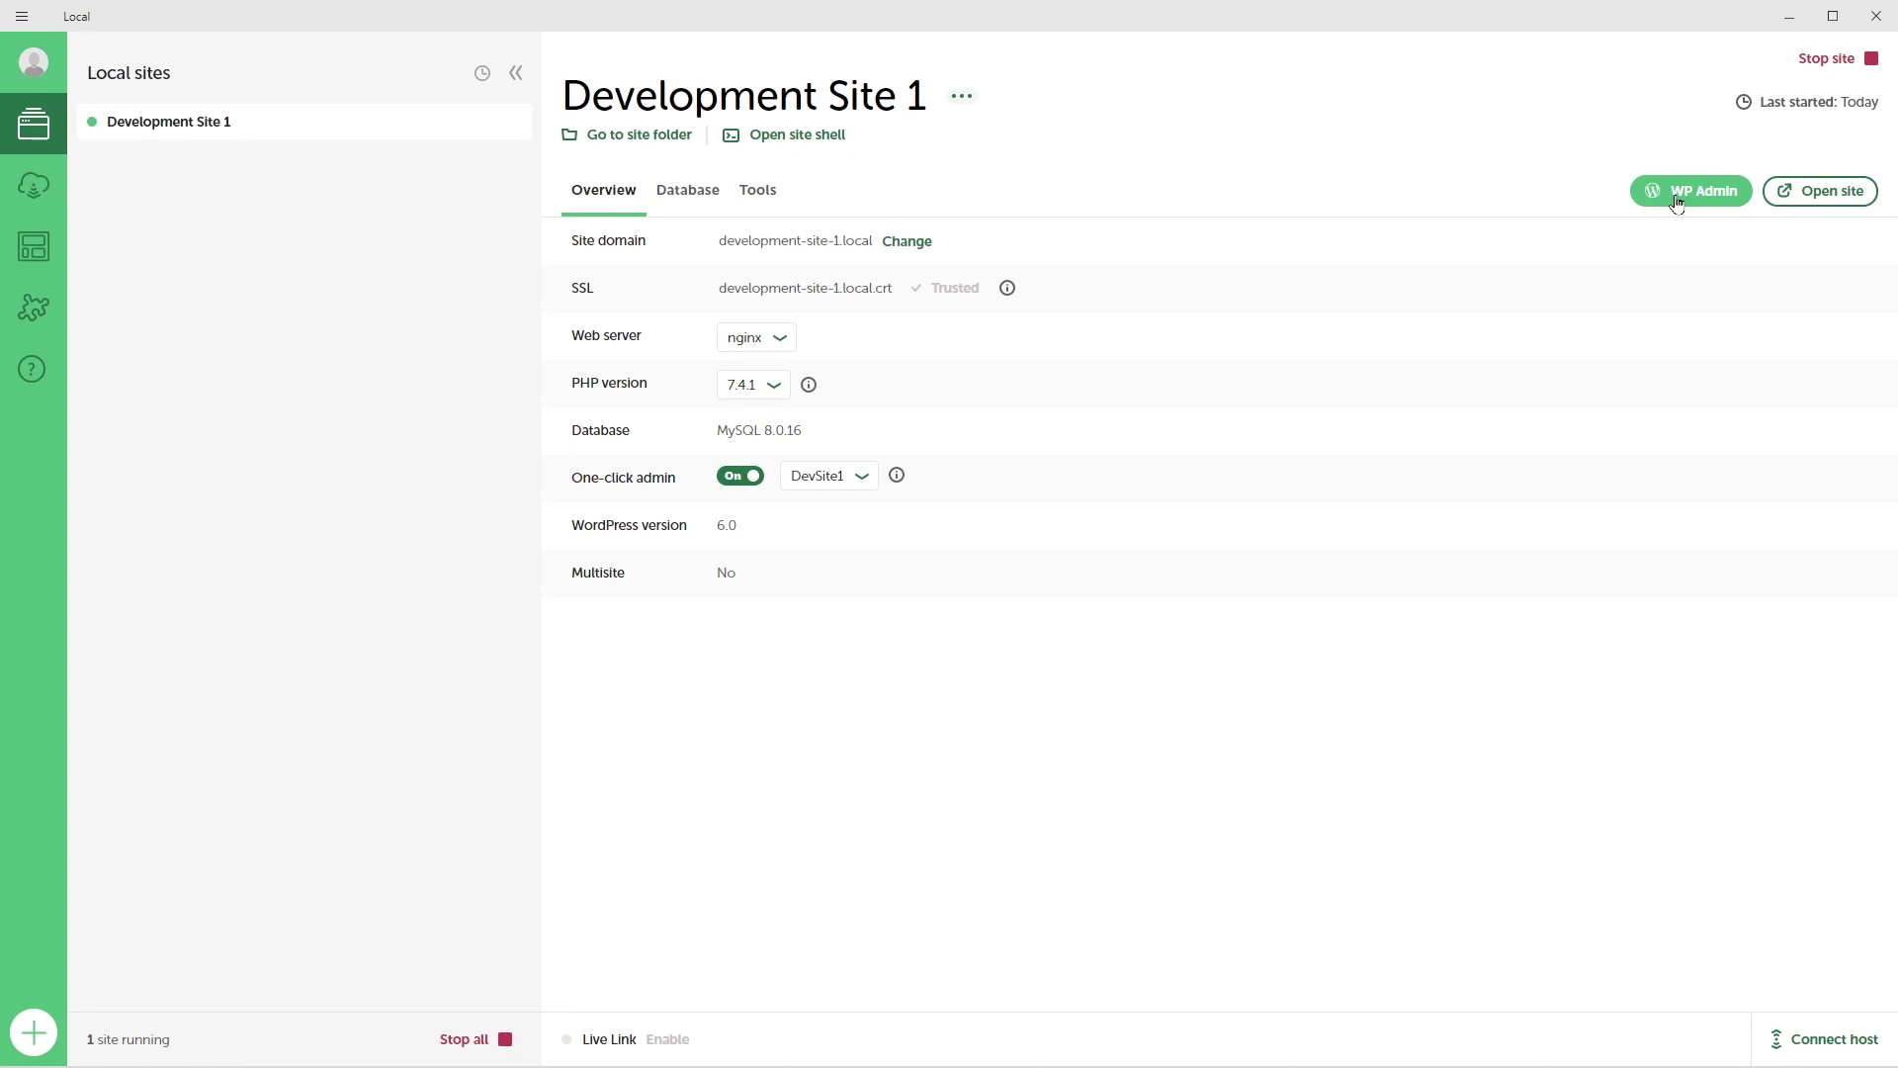
Open Development Site 1 in the browser and check its connection security information
left_click(1824, 191)
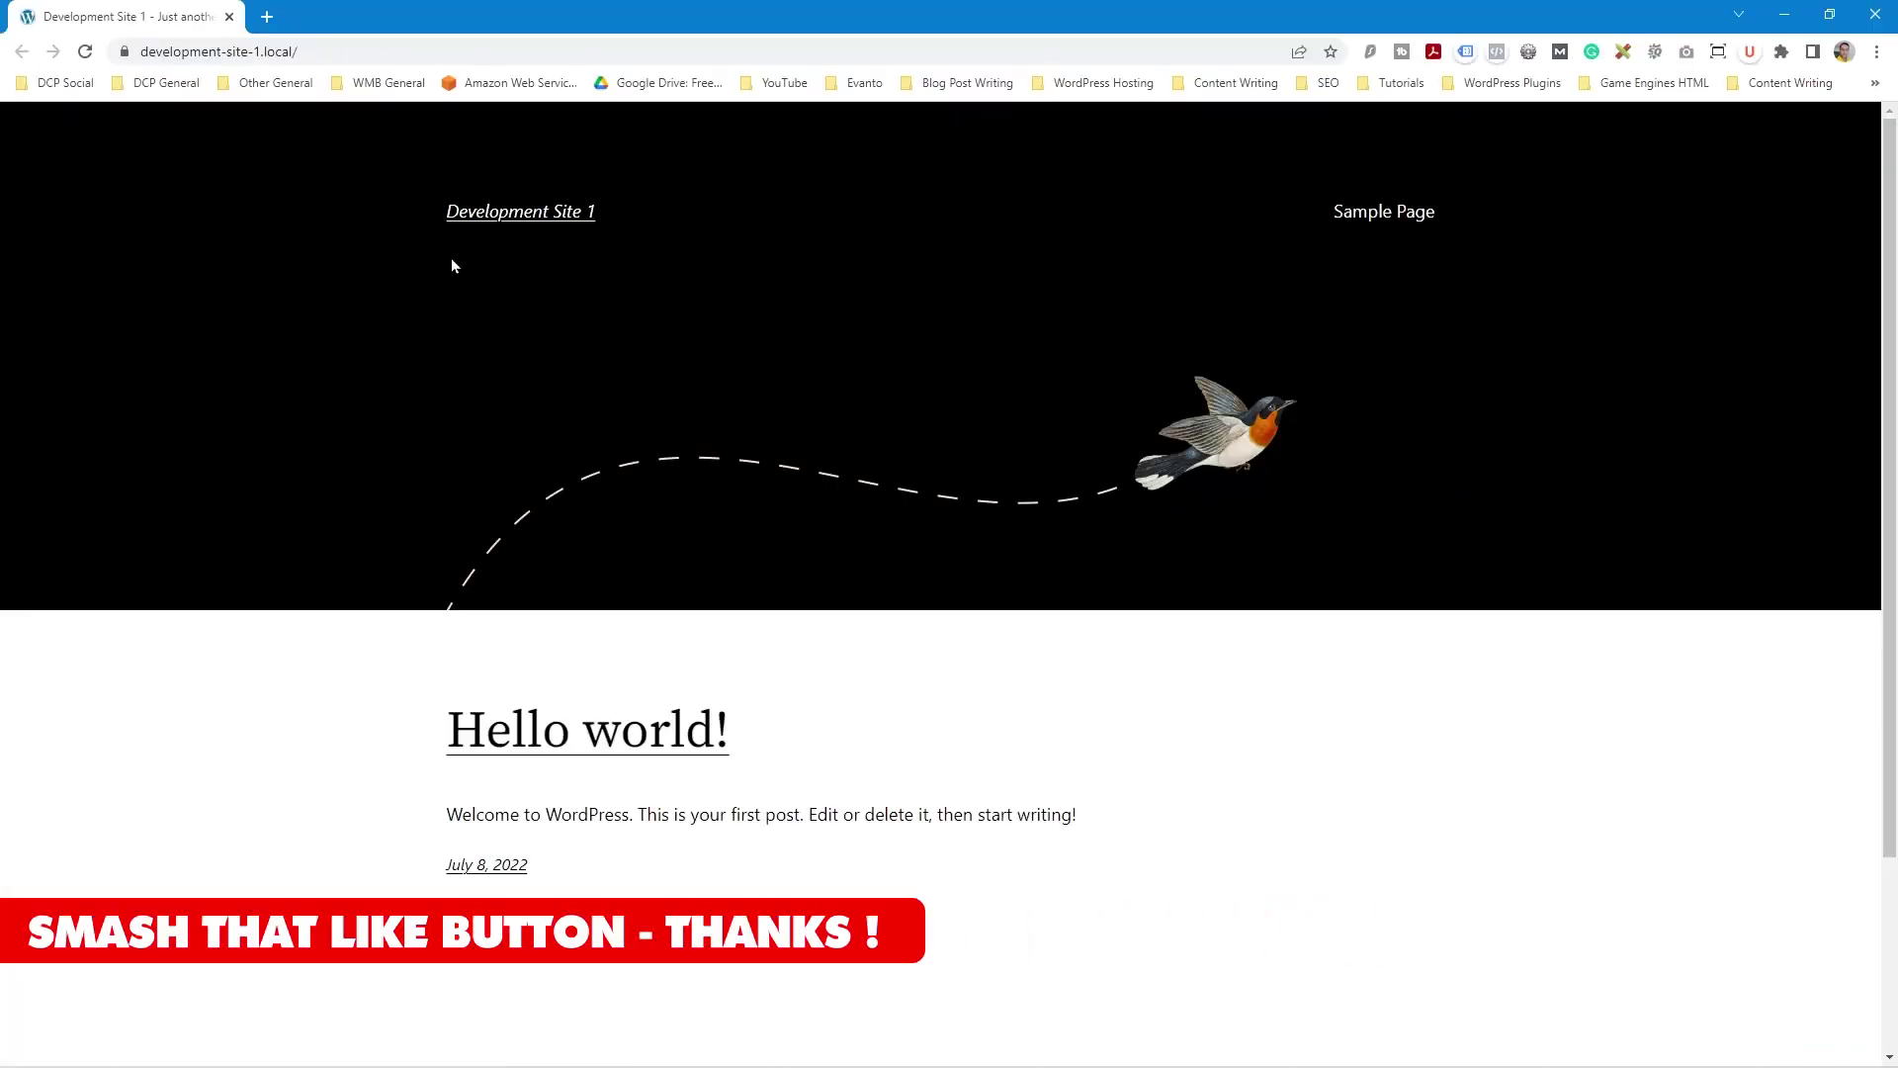
left_click(124, 52)
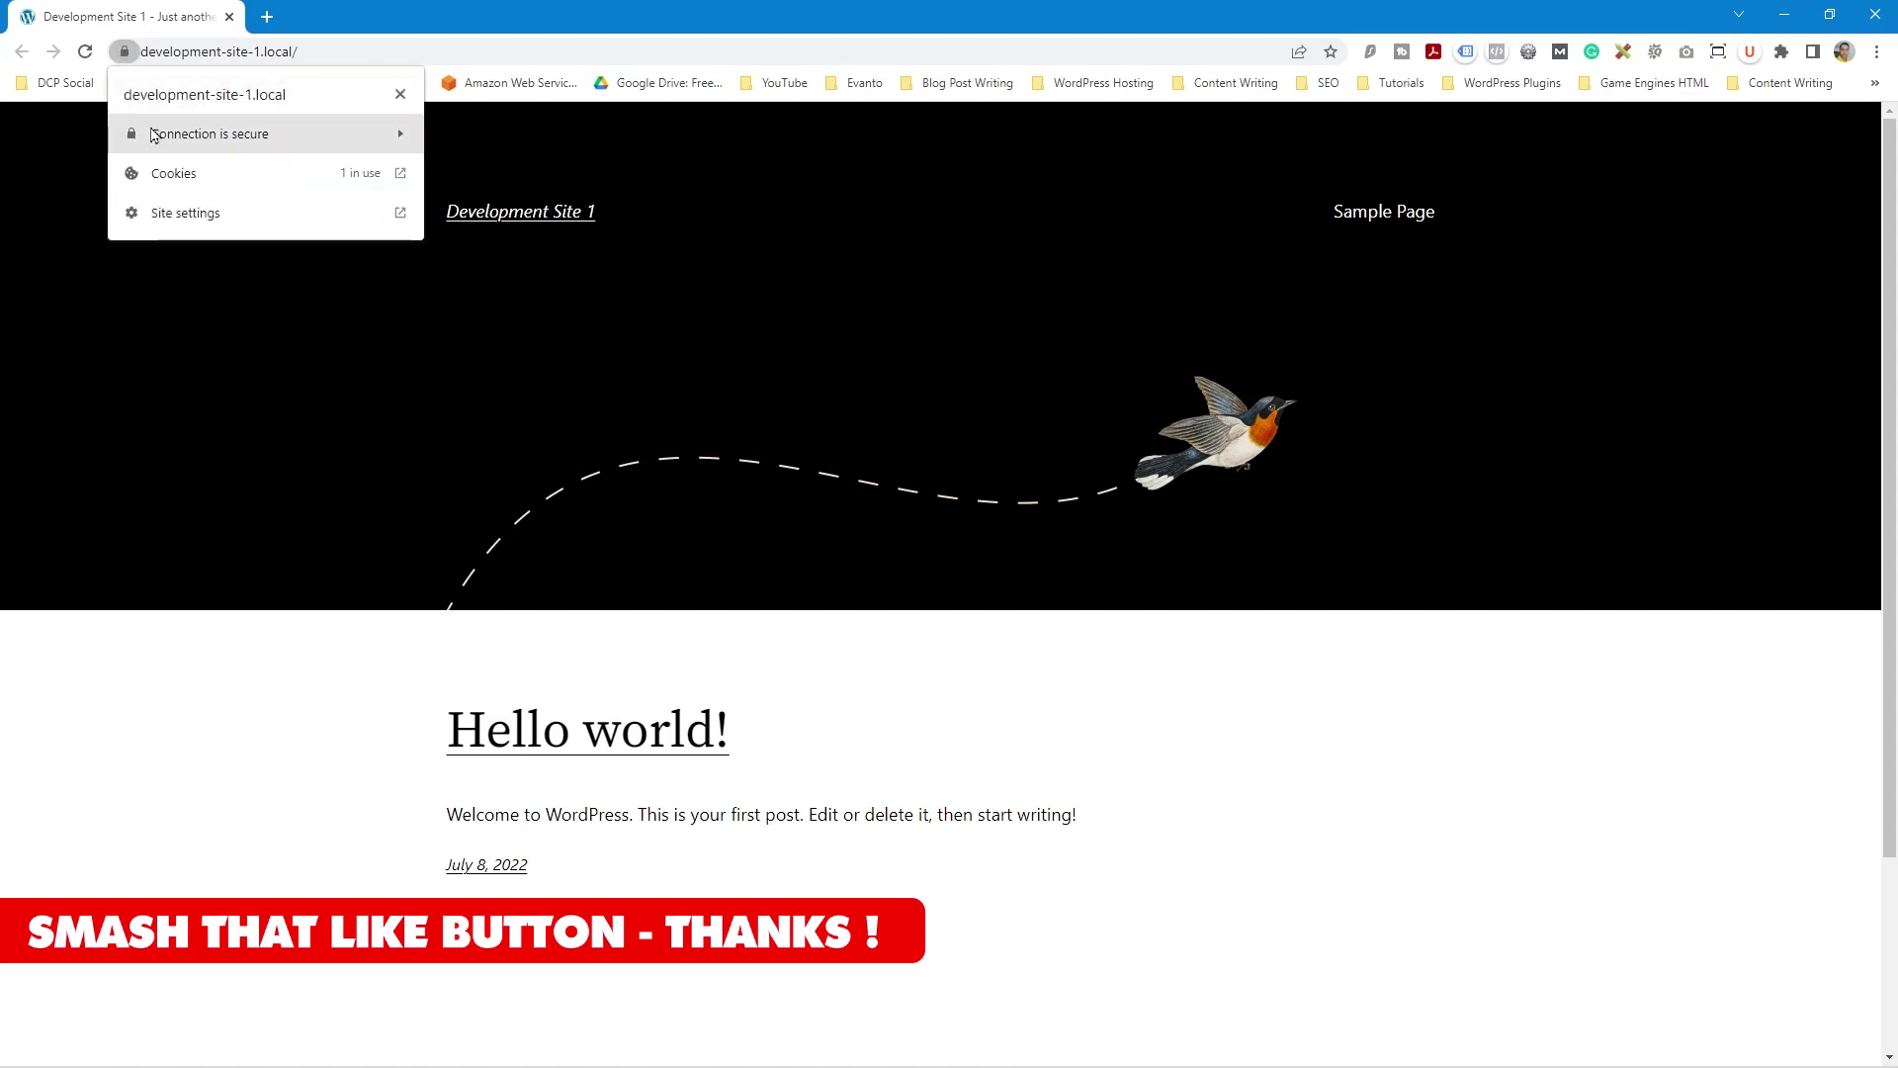
left_click(205, 365)
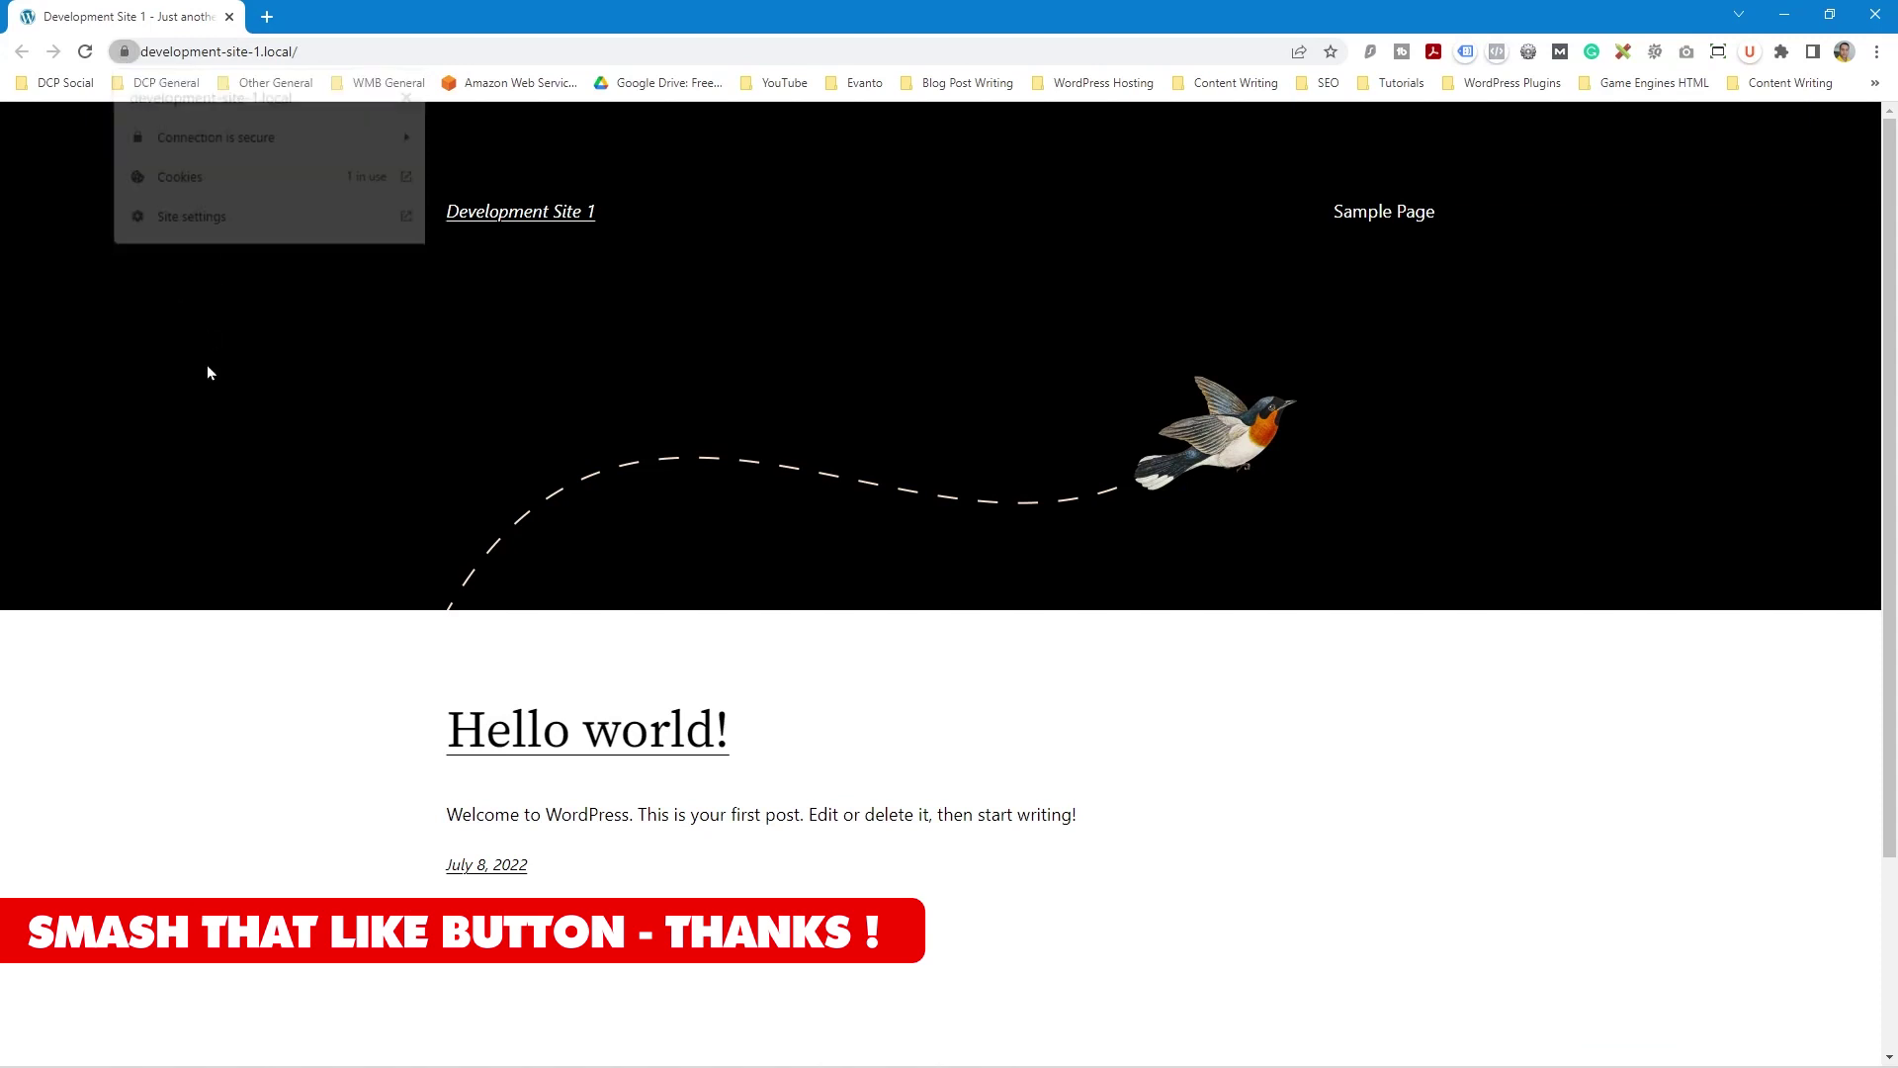
left_click_drag(501, 27, 719, 5)
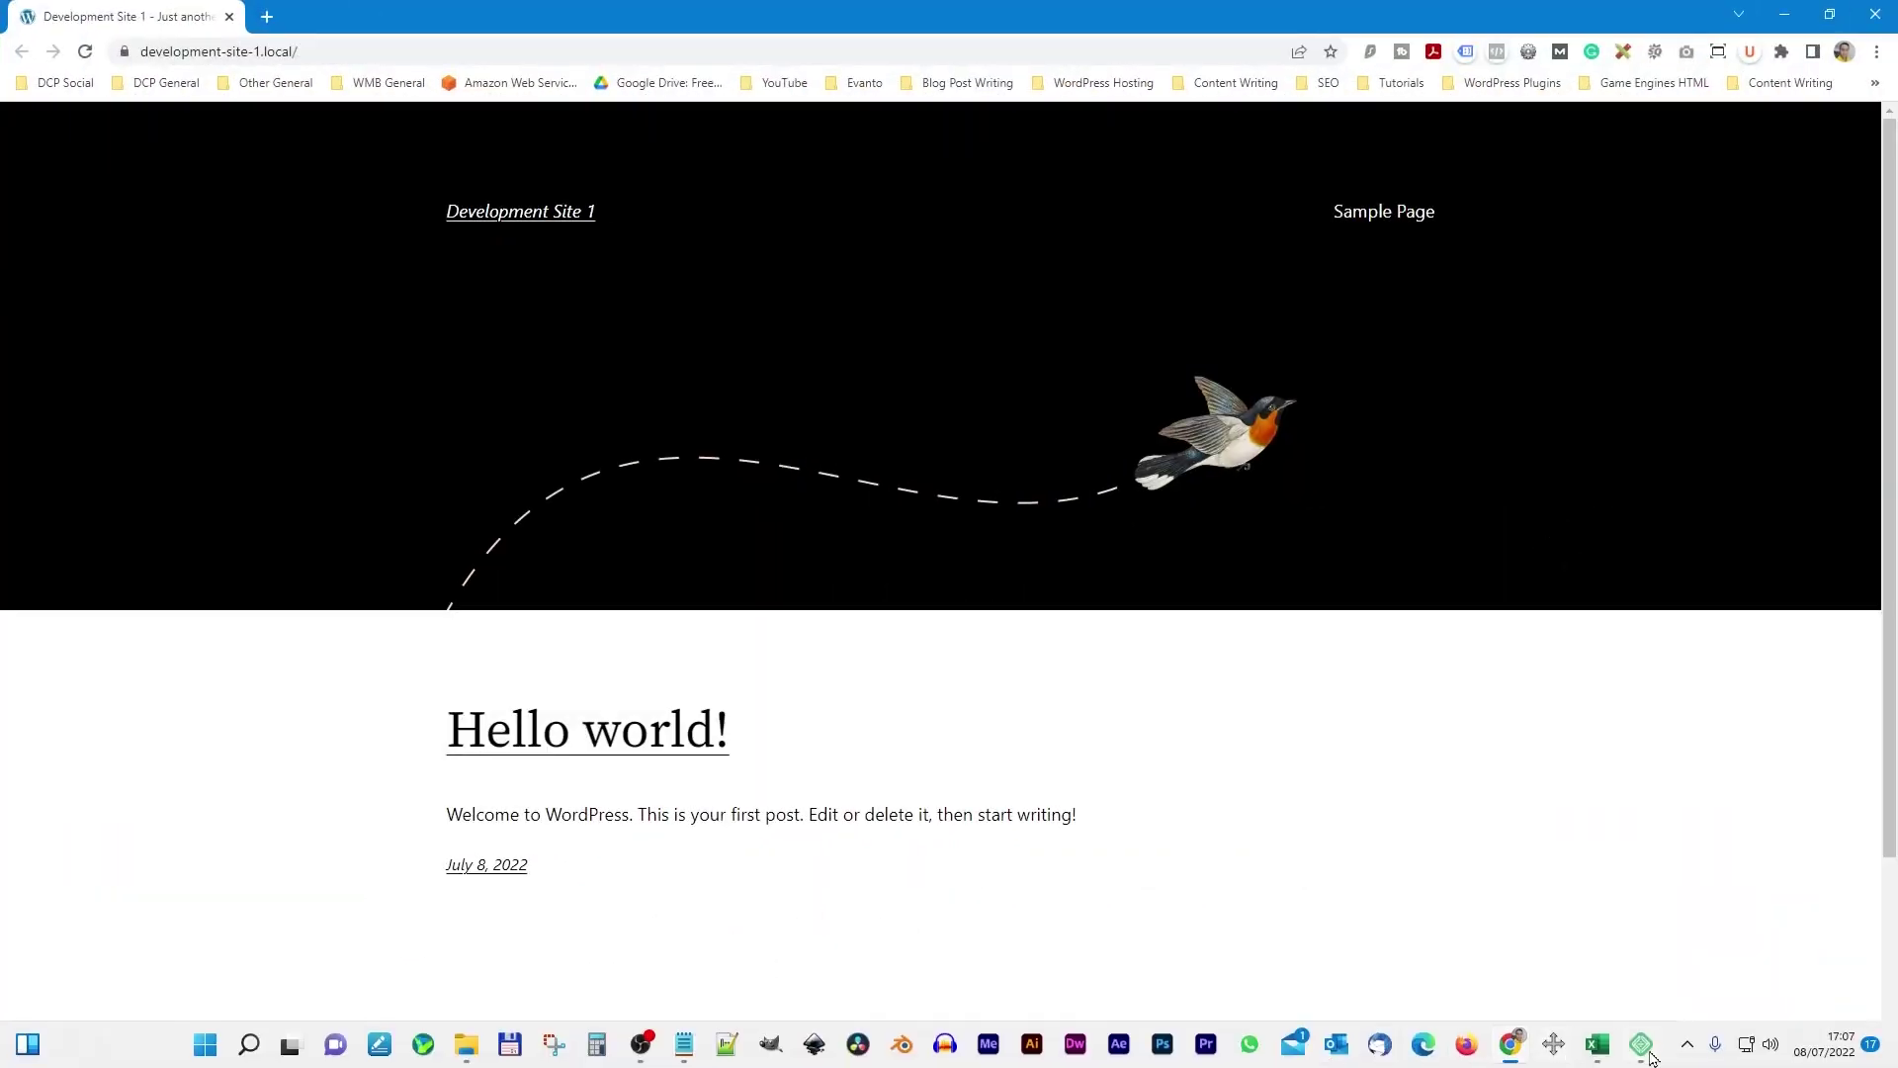
Switch back to Local and open the WordPress admin dashboard of Development Site 1
left_click(1645, 1050)
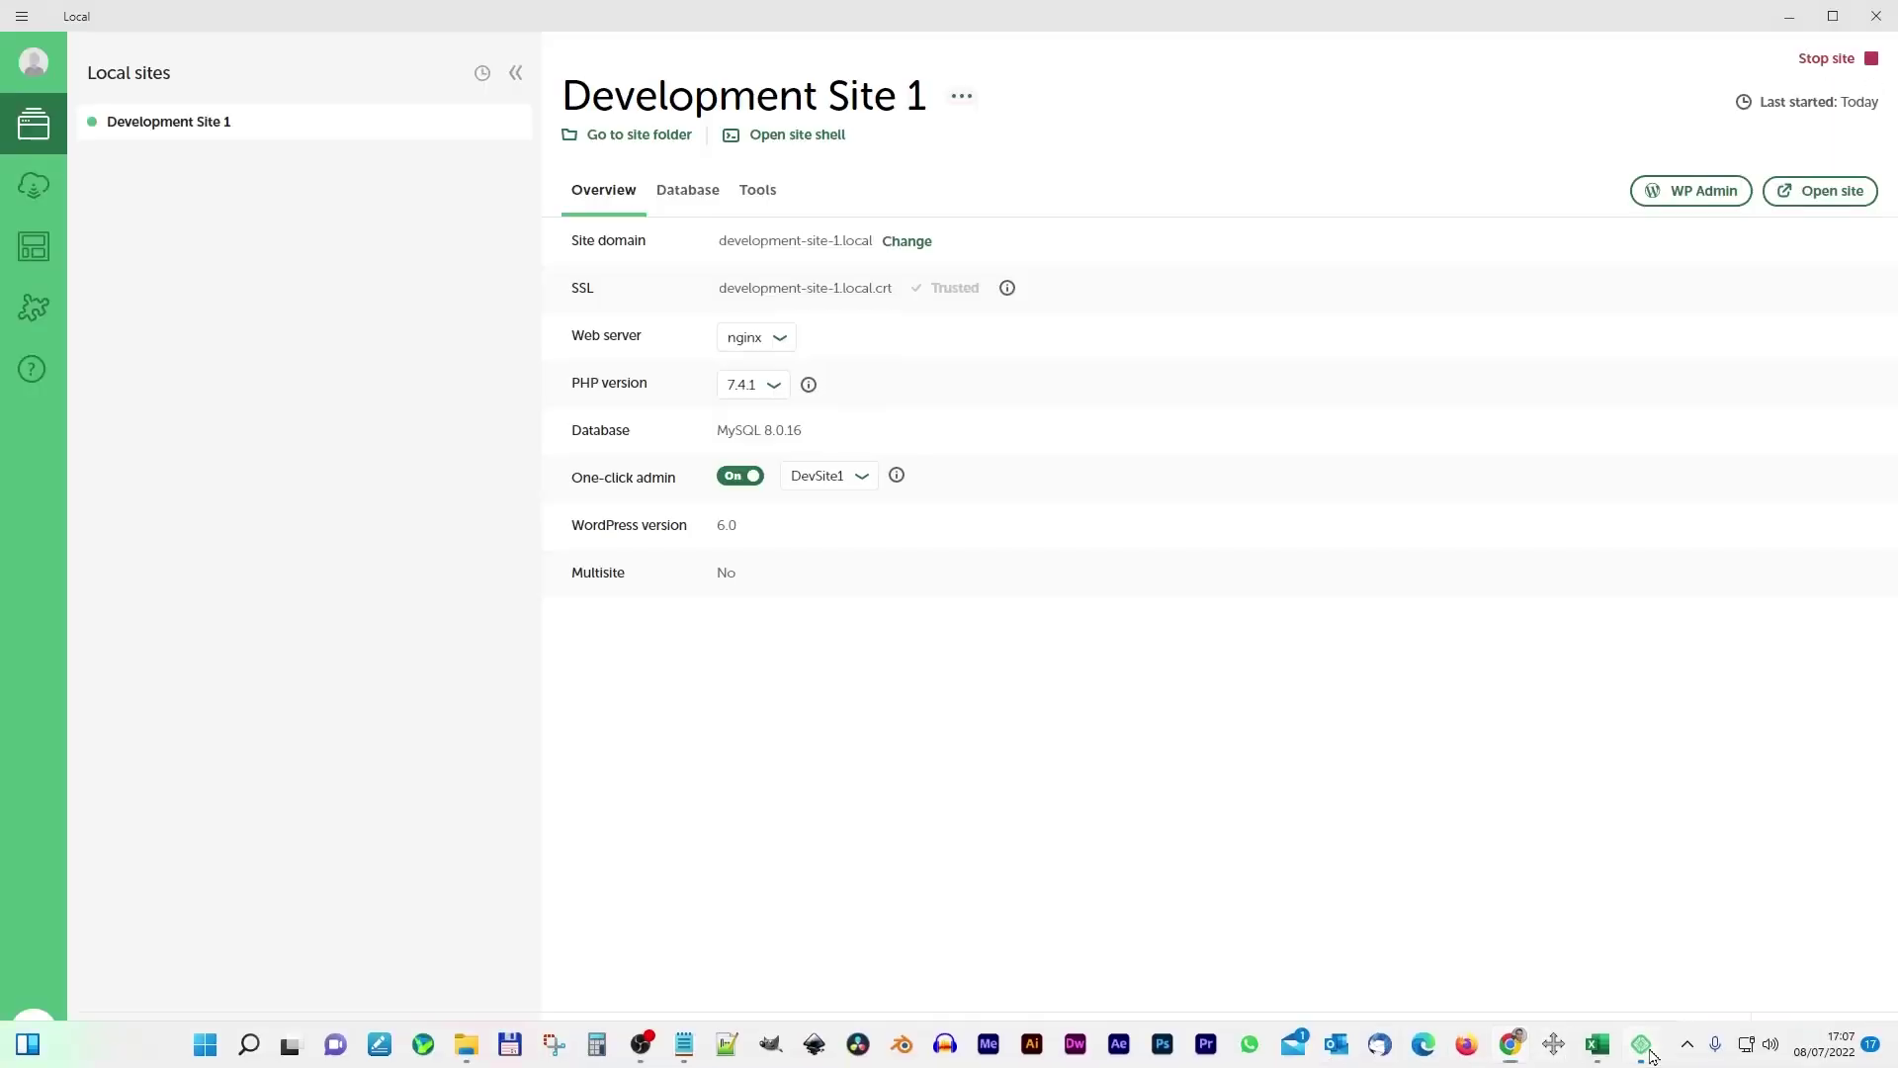
left_click(1686, 197)
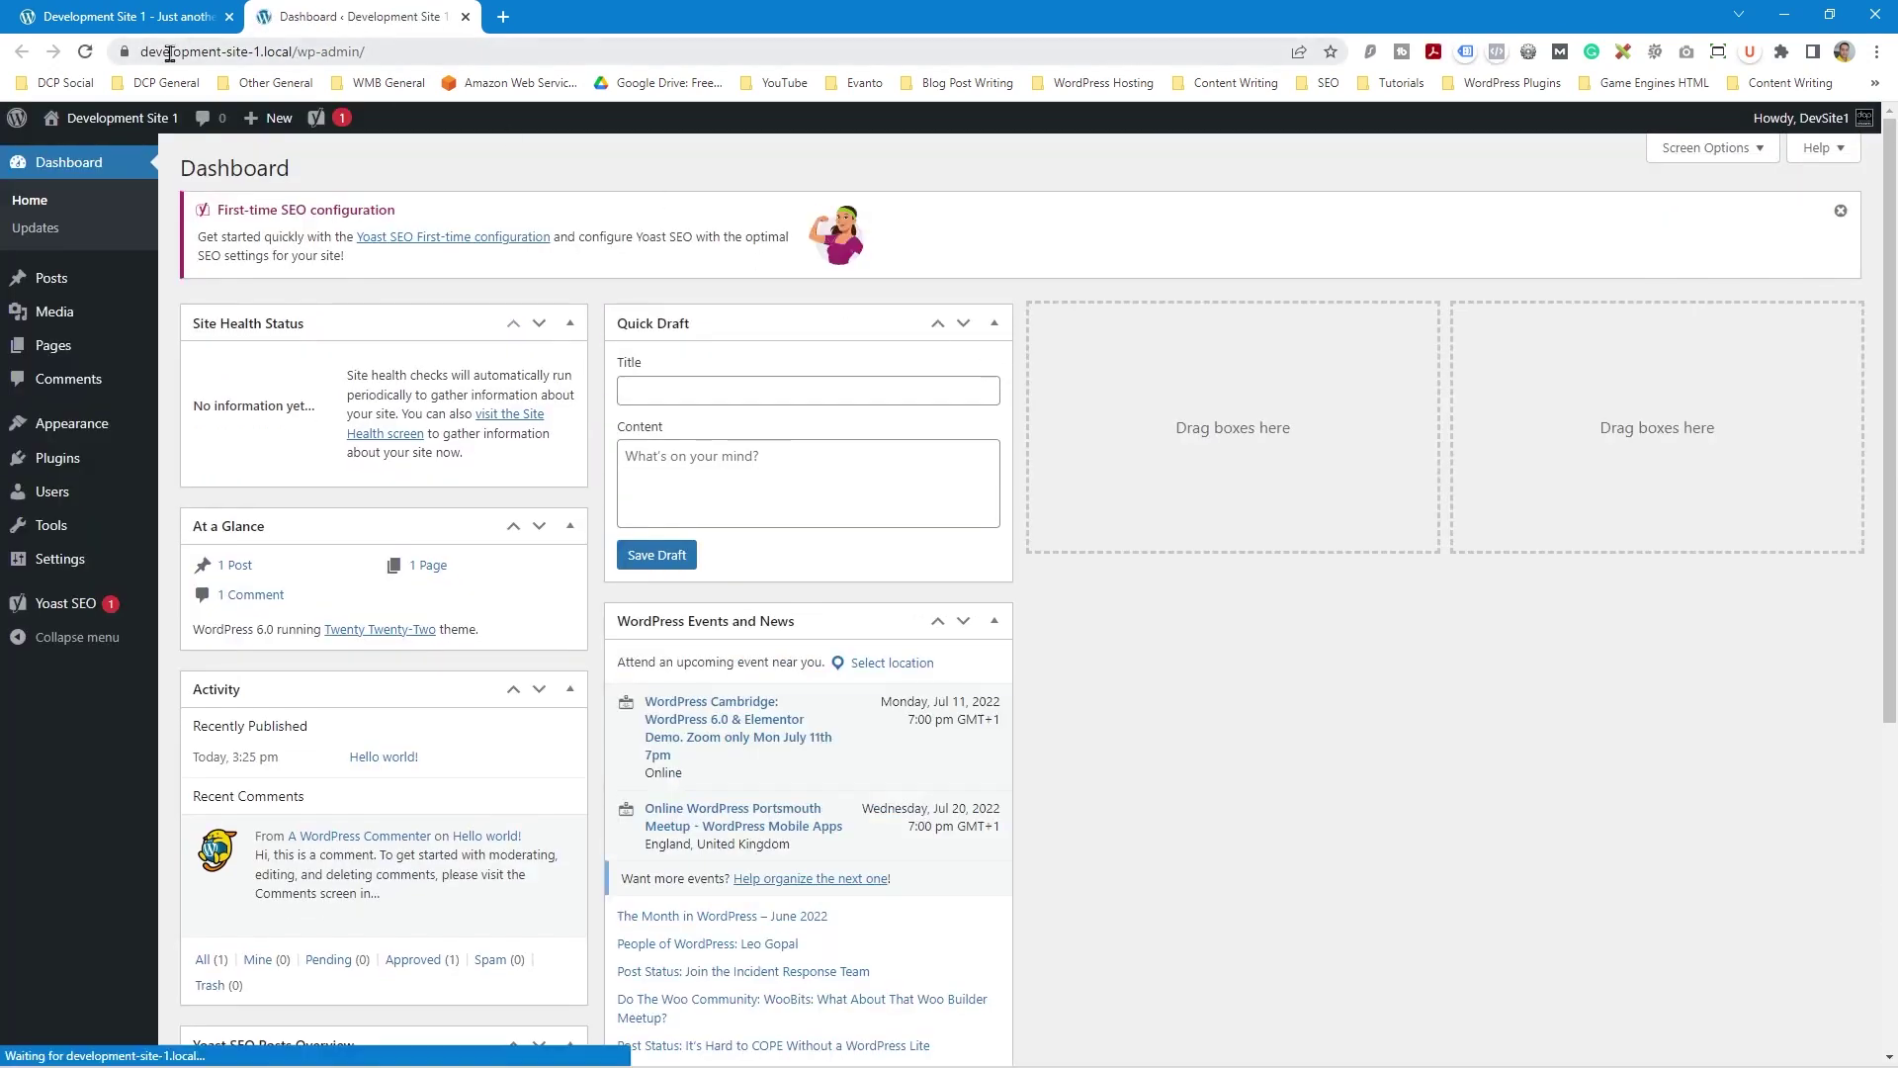
left_click(294, 54)
View the site's SSL certificate details from the connection security information, and close the certificate
left_click(123, 51)
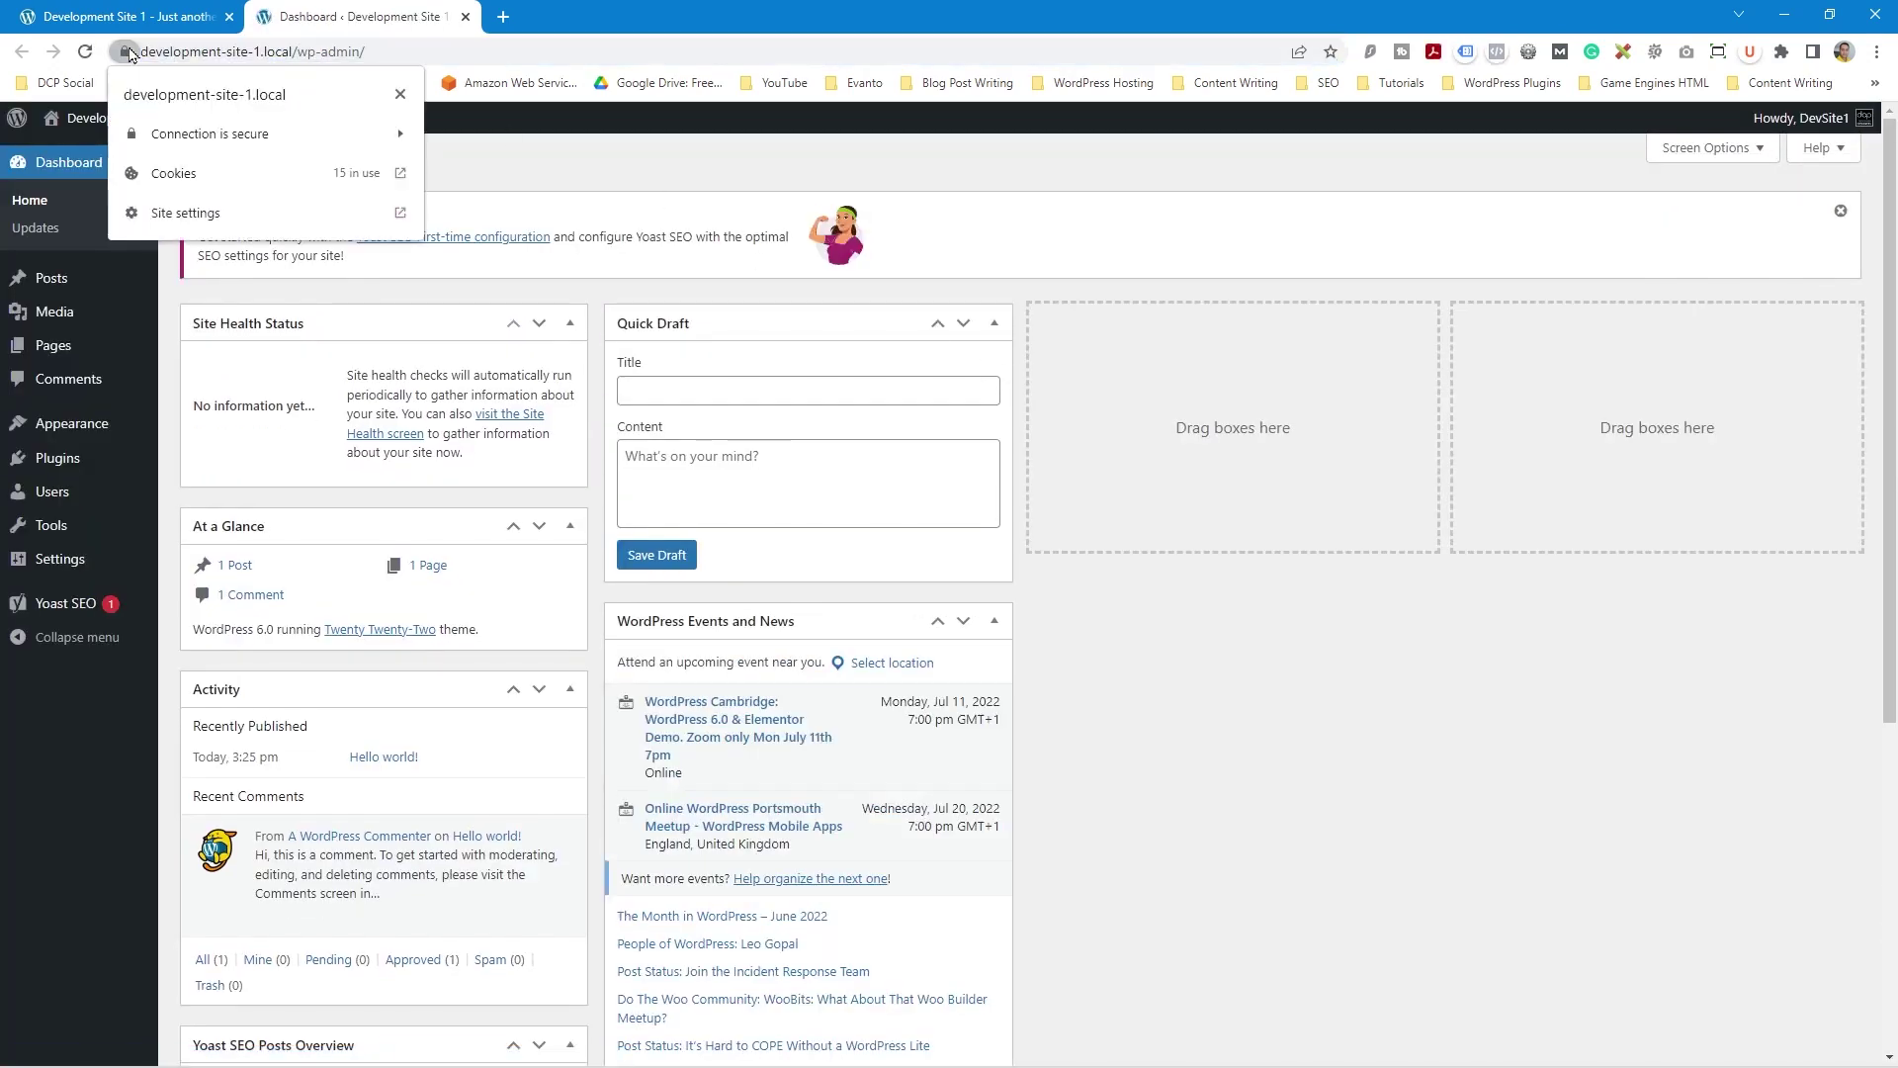
left_click(247, 136)
left_click(210, 263)
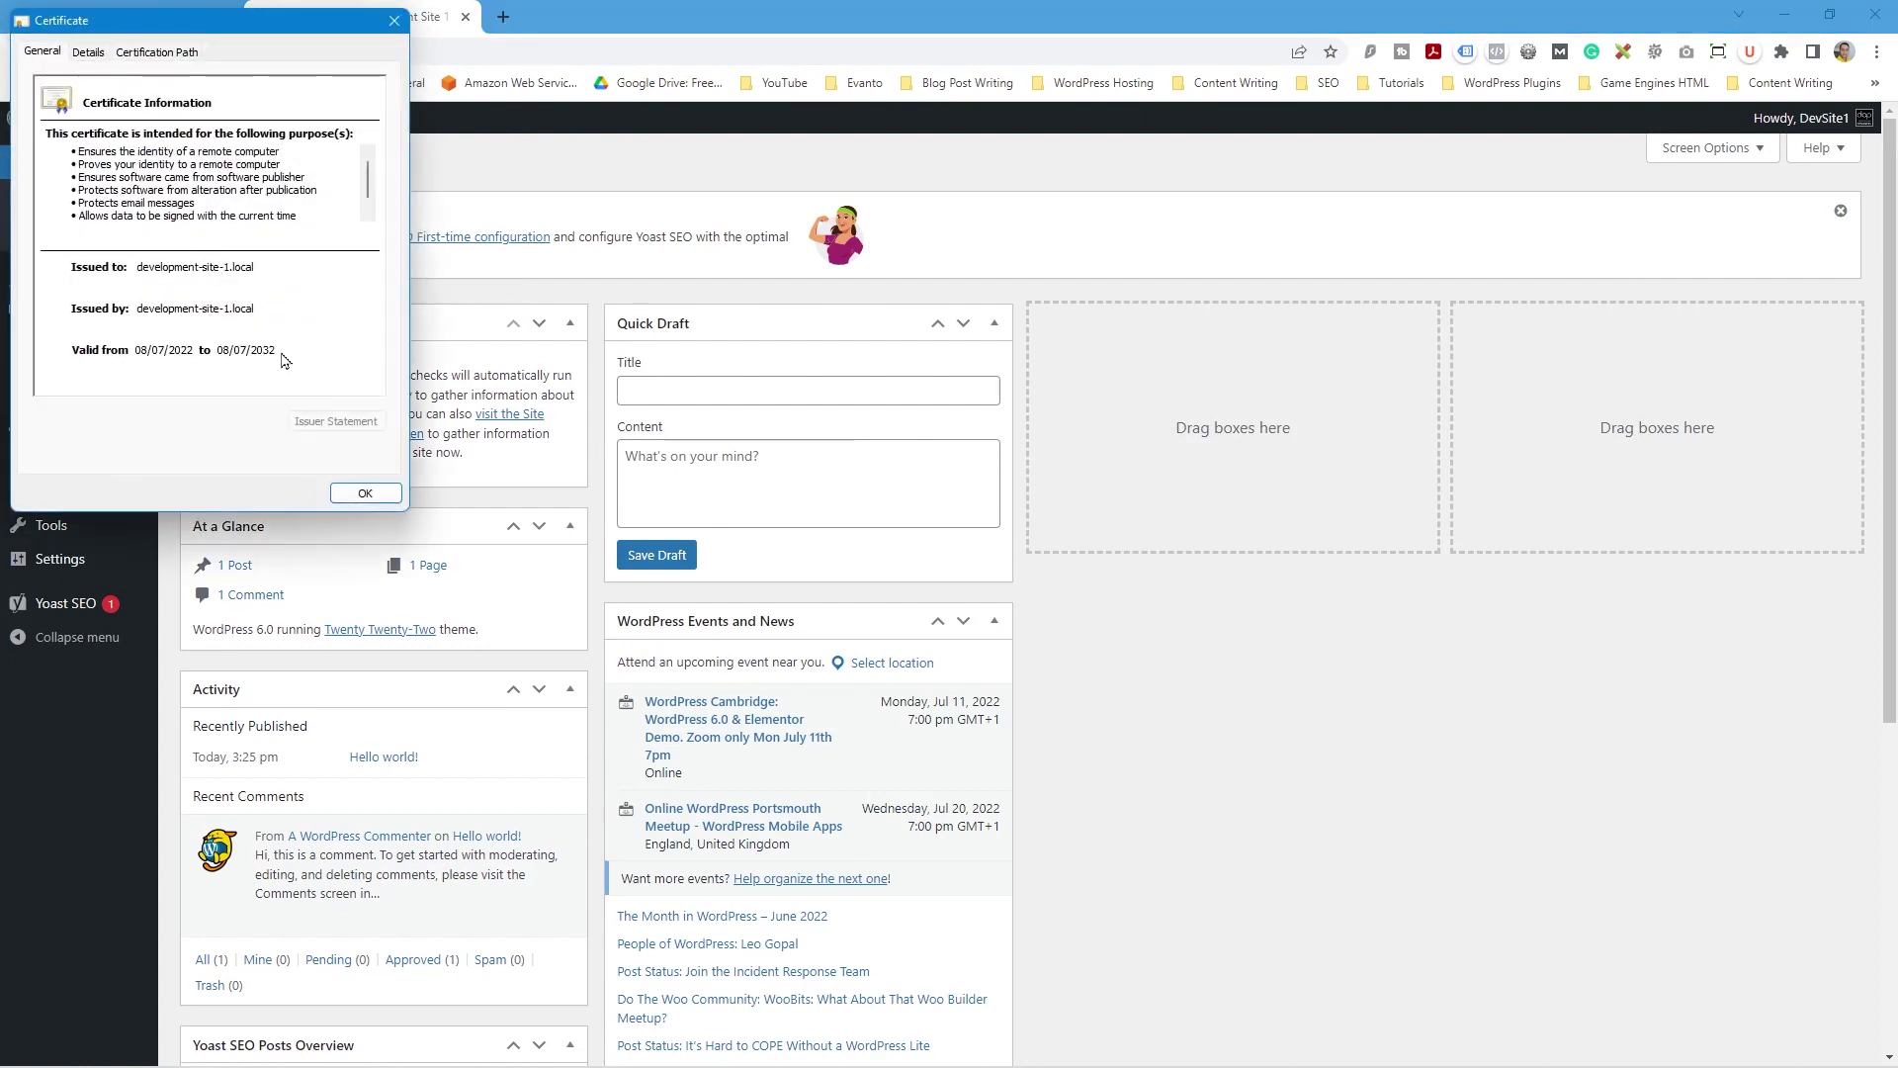
left_click(394, 20)
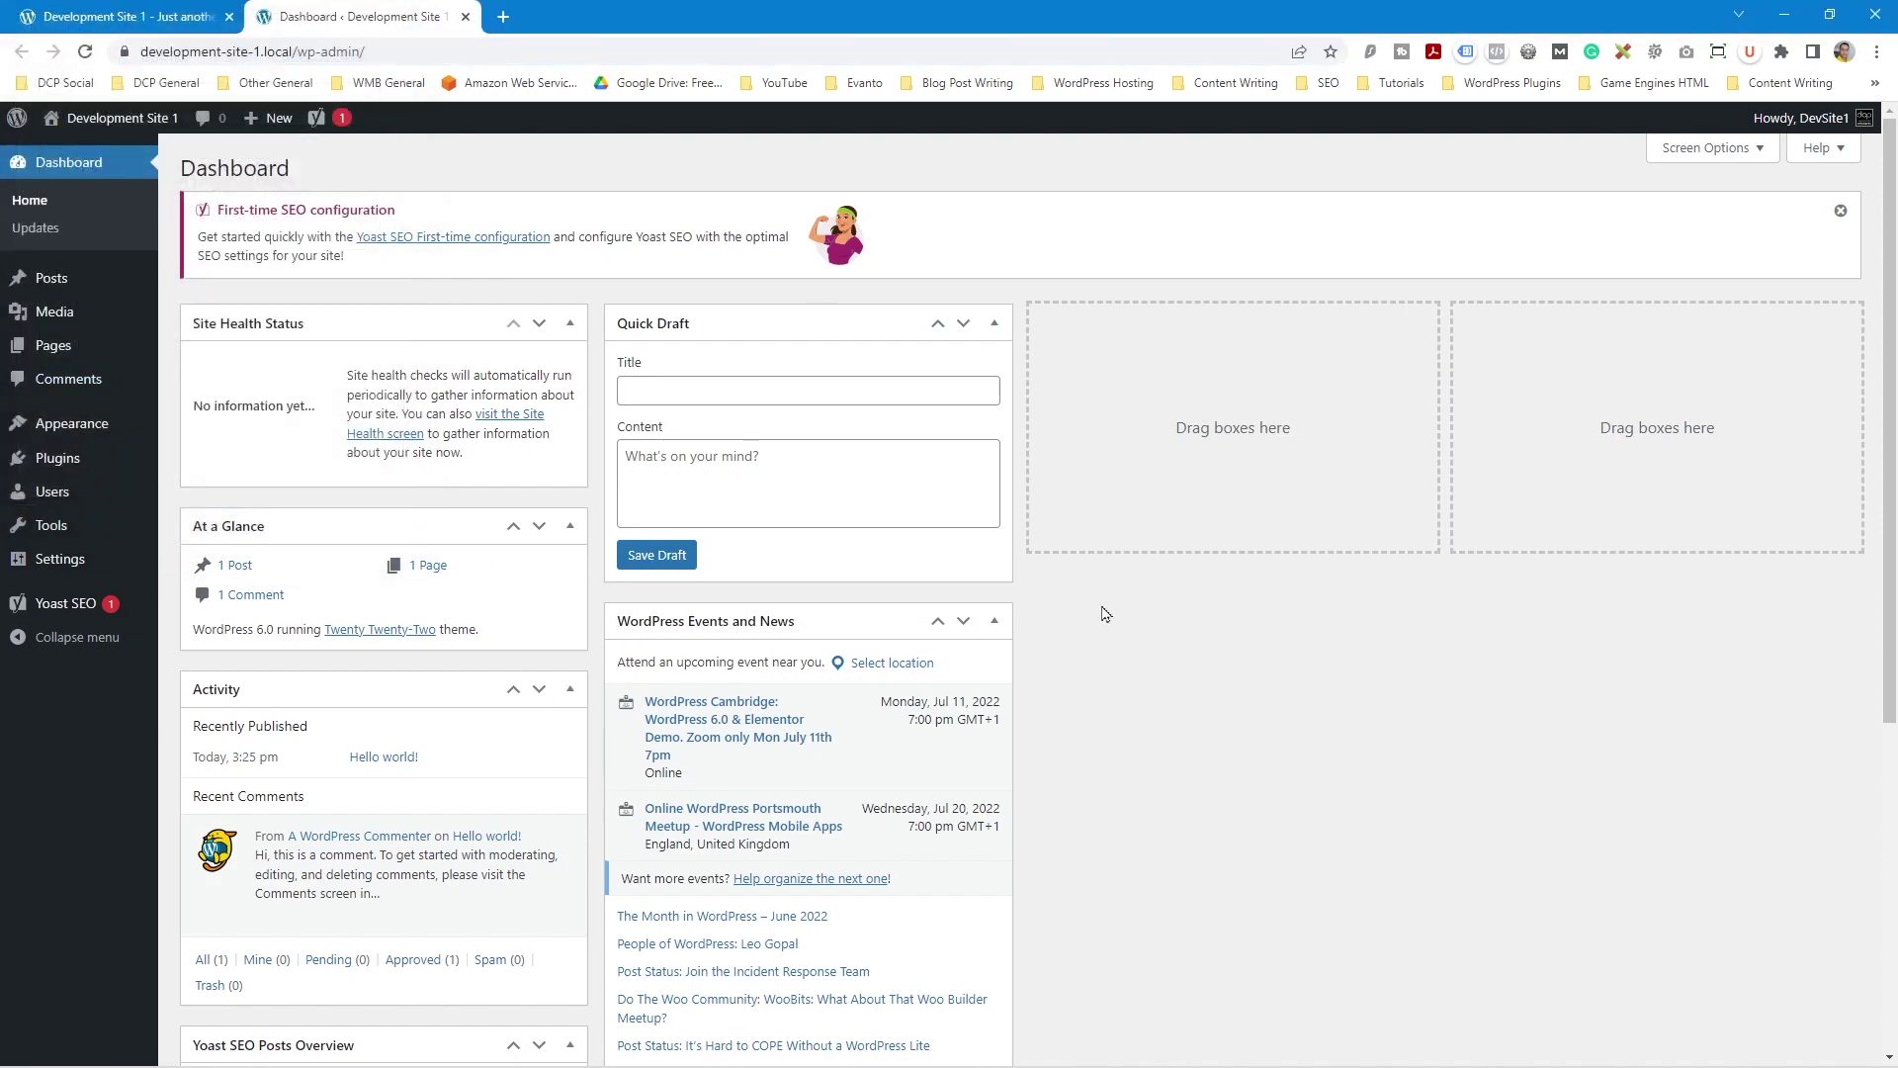
Open the site's installed plugins and review the Better Search Replace and Yoast SEO entries
left_click(50, 457)
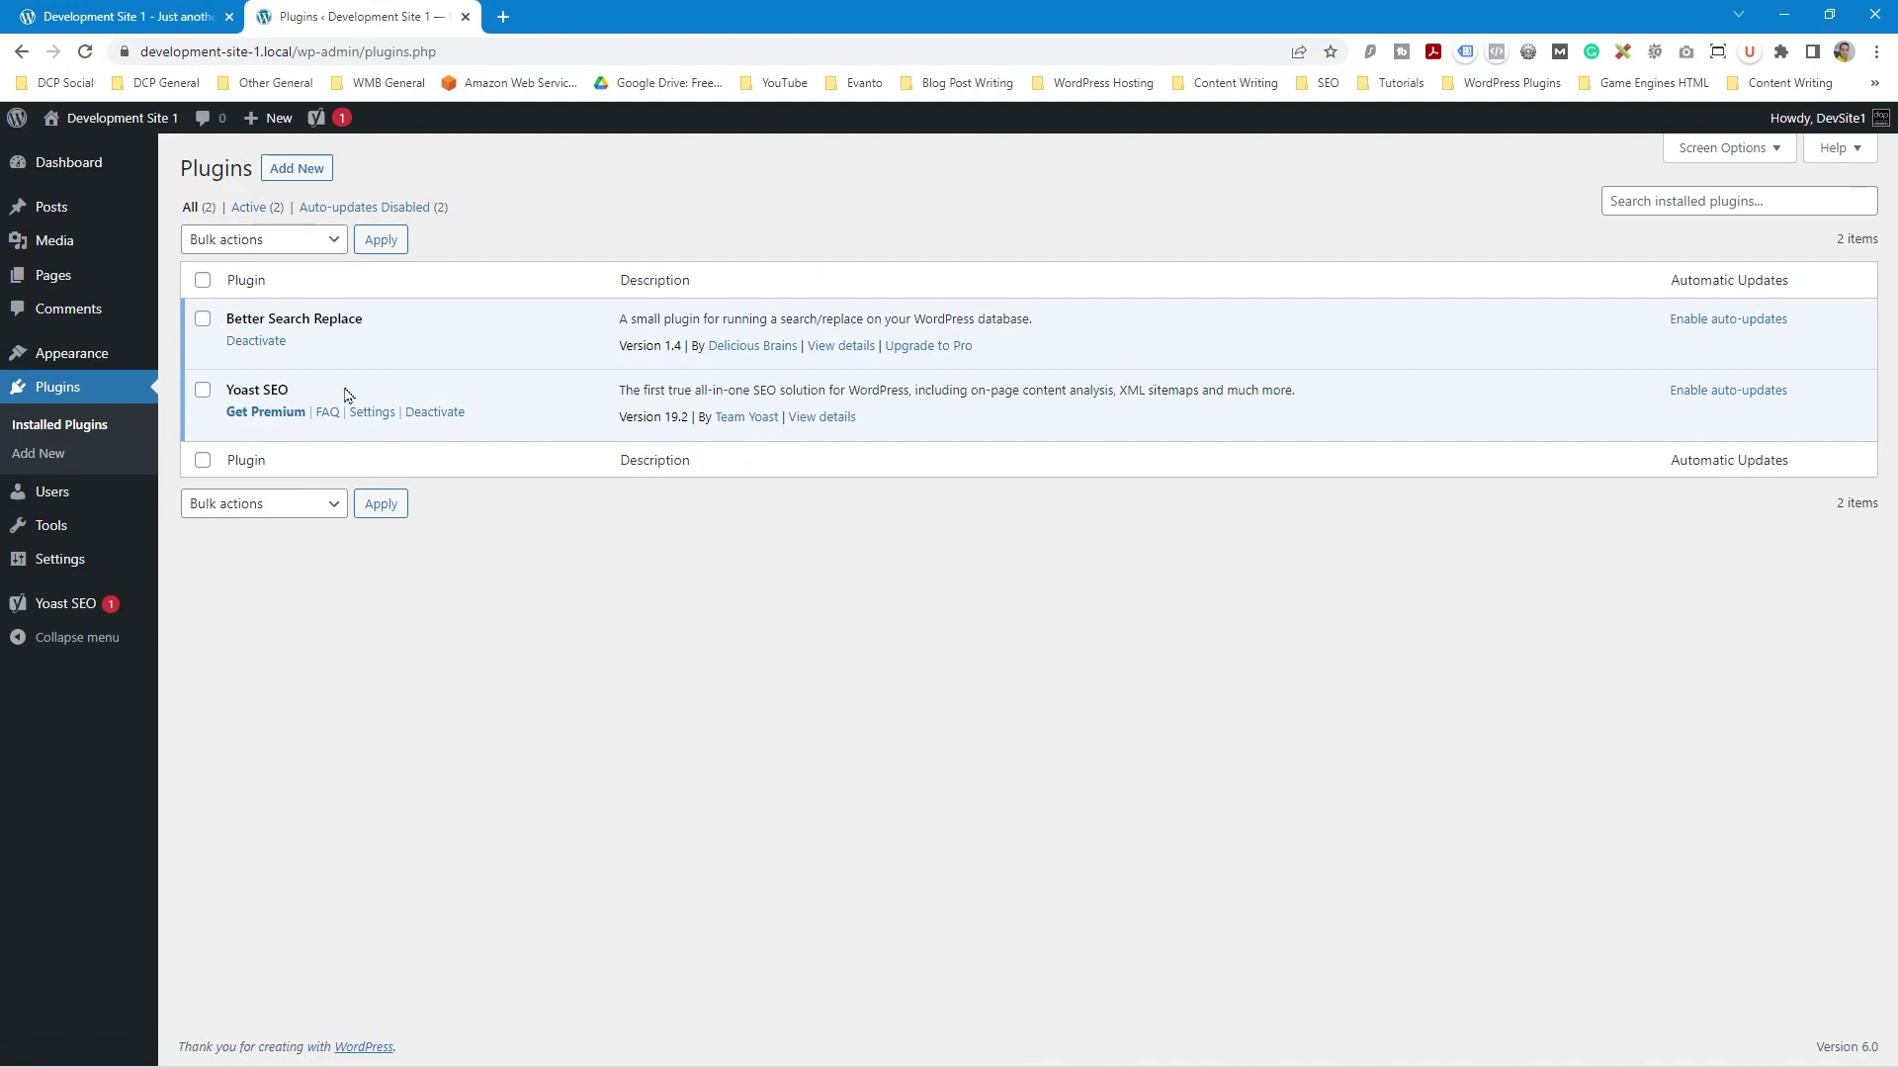
left_click_drag(253, 323, 384, 326)
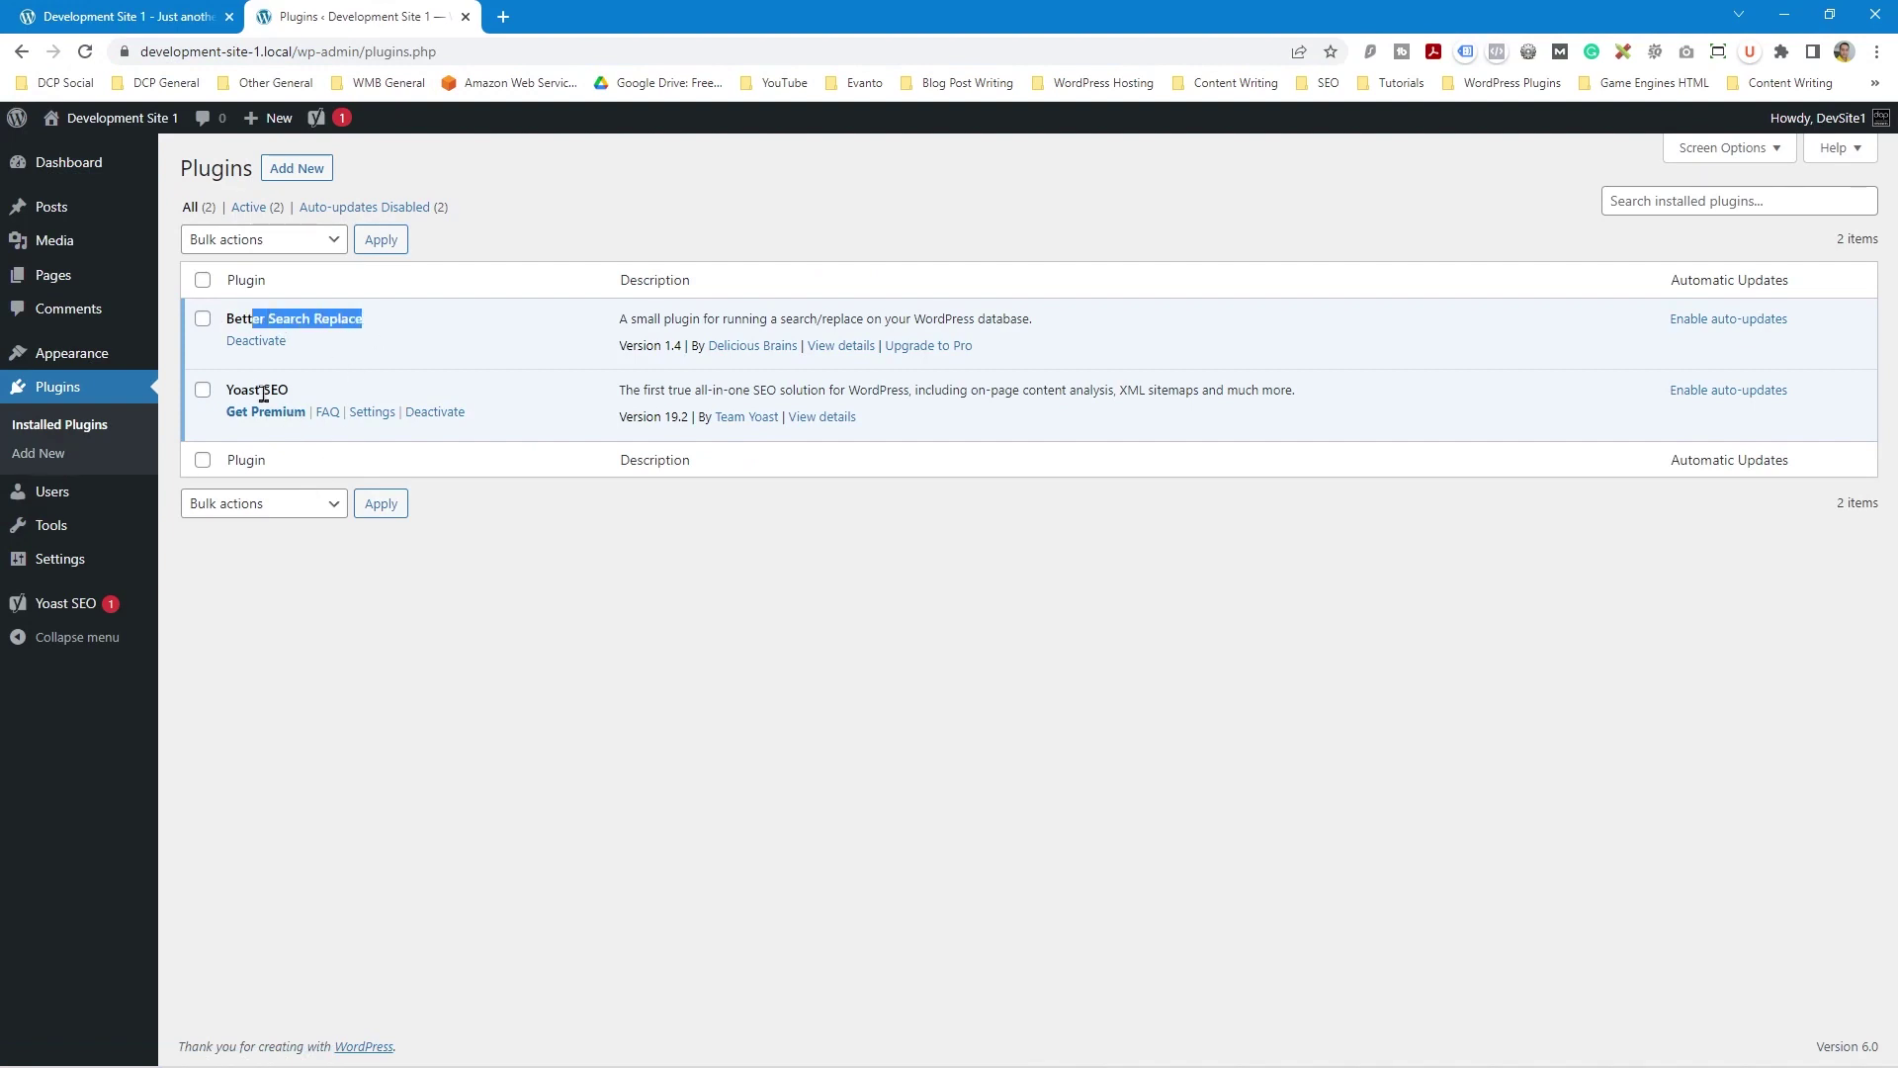
left_click_drag(242, 388, 290, 389)
left_click(514, 543)
Search for new plugins with "recaptcha", then install and activate Login No Captcha reCAPTCHA
left_click(299, 174)
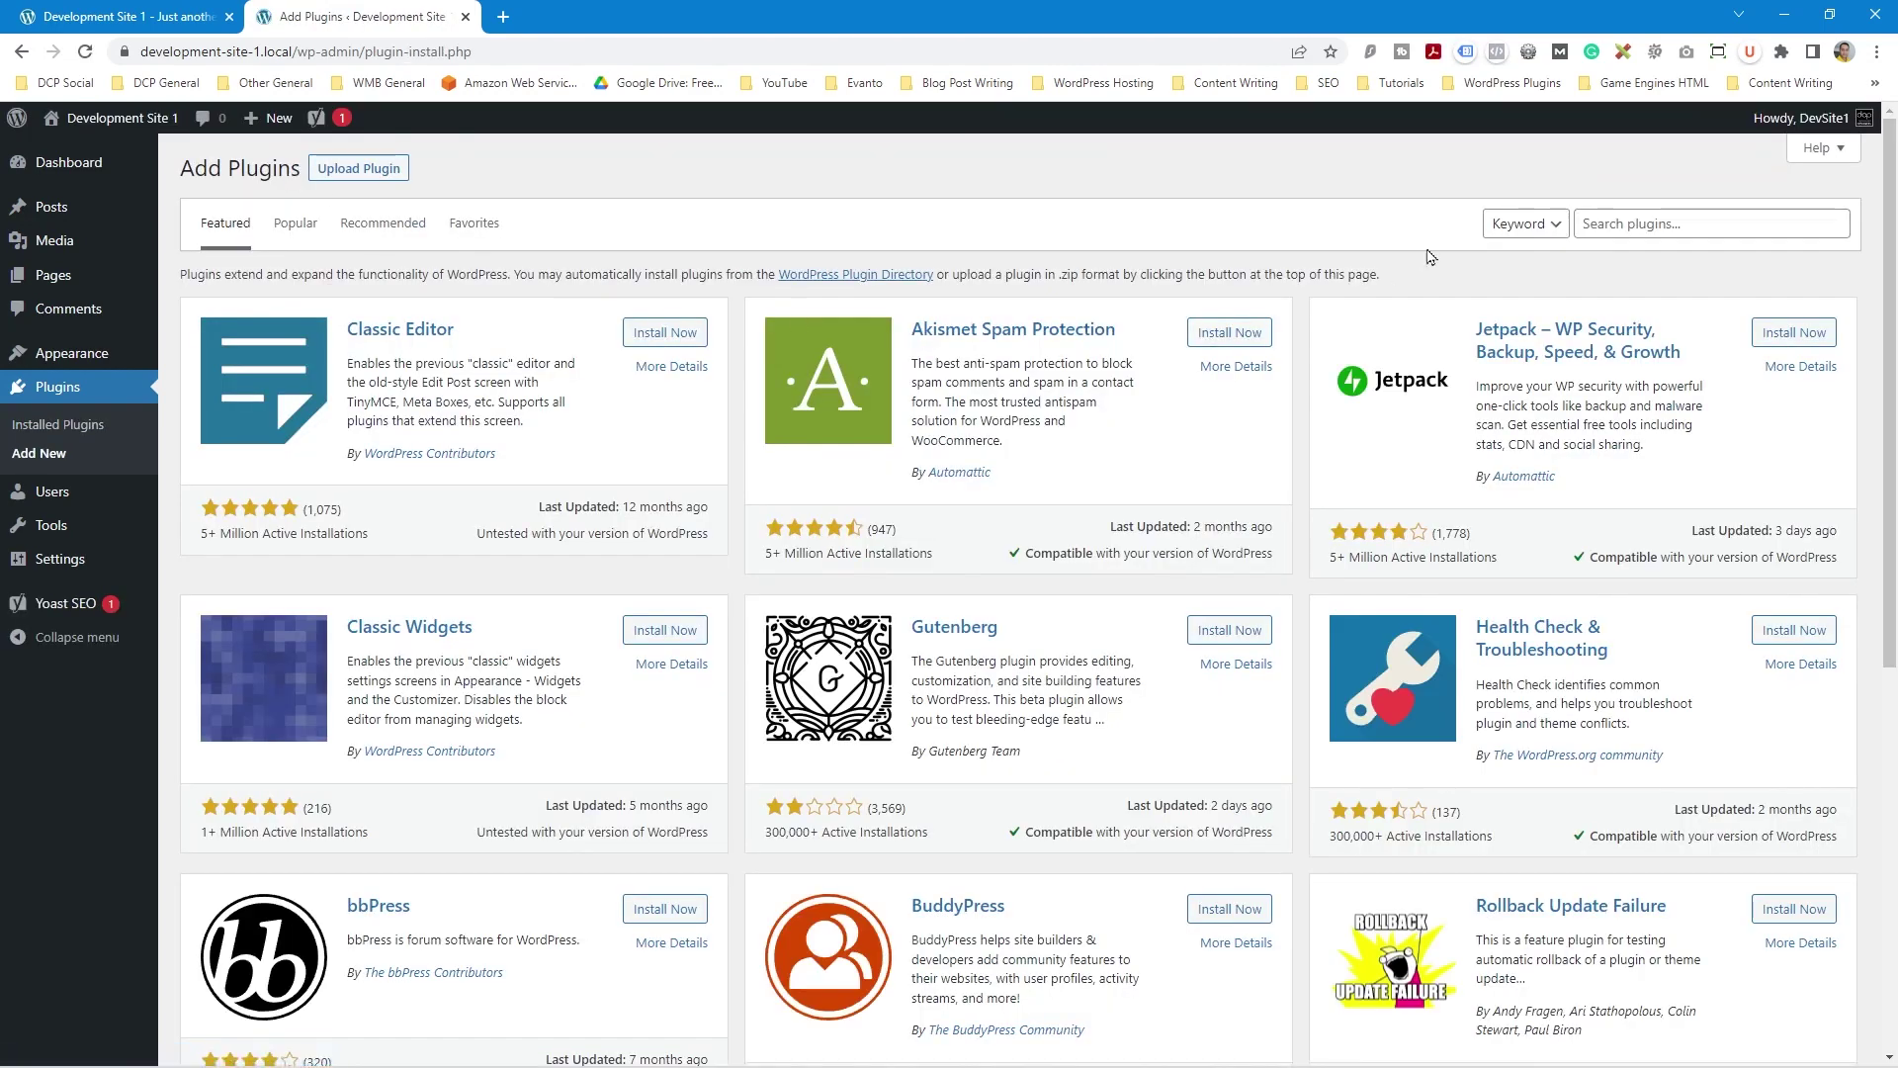
left_click(1643, 233)
type("recaptcha")
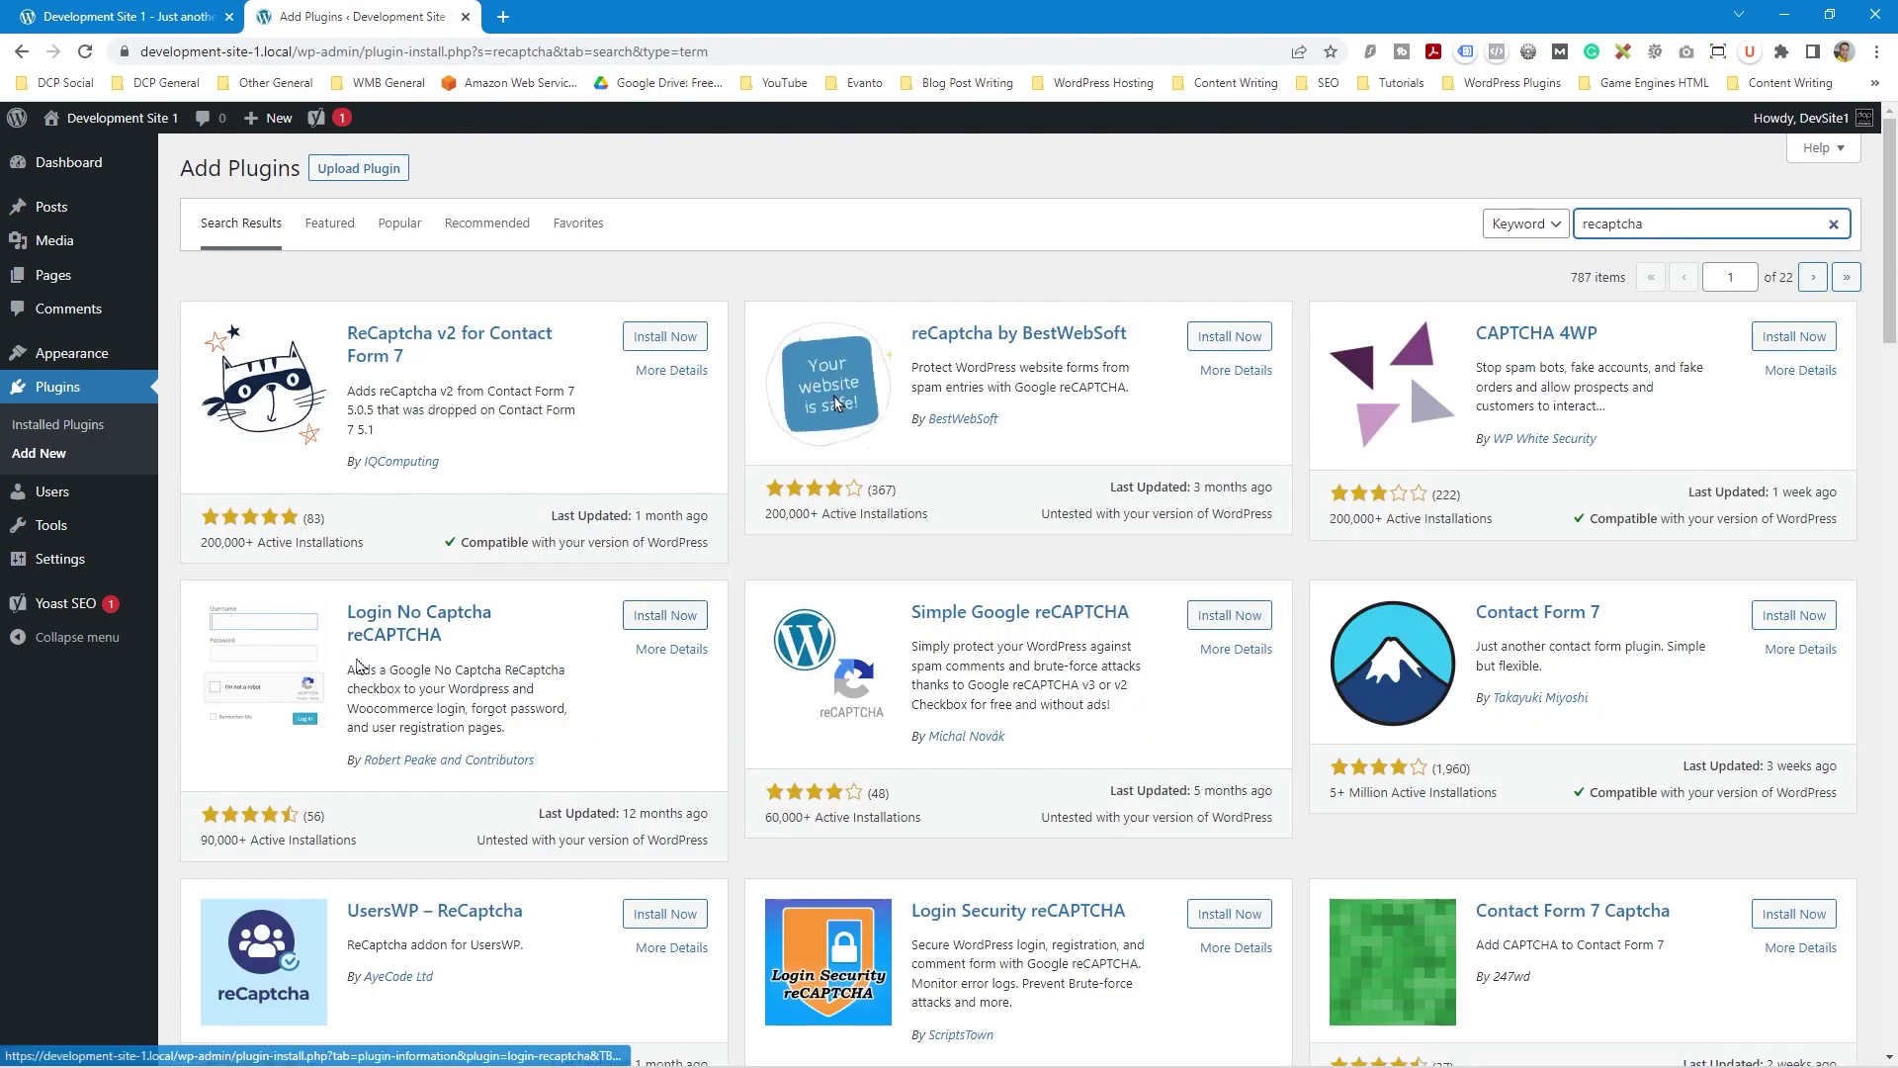
left_click(662, 614)
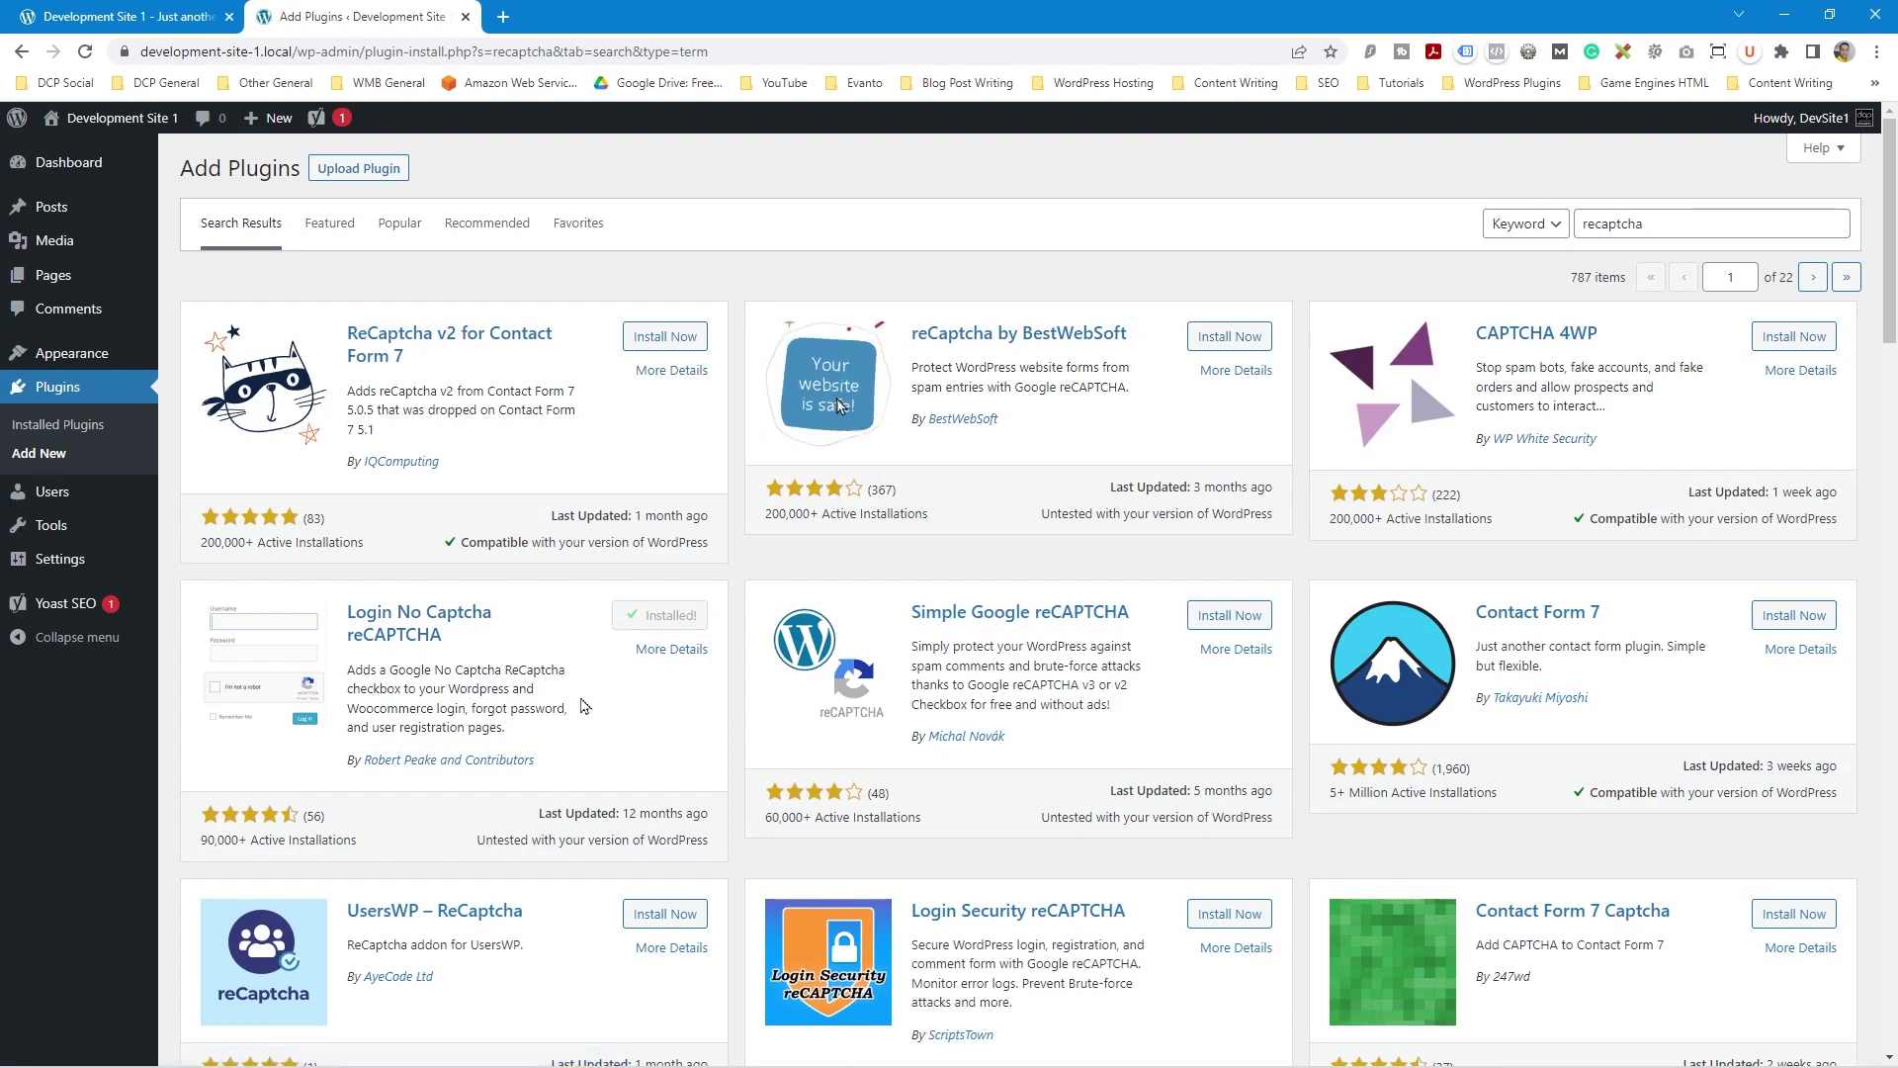
left_click(692, 620)
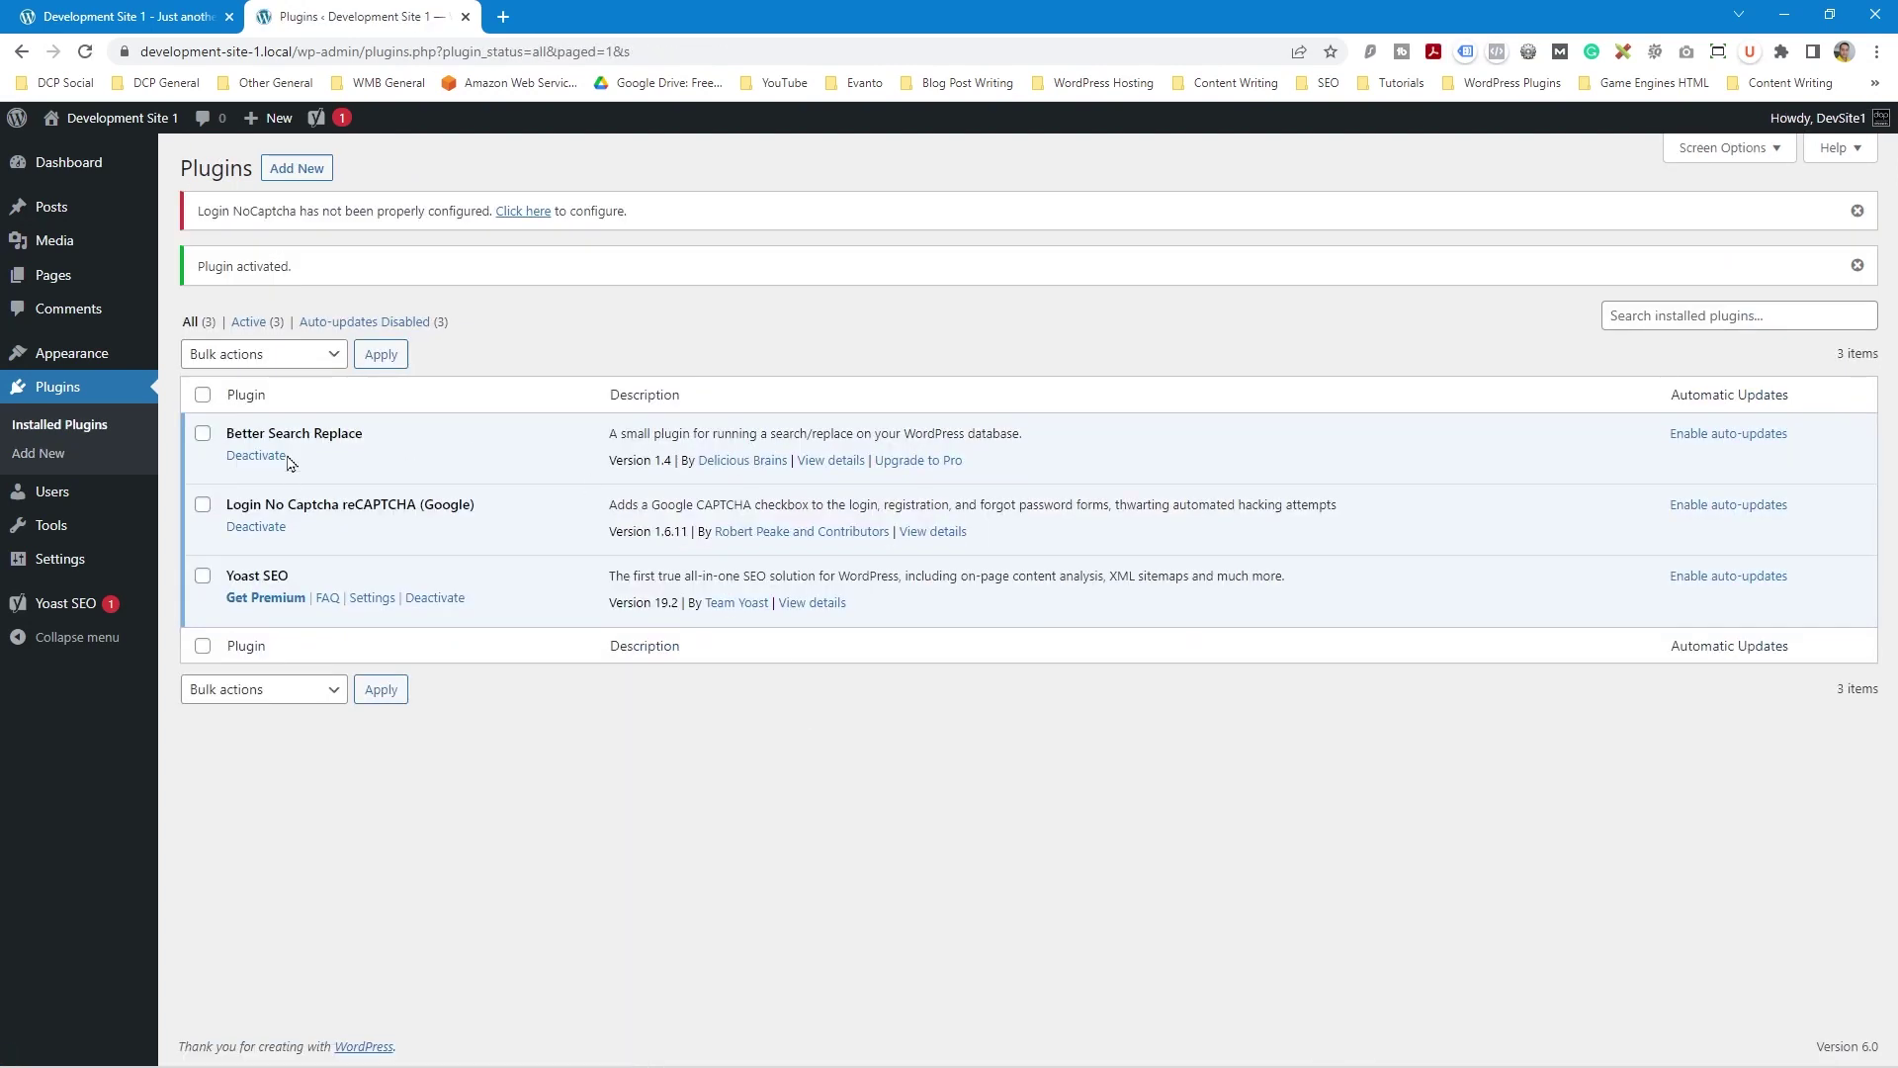
Check the Login No Captcha reCAPTCHA (Google) entry among the installed plugins and its page under the WordPress settings
left_click_drag(237, 505, 534, 516)
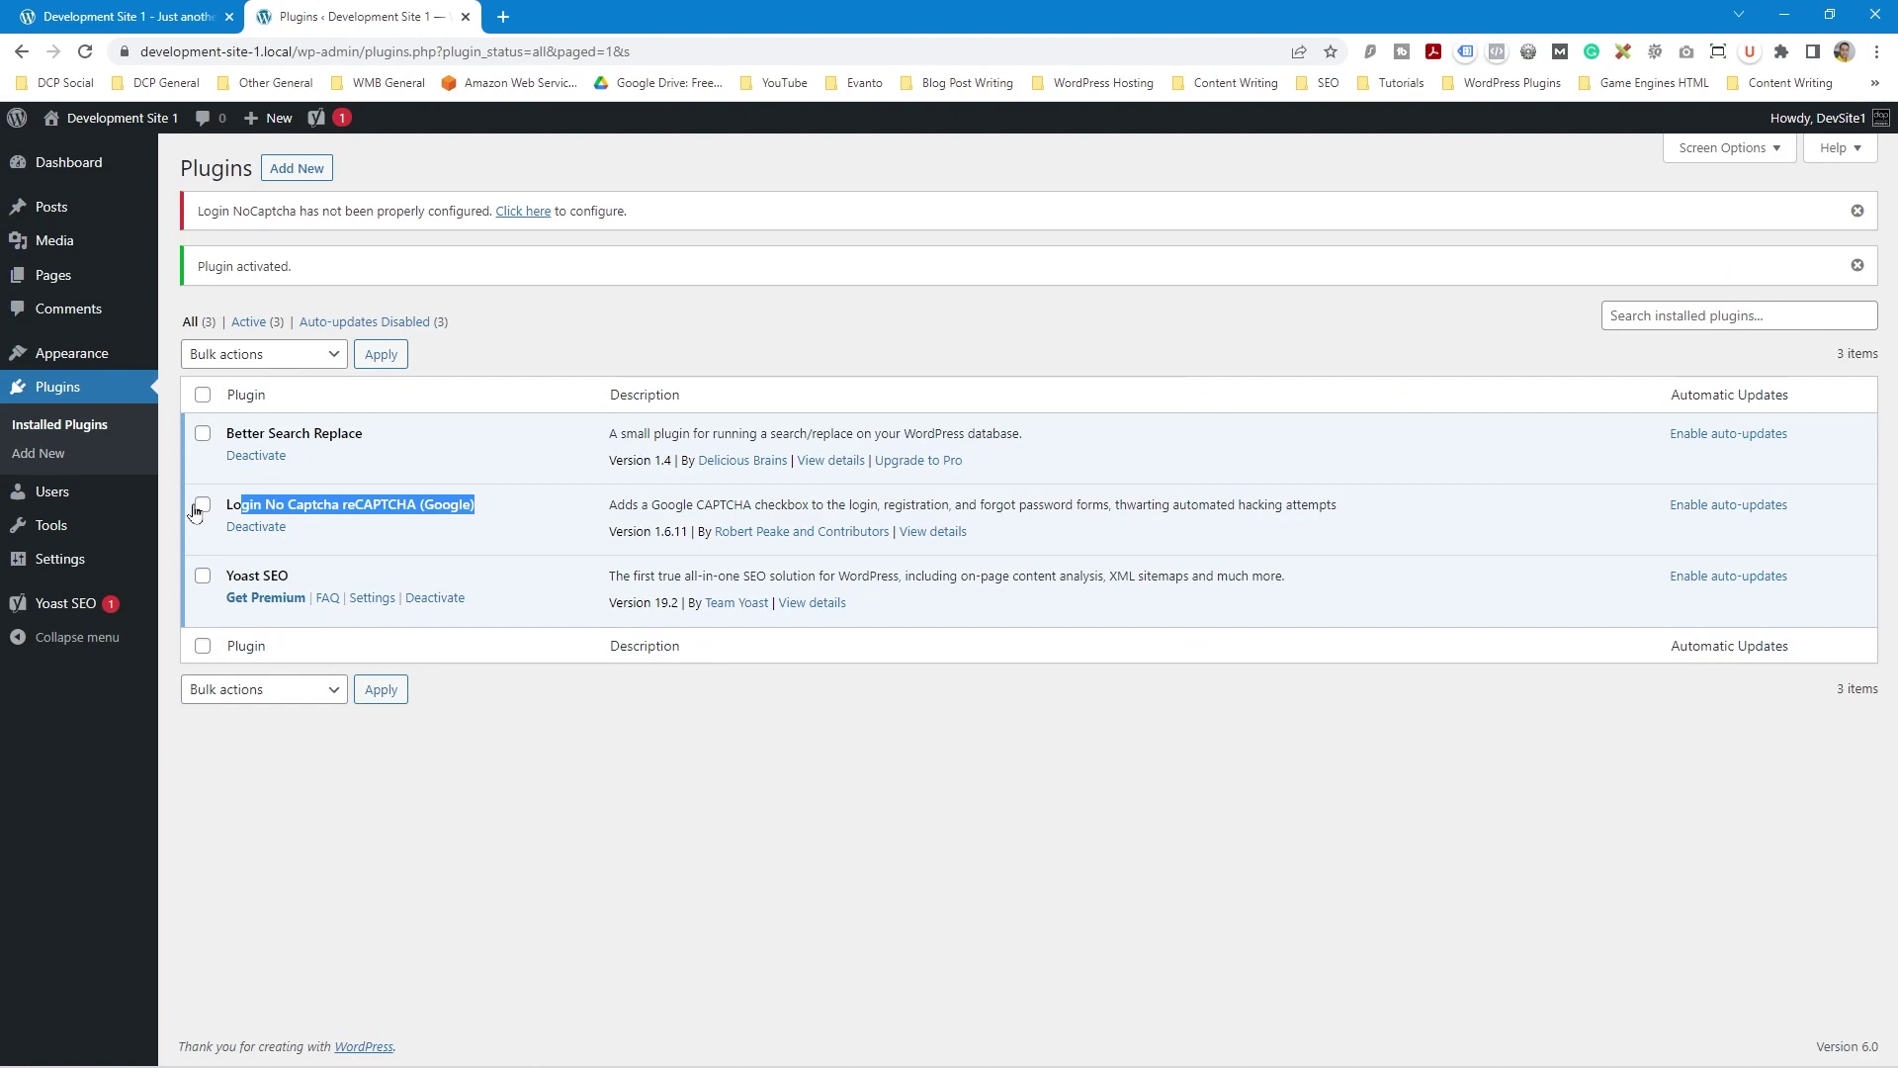
mouse_move(82, 501)
mouse_move(79, 565)
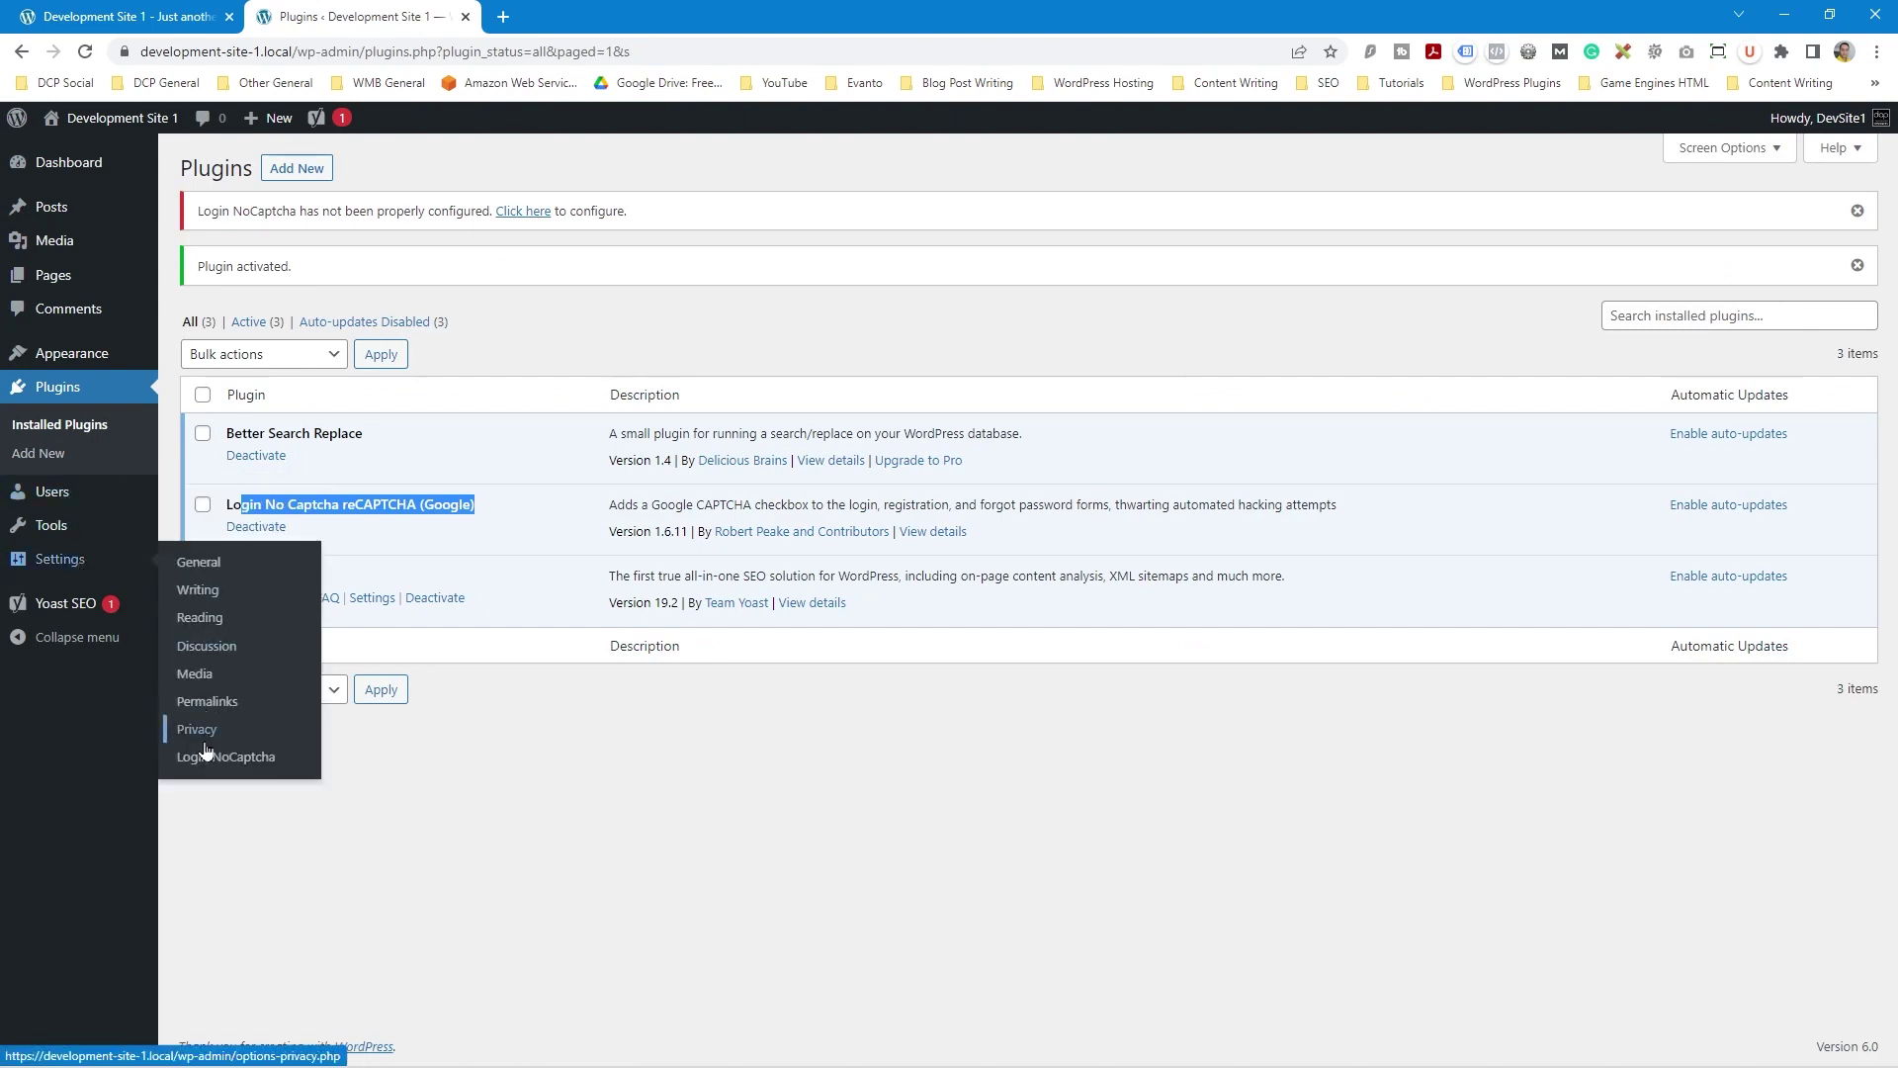
left_click(754, 803)
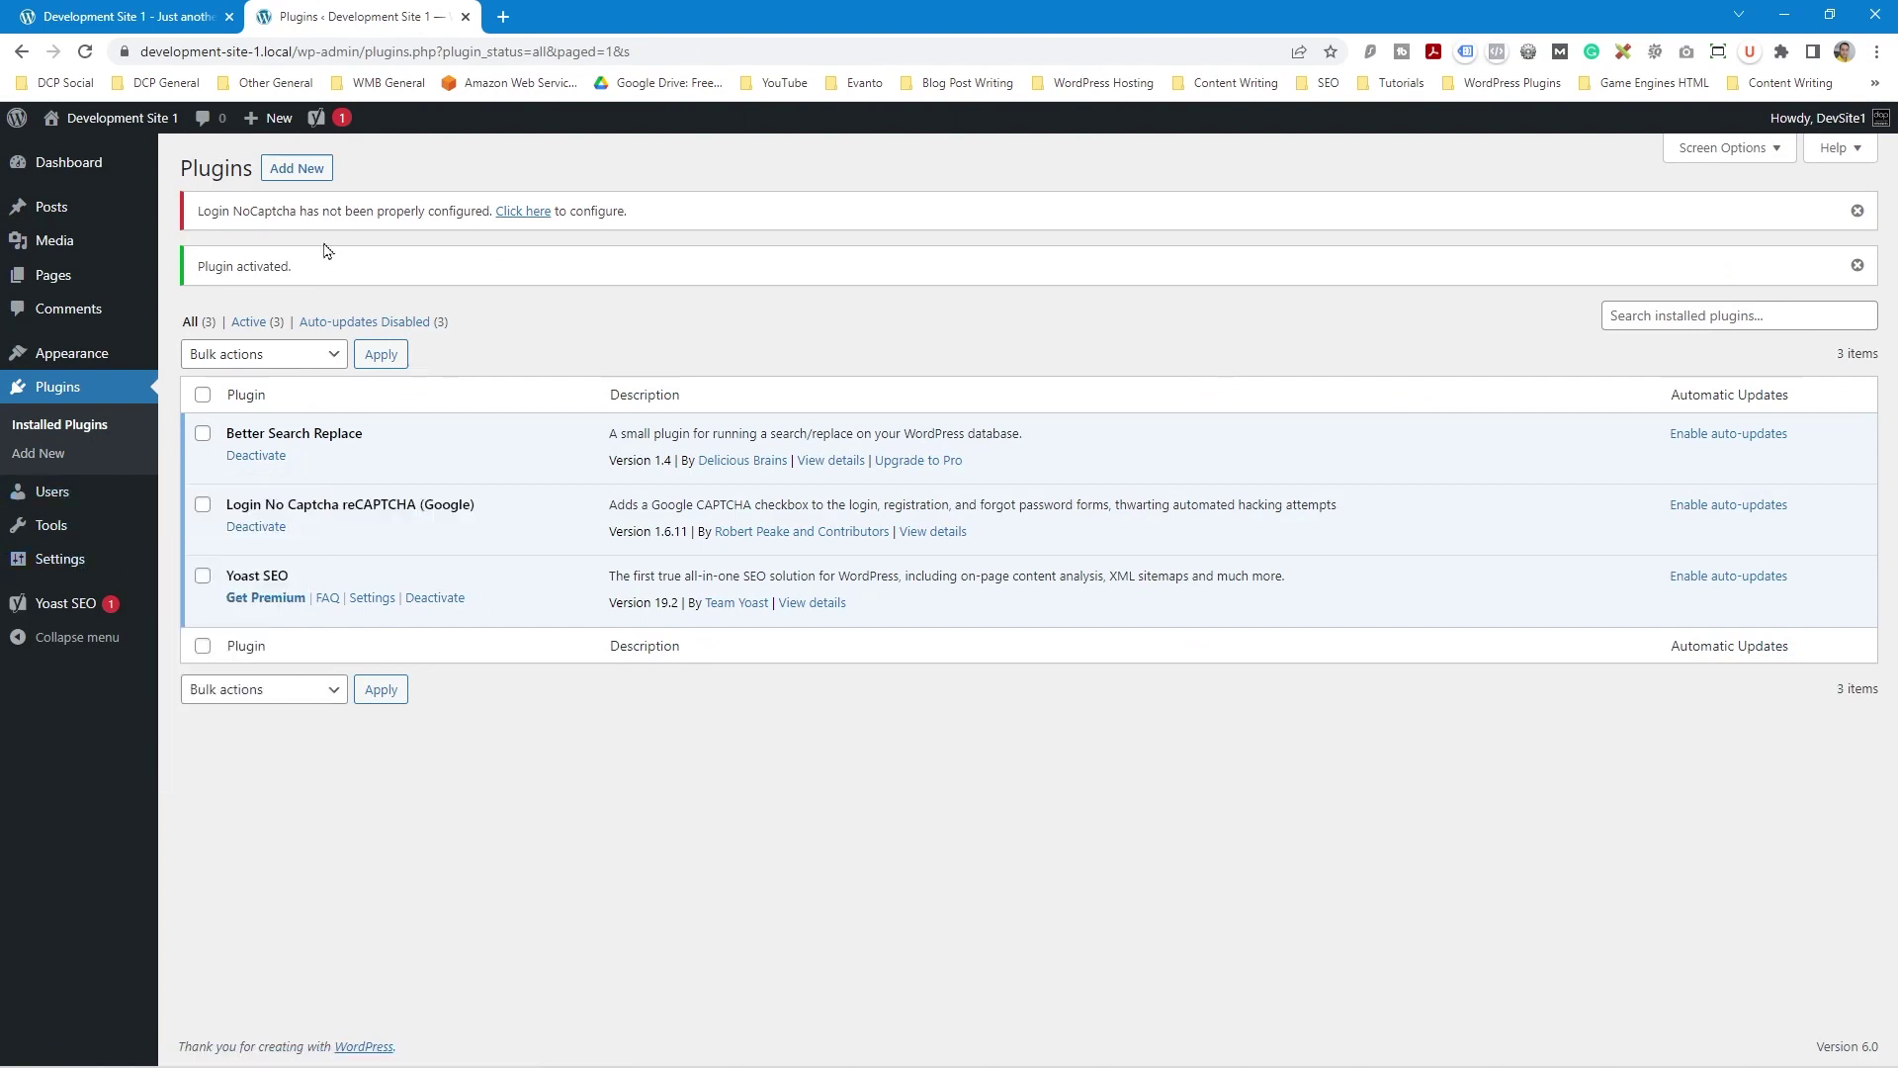
Search for new plugins with "contact form", then install and activate Contact Form 7
left_click(283, 168)
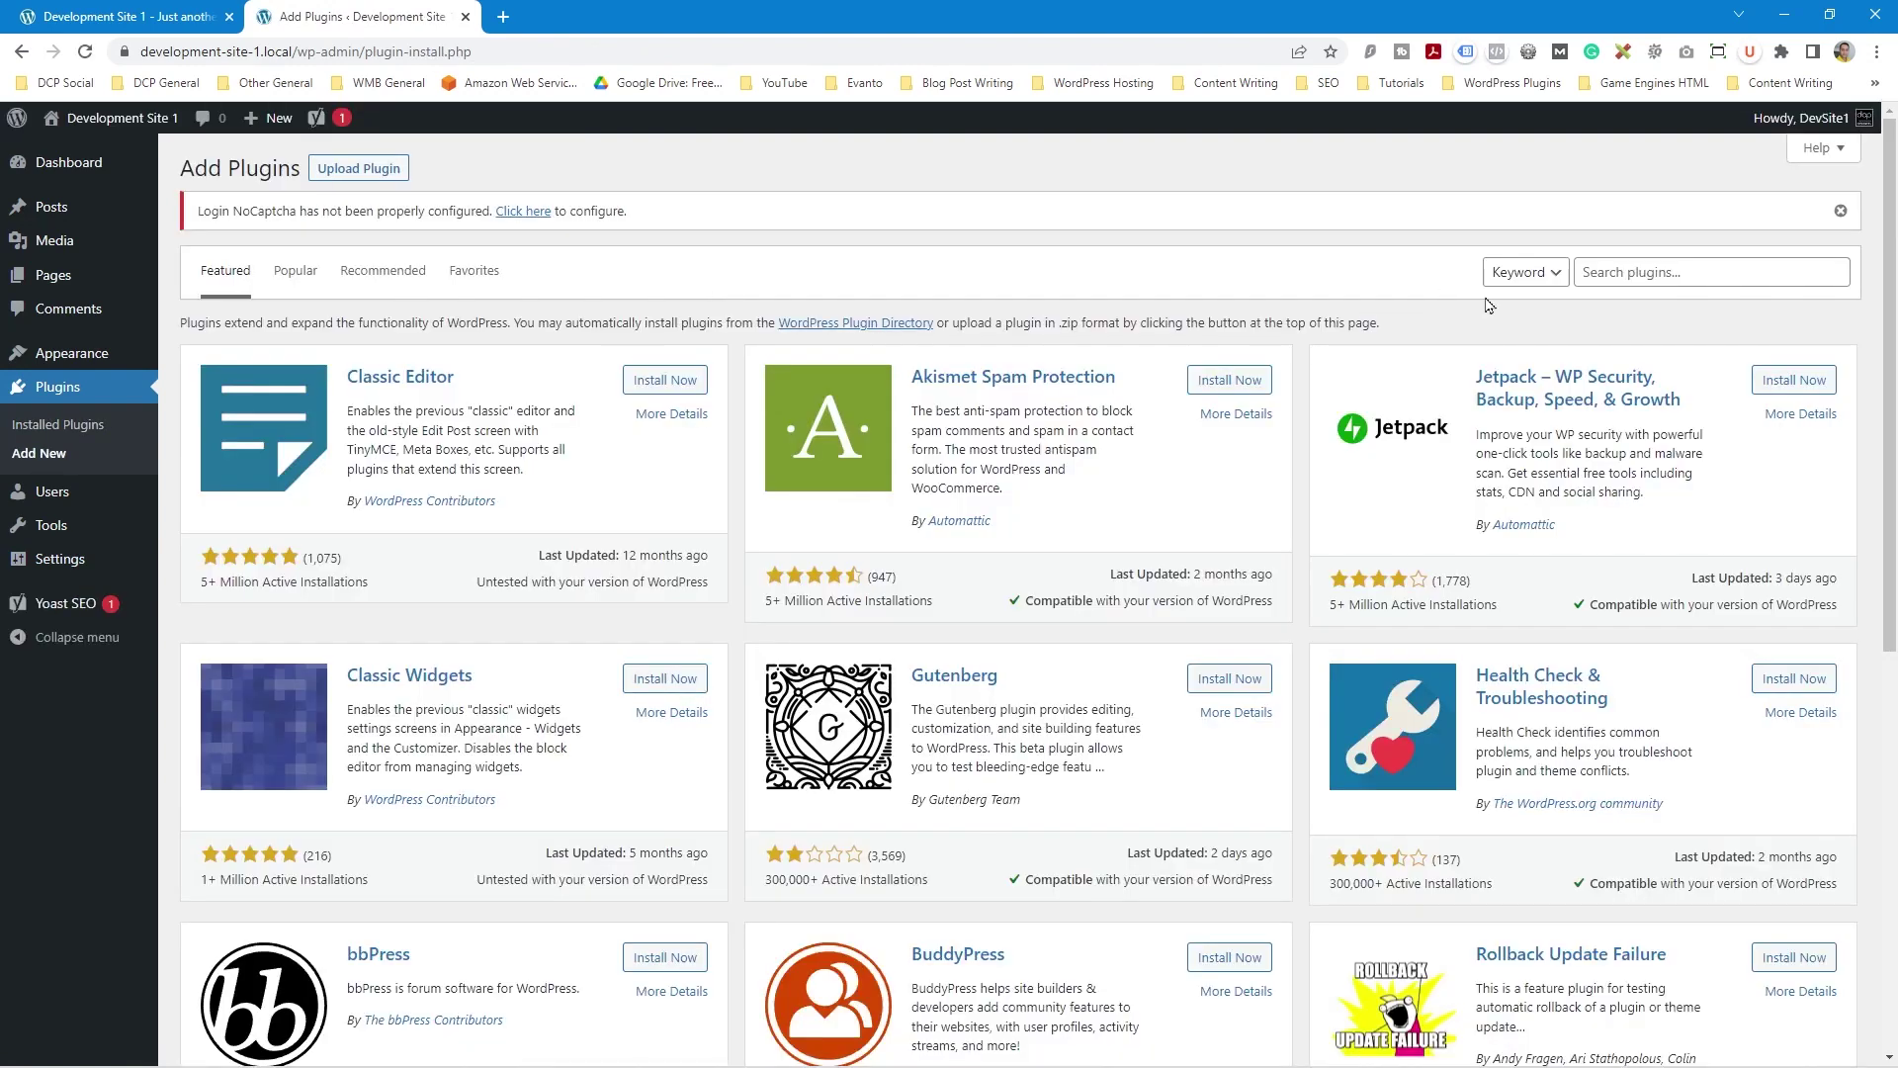
left_click(1658, 273)
type("contact form")
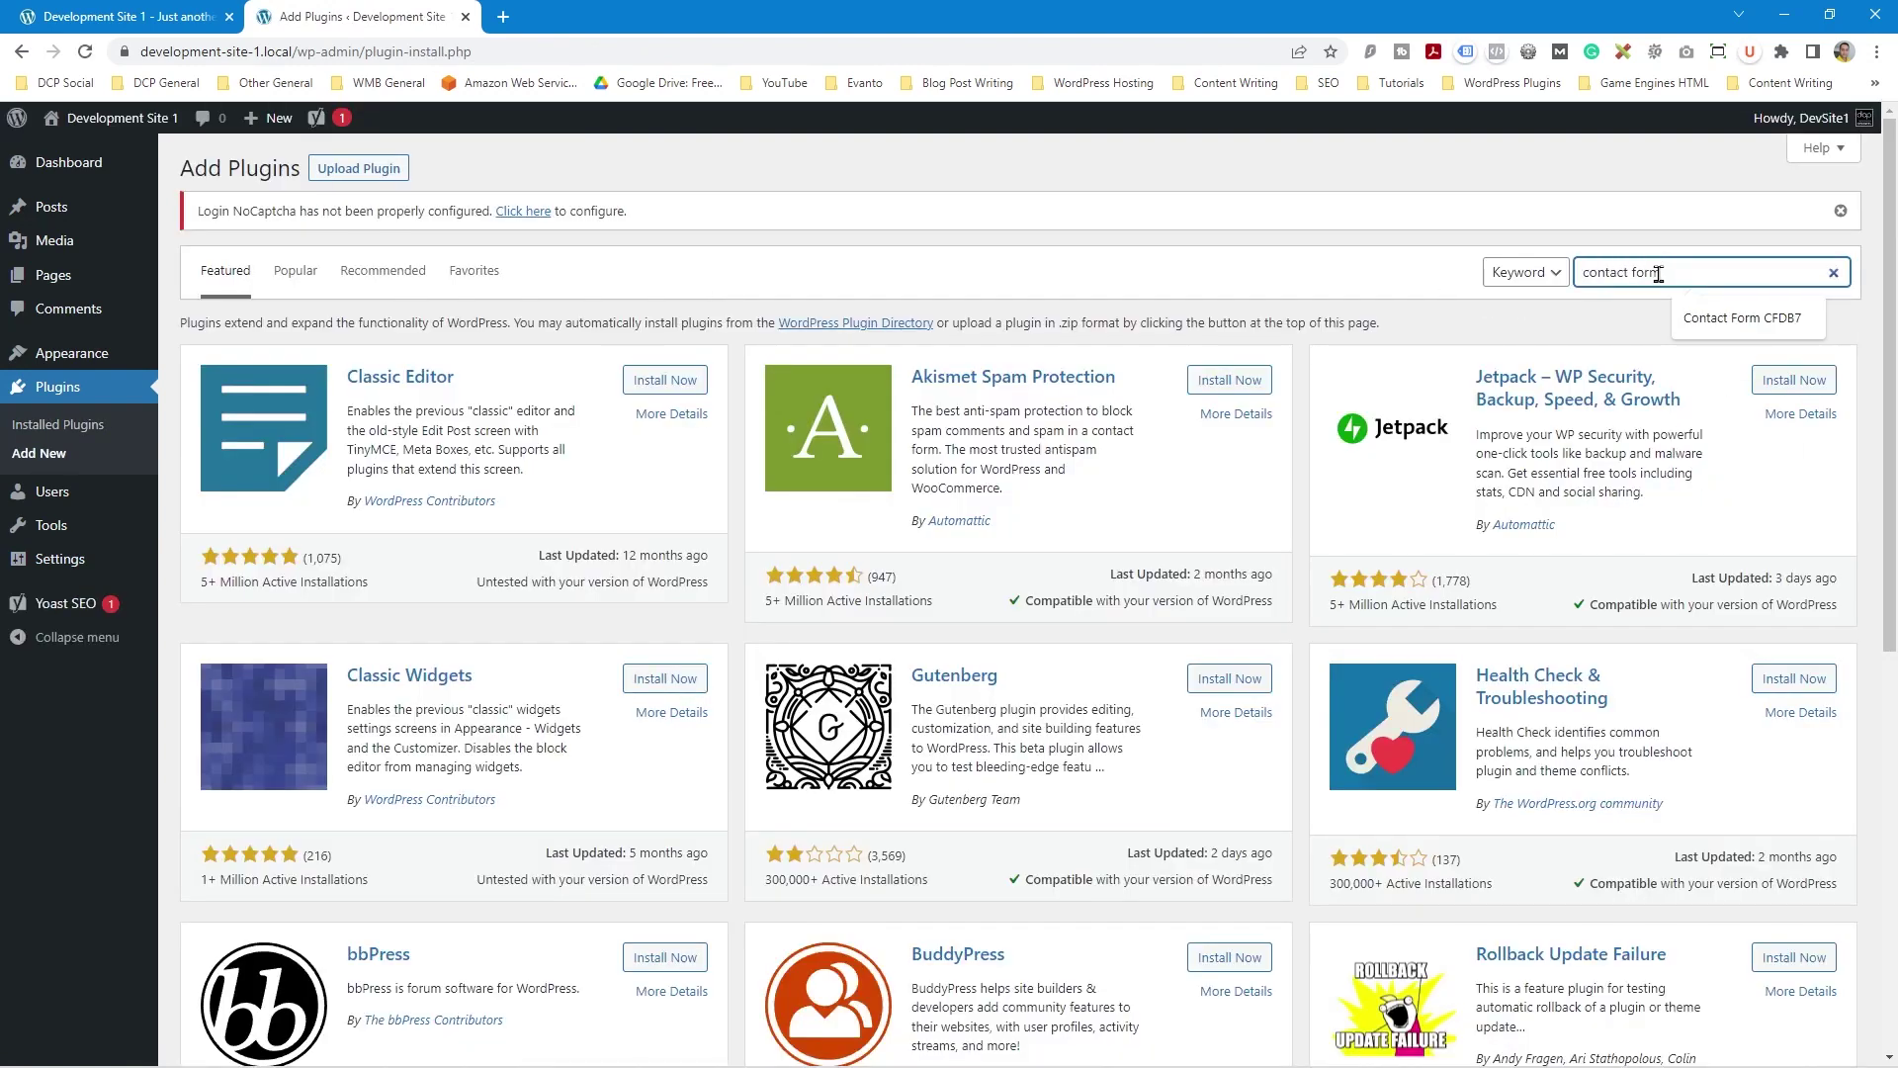
key("Return")
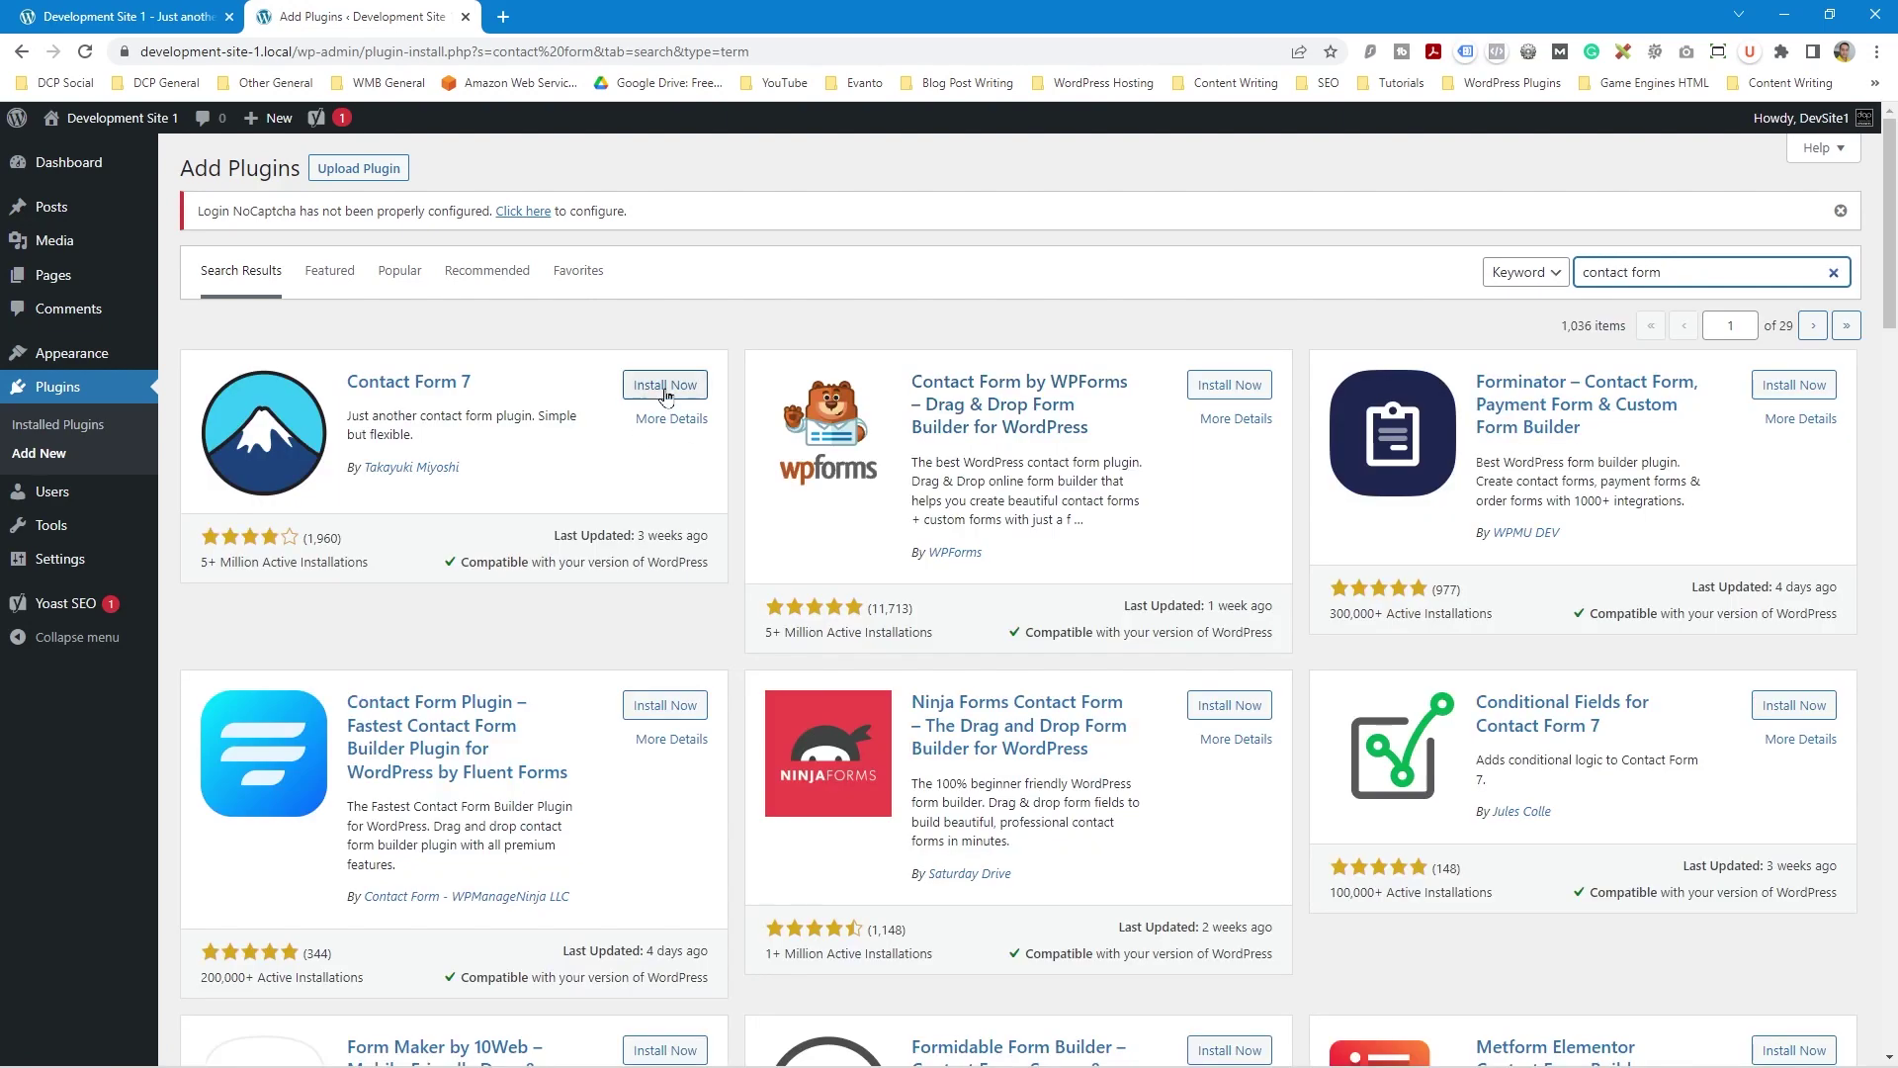
left_click(667, 387)
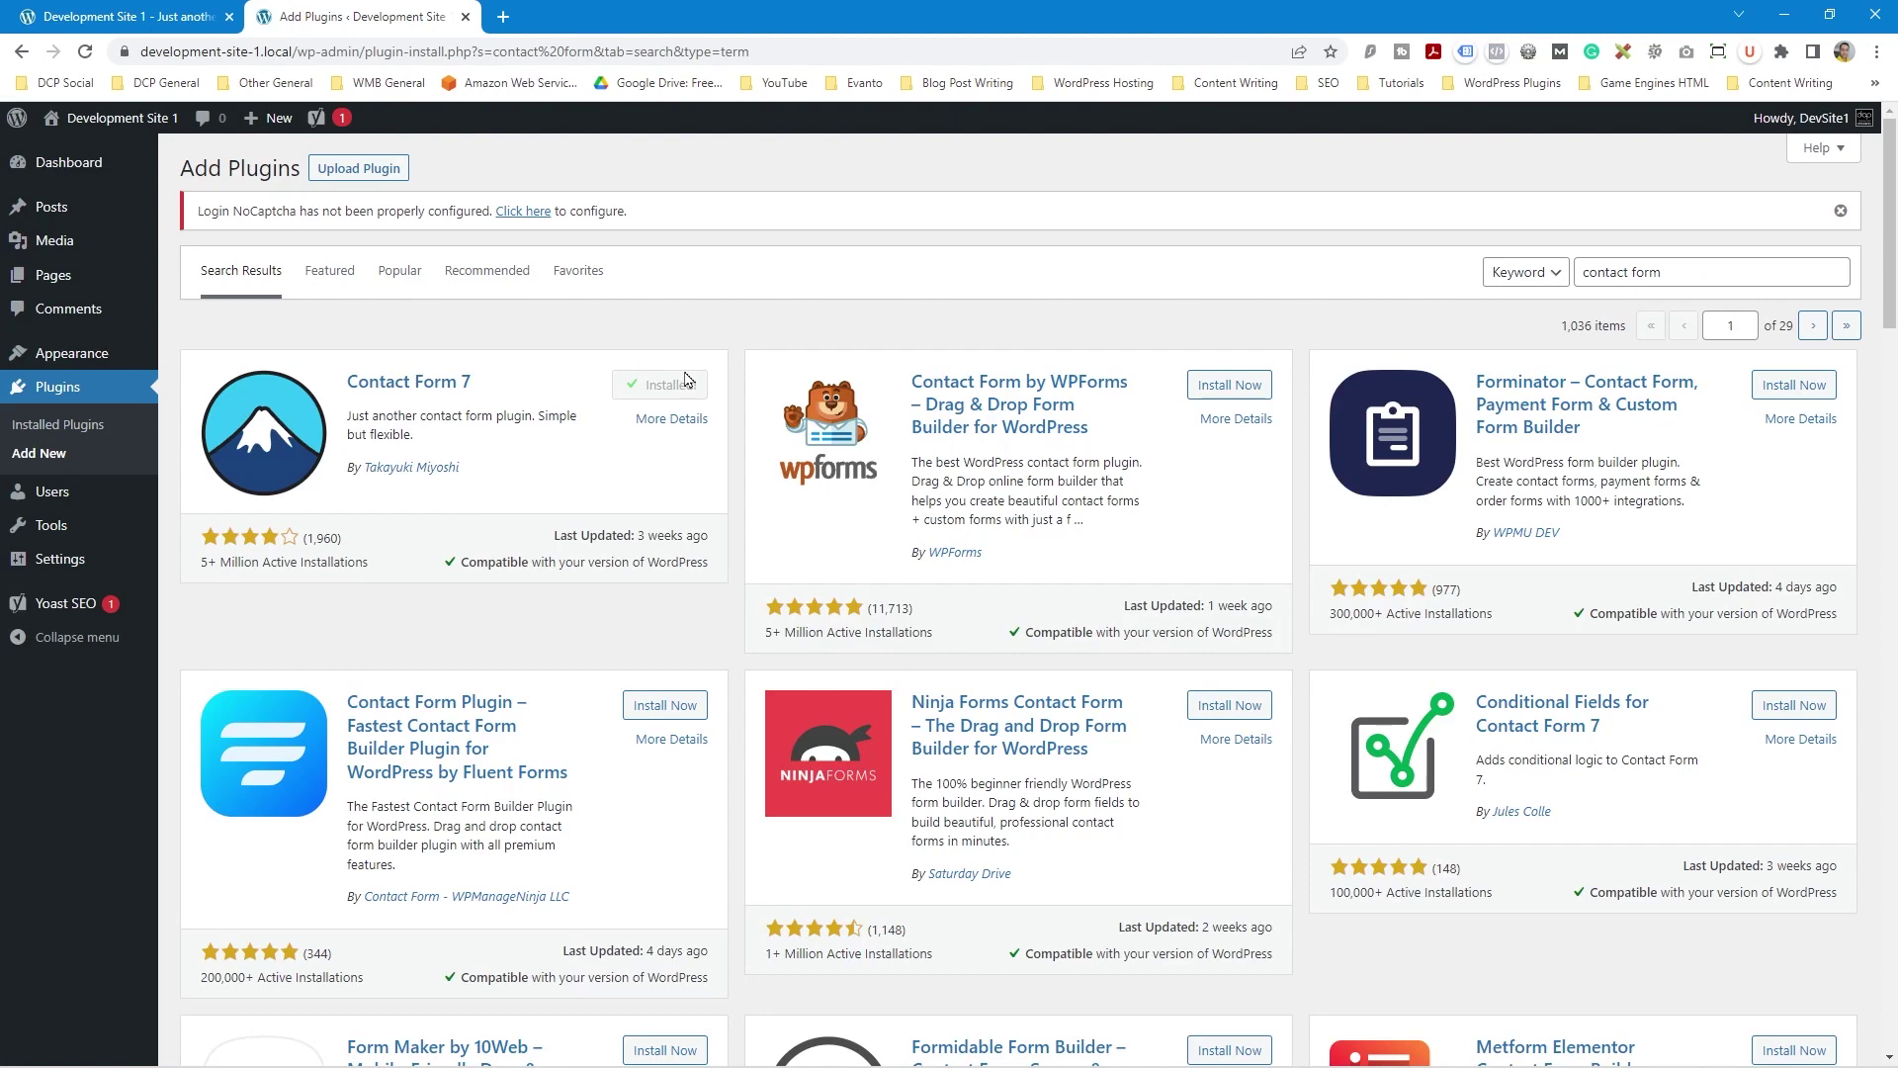
left_click(676, 390)
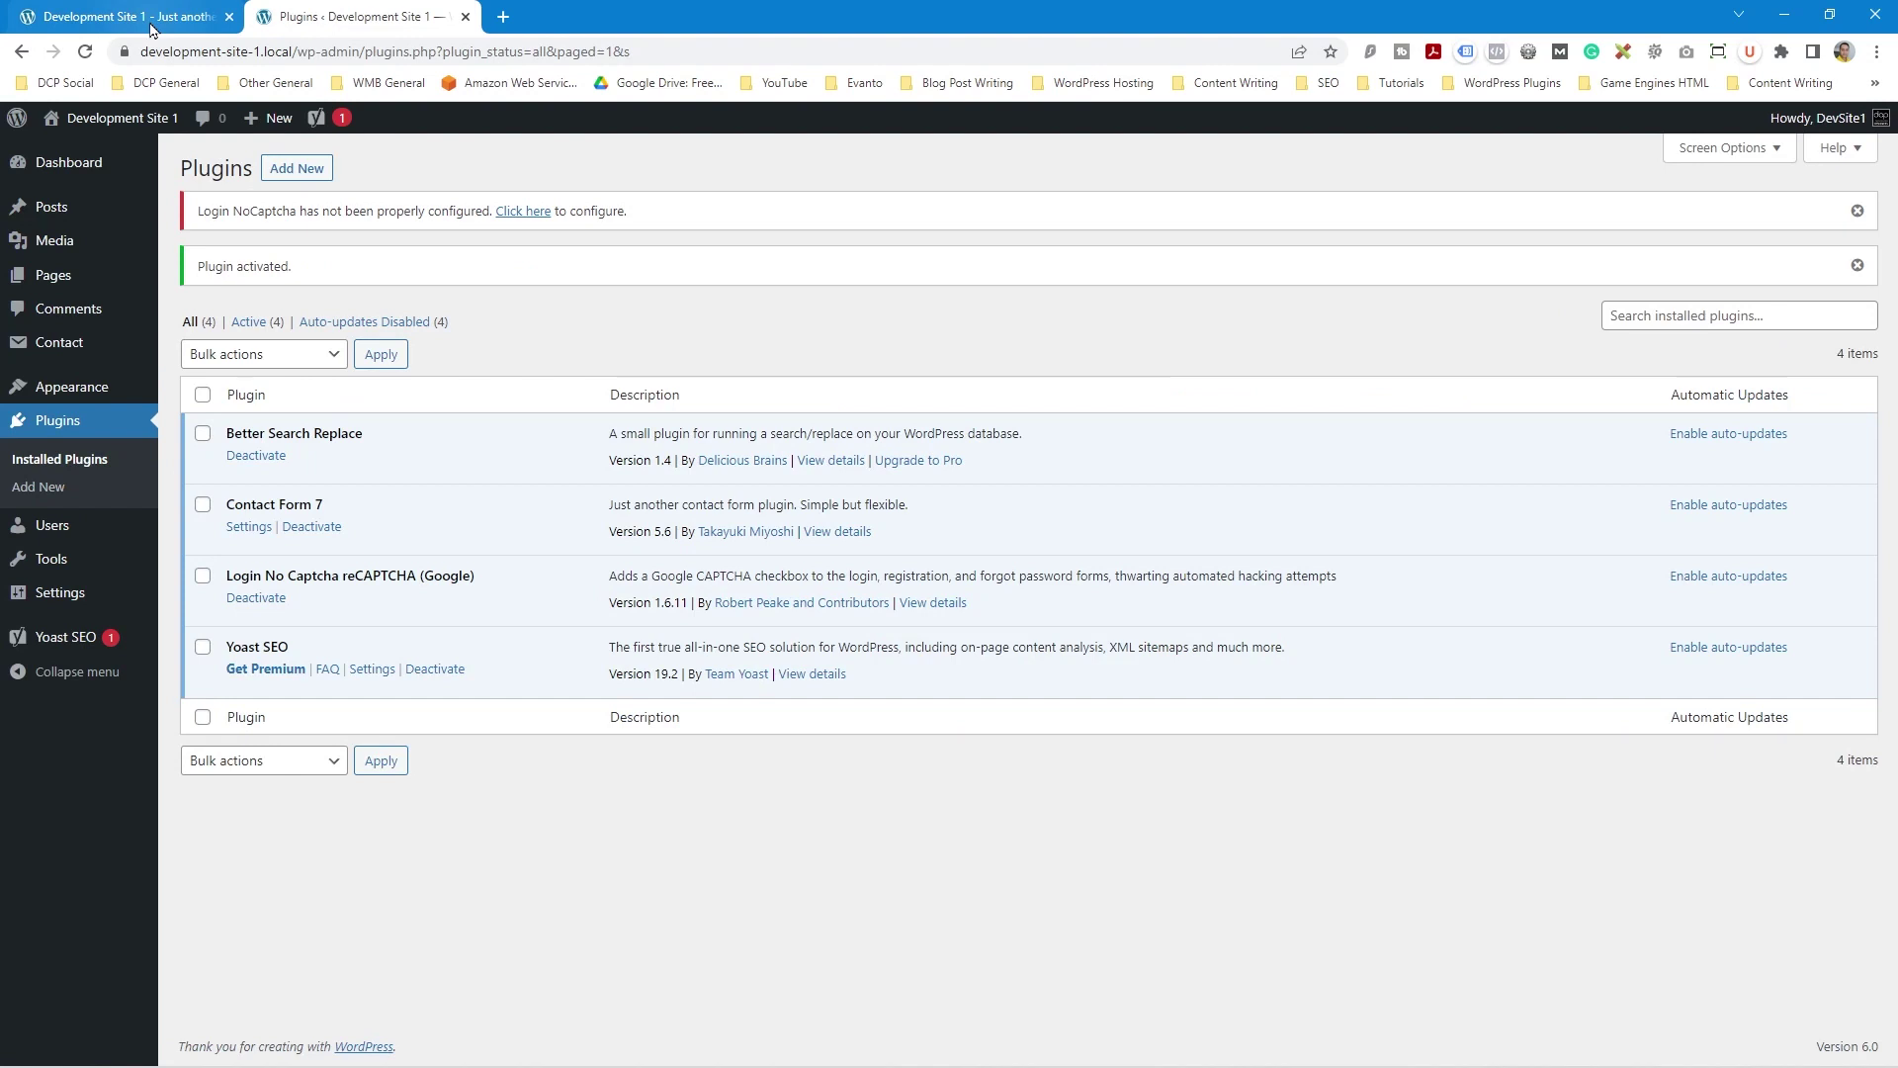
View the installed themes, activate Twenty Twenty, and reload the site's front page to check its look
left_click(58, 396)
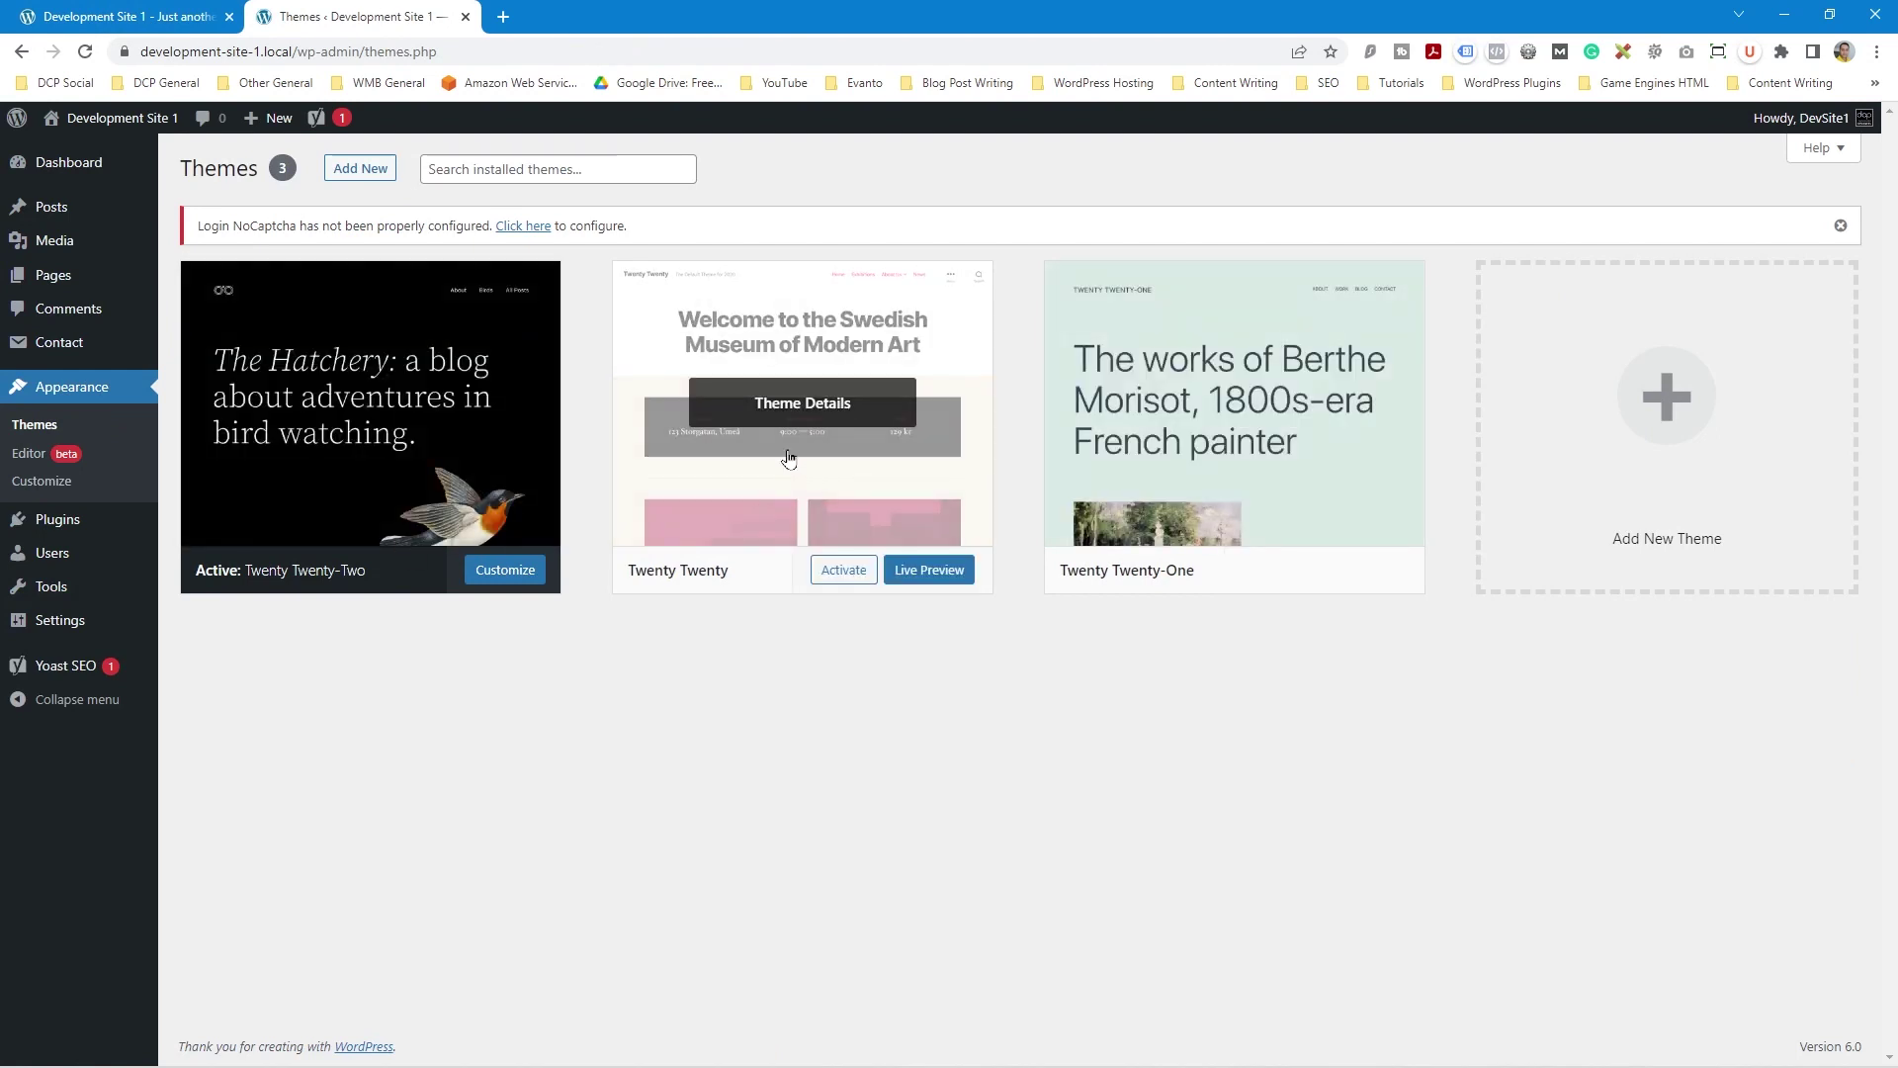
left_click(162, 20)
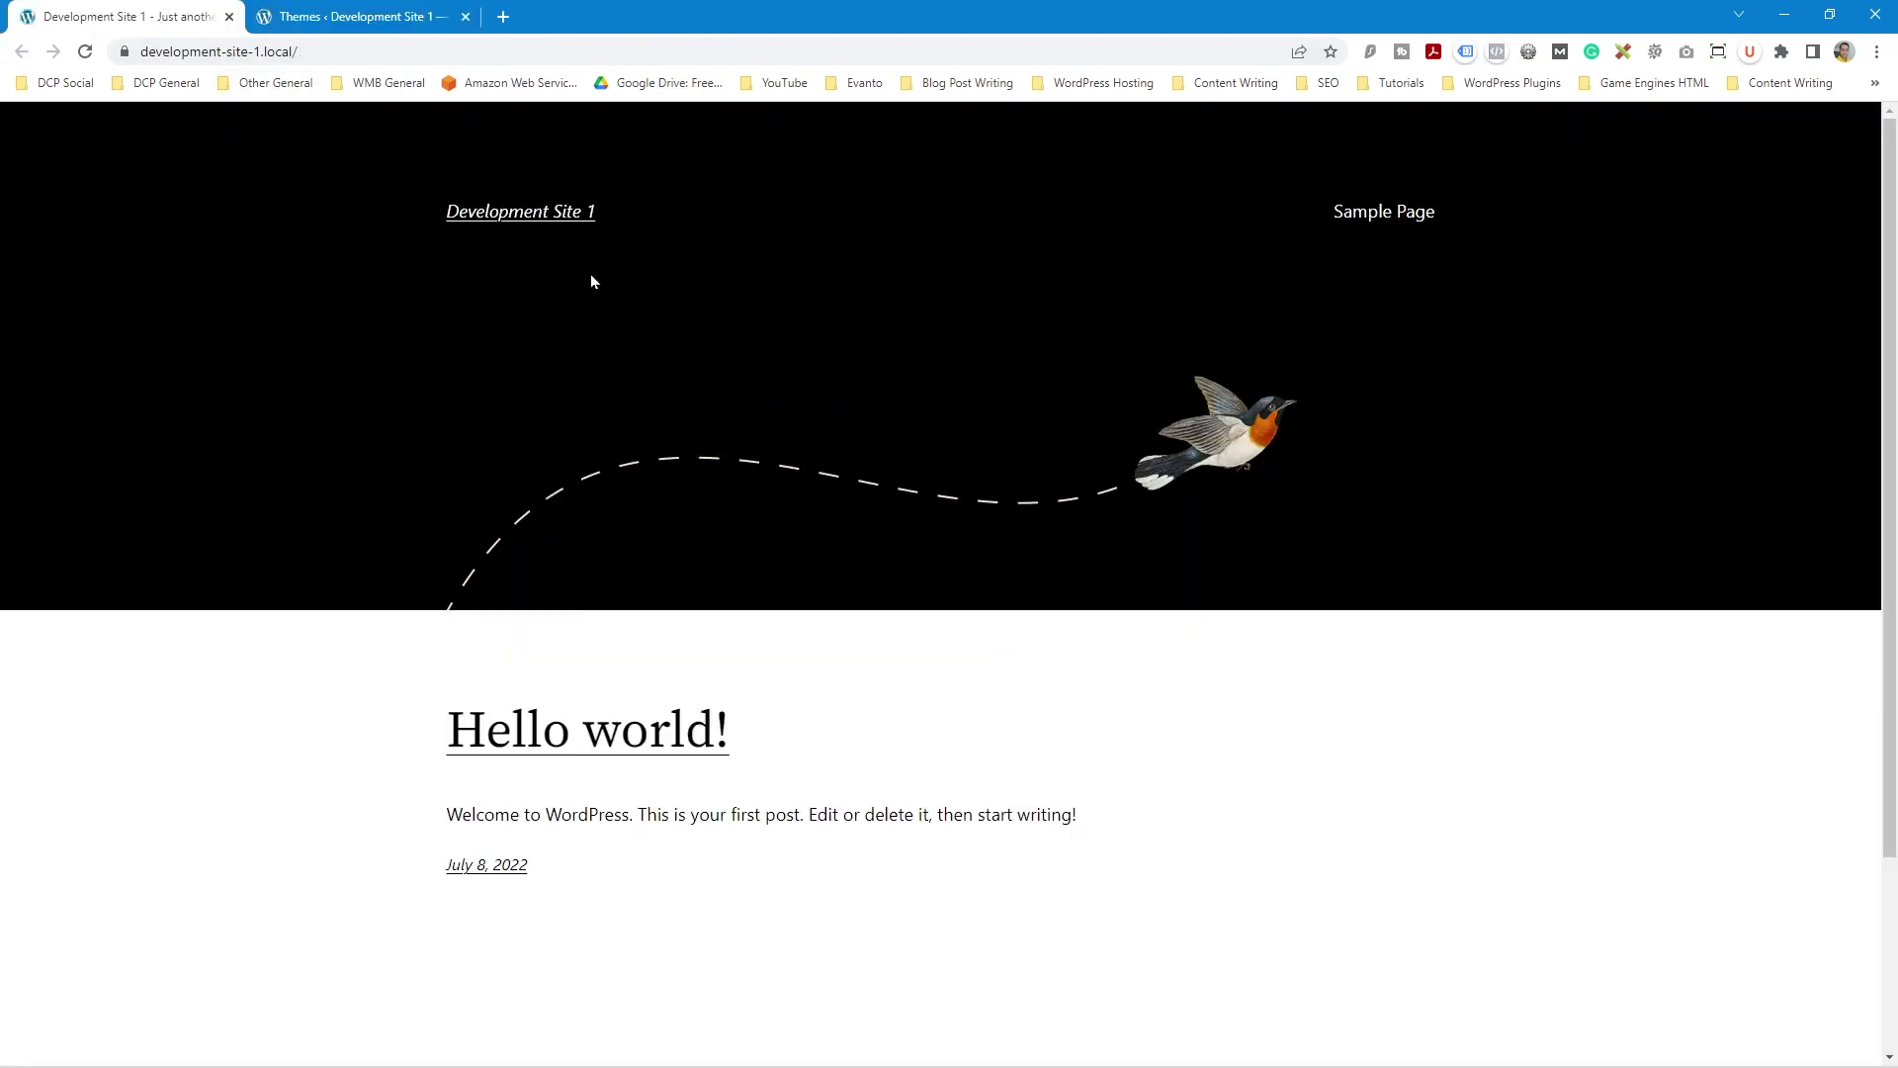
left_click(314, 12)
left_click(843, 569)
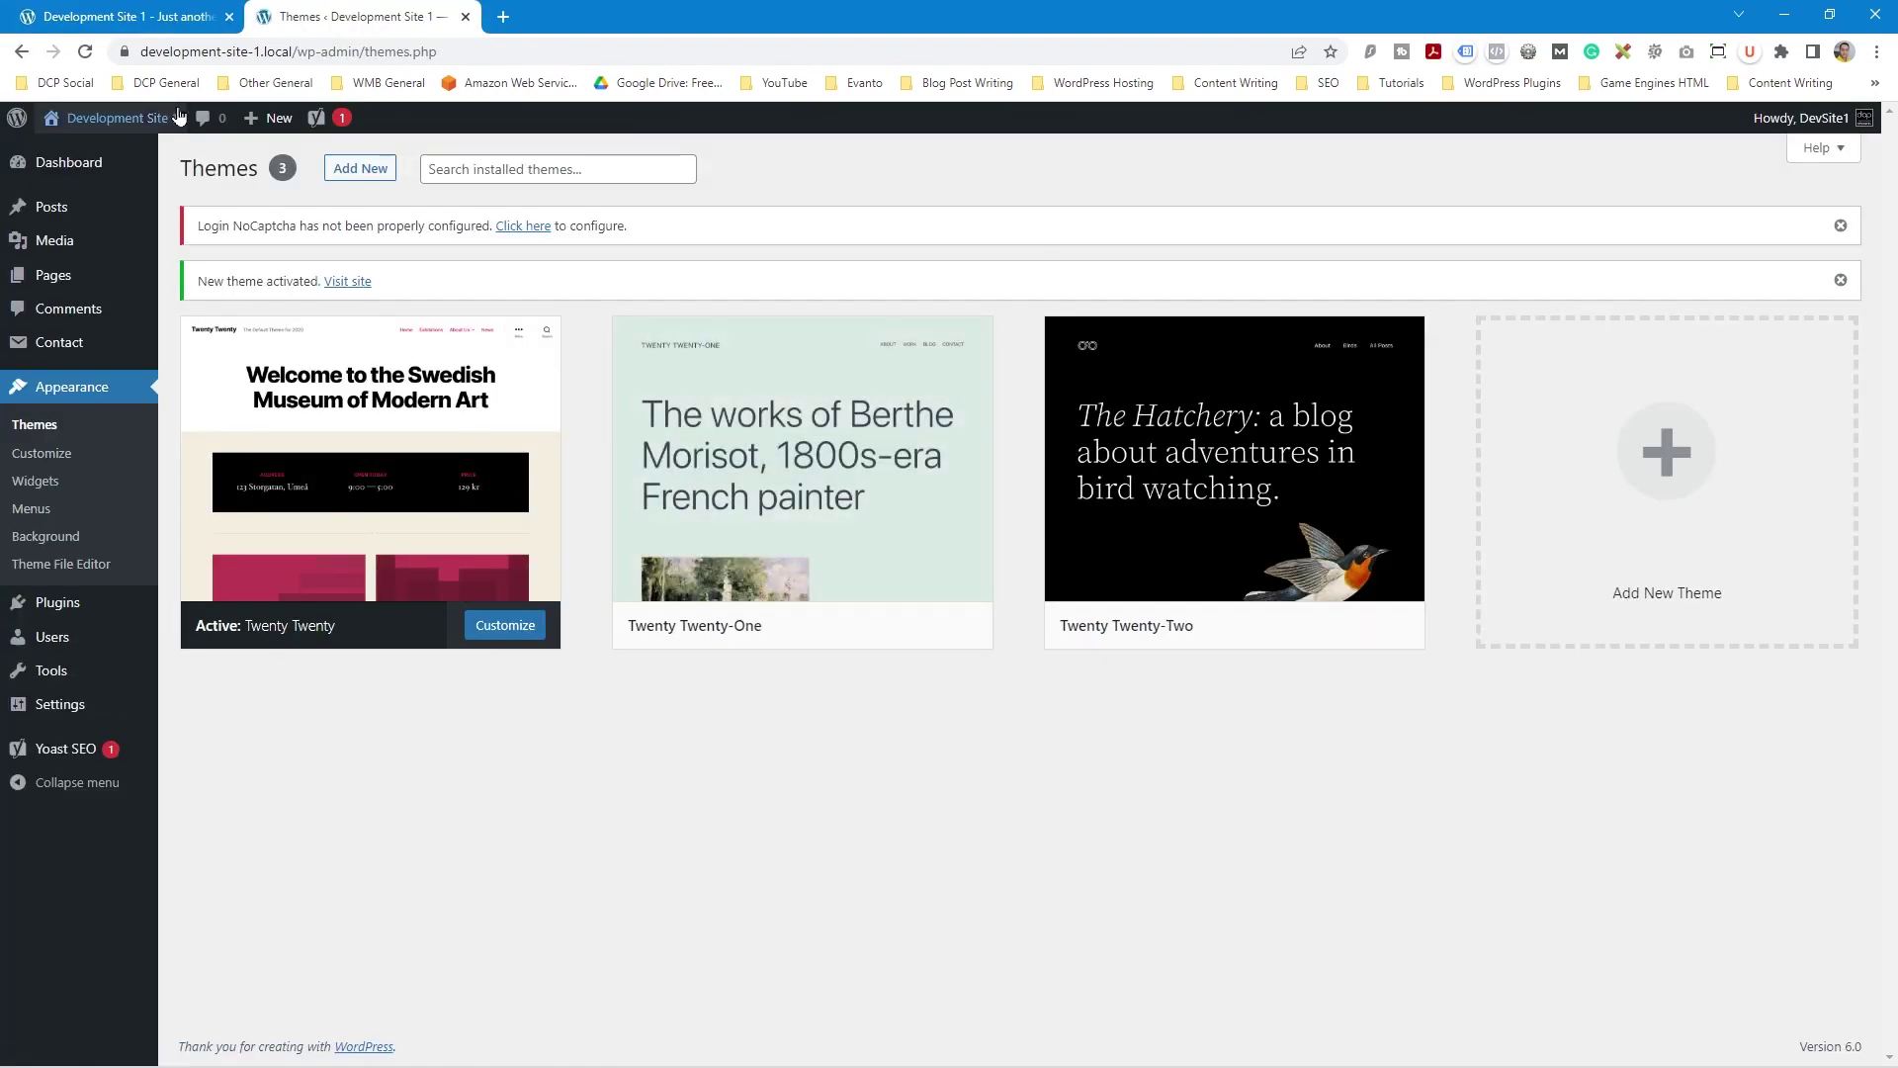
left_click(139, 19)
left_click(87, 61)
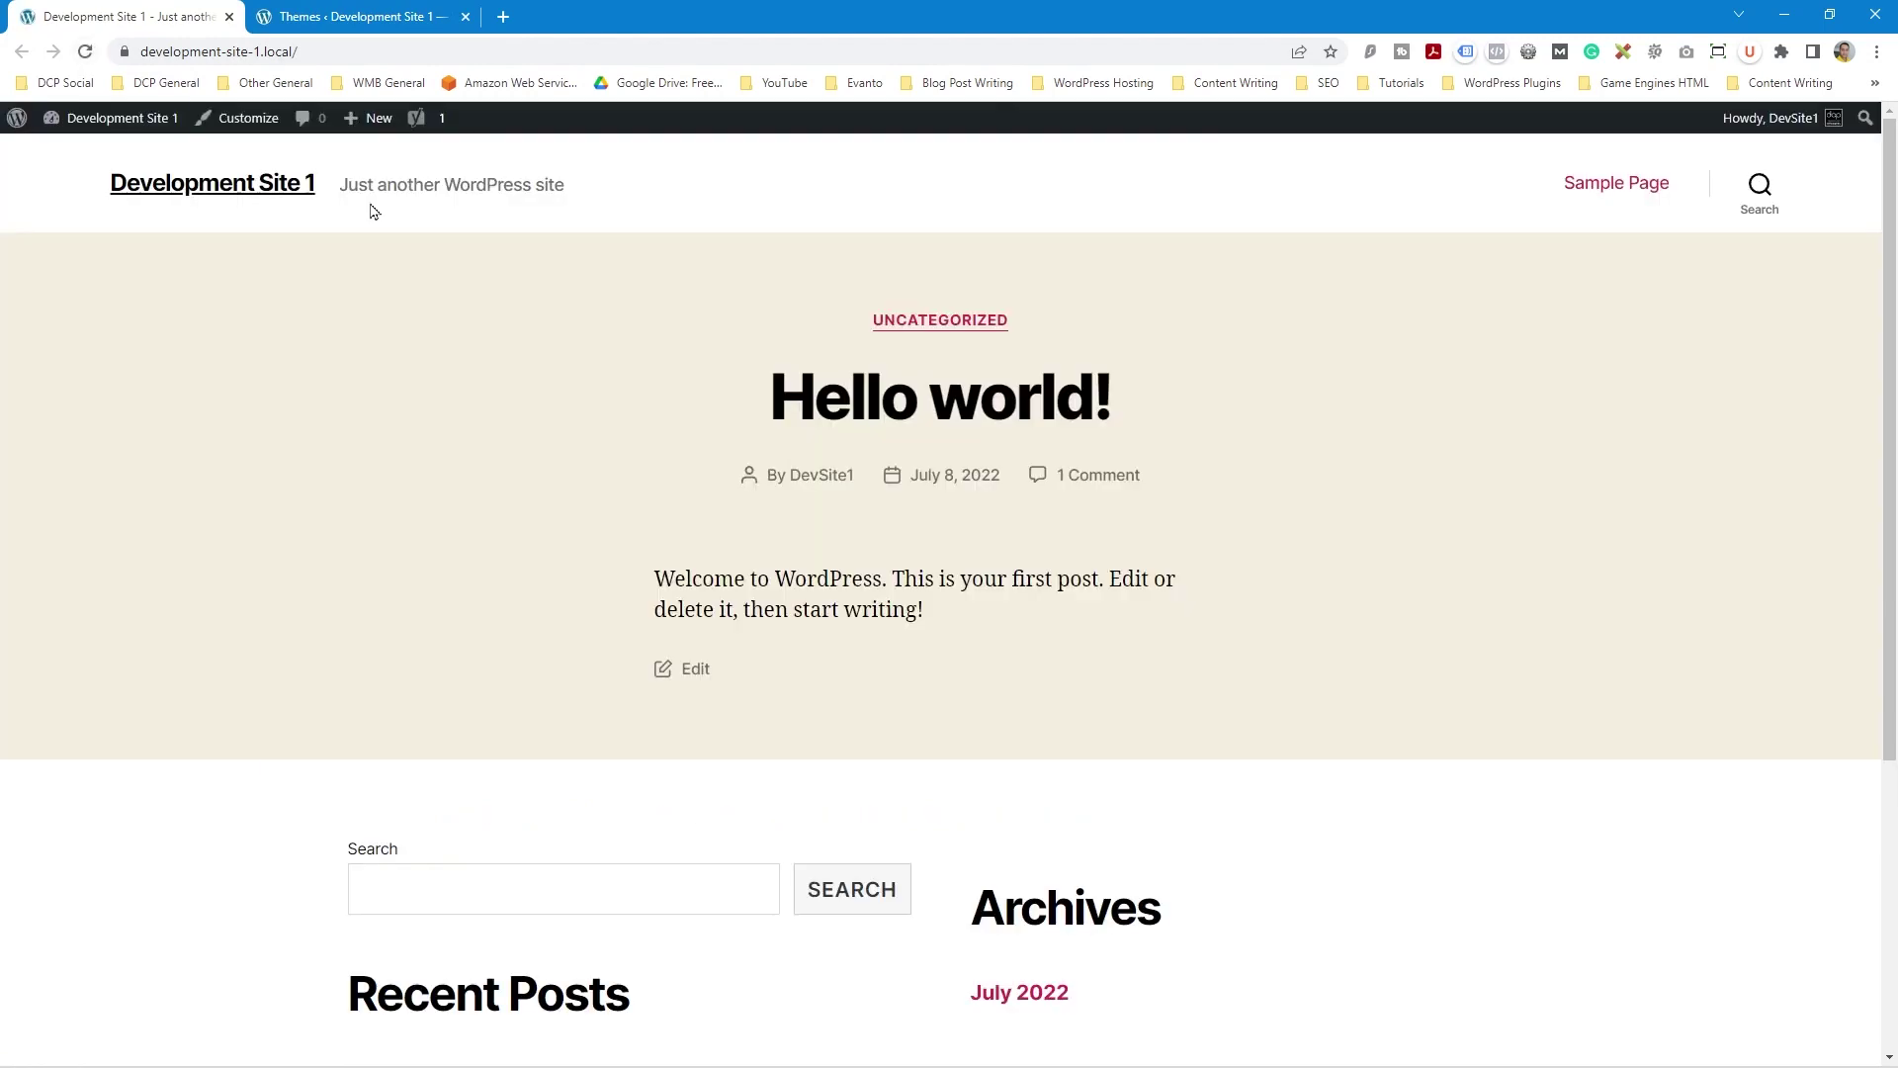
Reactivate the Twenty Twenty-Two theme and reload the site's front page to check it
left_click(356, 17)
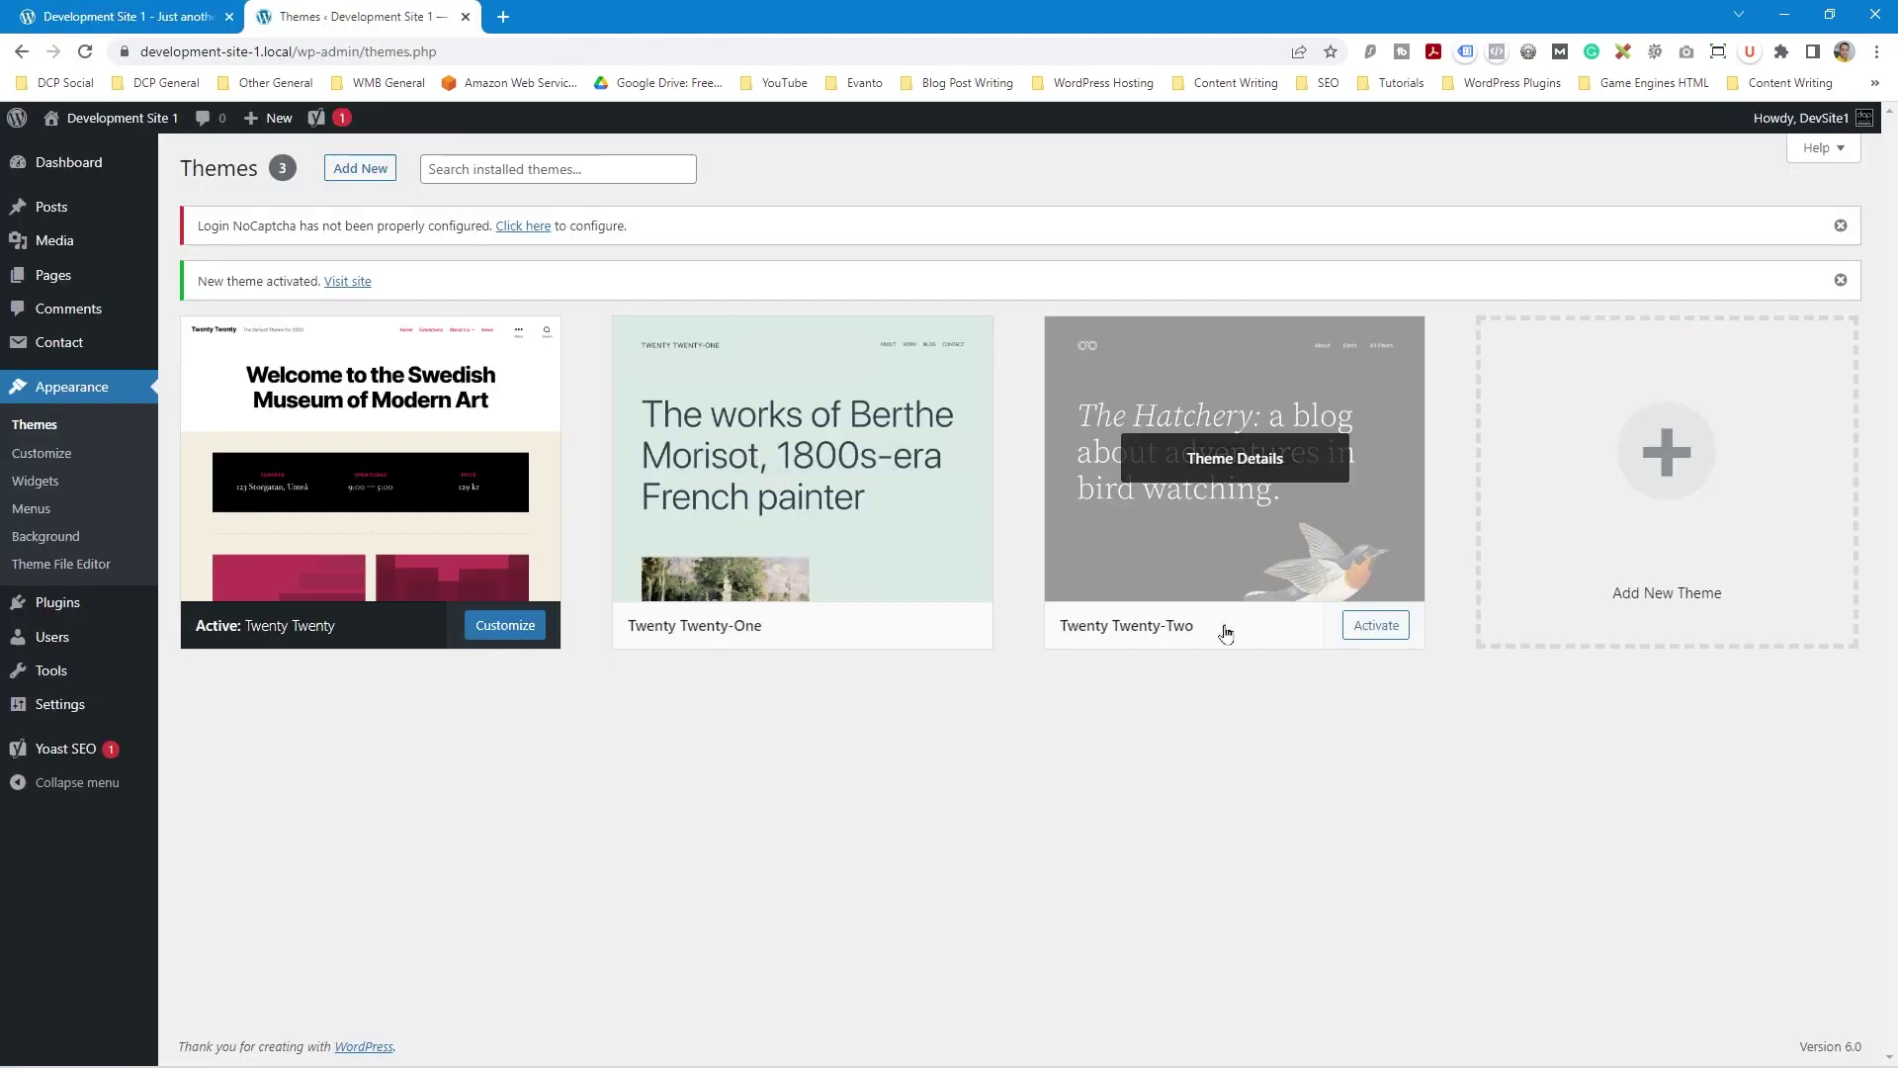
left_click(1370, 630)
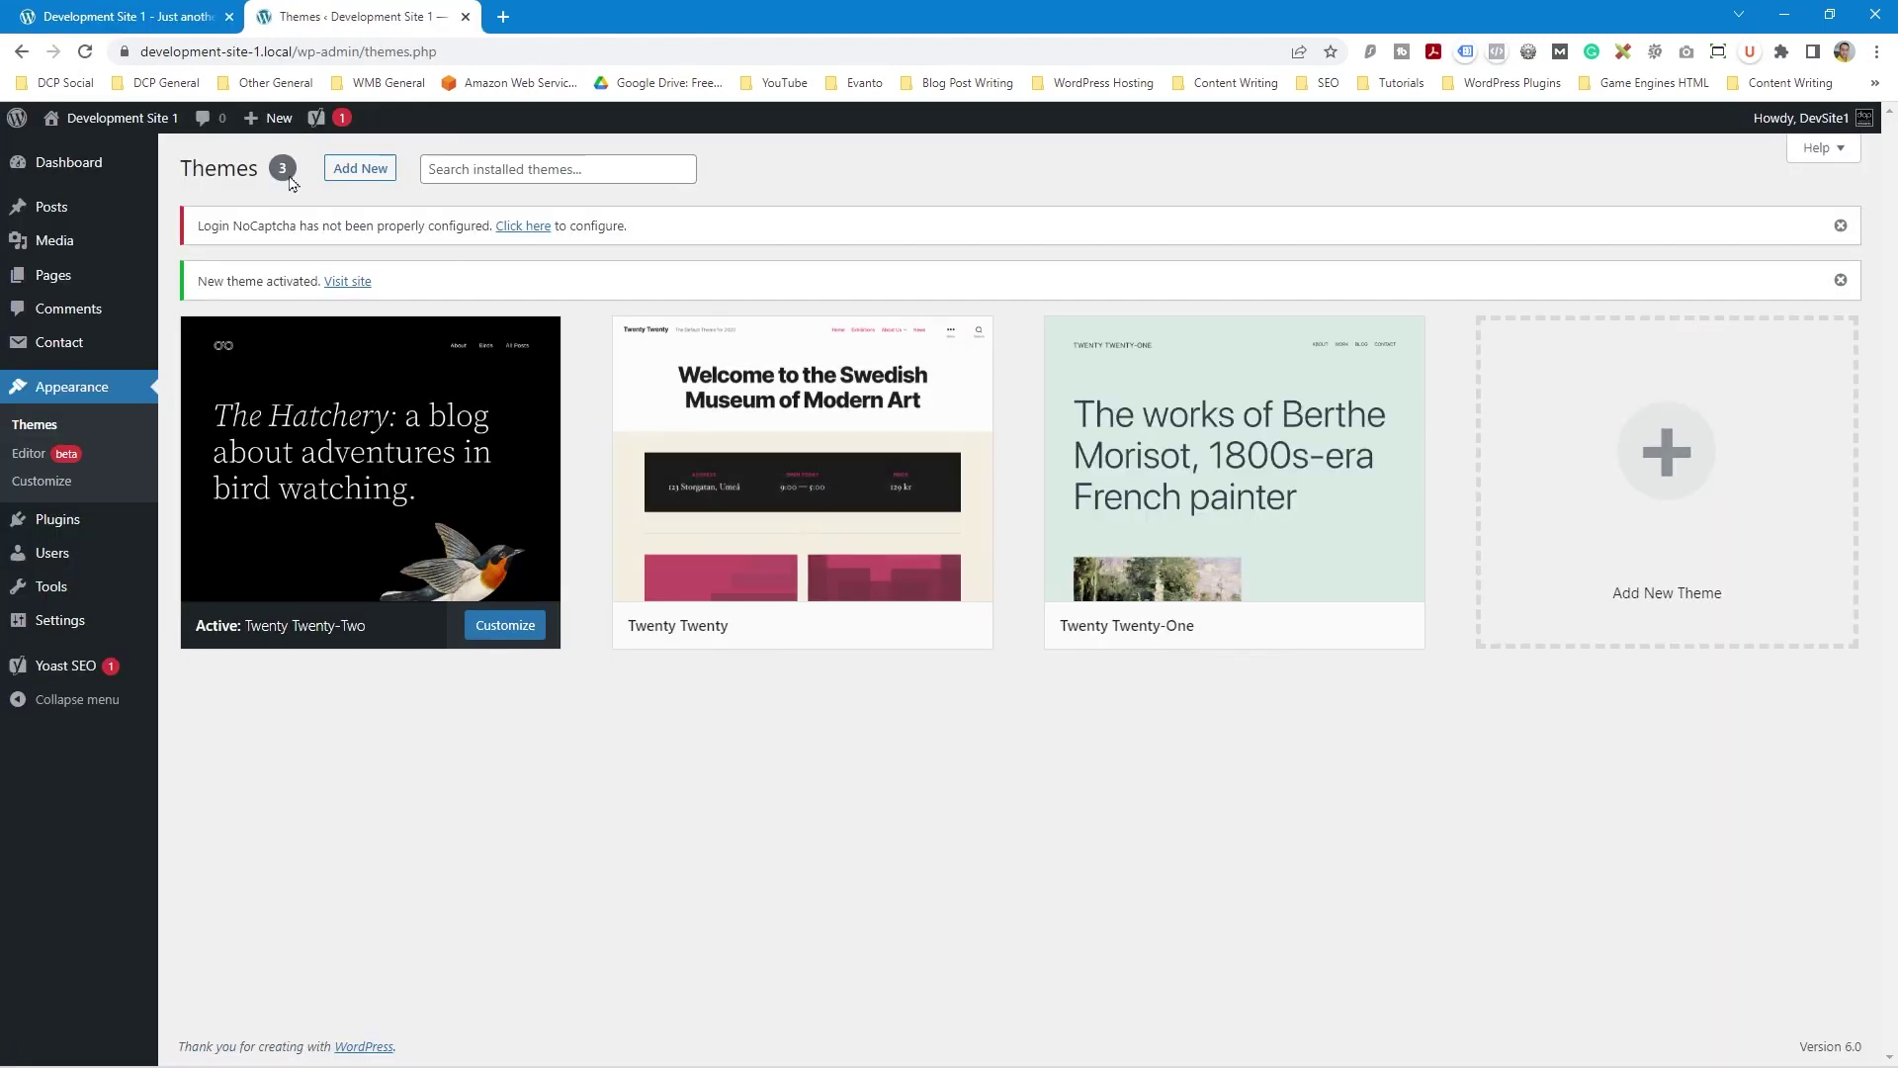
left_click(119, 17)
left_click(87, 55)
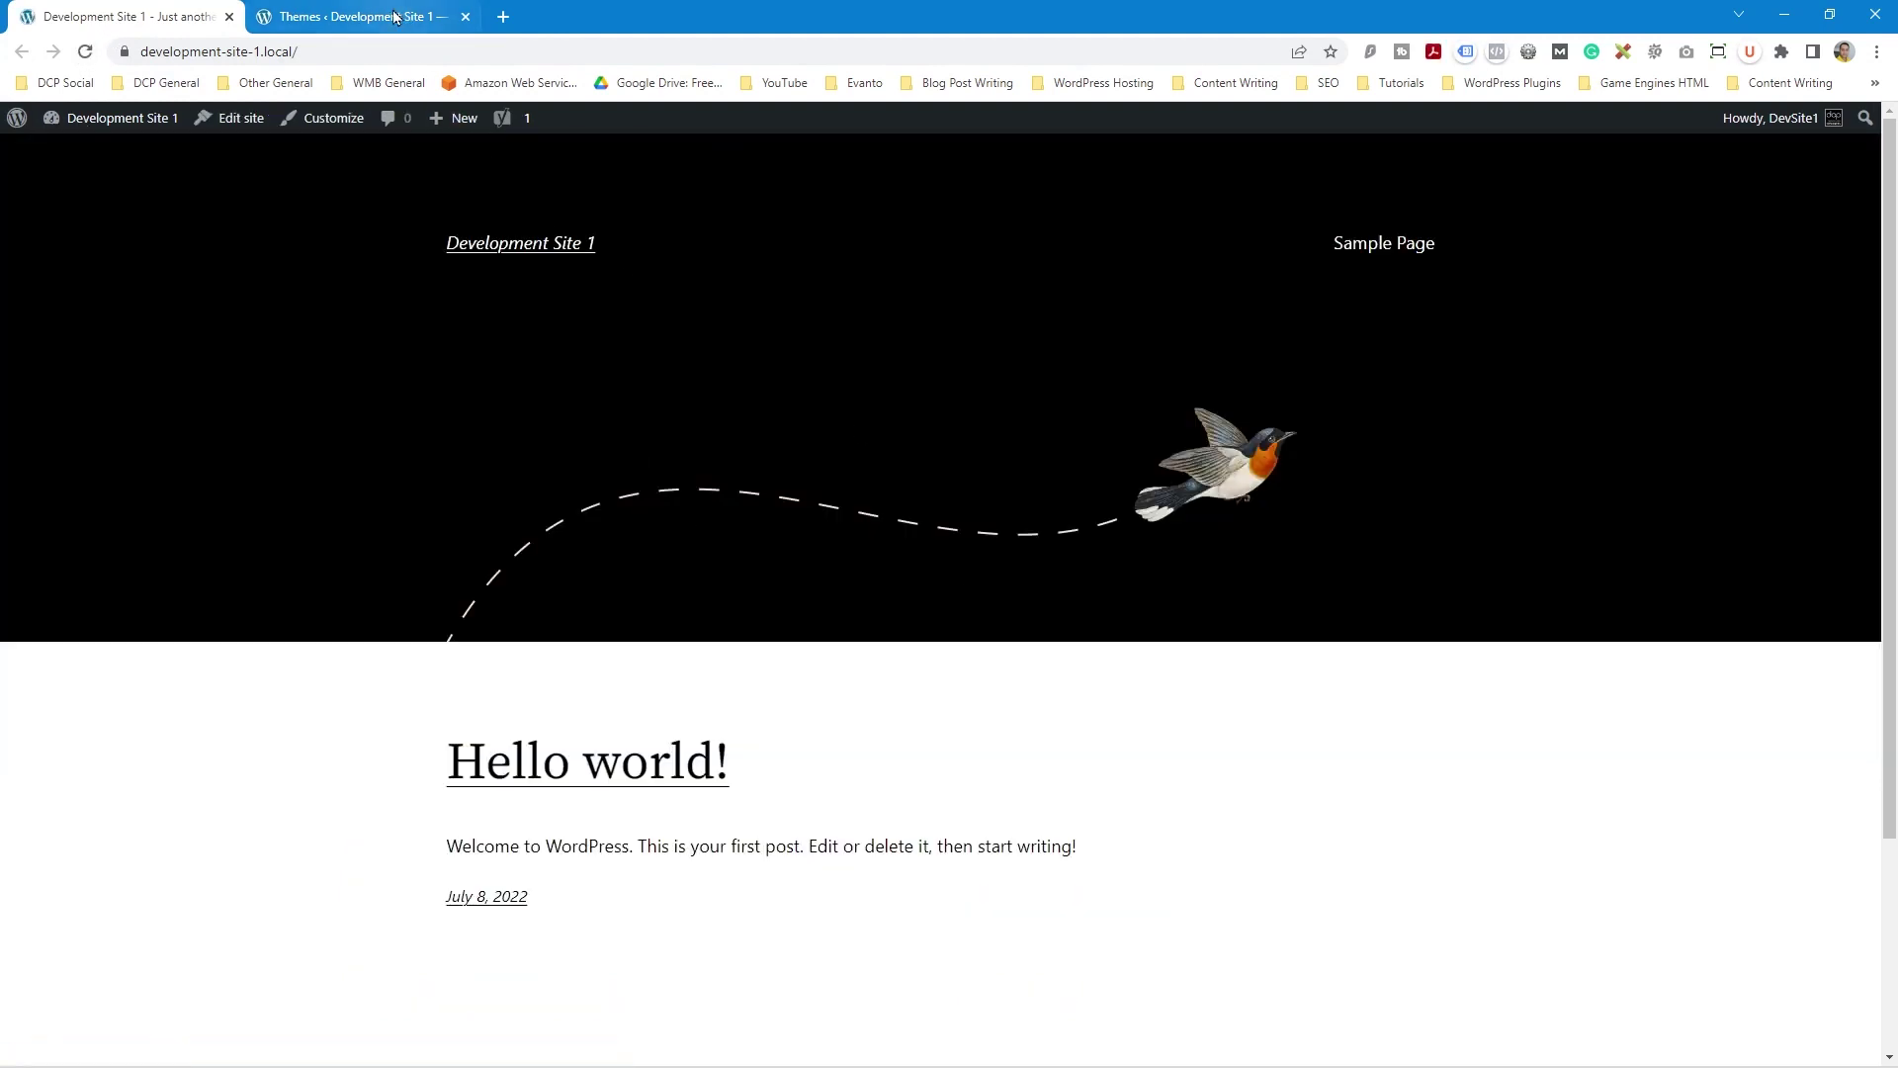
Dismiss the notices on the WordPress Themes page and view the site's front page once more
left_click(395, 17)
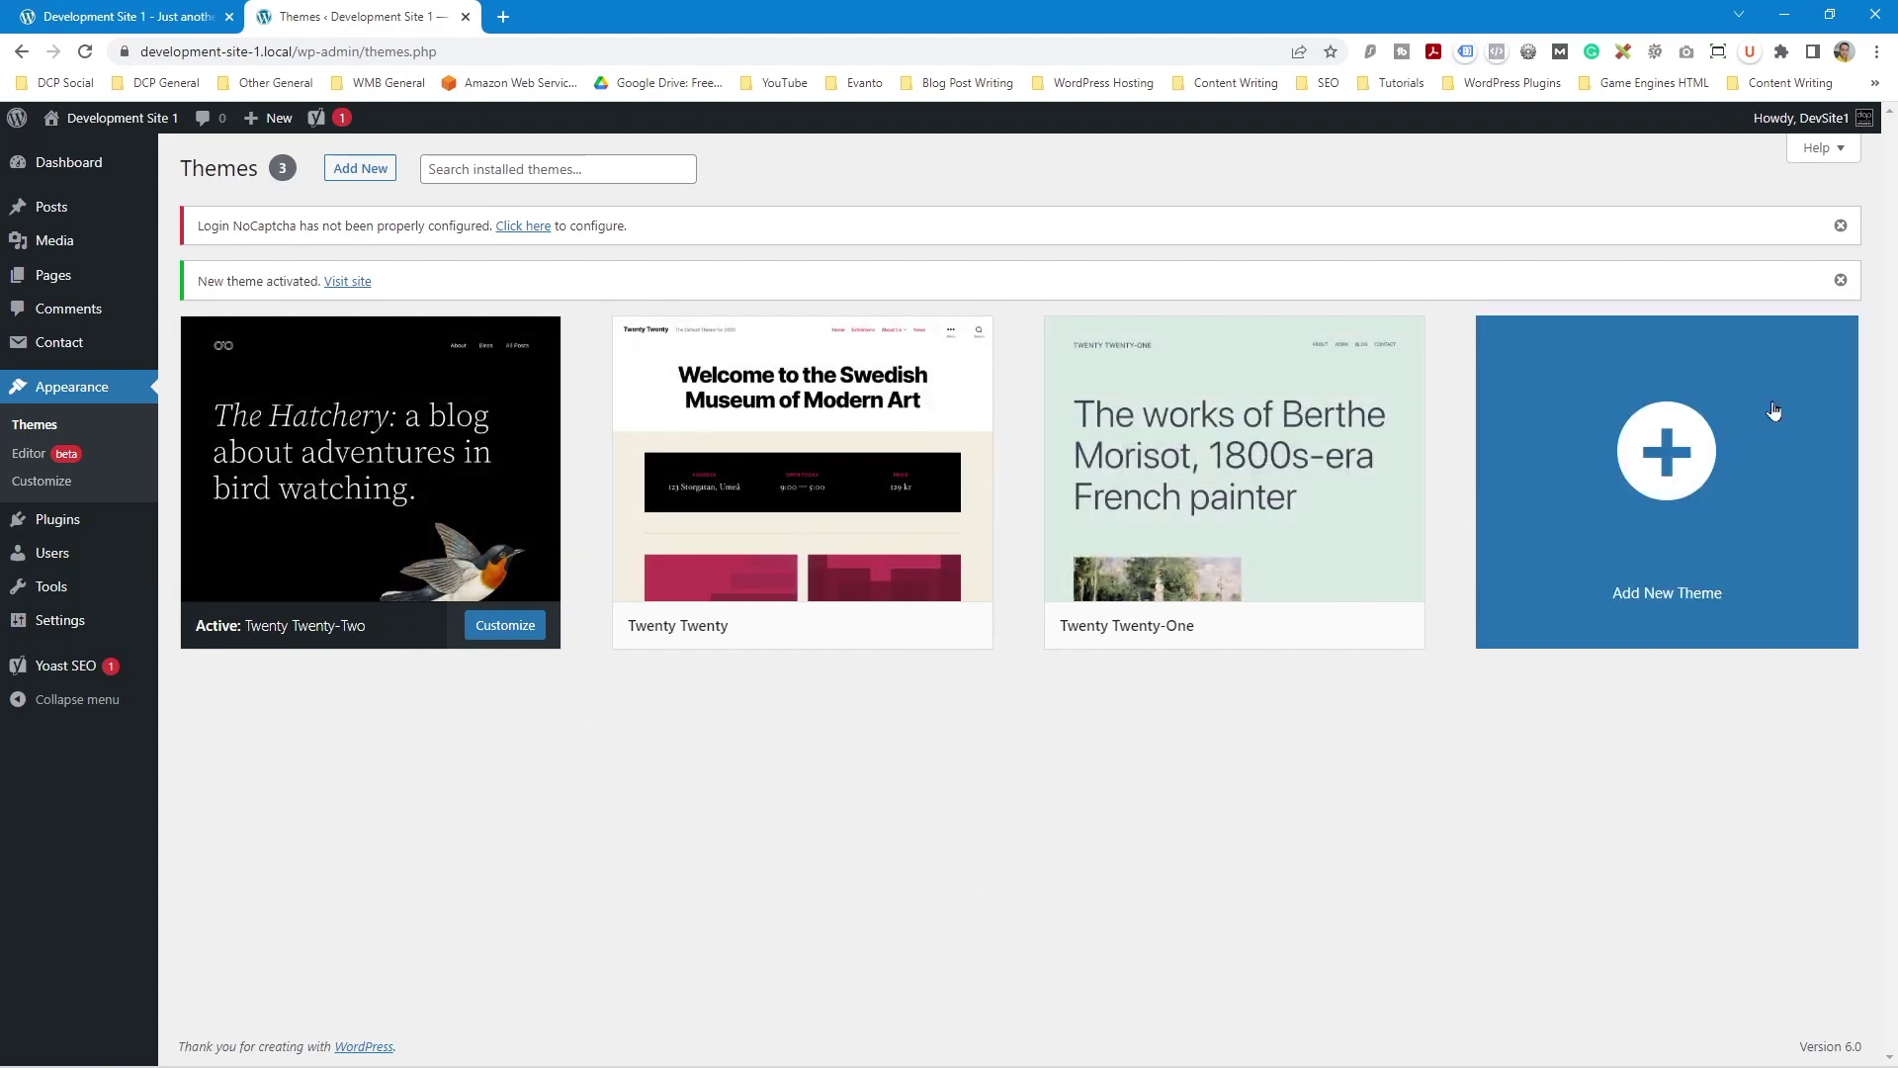
left_click(1841, 225)
left_click(1841, 227)
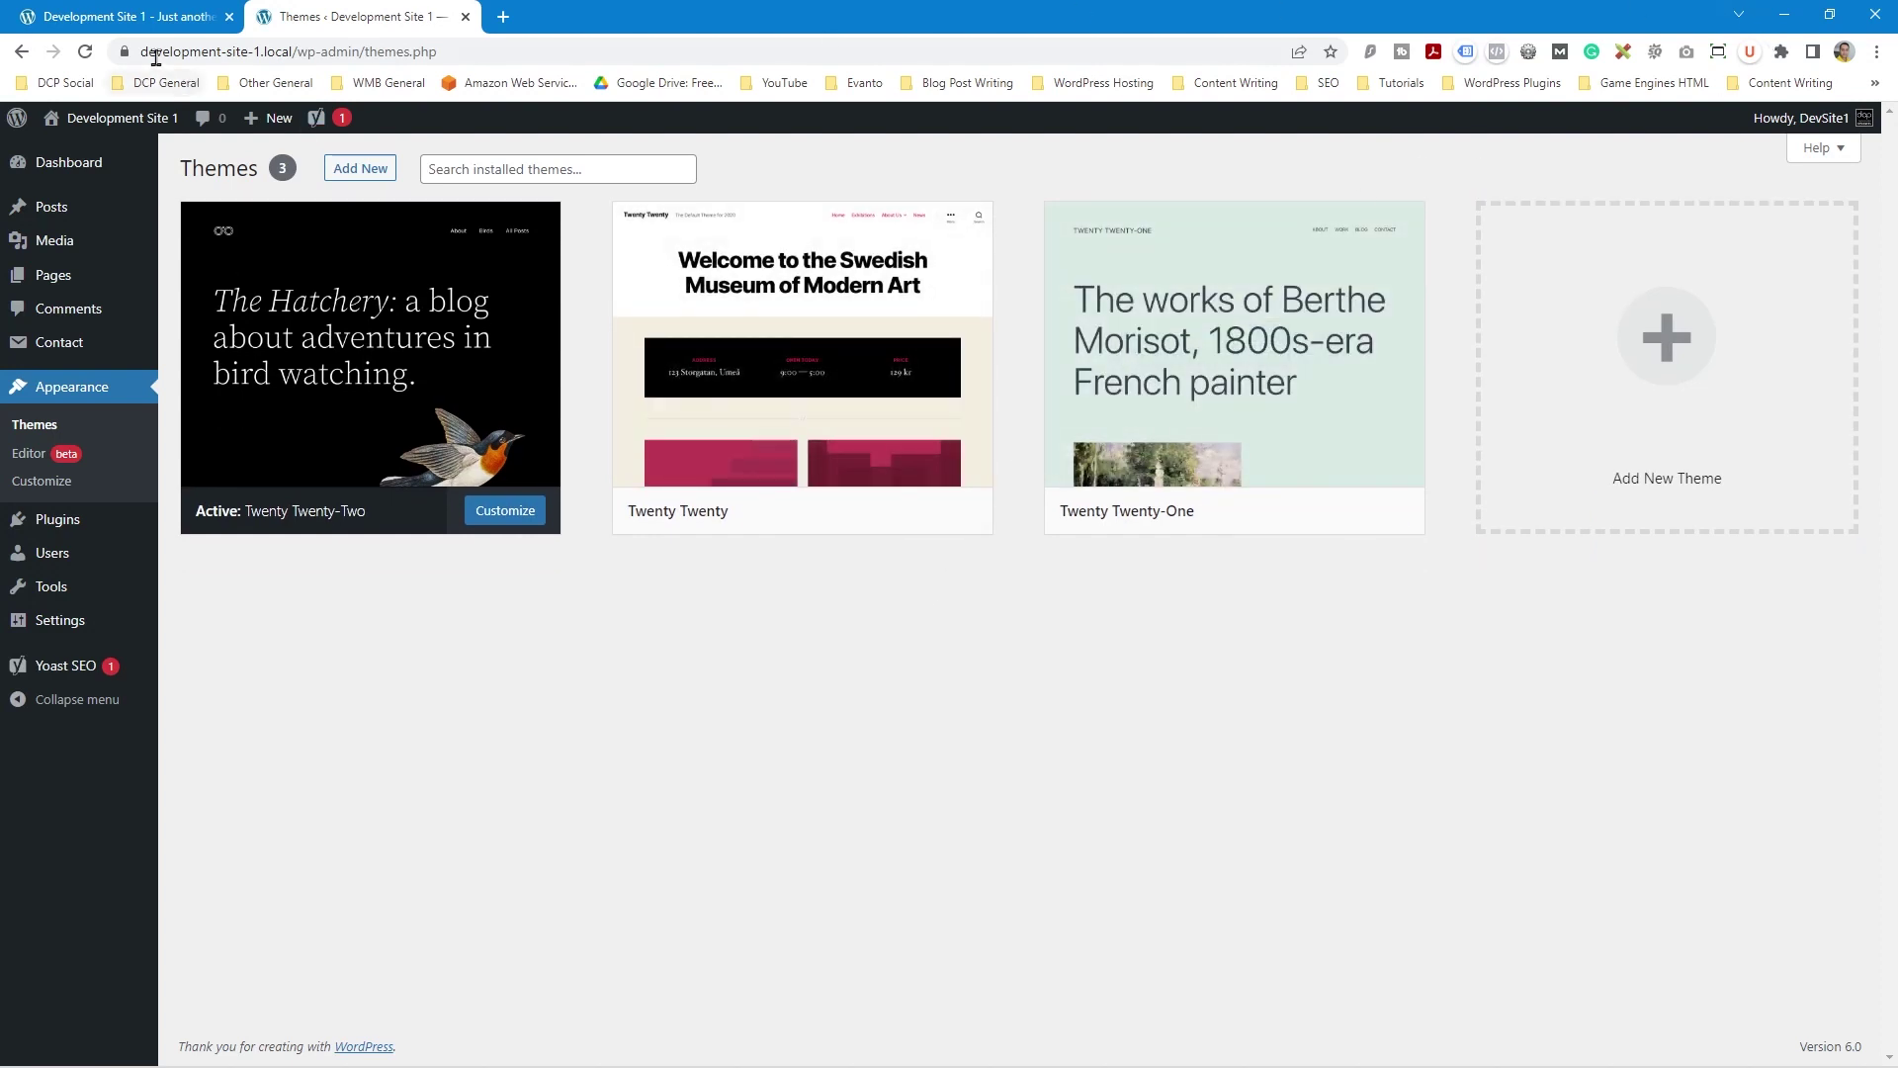
left_click(131, 19)
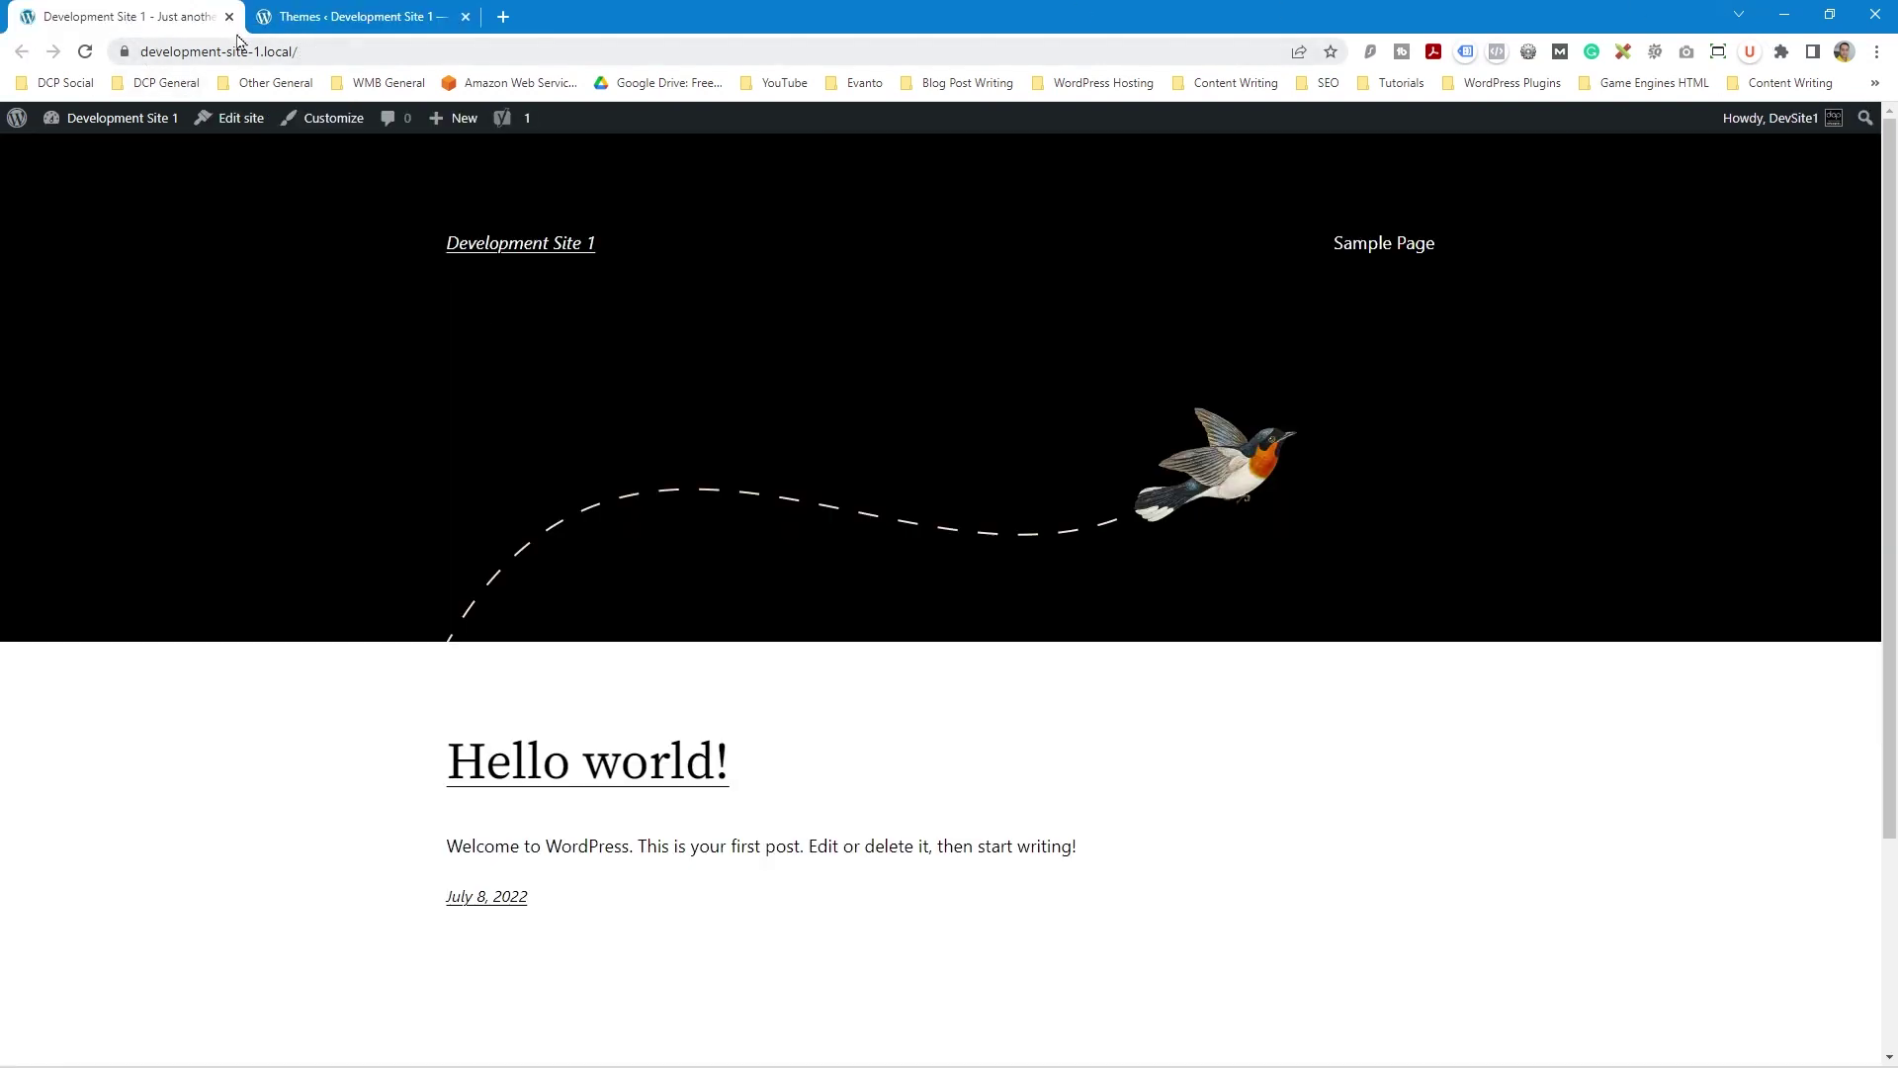
left_click(307, 18)
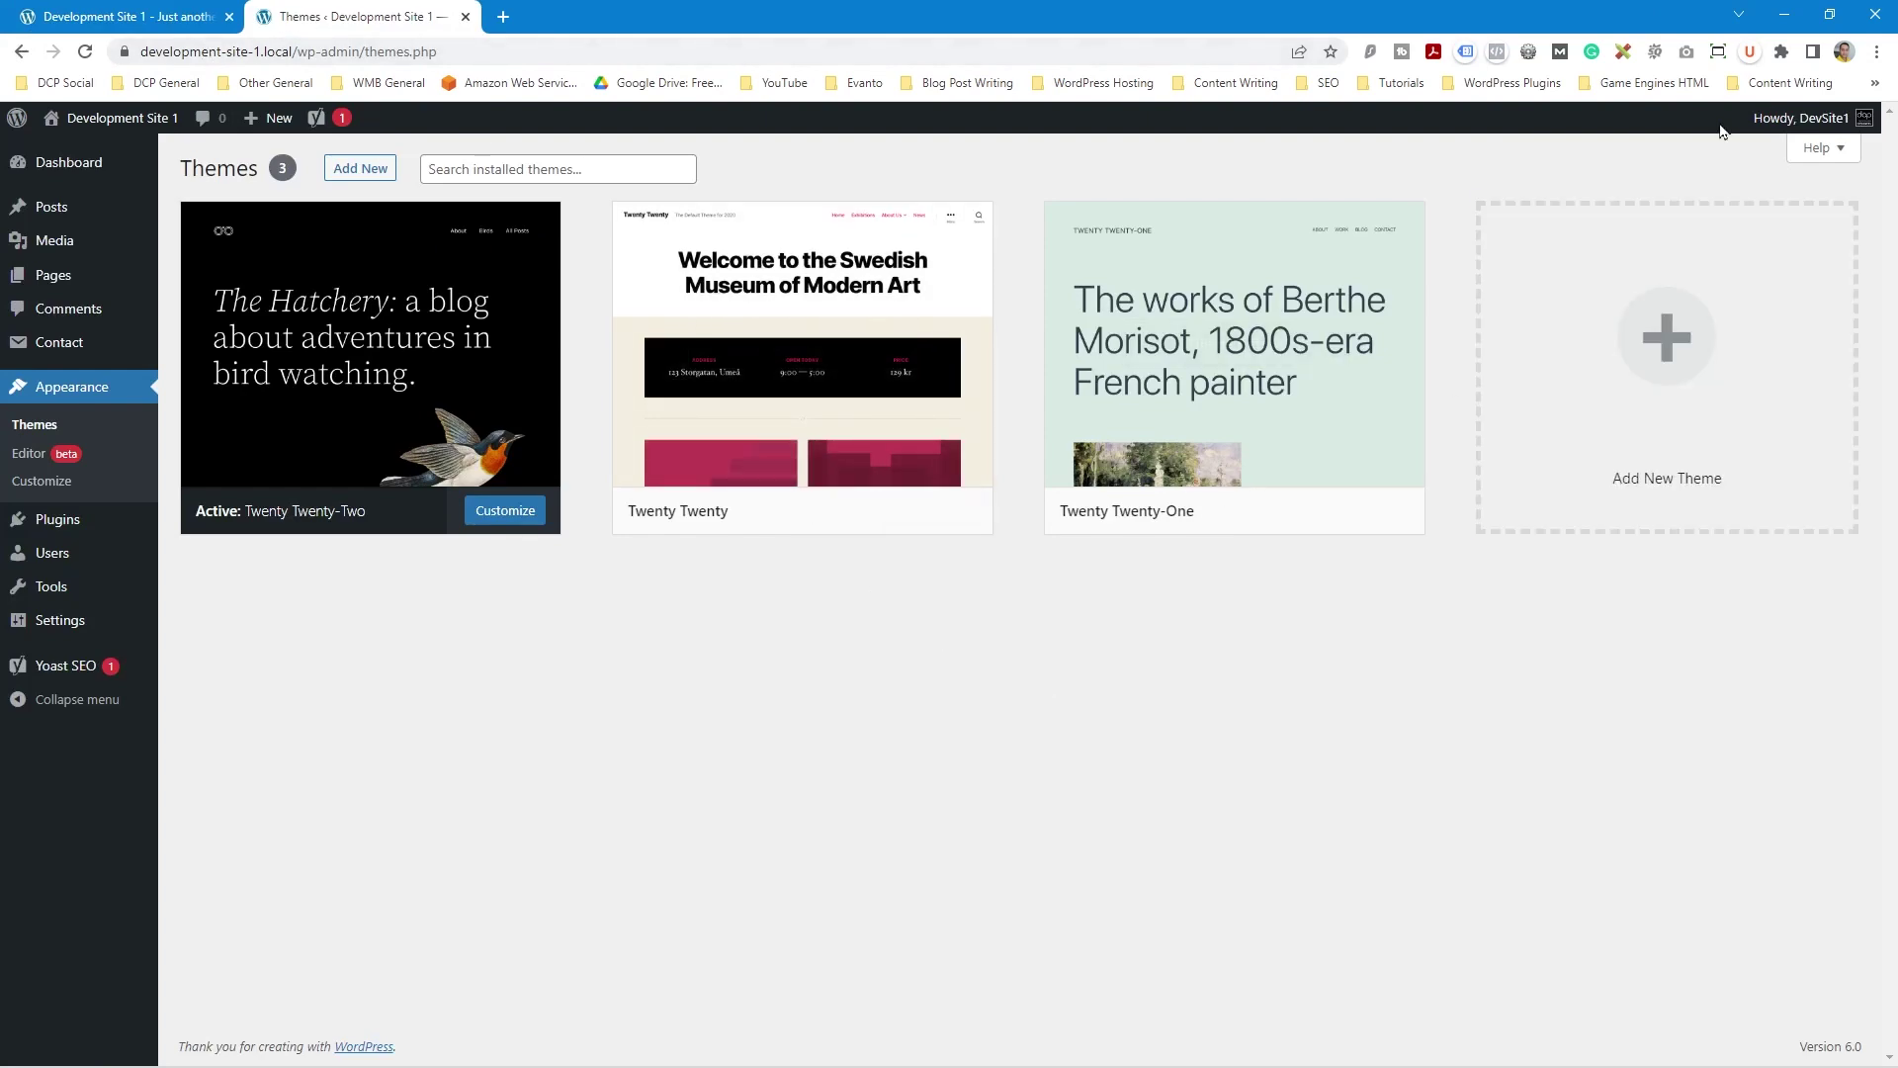
Switch to Local, stop Development Site 1, and close Local
left_click(1785, 14)
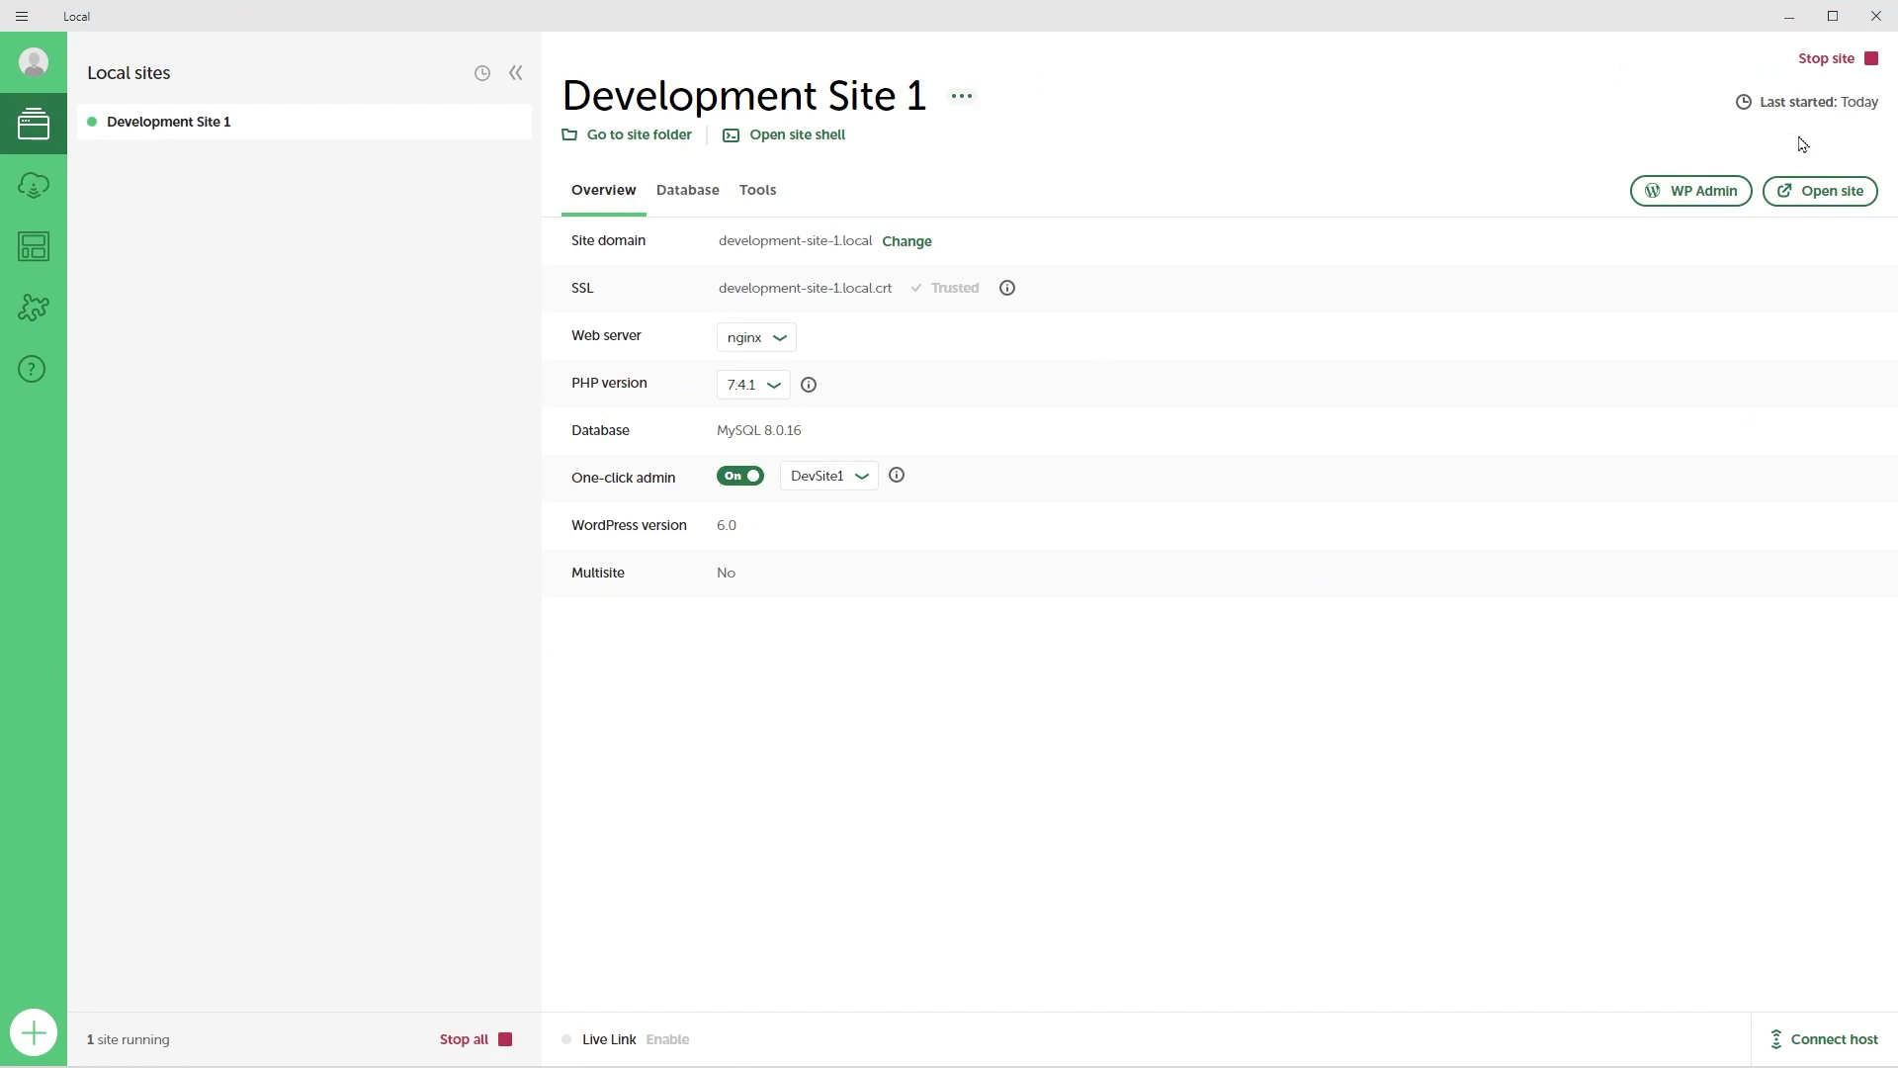
left_click(1826, 58)
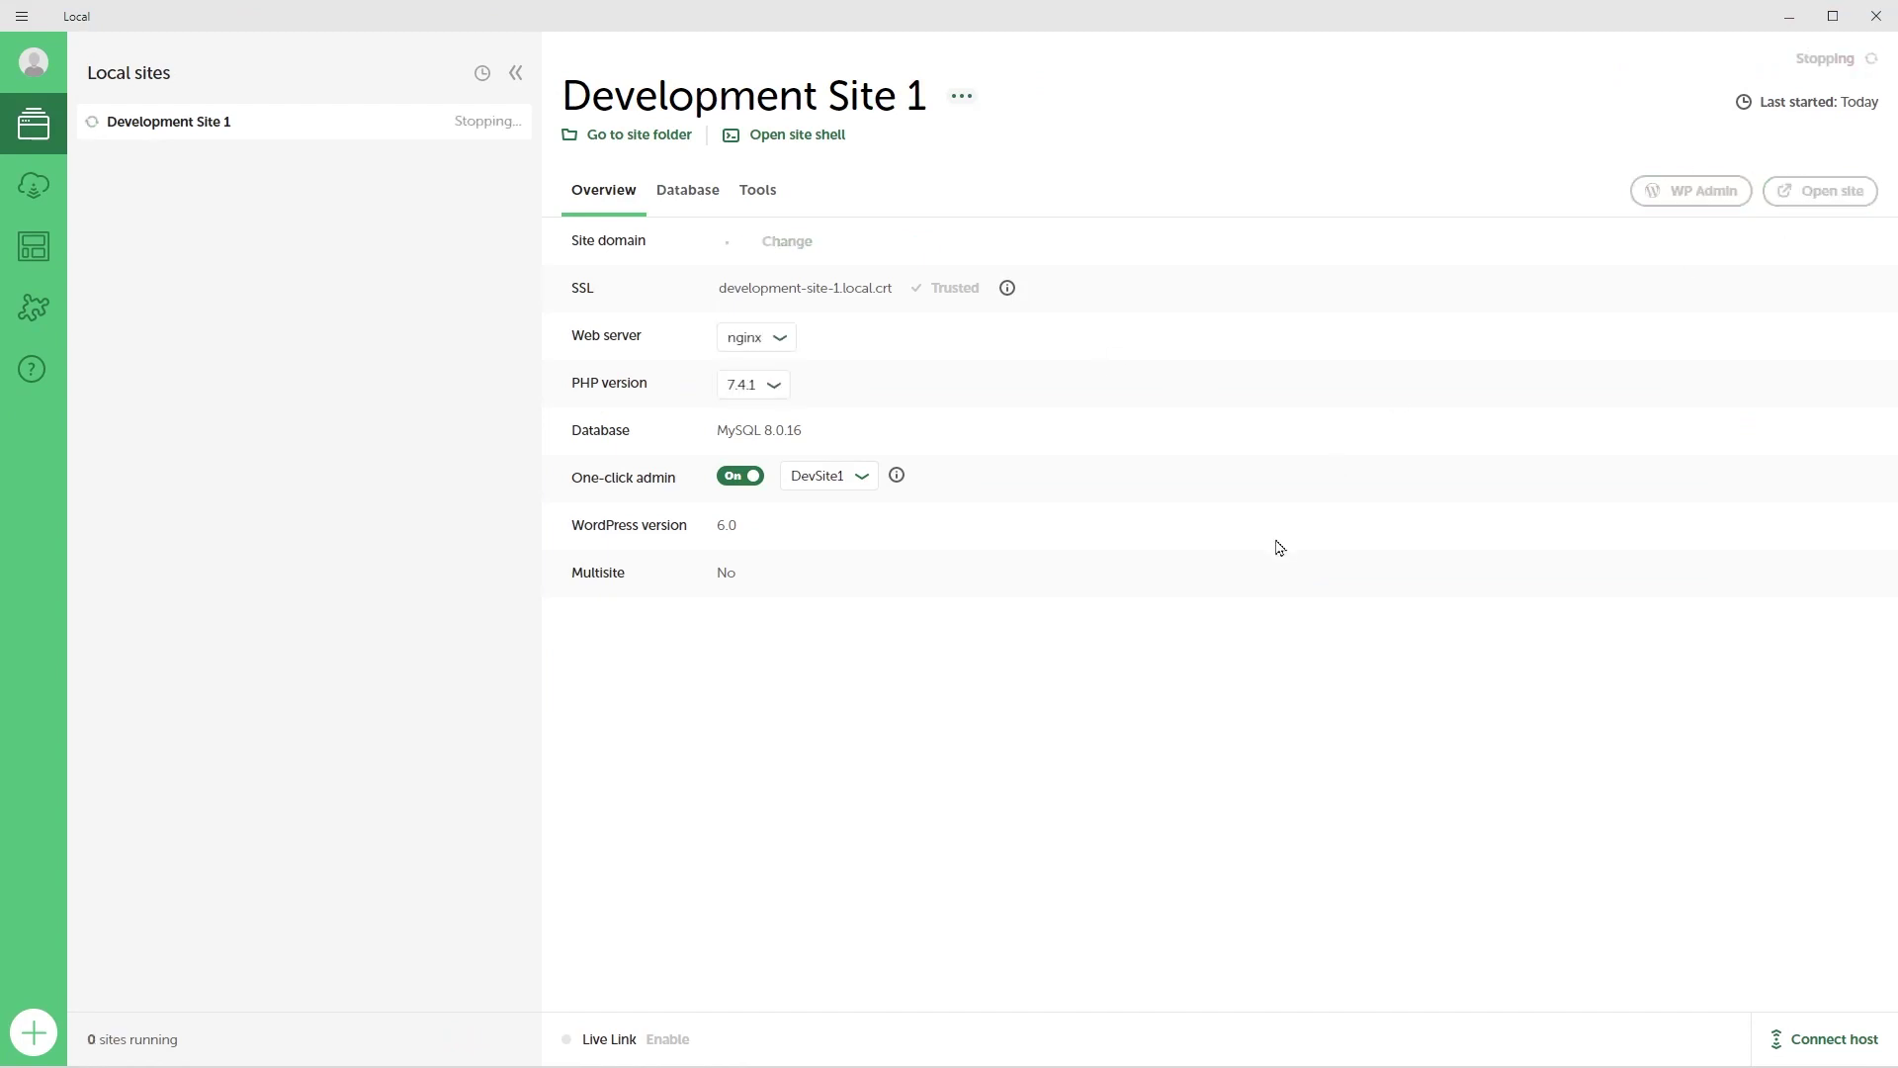
left_click(1875, 18)
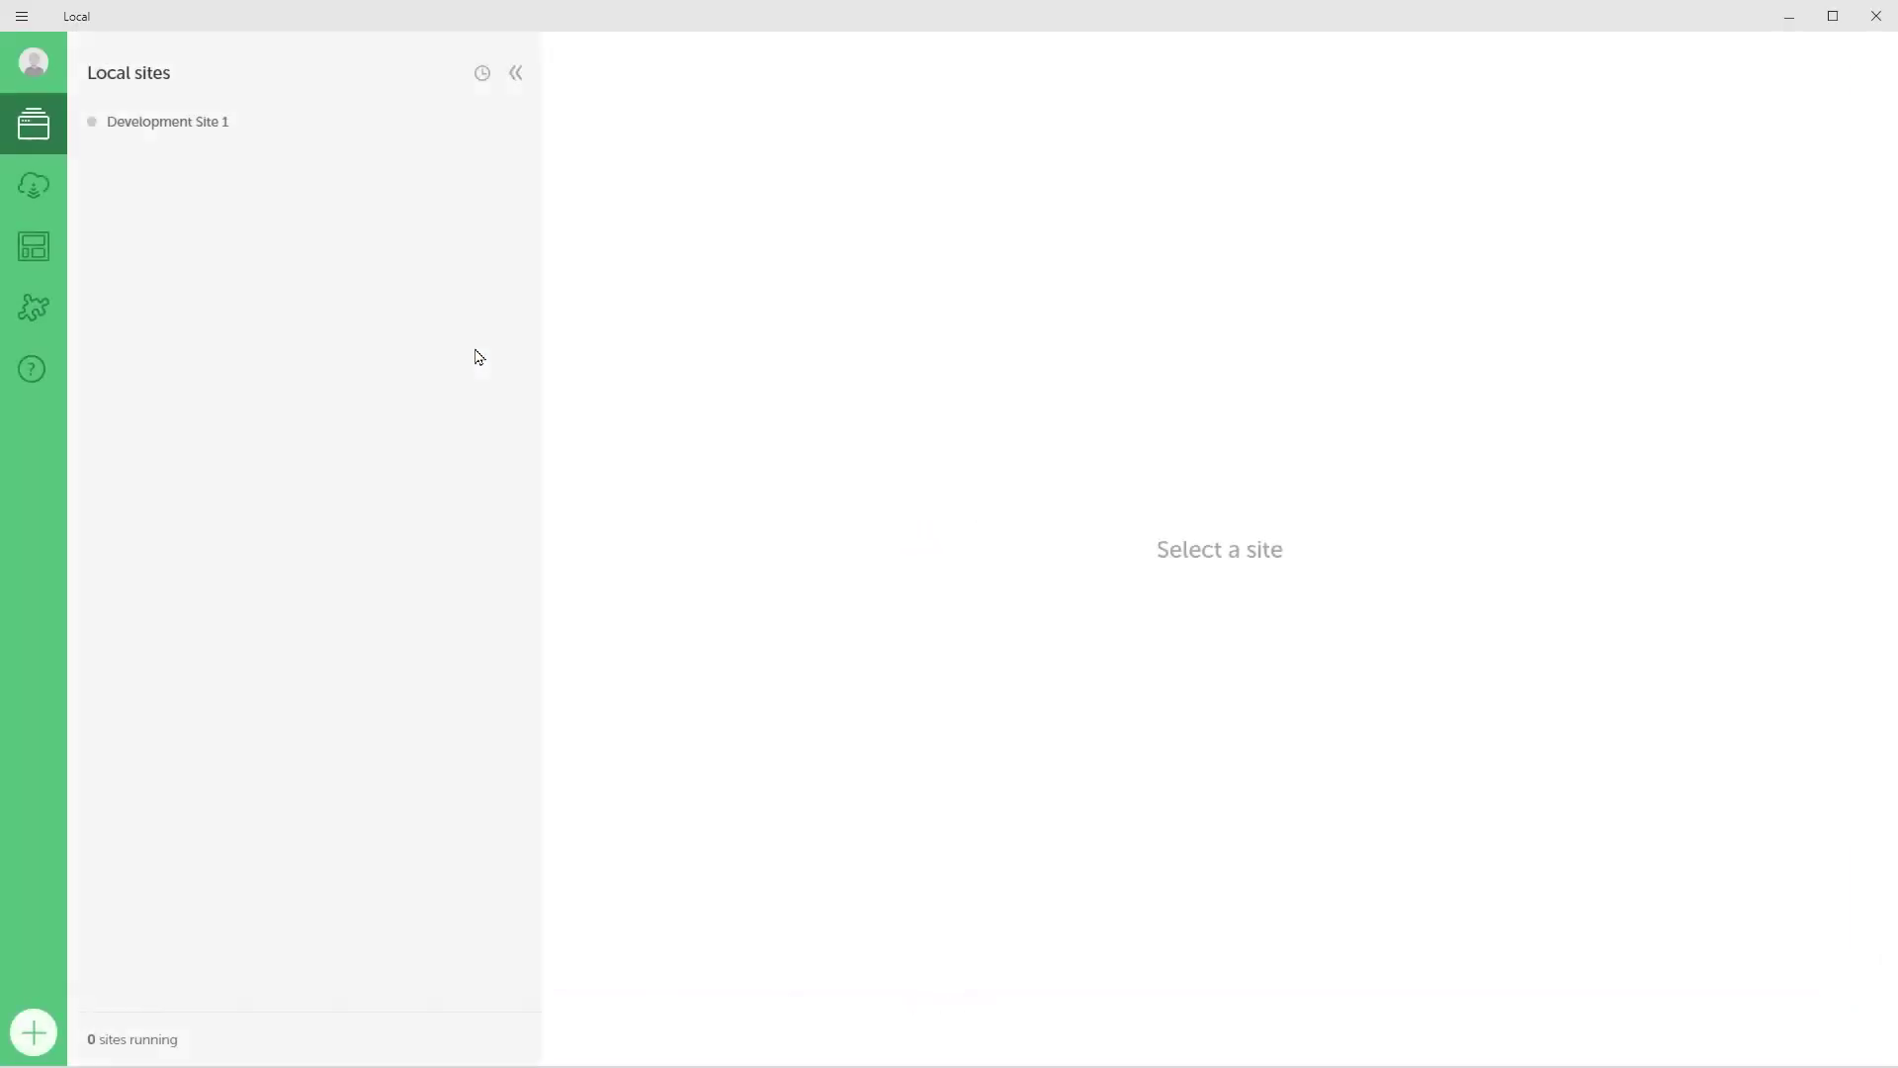
Select Development Site 1 in the reopened Local, review the new-site and Blueprint creation options, and leave site creation
left_click(201, 134)
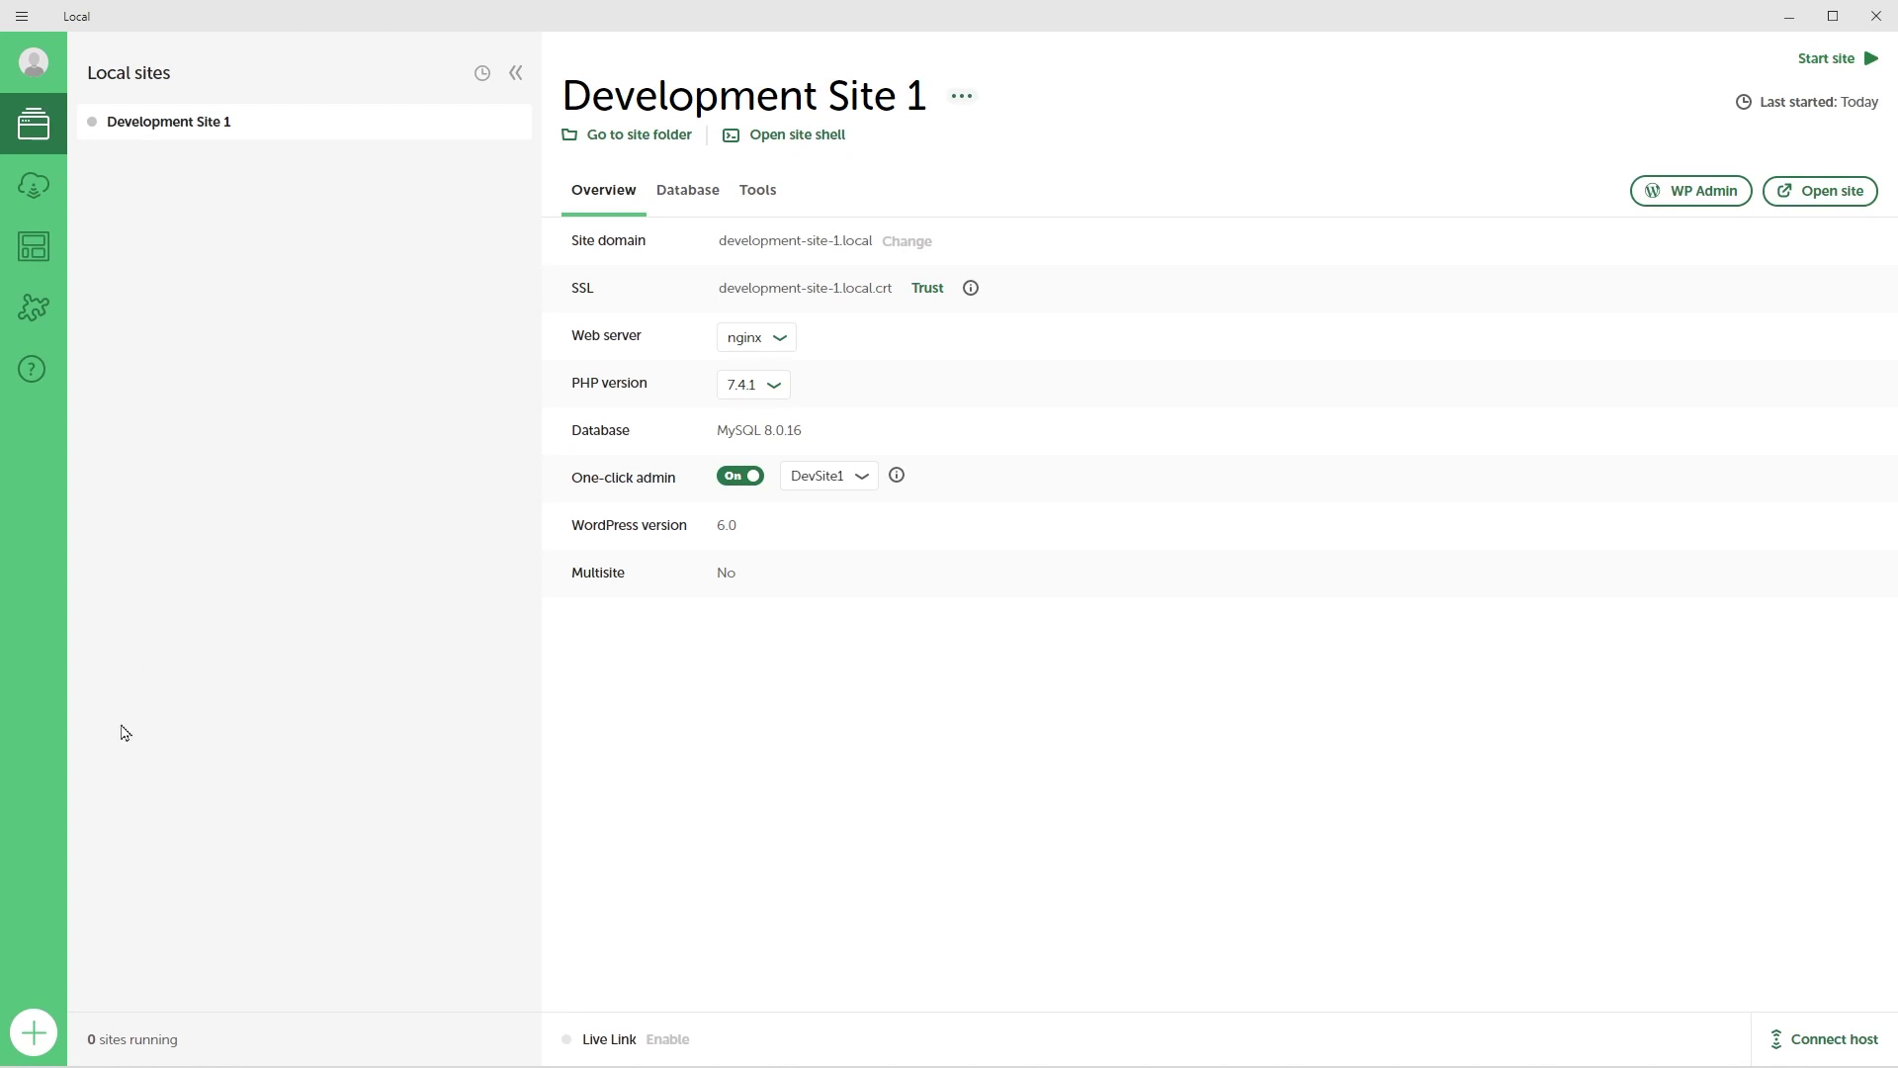
left_click(33, 1033)
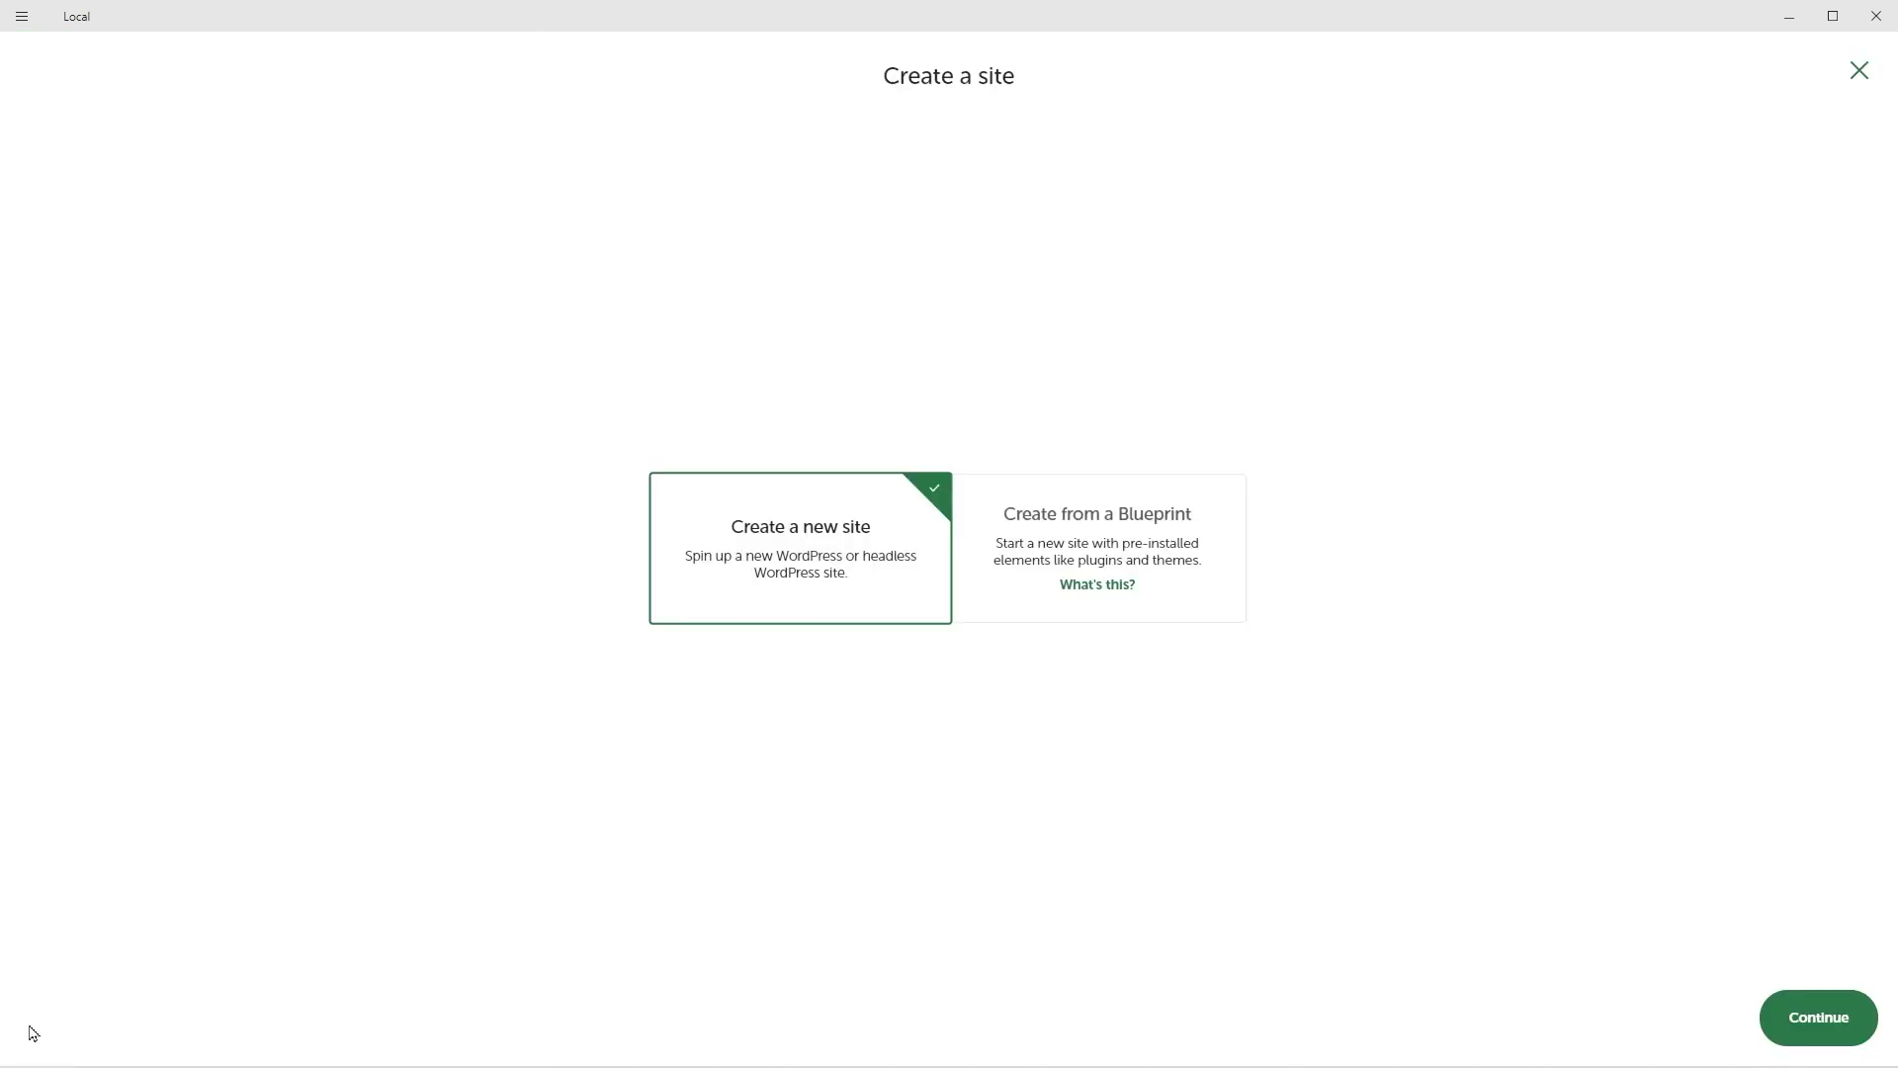
left_click(1053, 537)
left_click(897, 546)
left_click(1858, 73)
Start Development Site 1 and begin saving it as a Blueprint
left_click(961, 96)
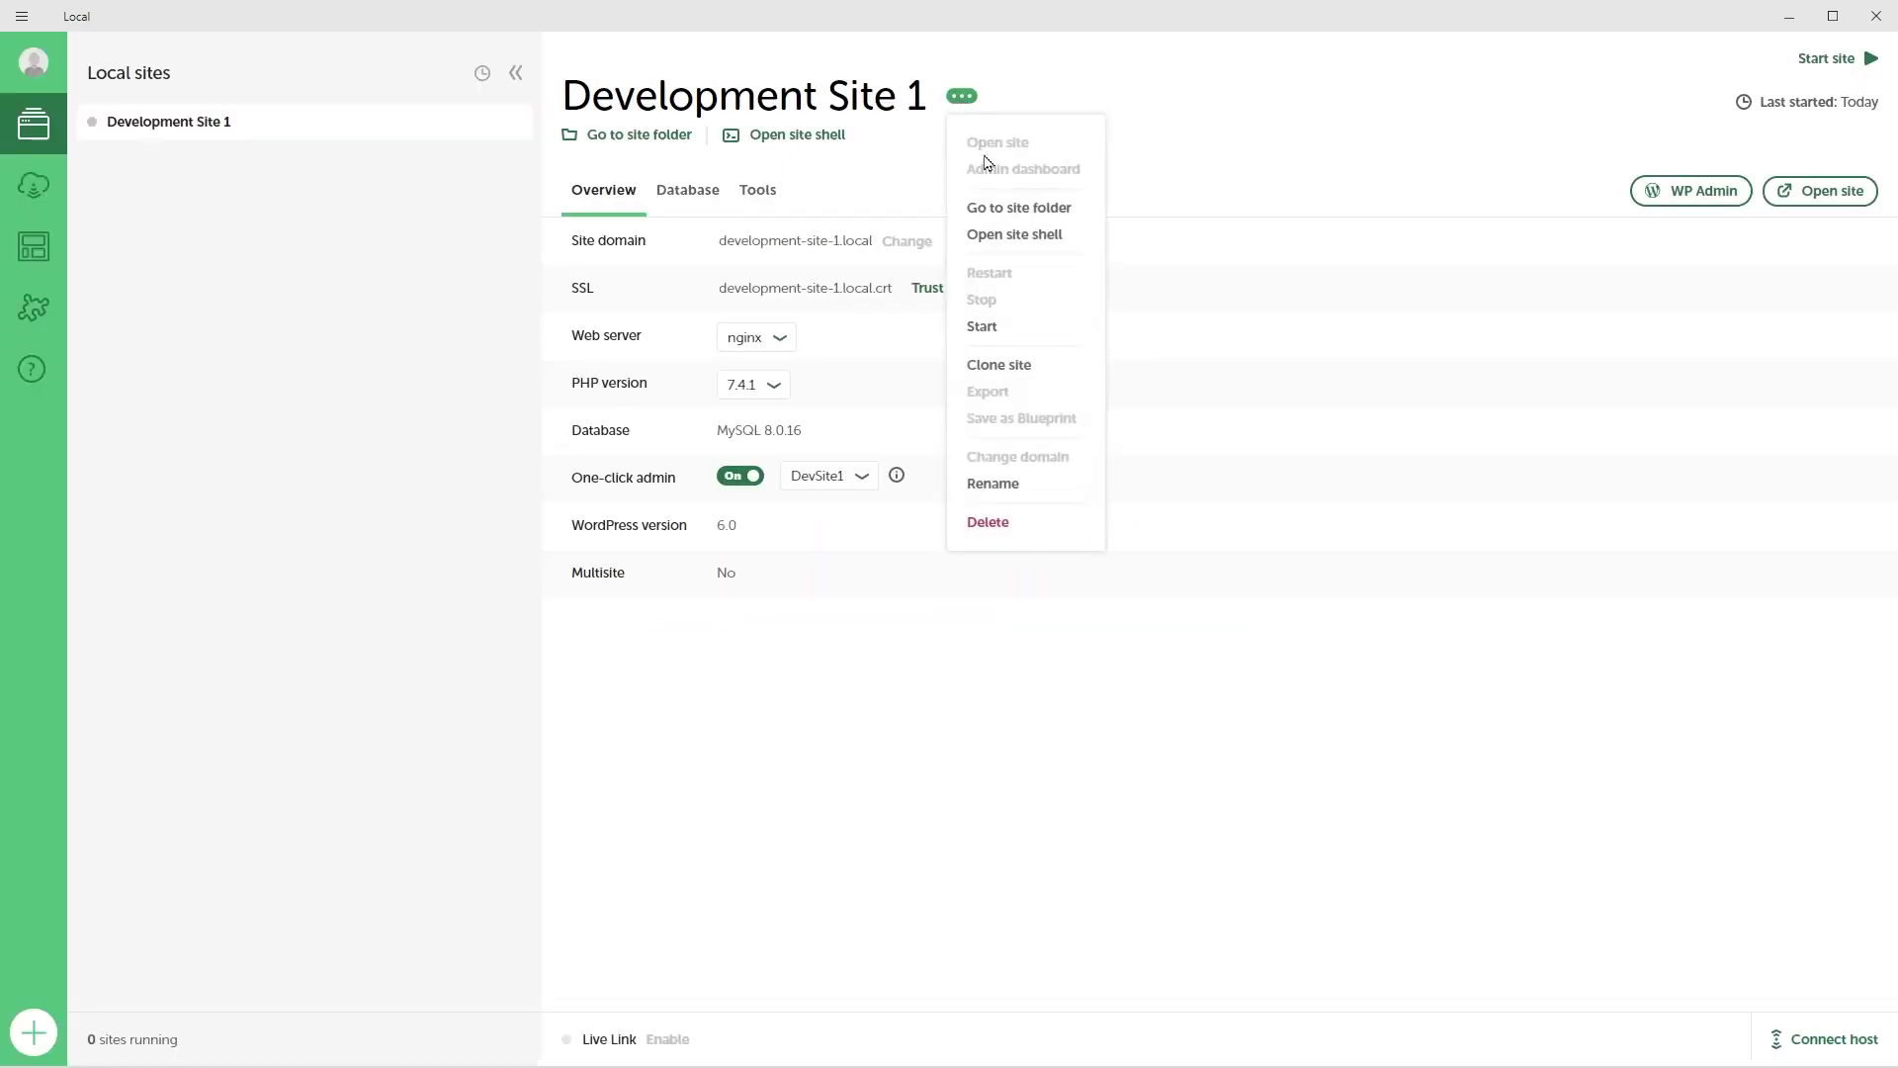
left_click(1828, 58)
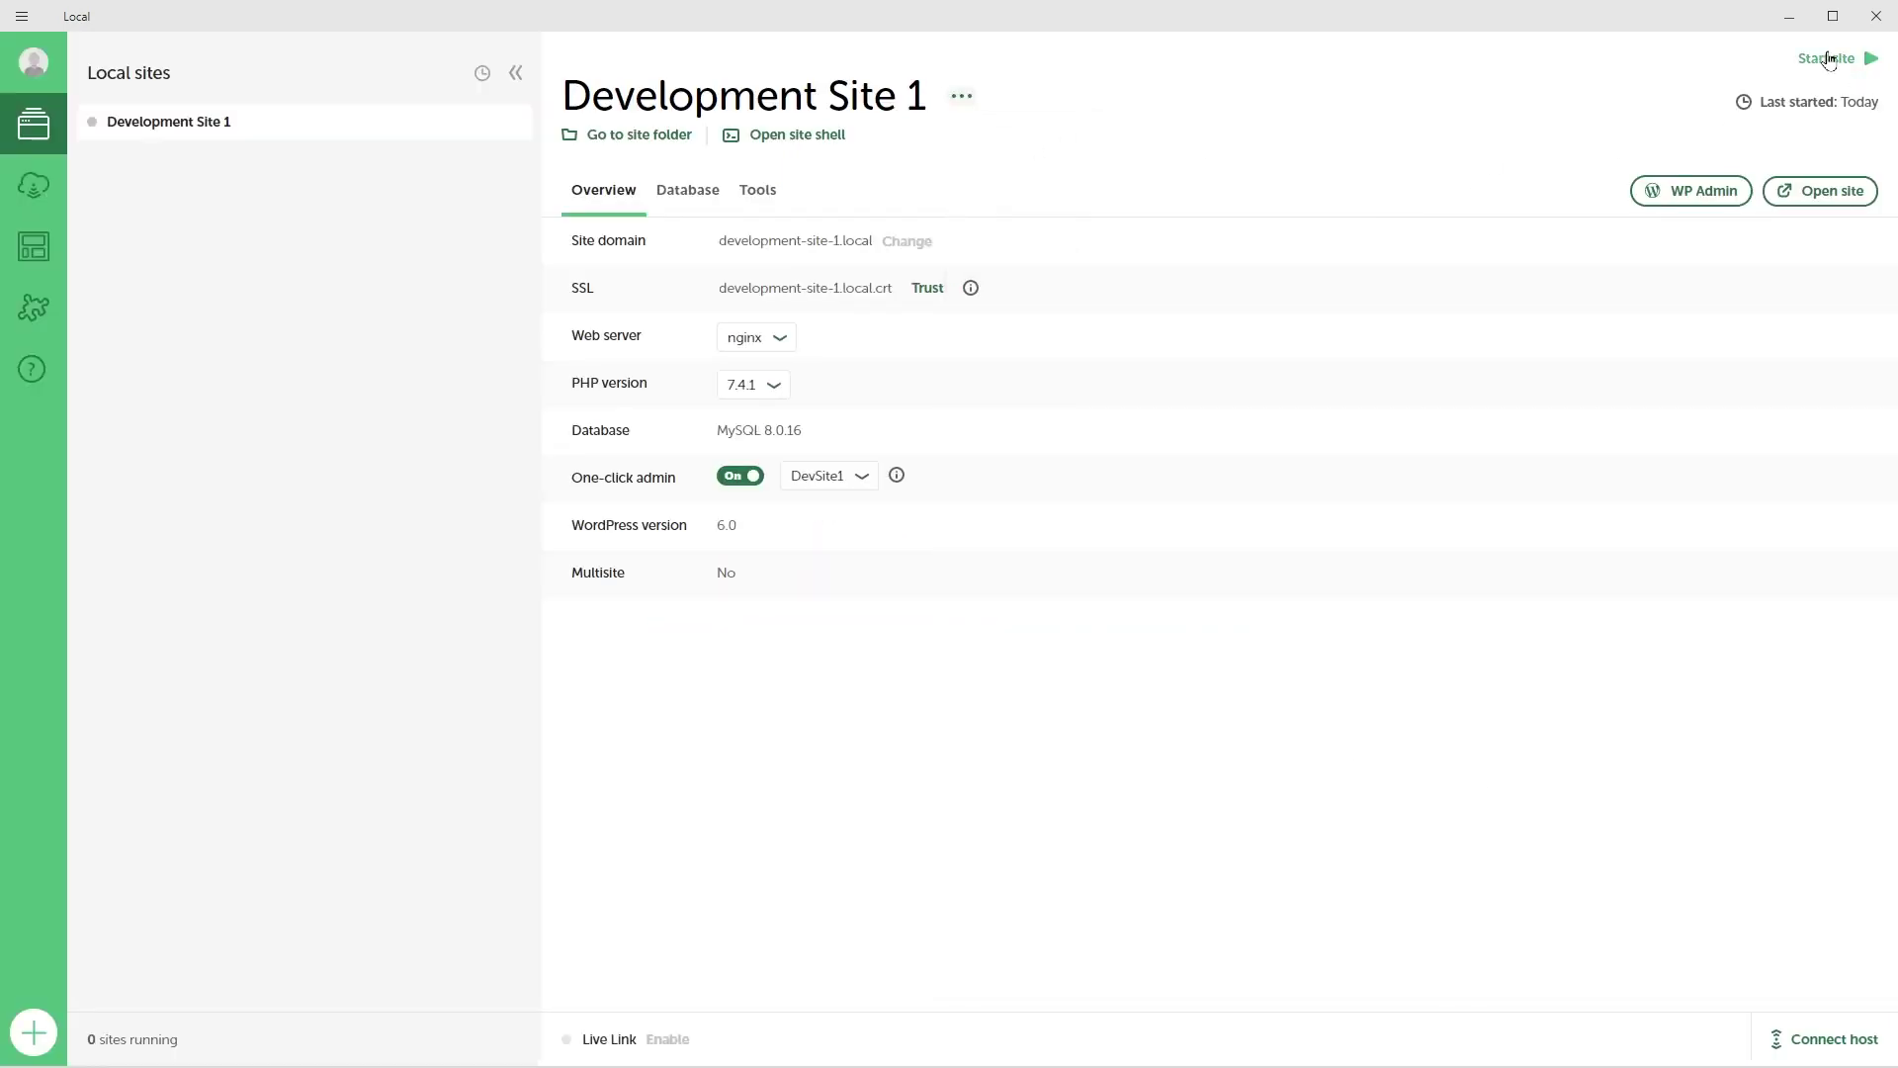
left_click(958, 103)
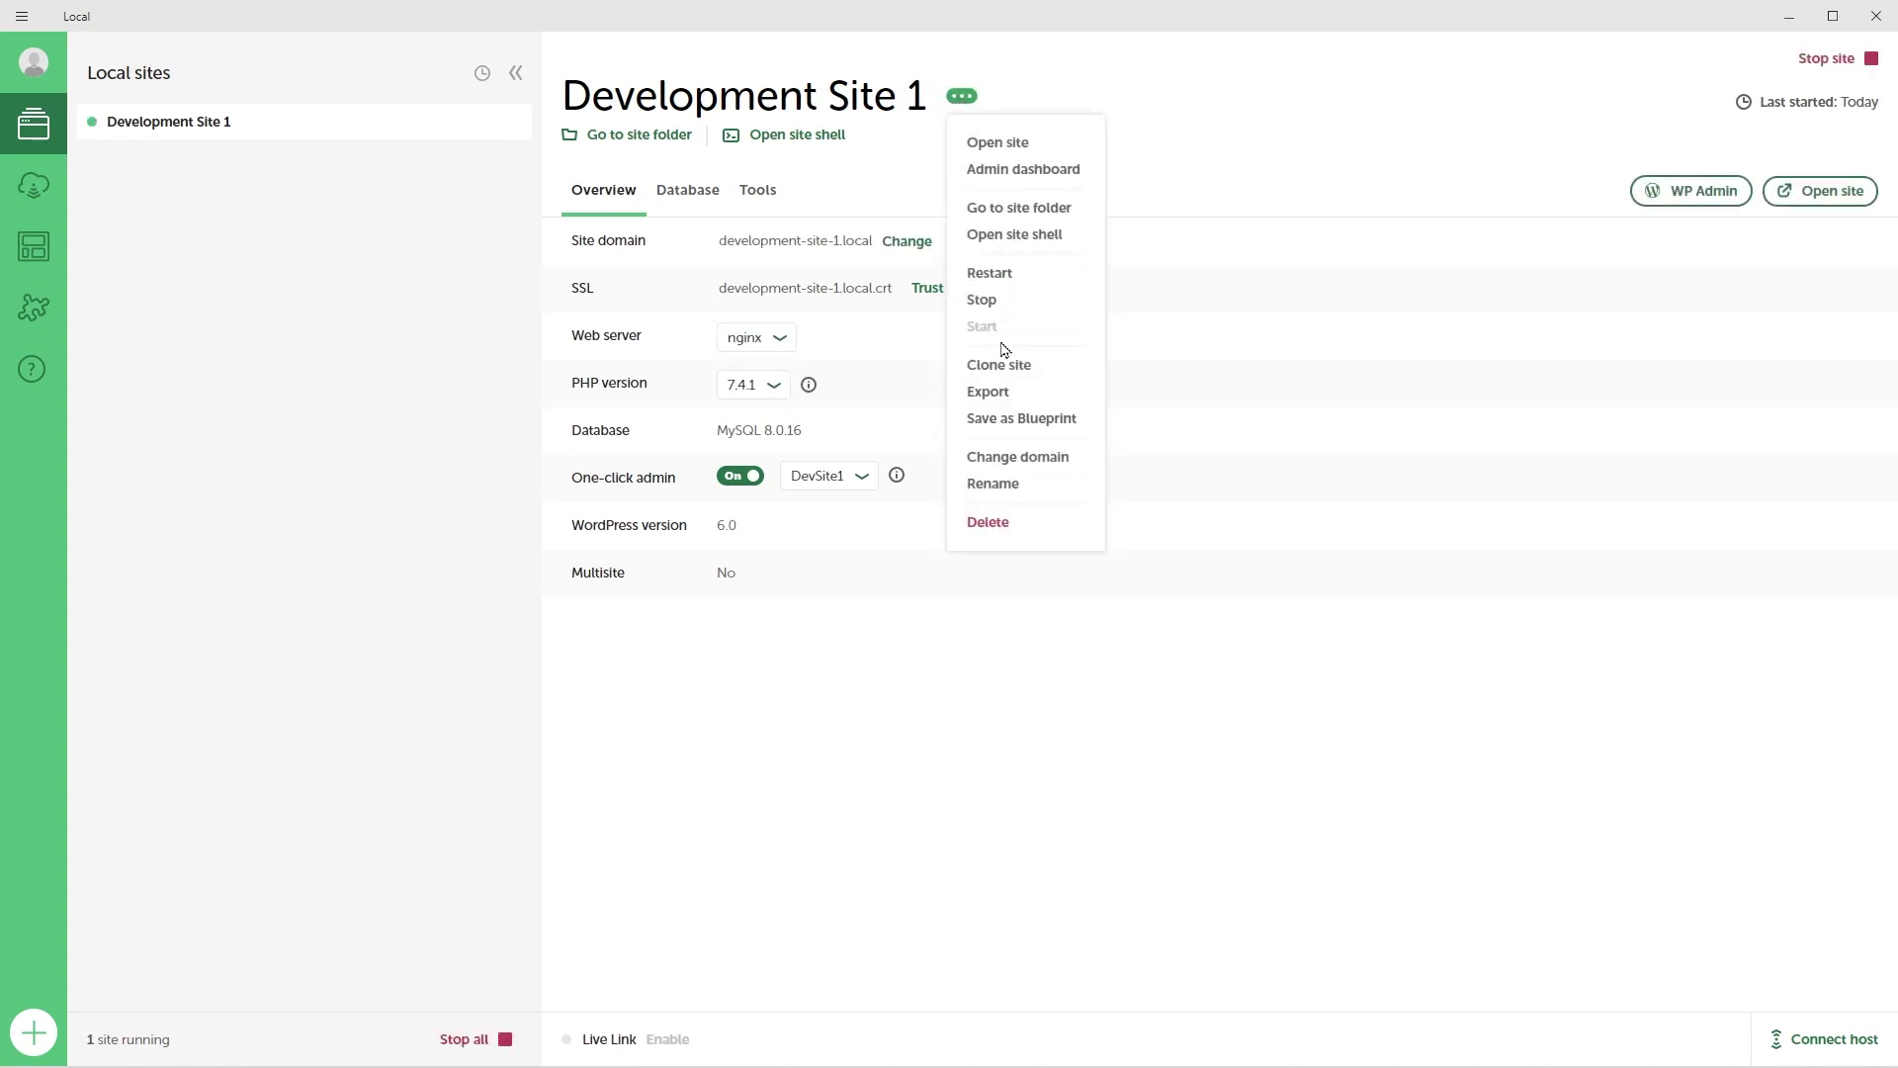
left_click(1029, 420)
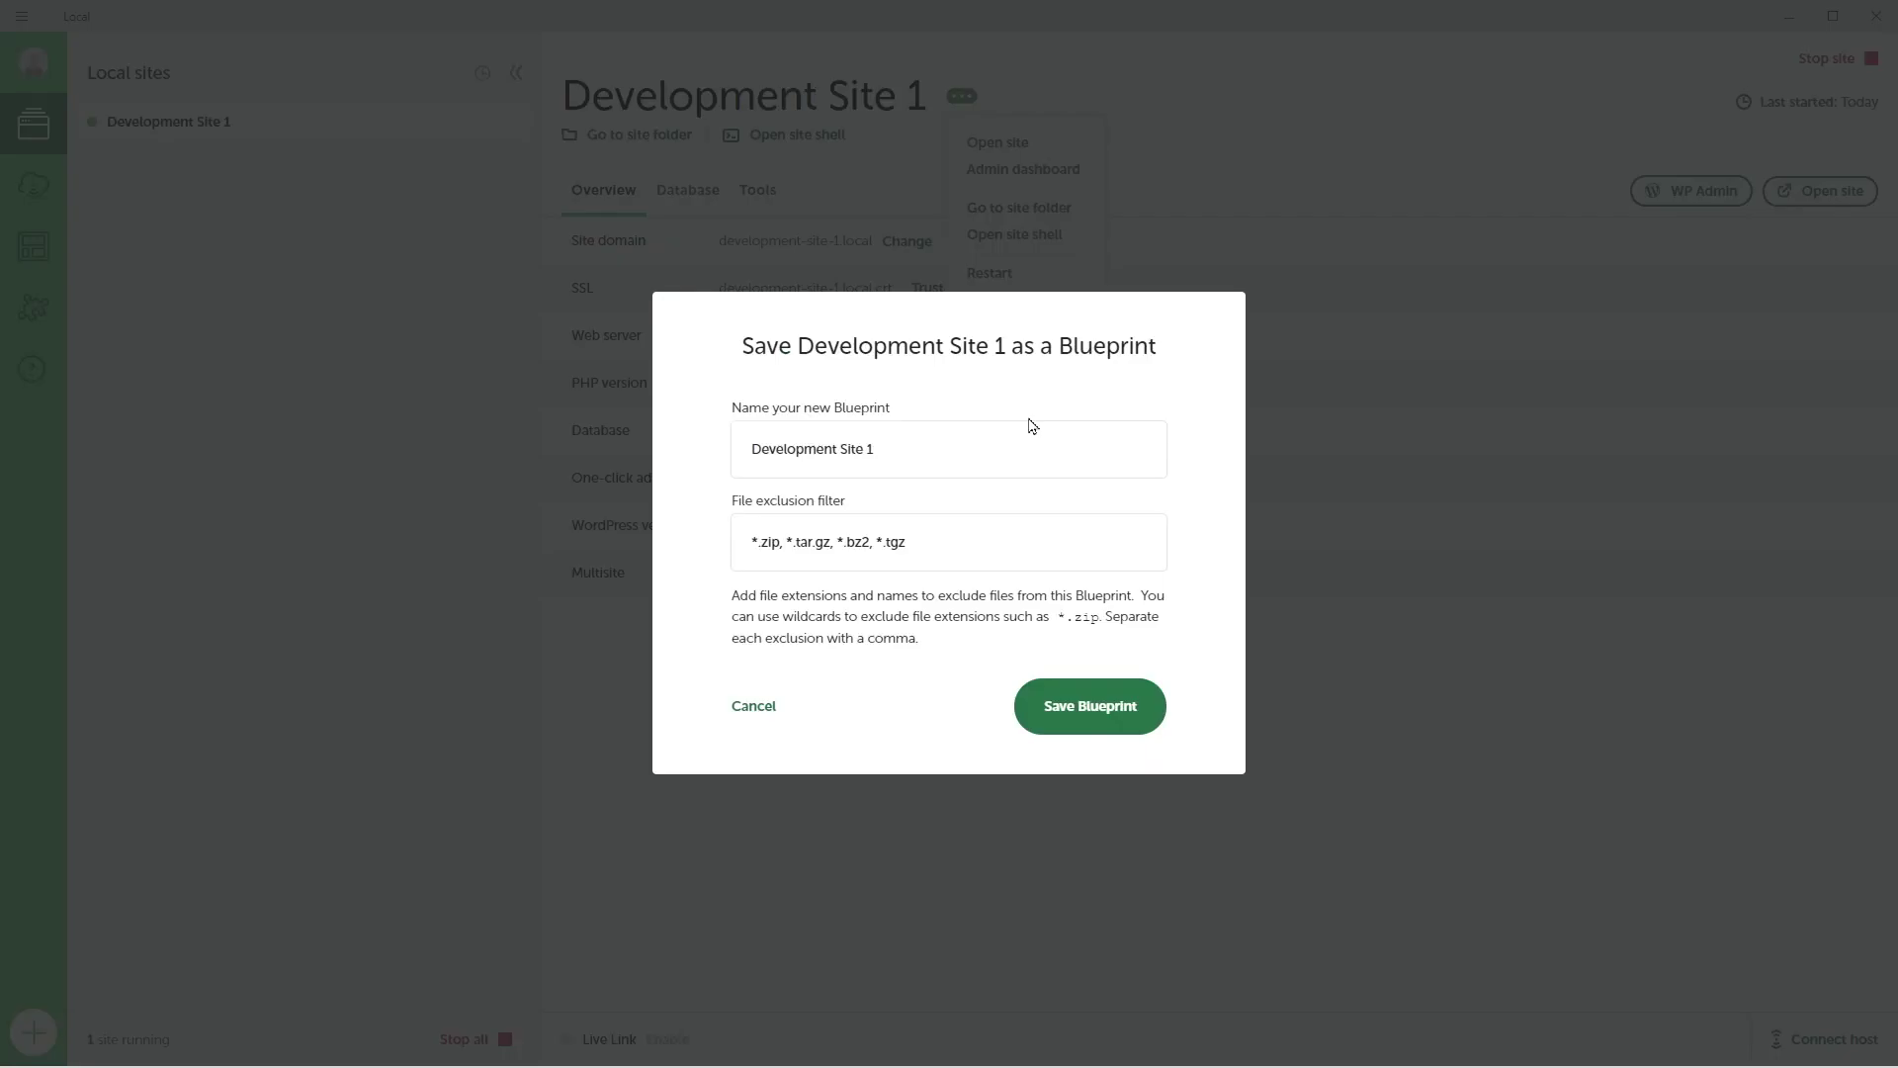
Name the new Blueprint "Starter Business Site" and save it
left_click(870, 447)
triple_click(803, 450)
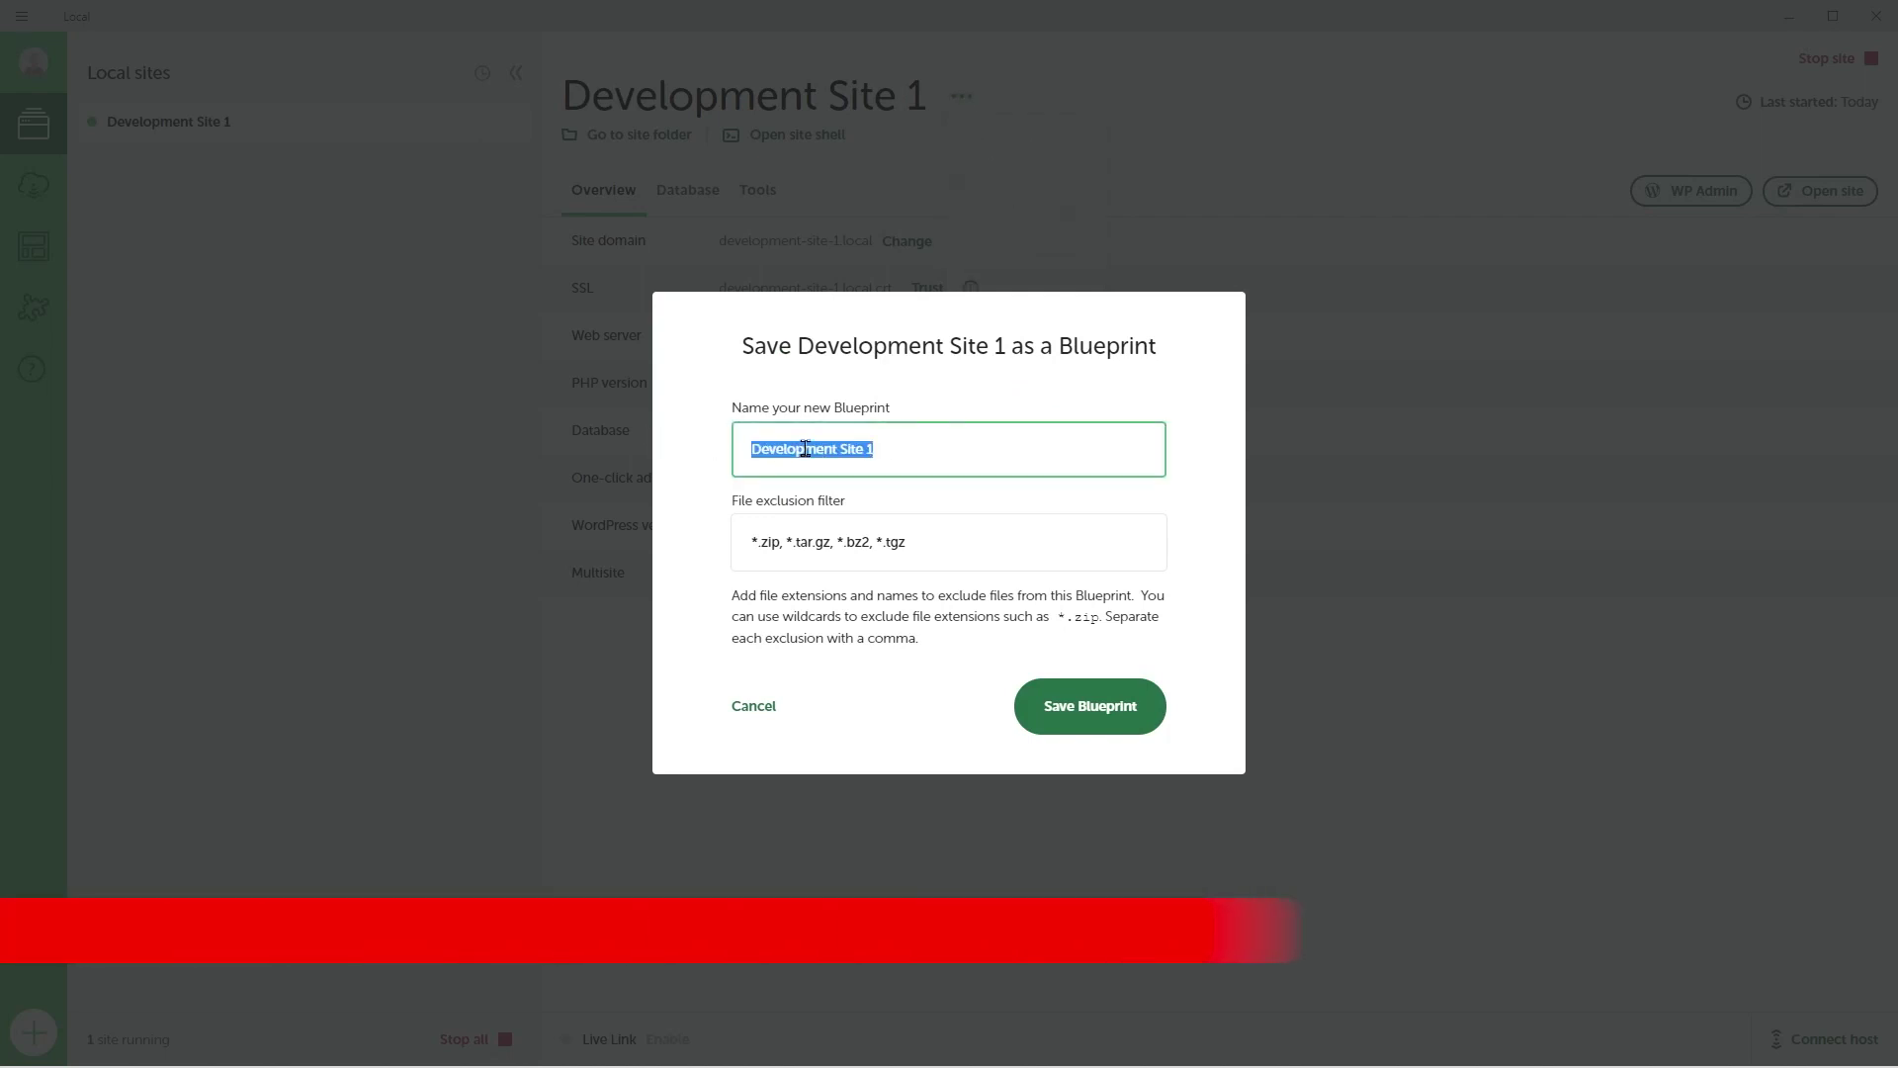
type("Starter Site")
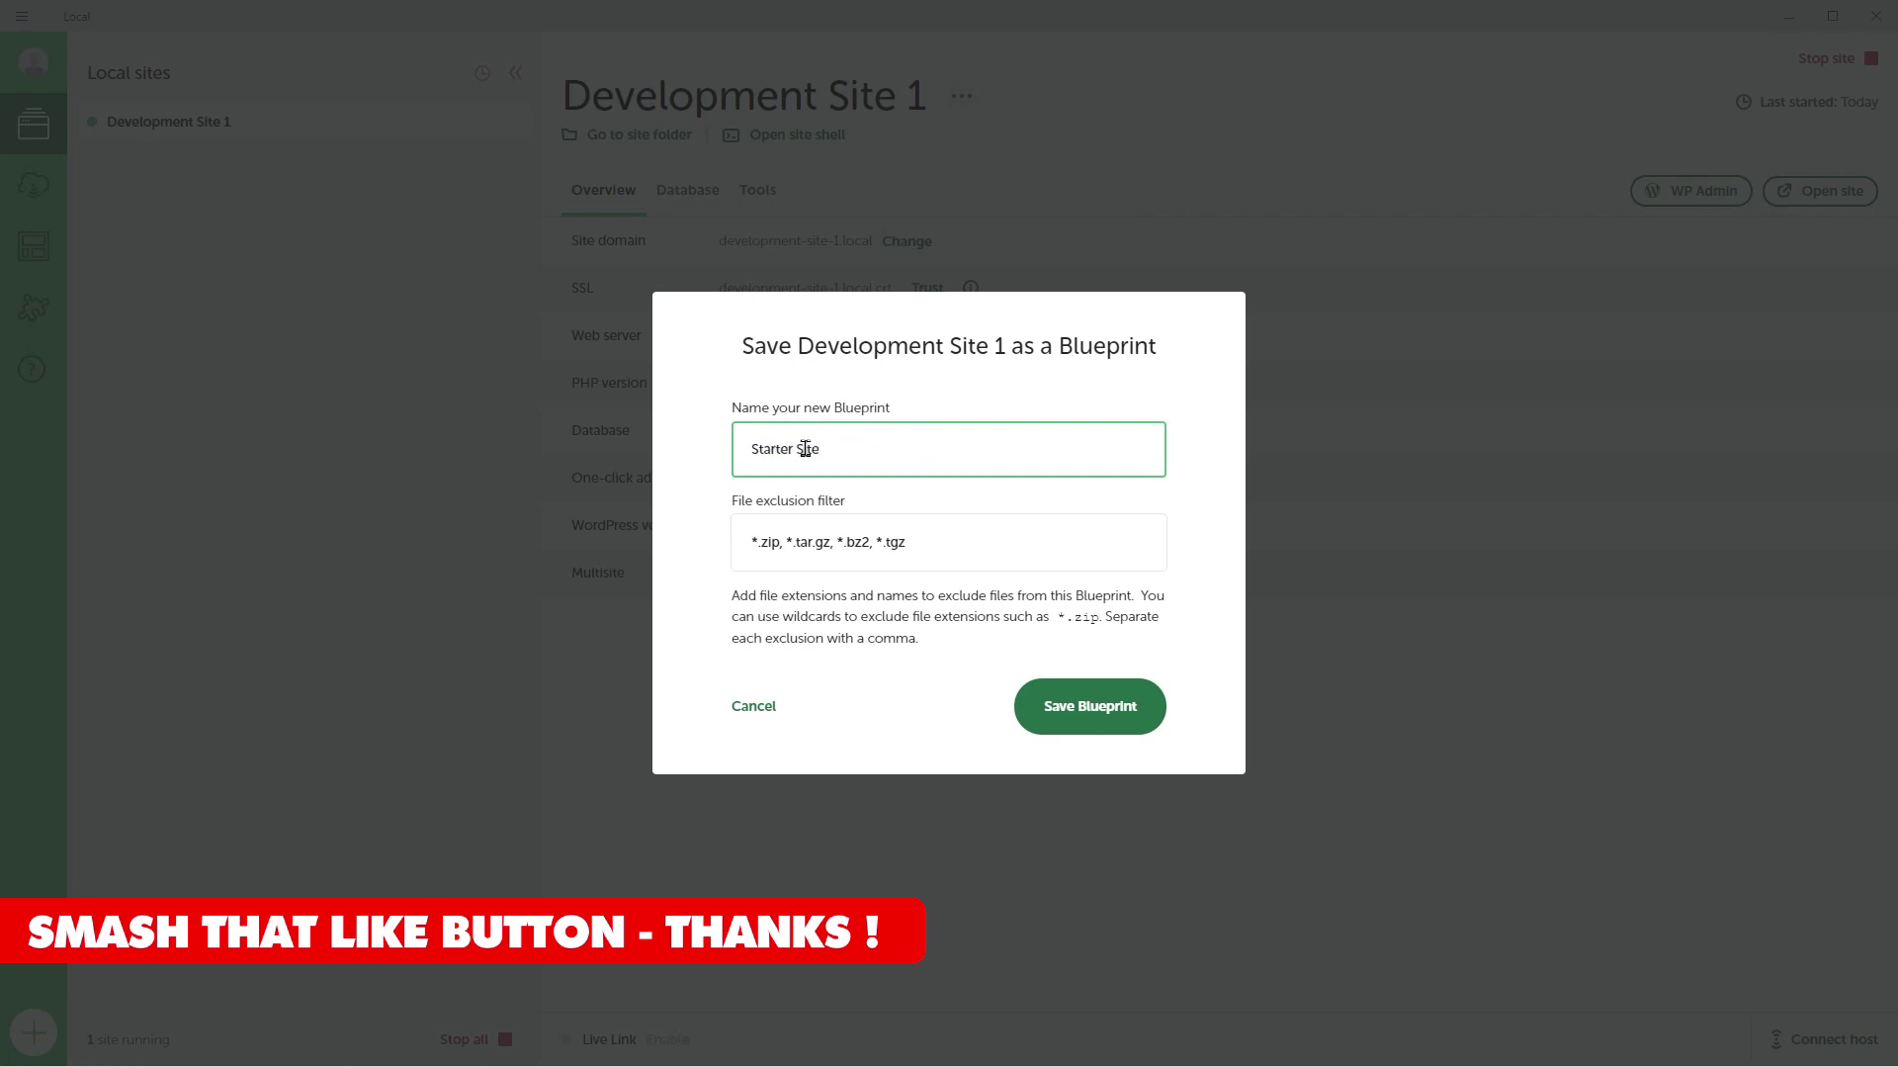
type("Blueprint")
key("BackSpace")
key("BackSpace")
key("BackSpace")
key("BackSpace")
key("BackSpace")
key("BackSpace")
key("BackSpace")
key("BackSpace")
type("usiness")
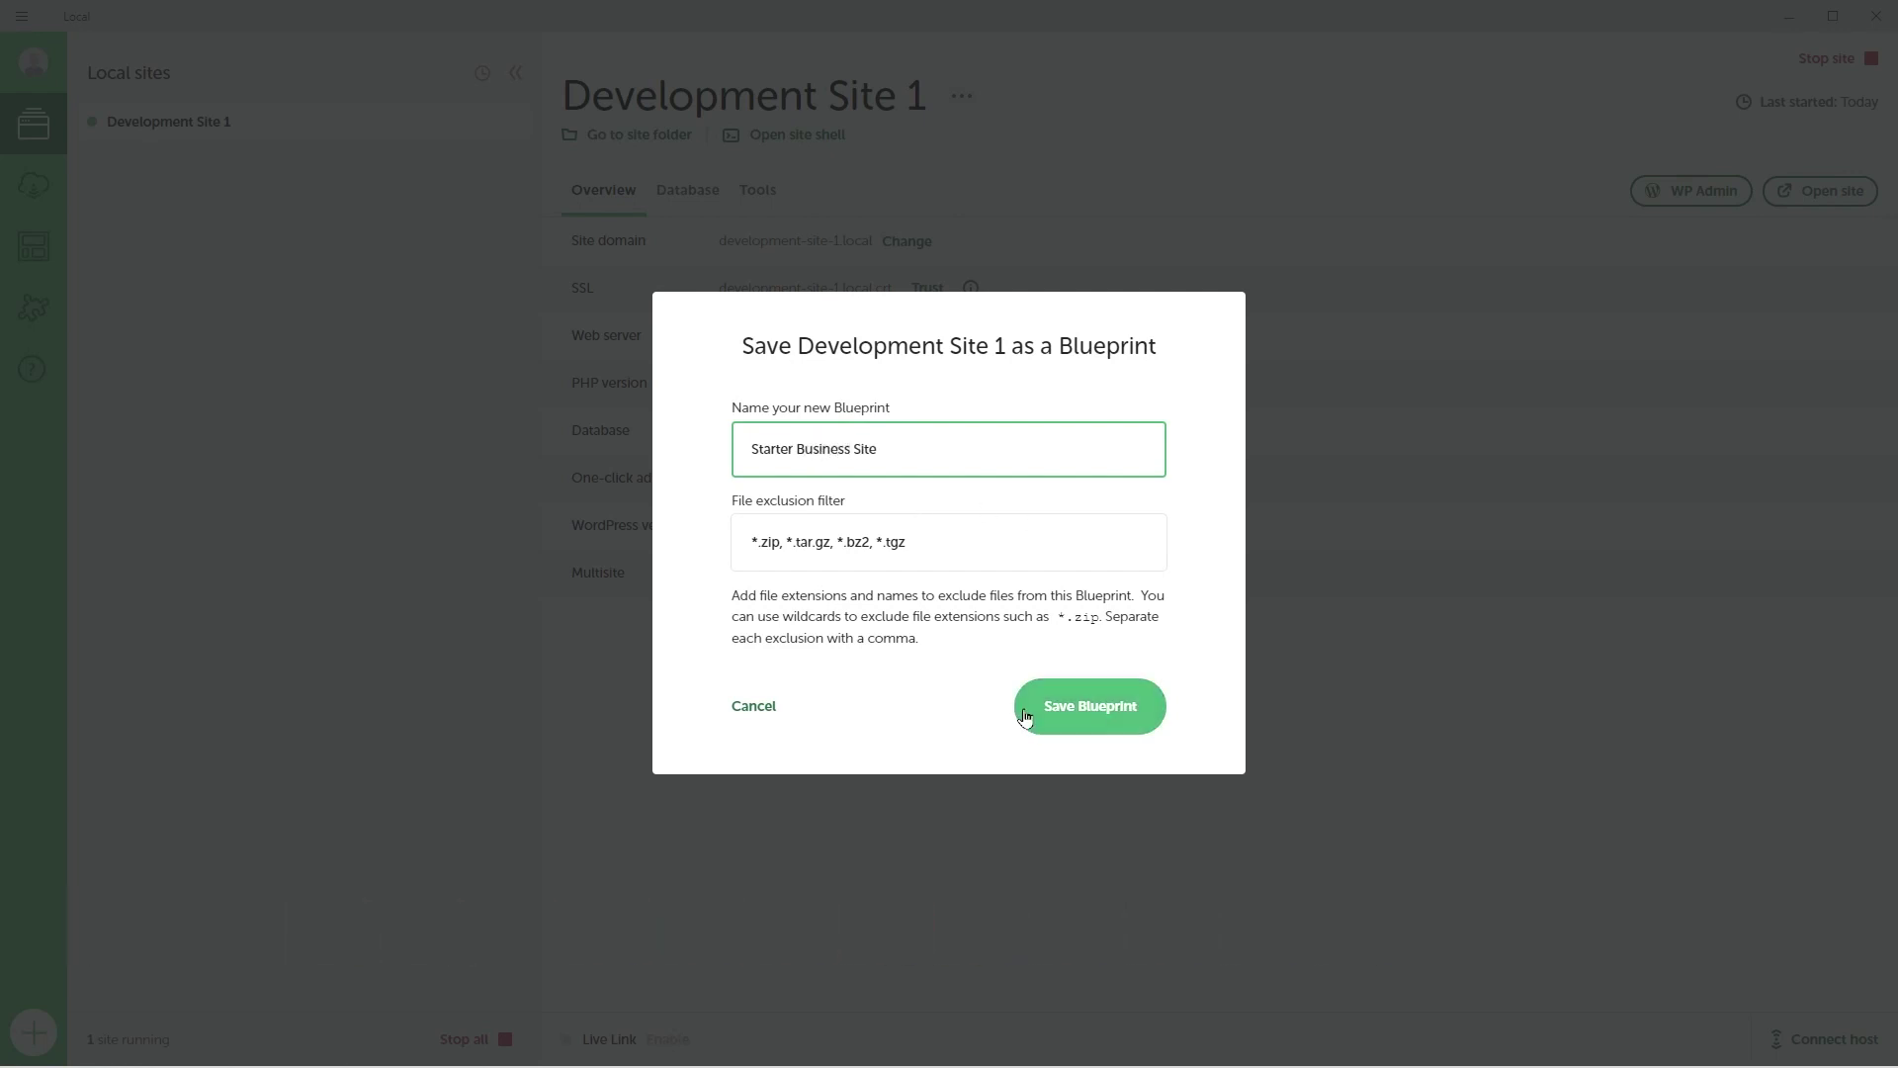
left_click(1066, 716)
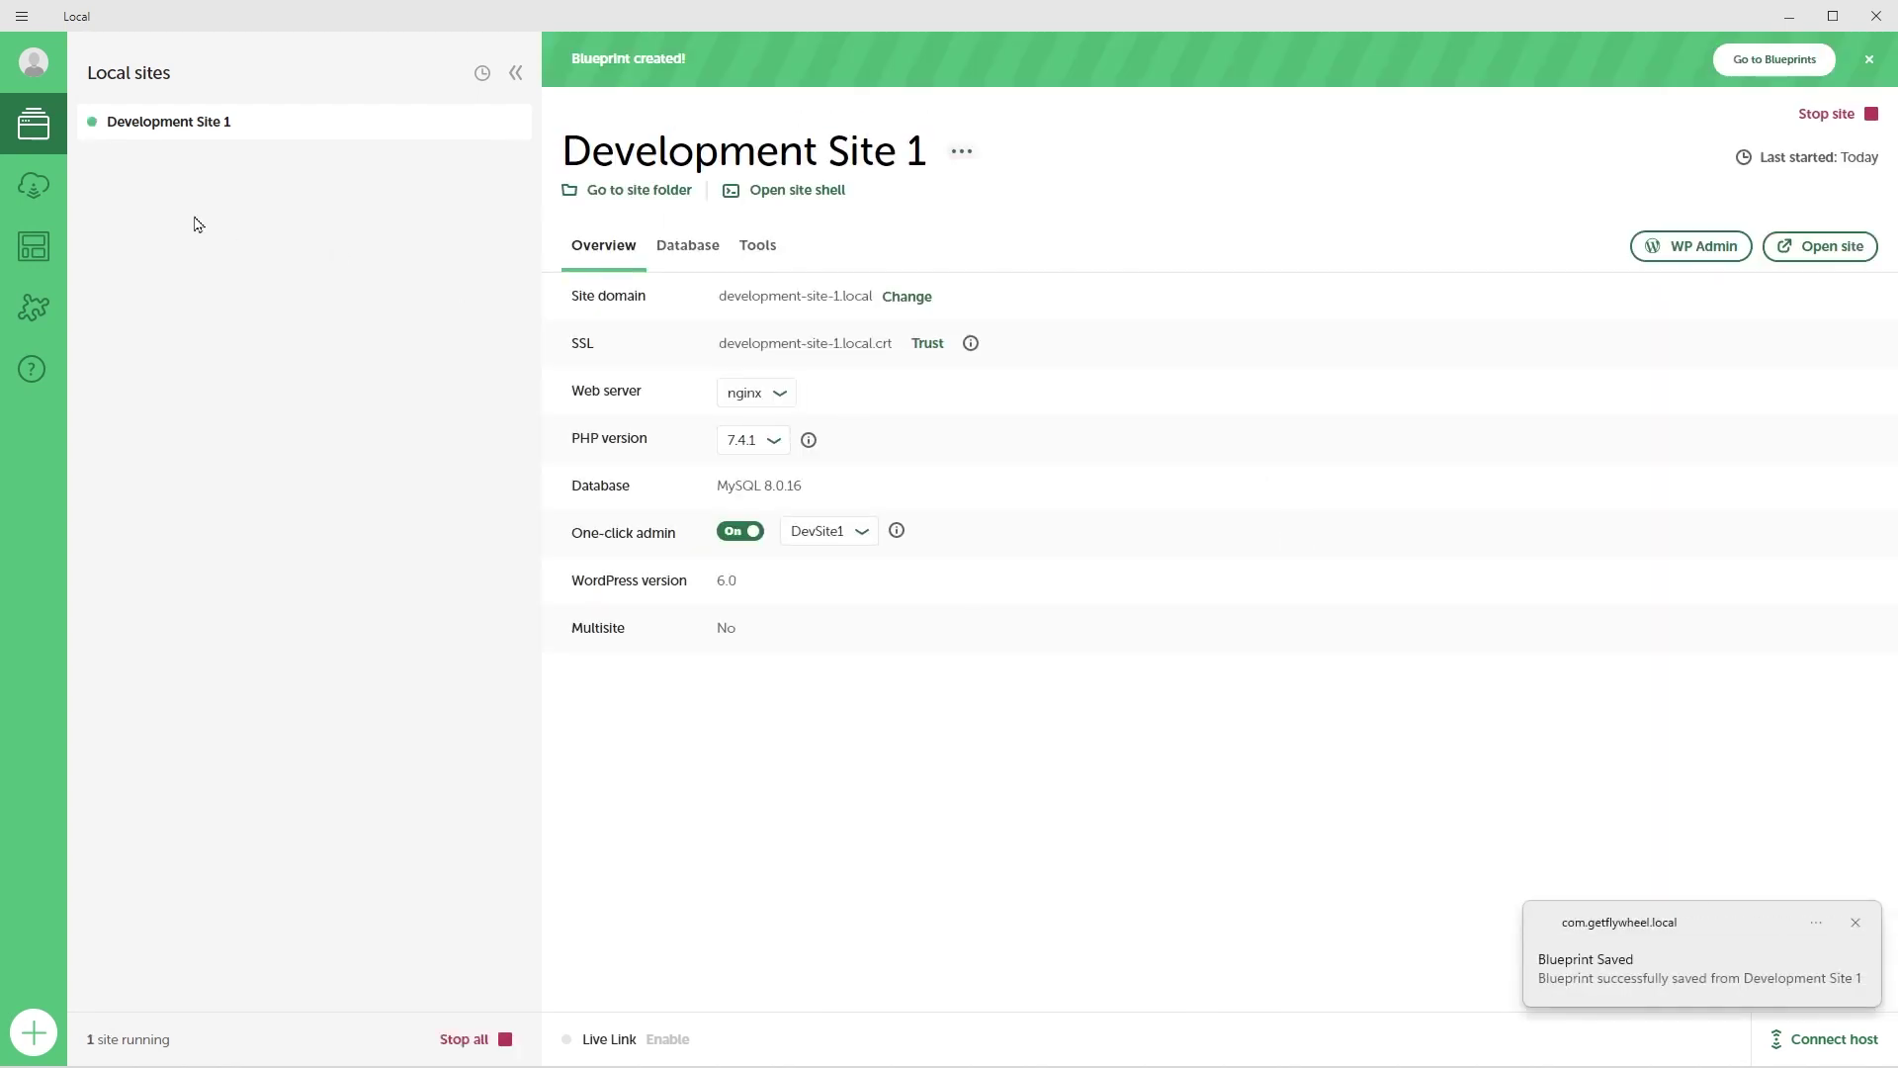
Open the saved Blueprints, review the details and installed plugins of Starter Business Site, and close the details
left_click(38, 259)
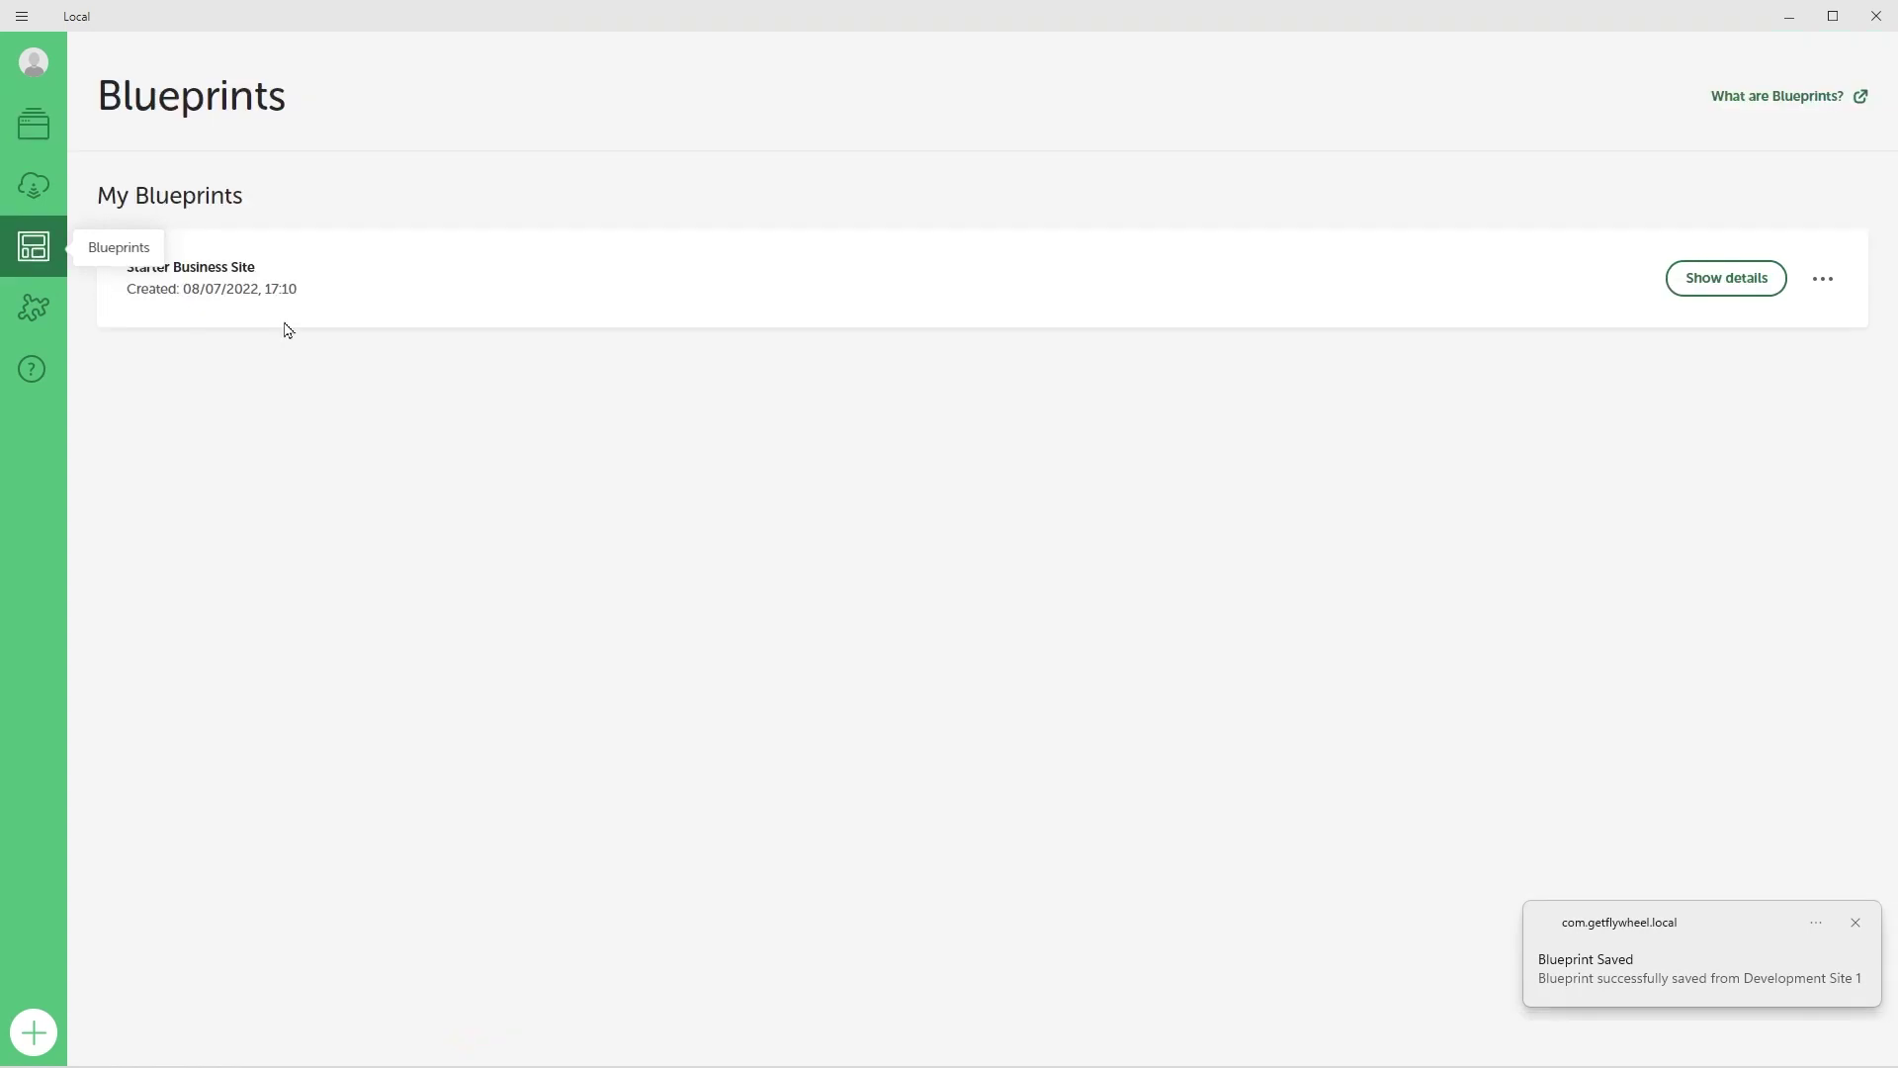
left_click(1817, 282)
left_click(1696, 271)
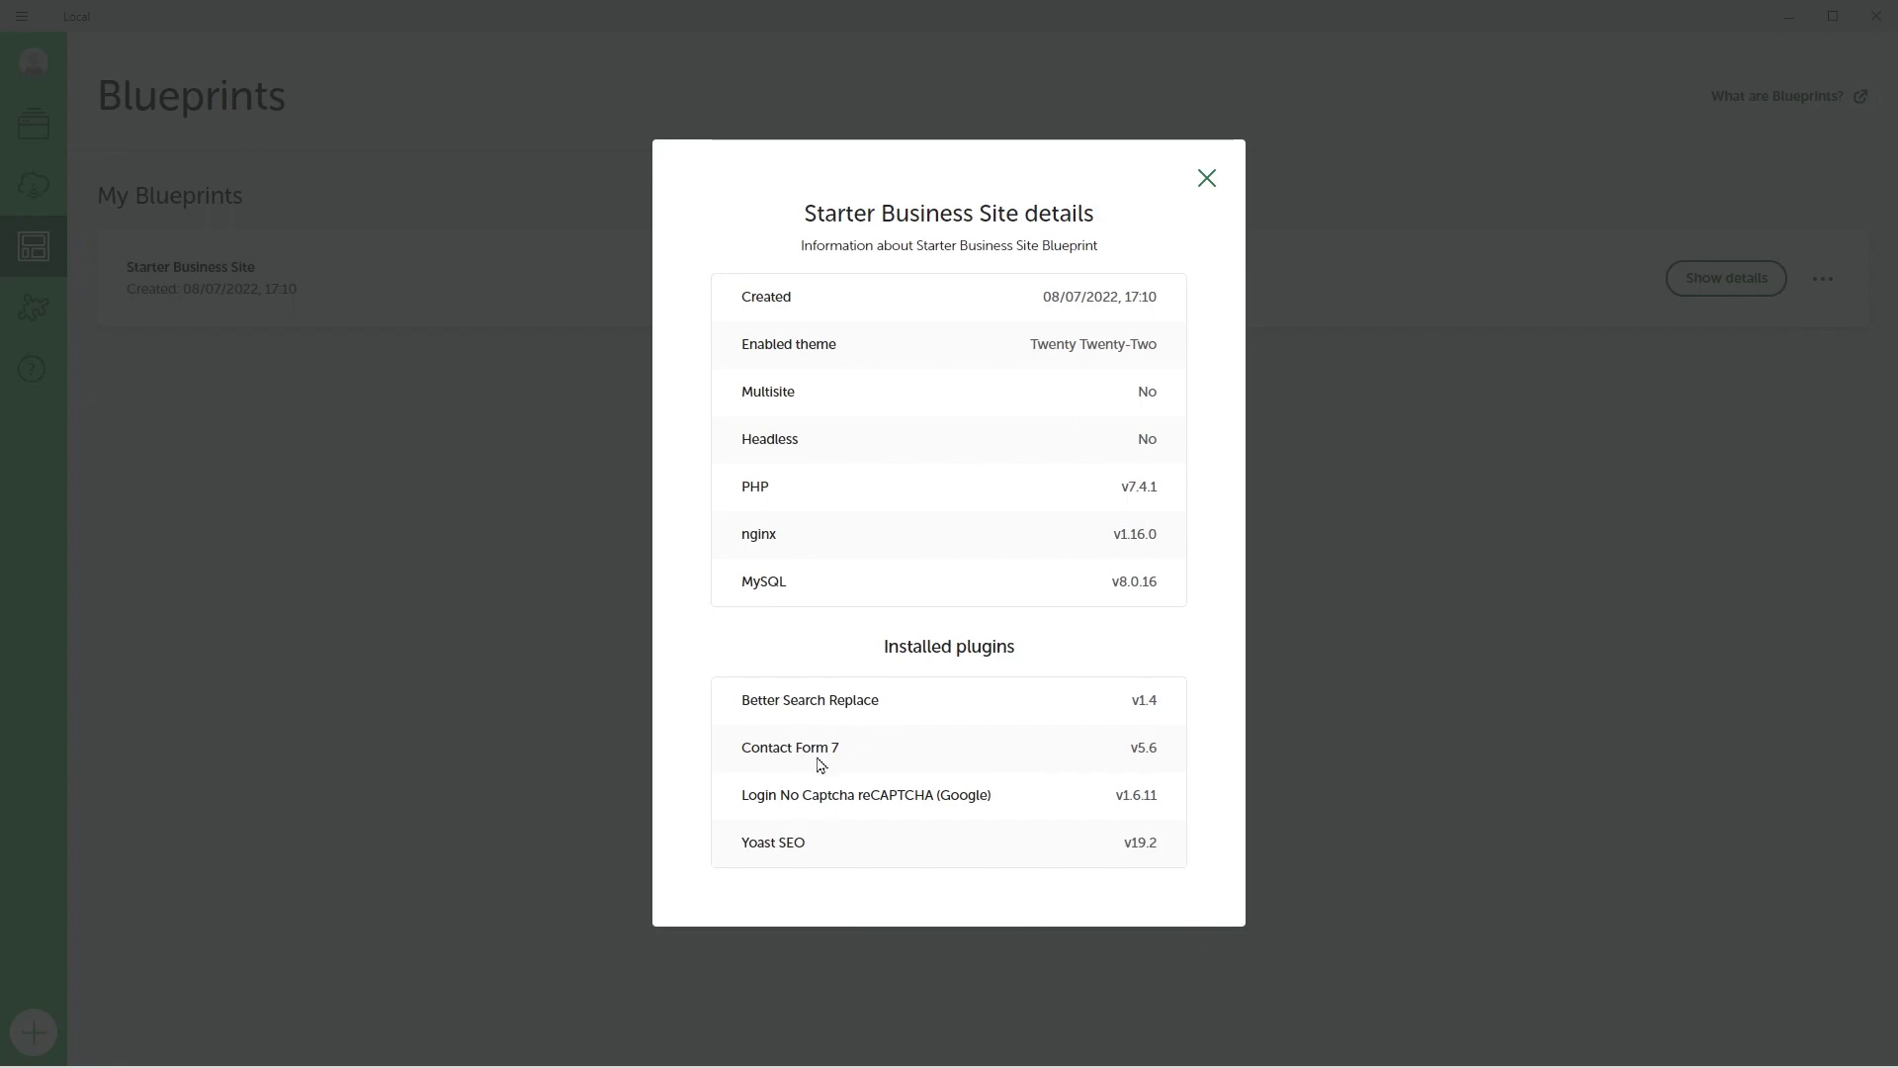
left_click(1206, 179)
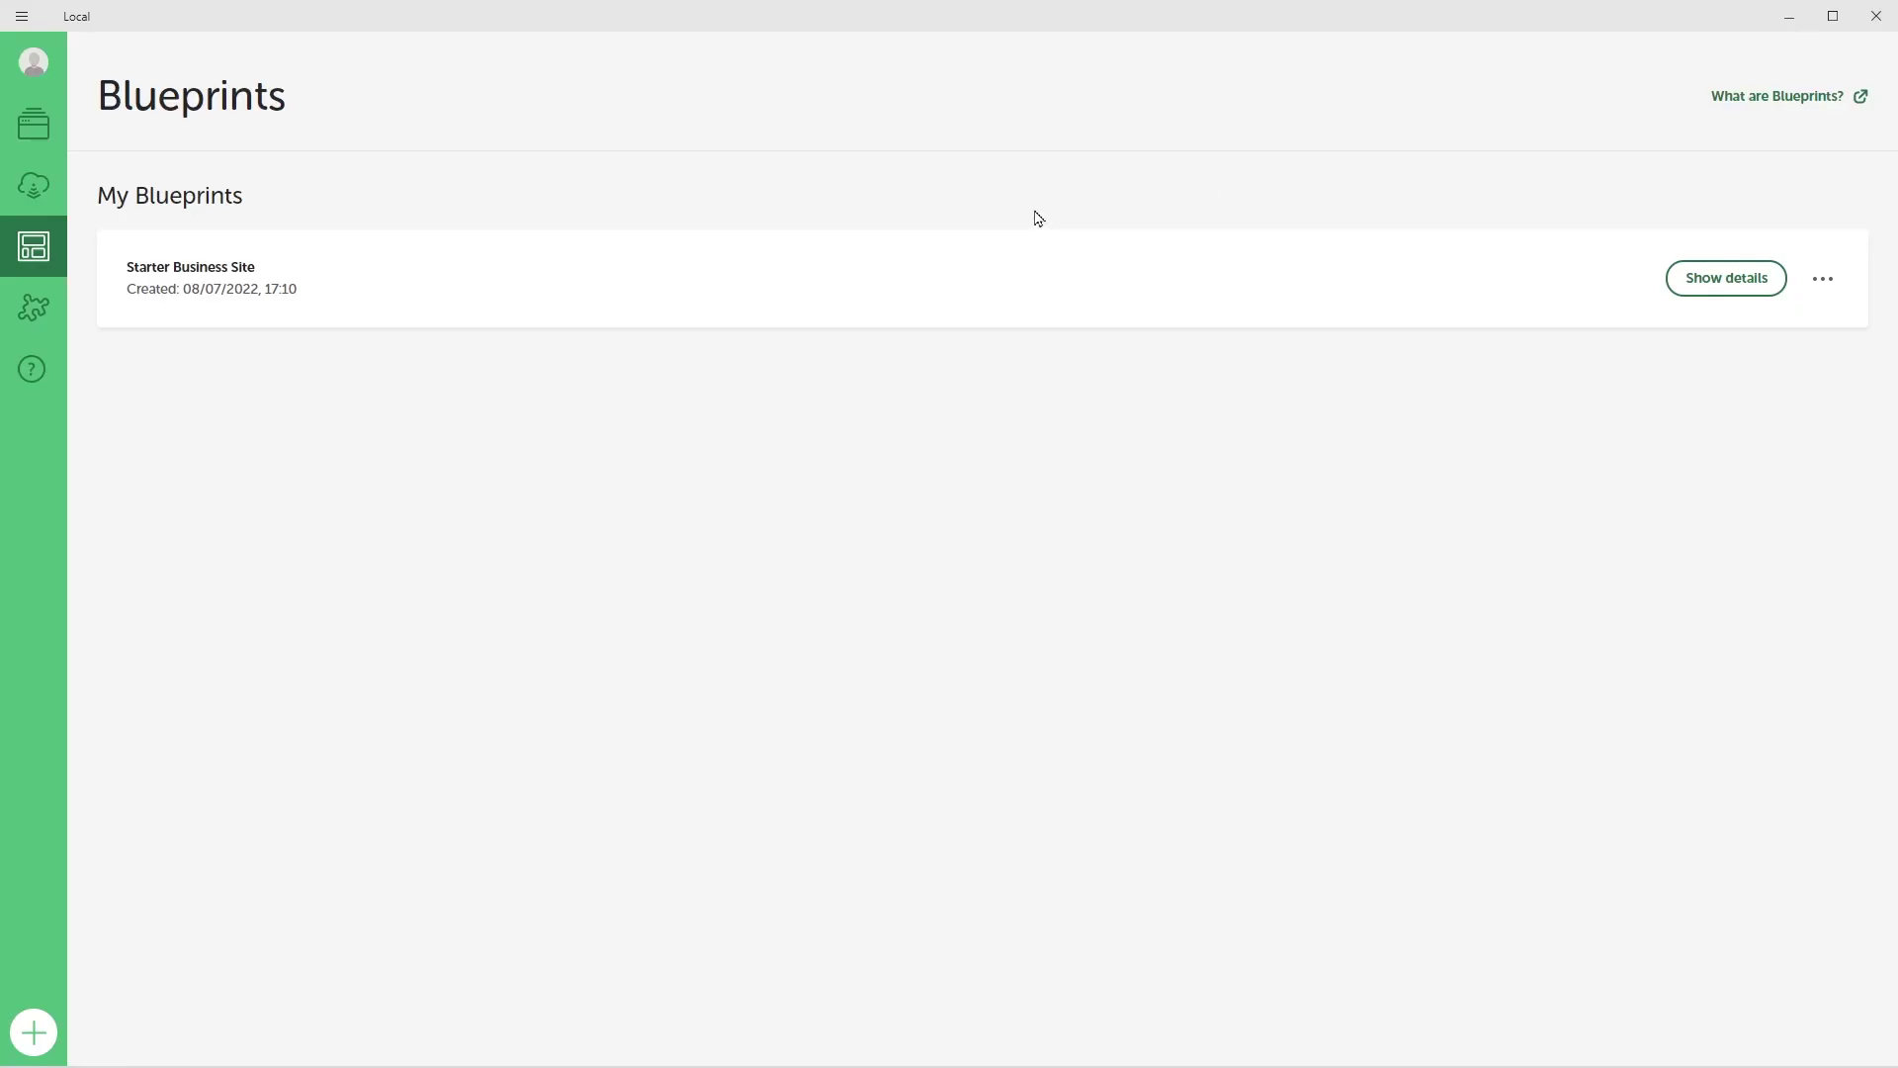
Begin creating a site from a Blueprint, view the available Blueprints, and leave site creation without choosing one
left_click(34, 1033)
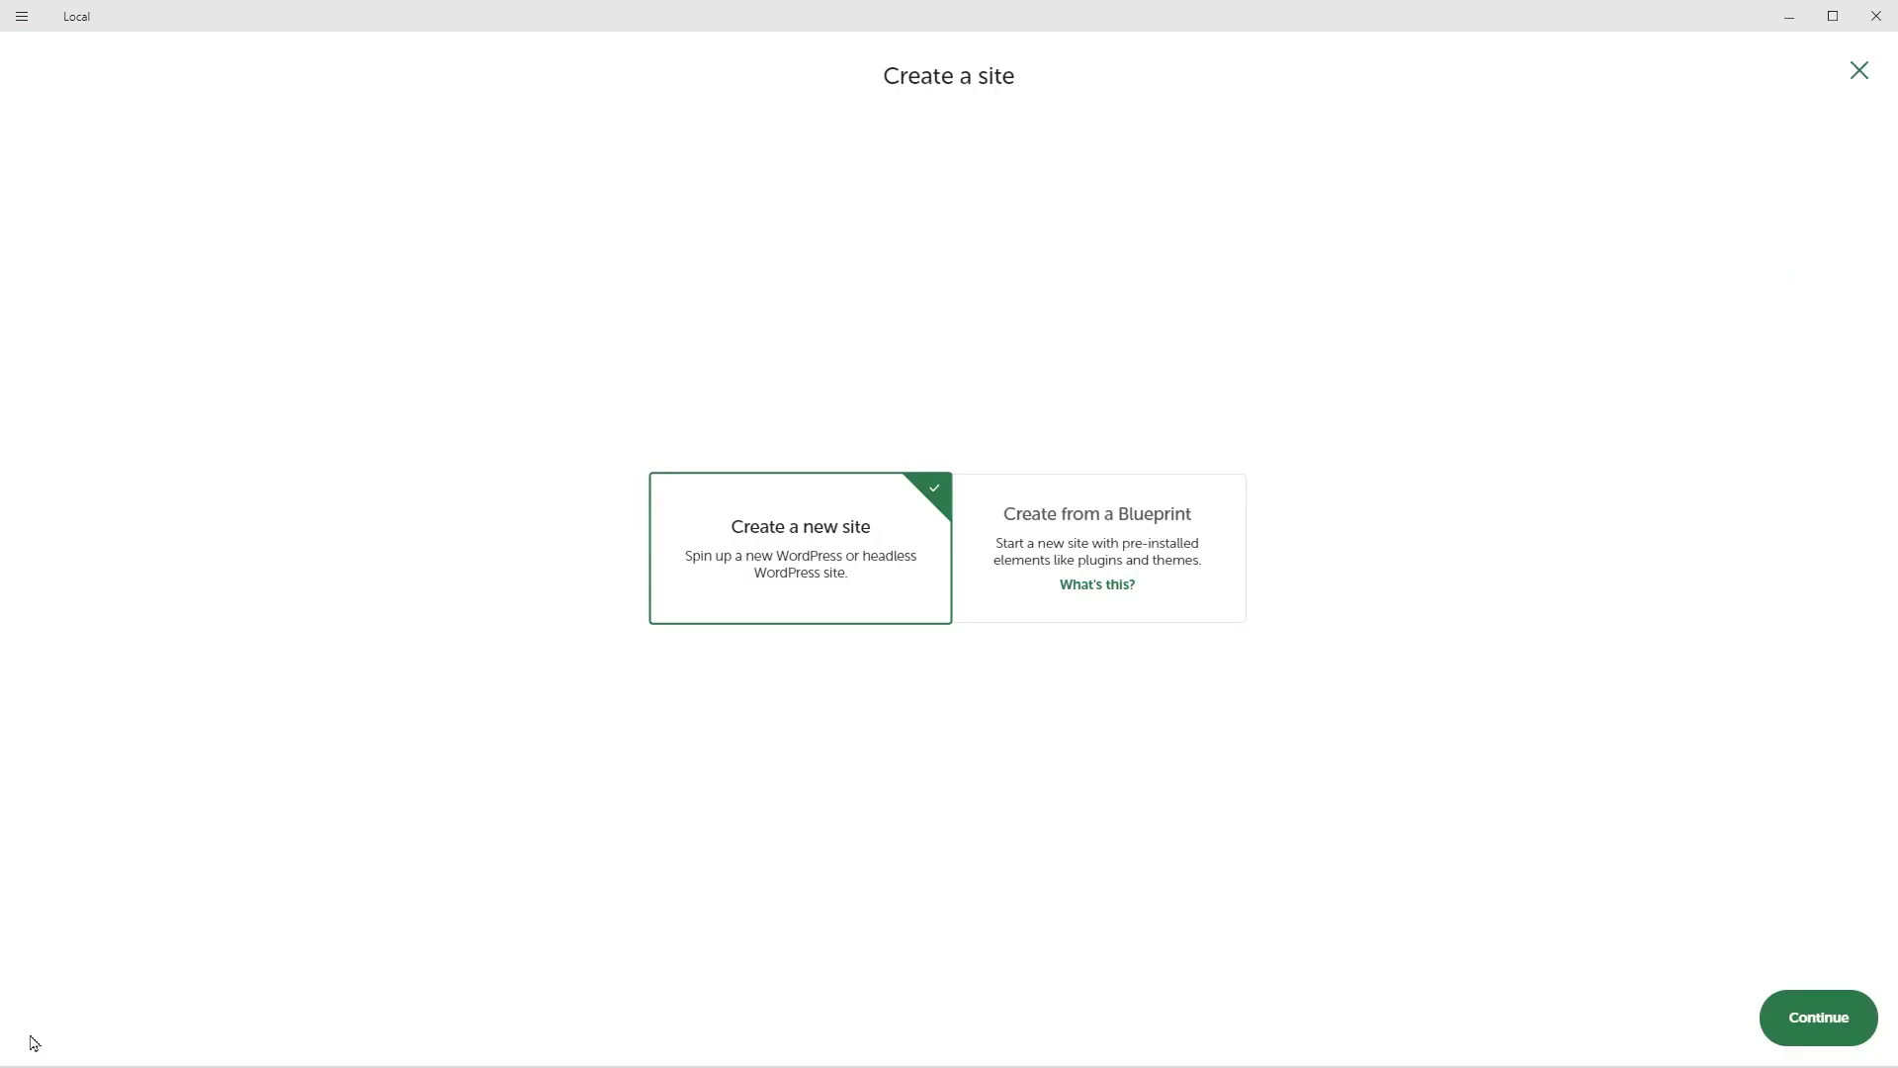
left_click(1068, 527)
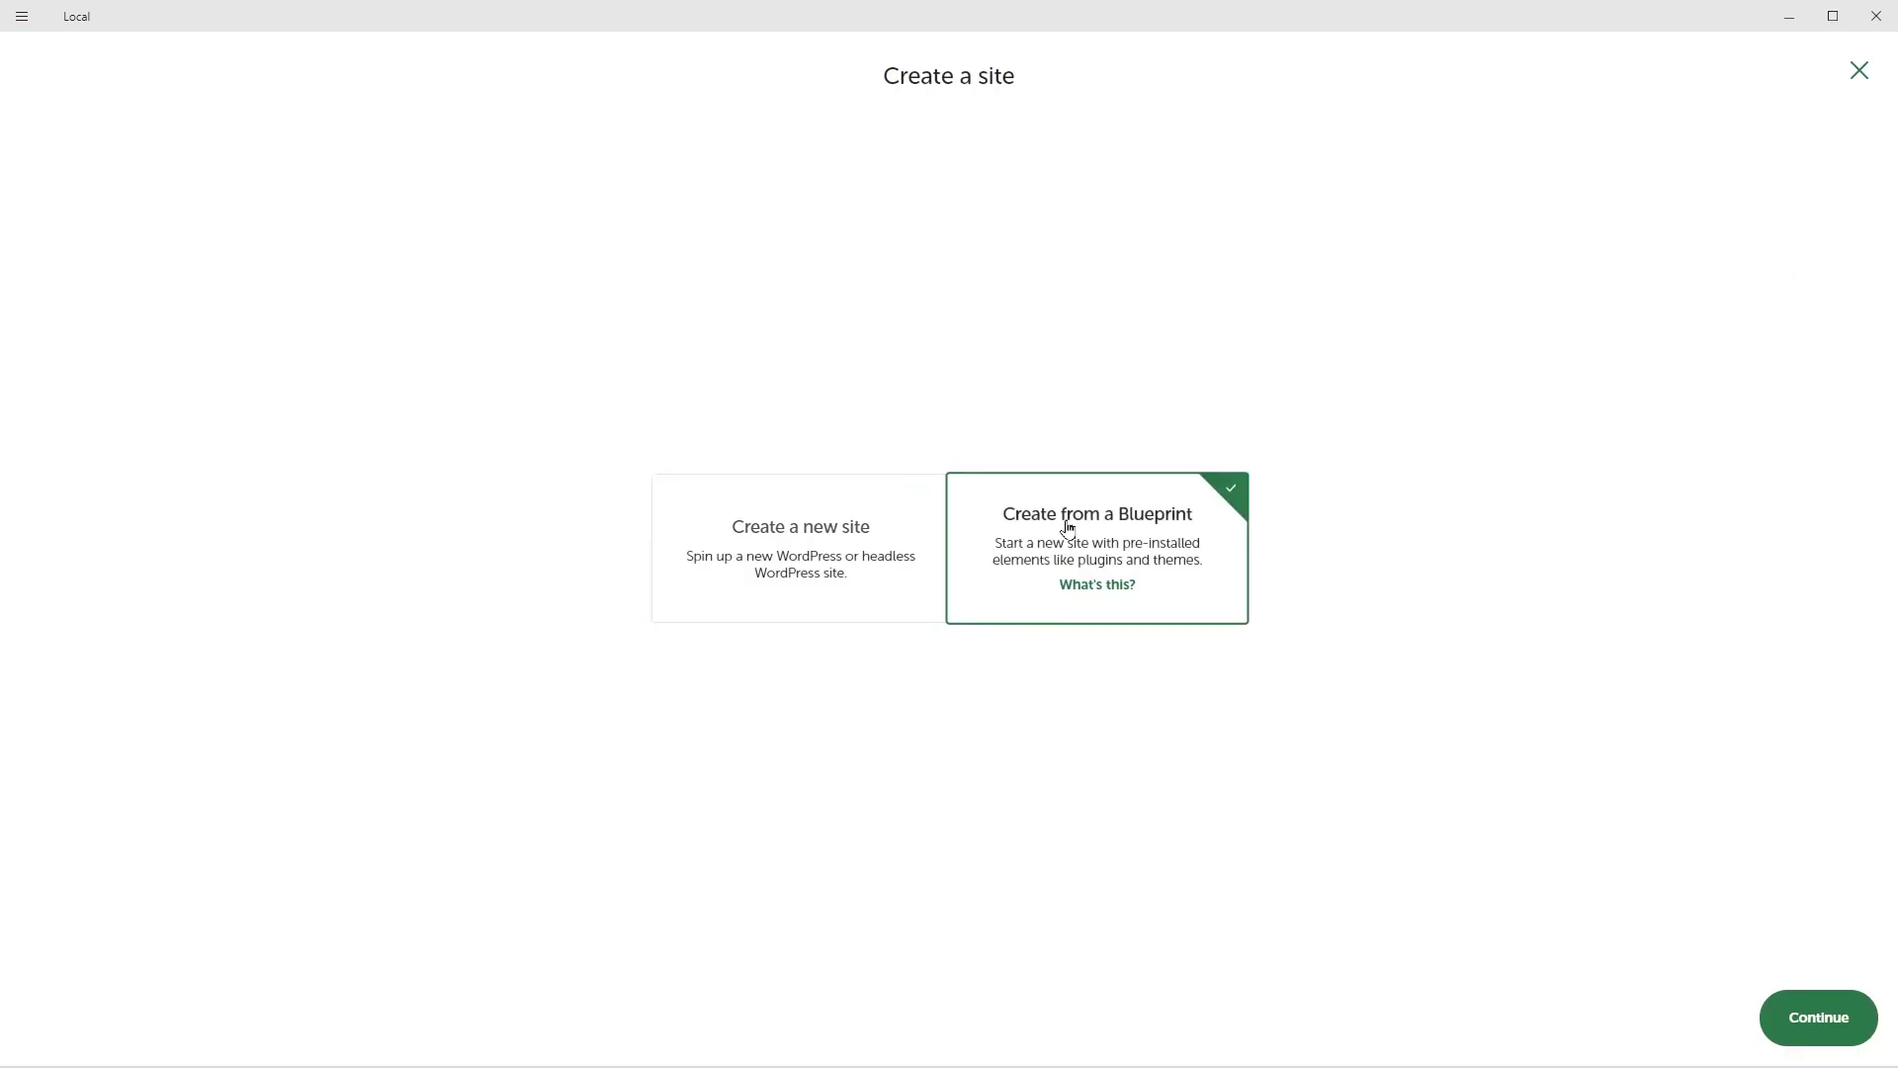
left_click(1797, 1035)
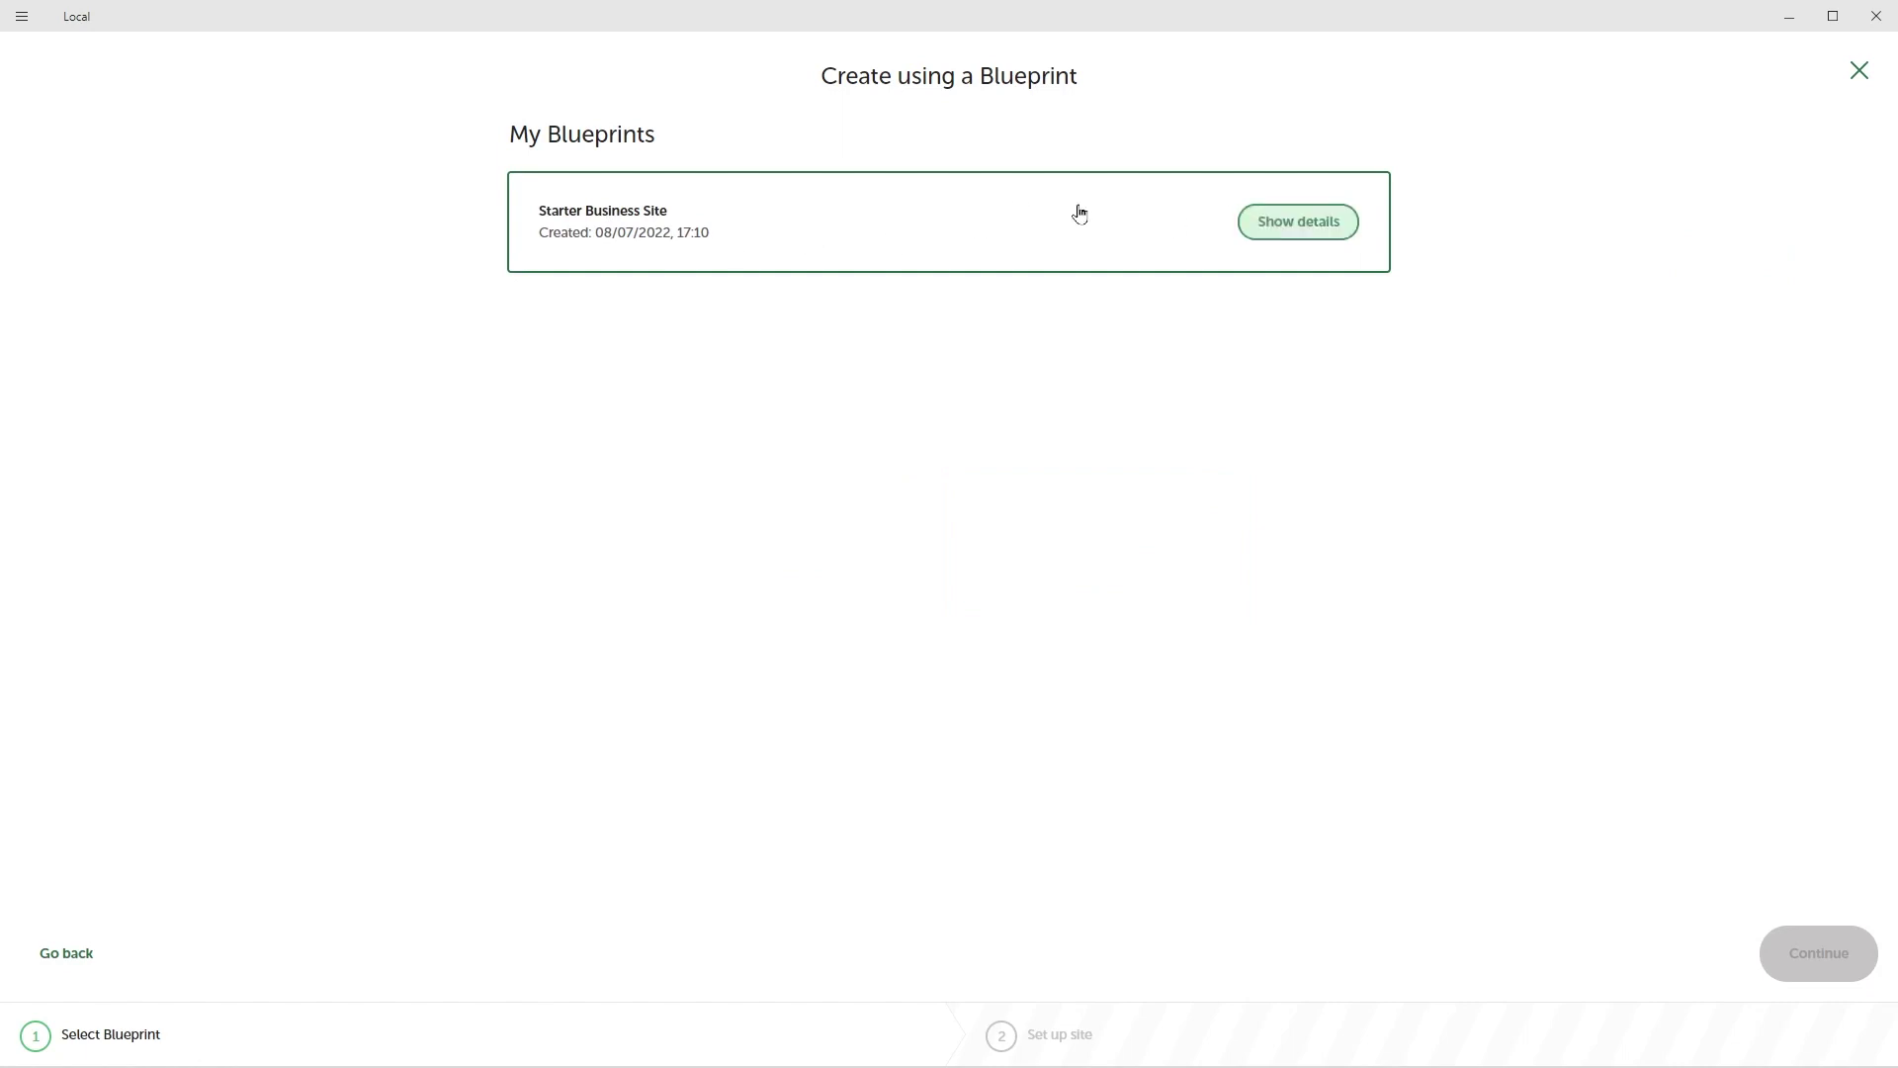
left_click(1857, 77)
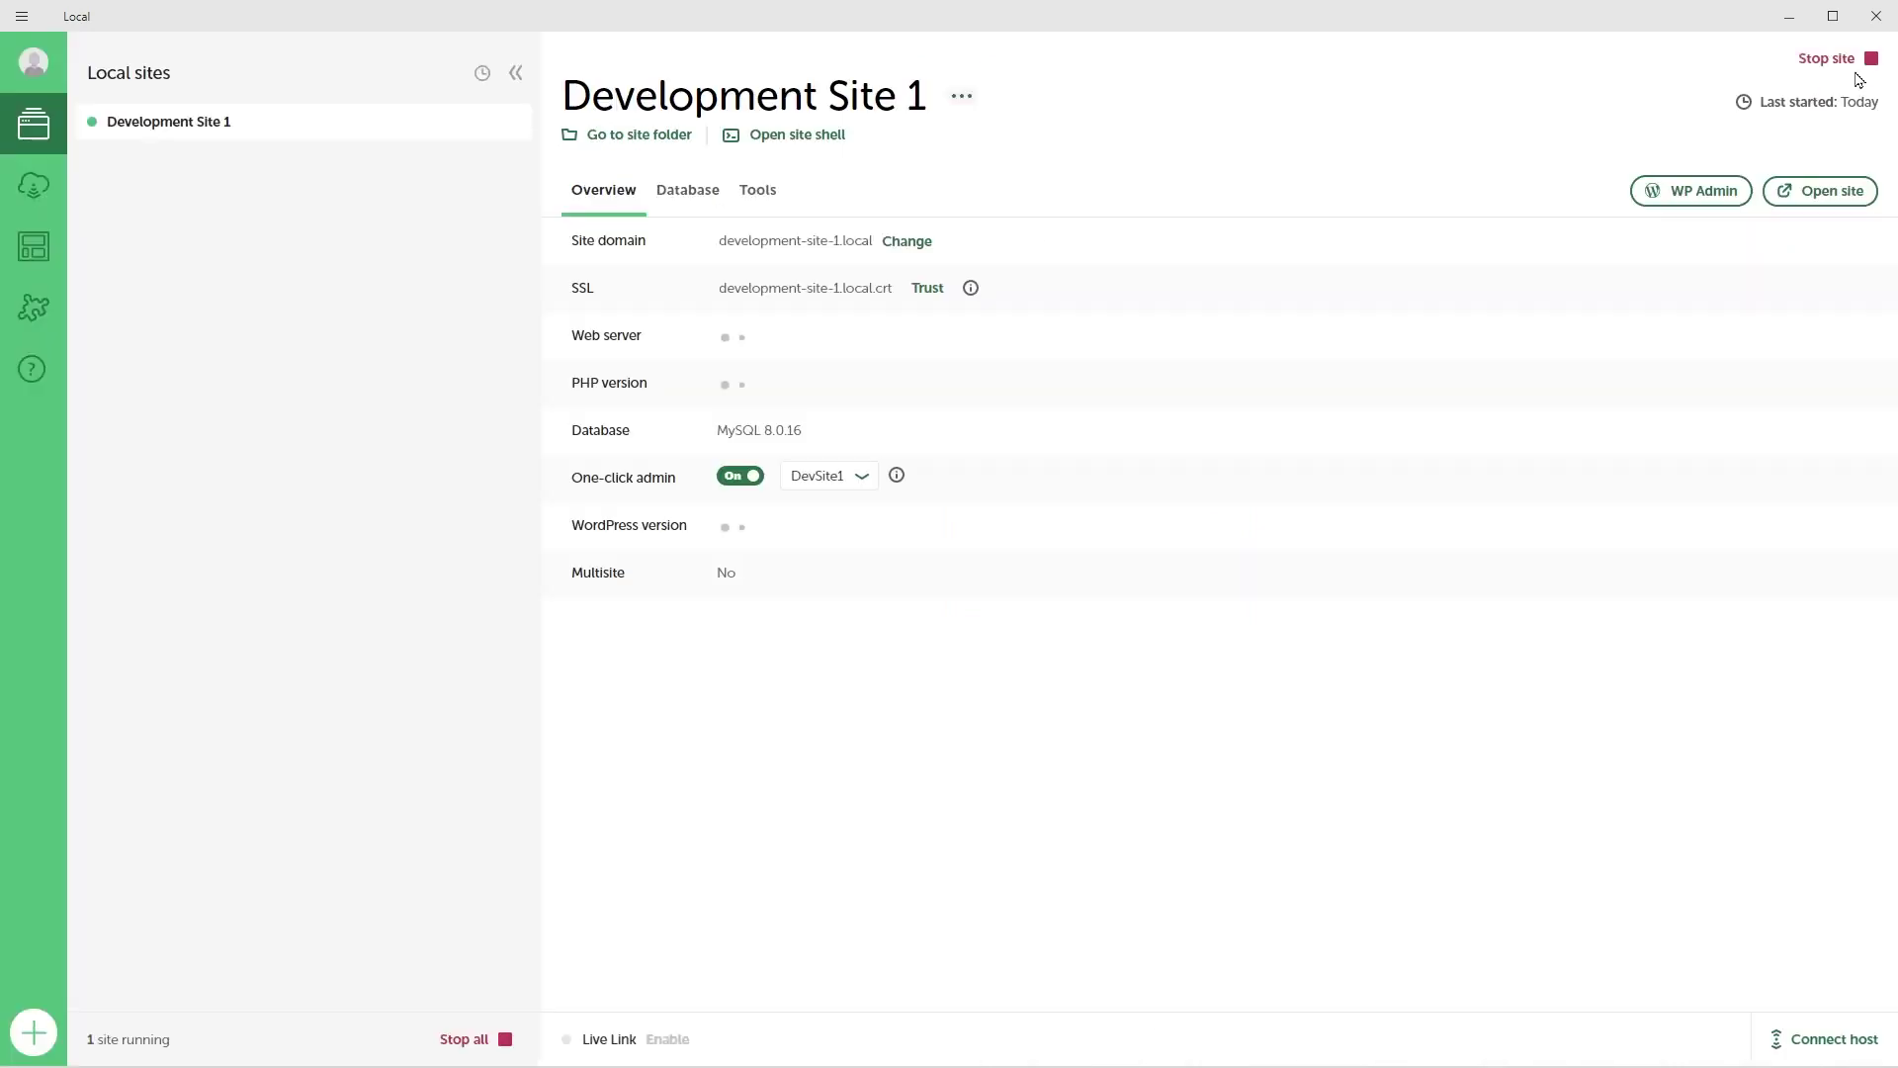
Return to the saved Blueprints and check the Starter Business Site's theme, server versions and plugins again
left_click(30, 249)
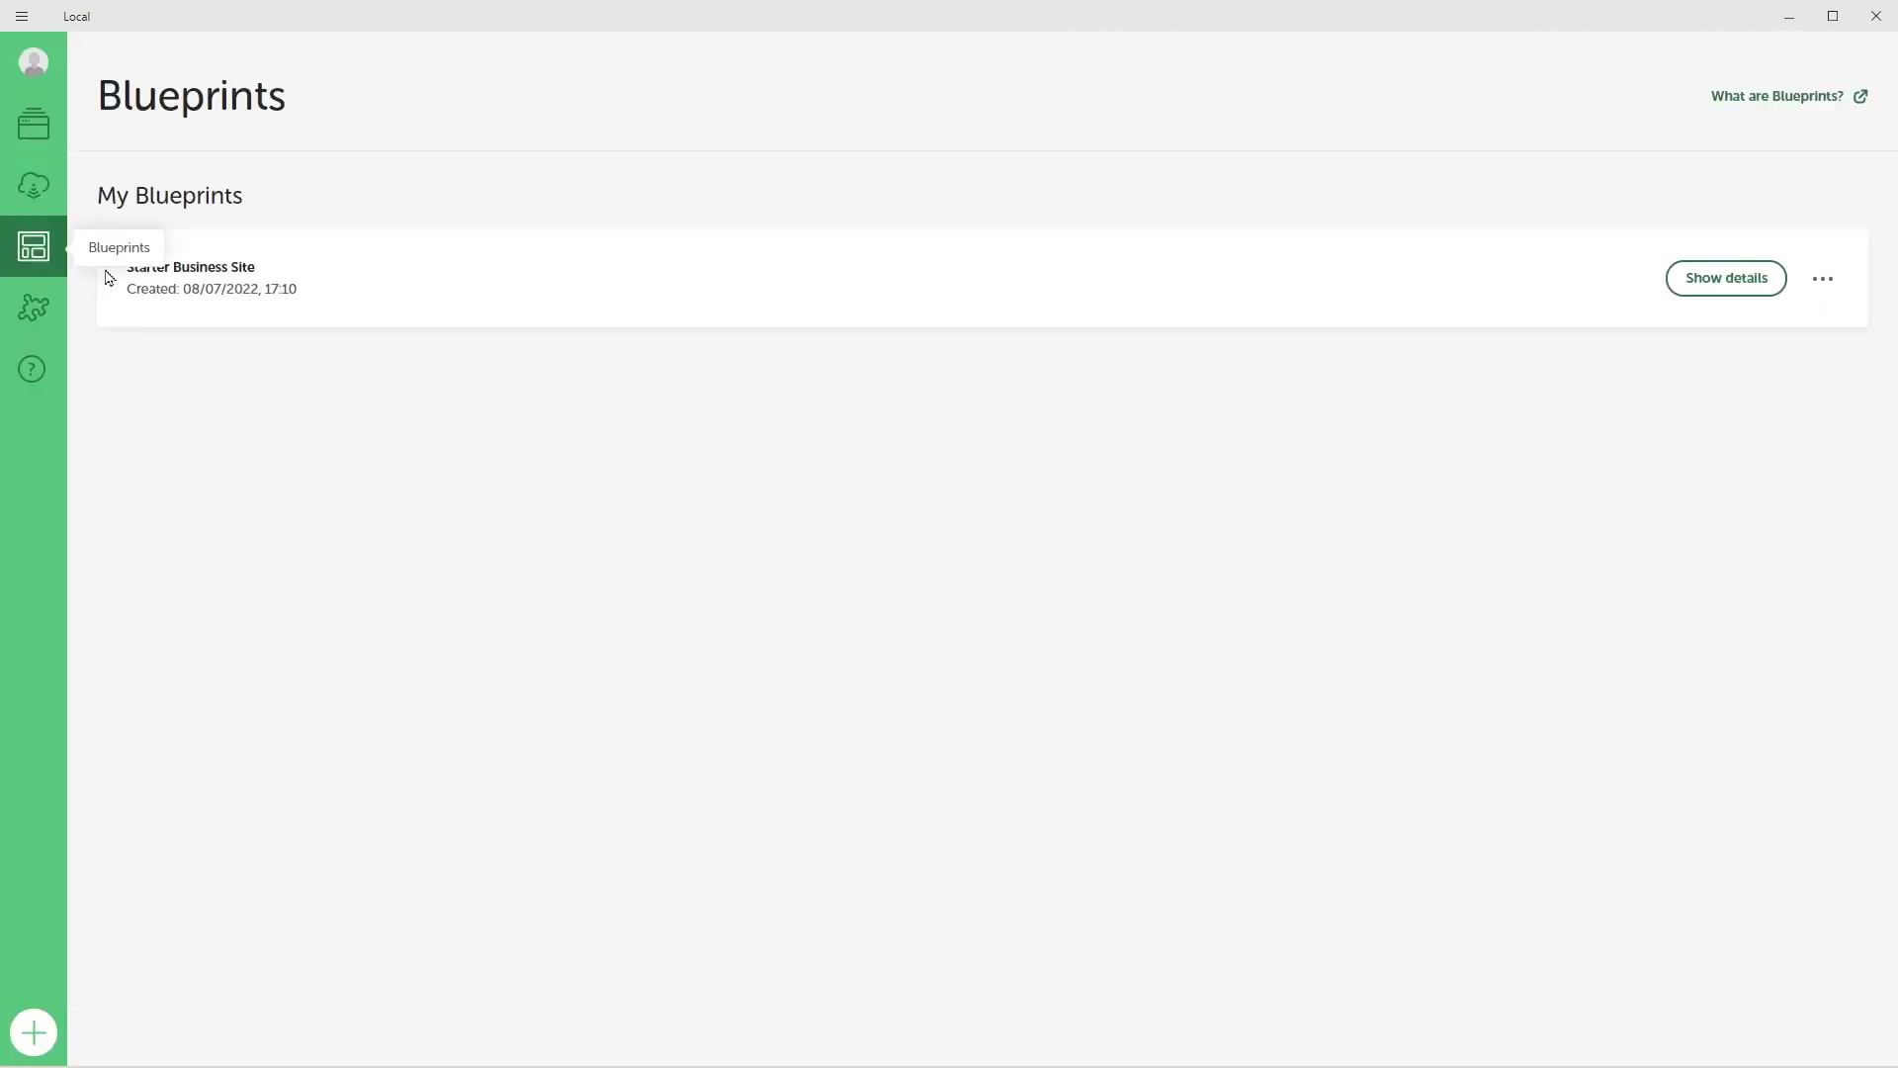
left_click(1731, 287)
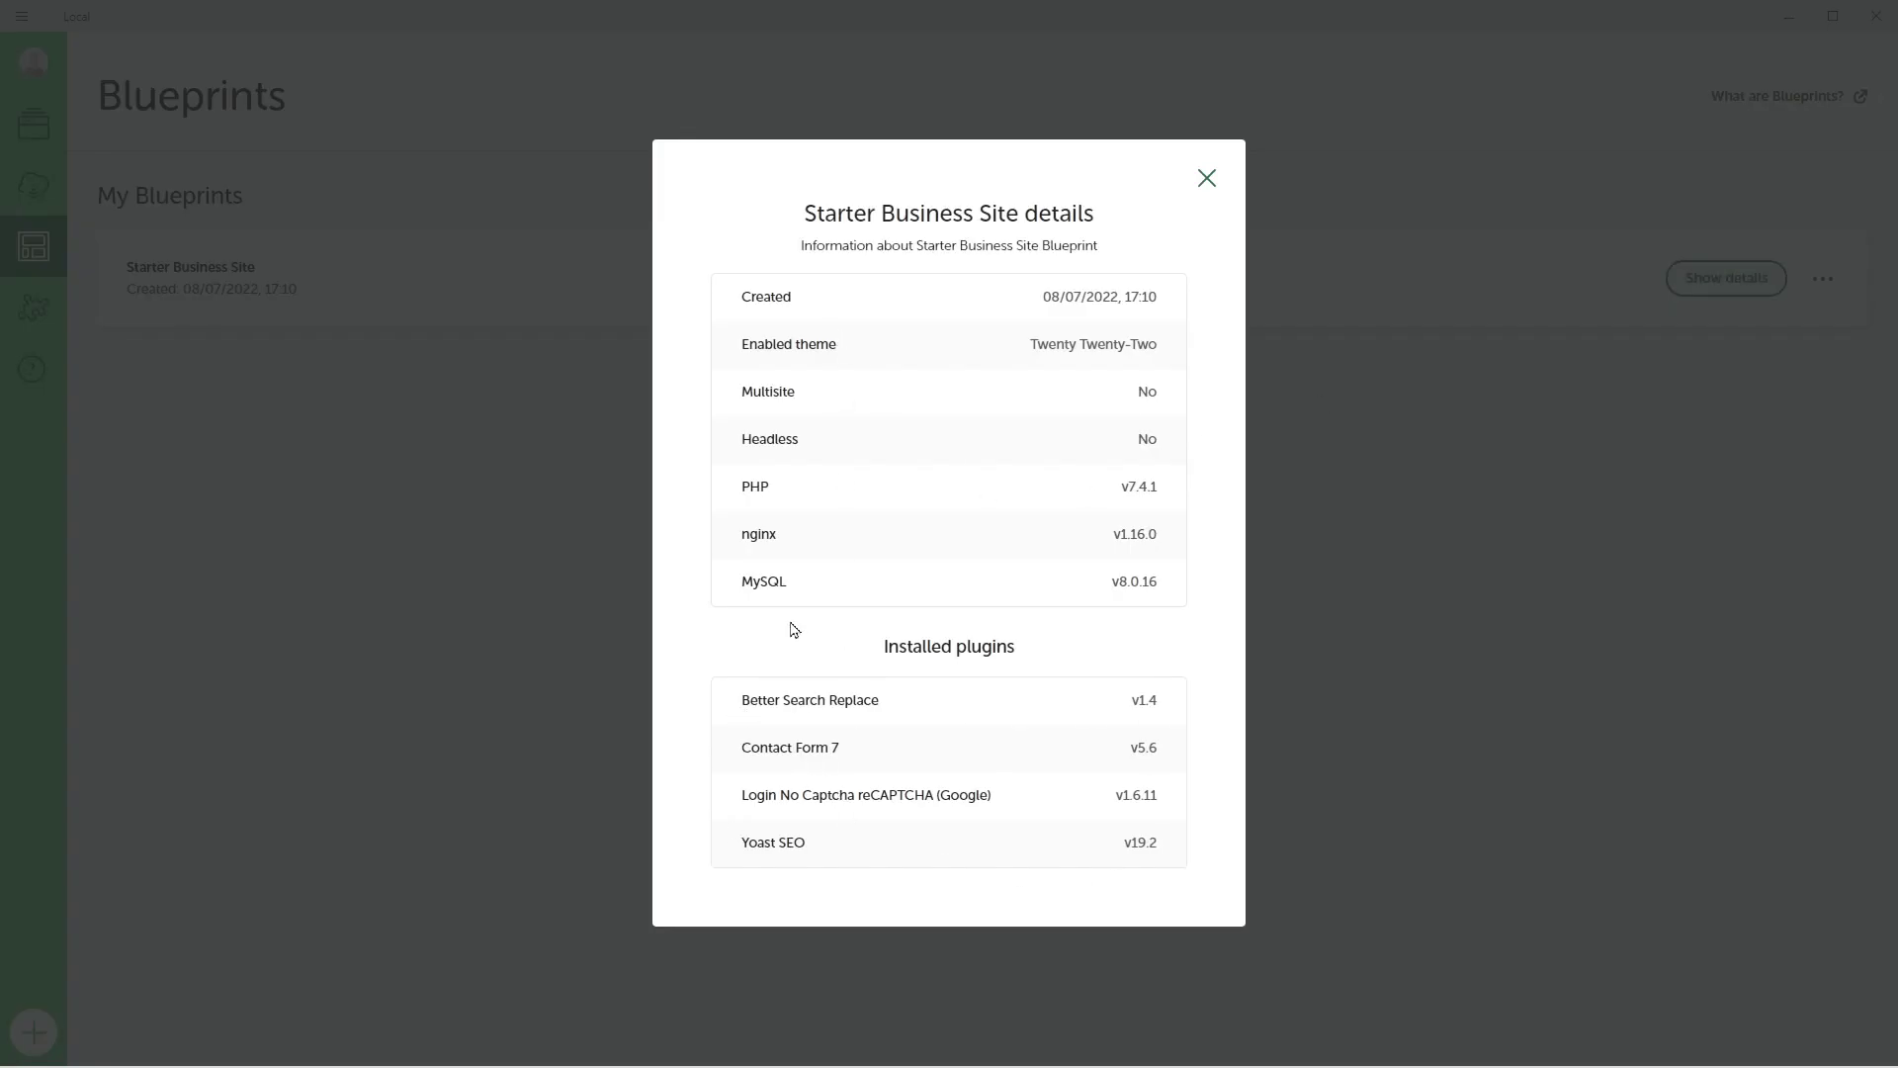
left_click(1206, 178)
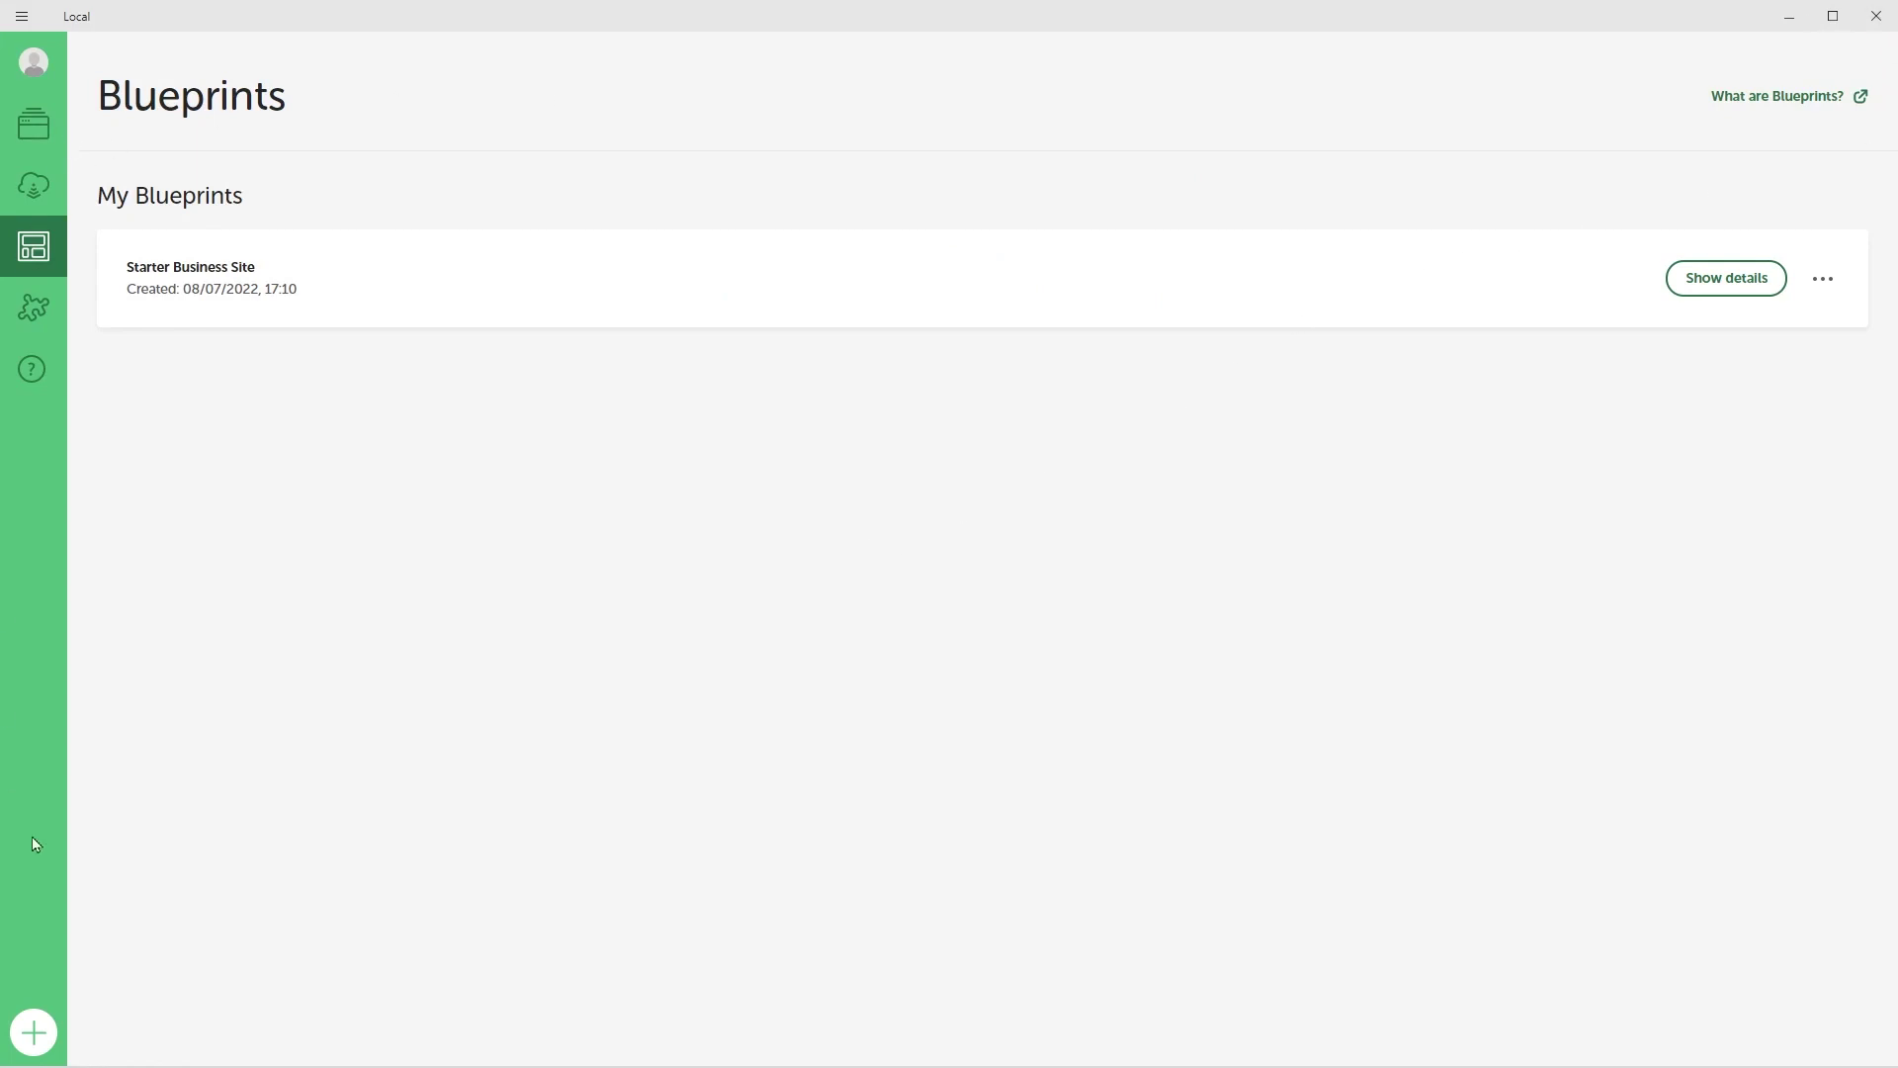
Return to the local sites, stop Development Site 1, and close the application
left_click(29, 130)
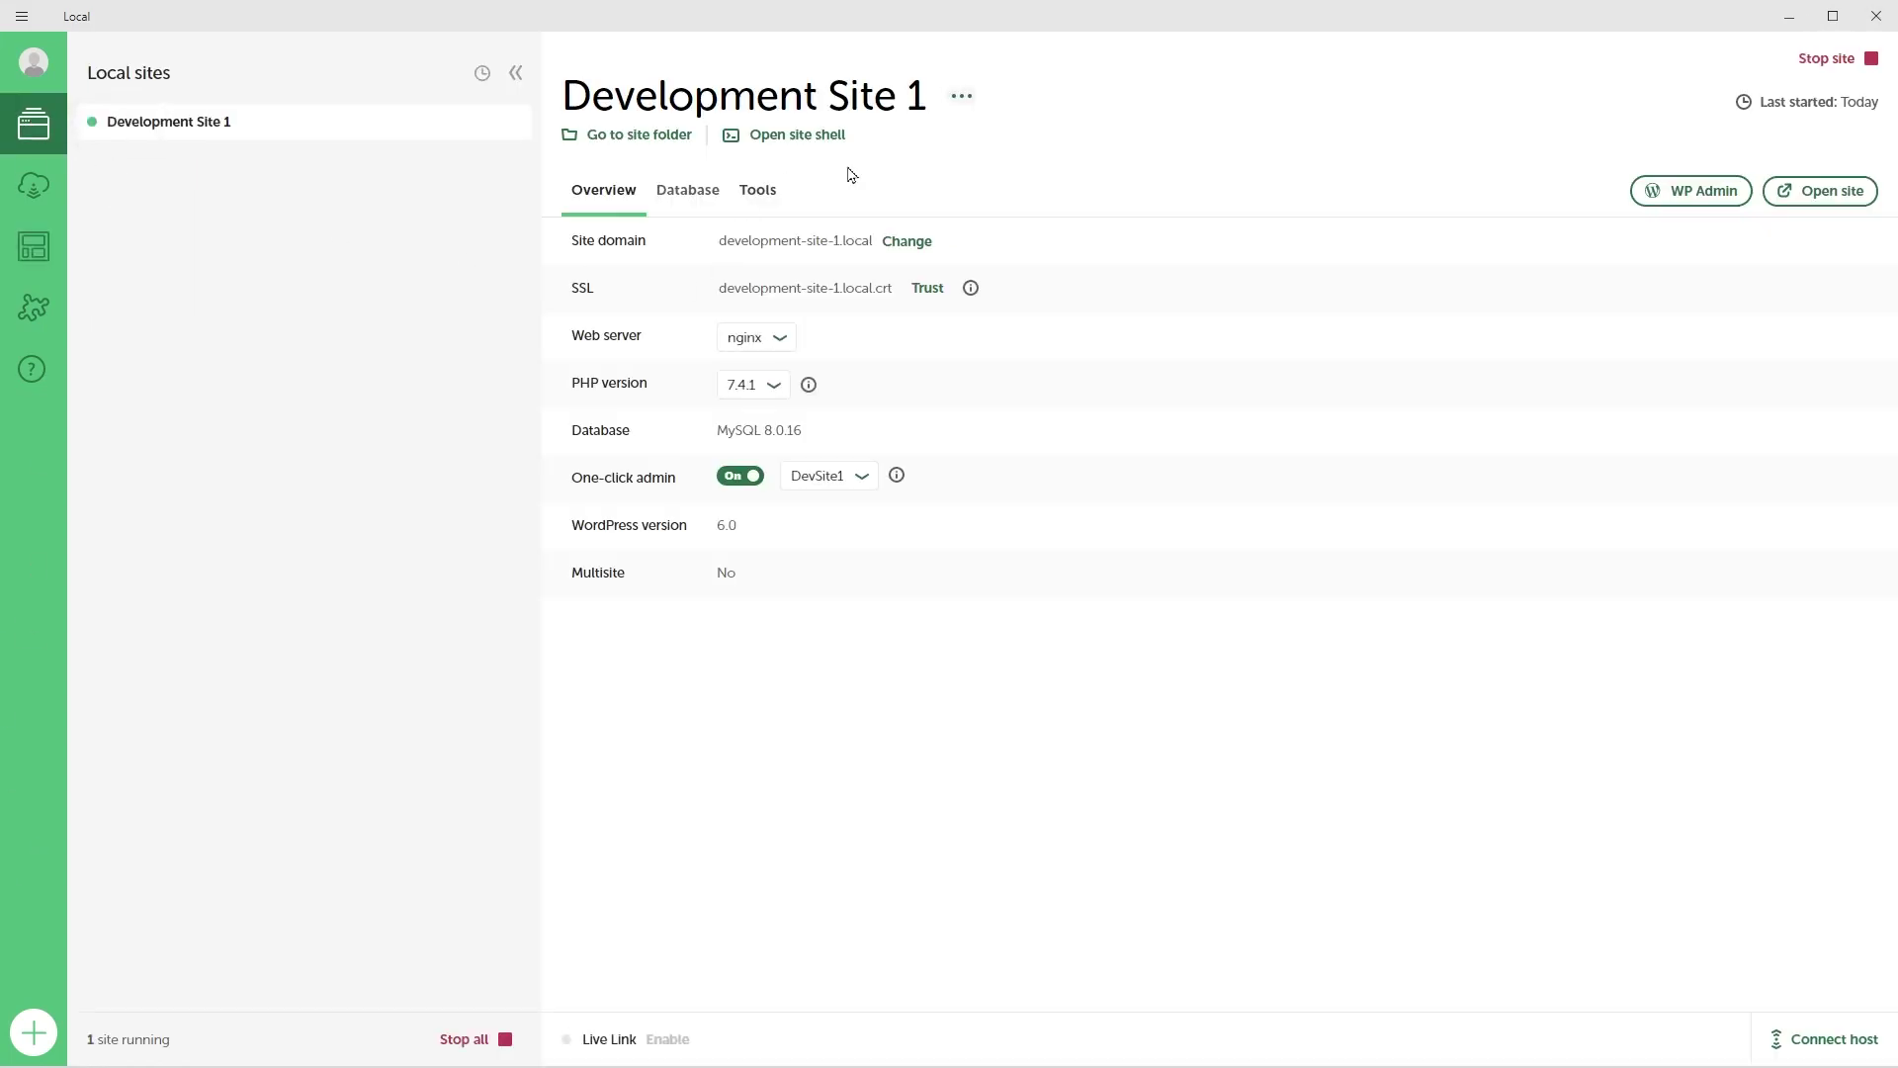
left_click(1816, 62)
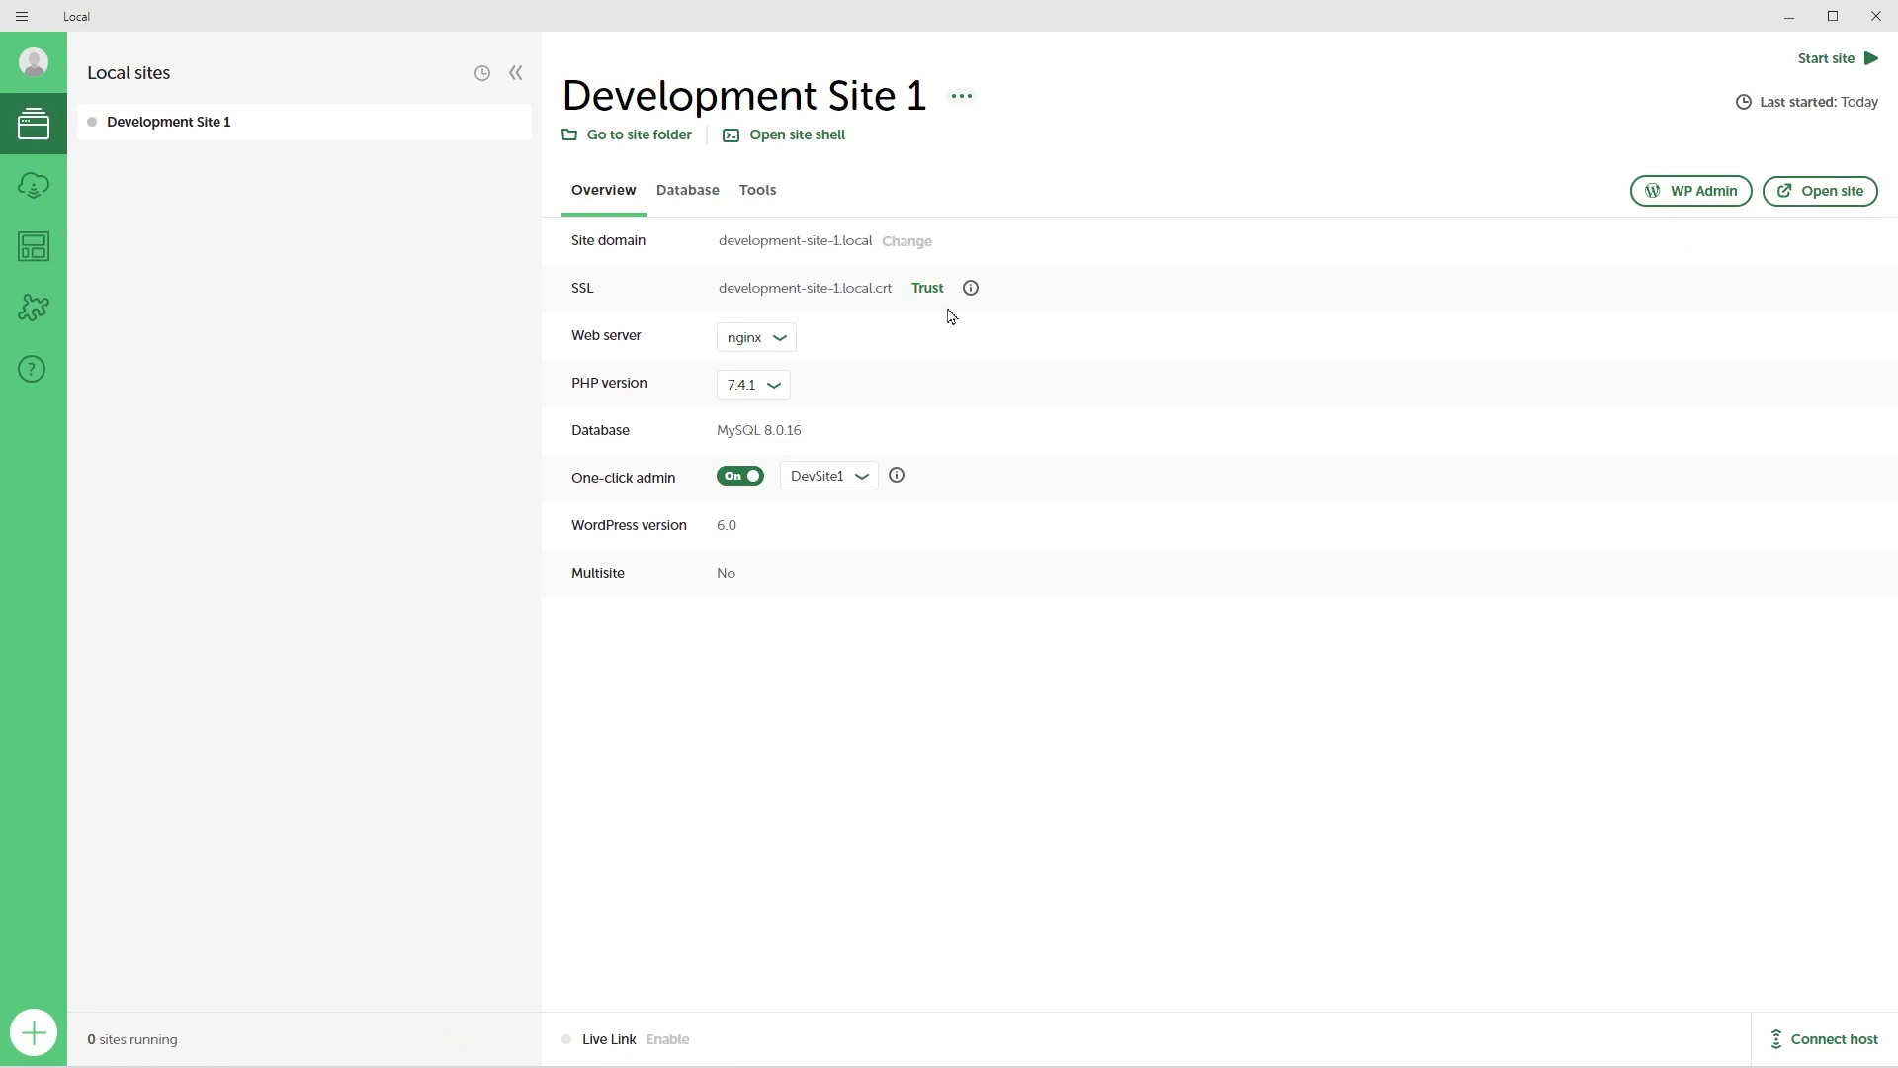
left_click(1875, 14)
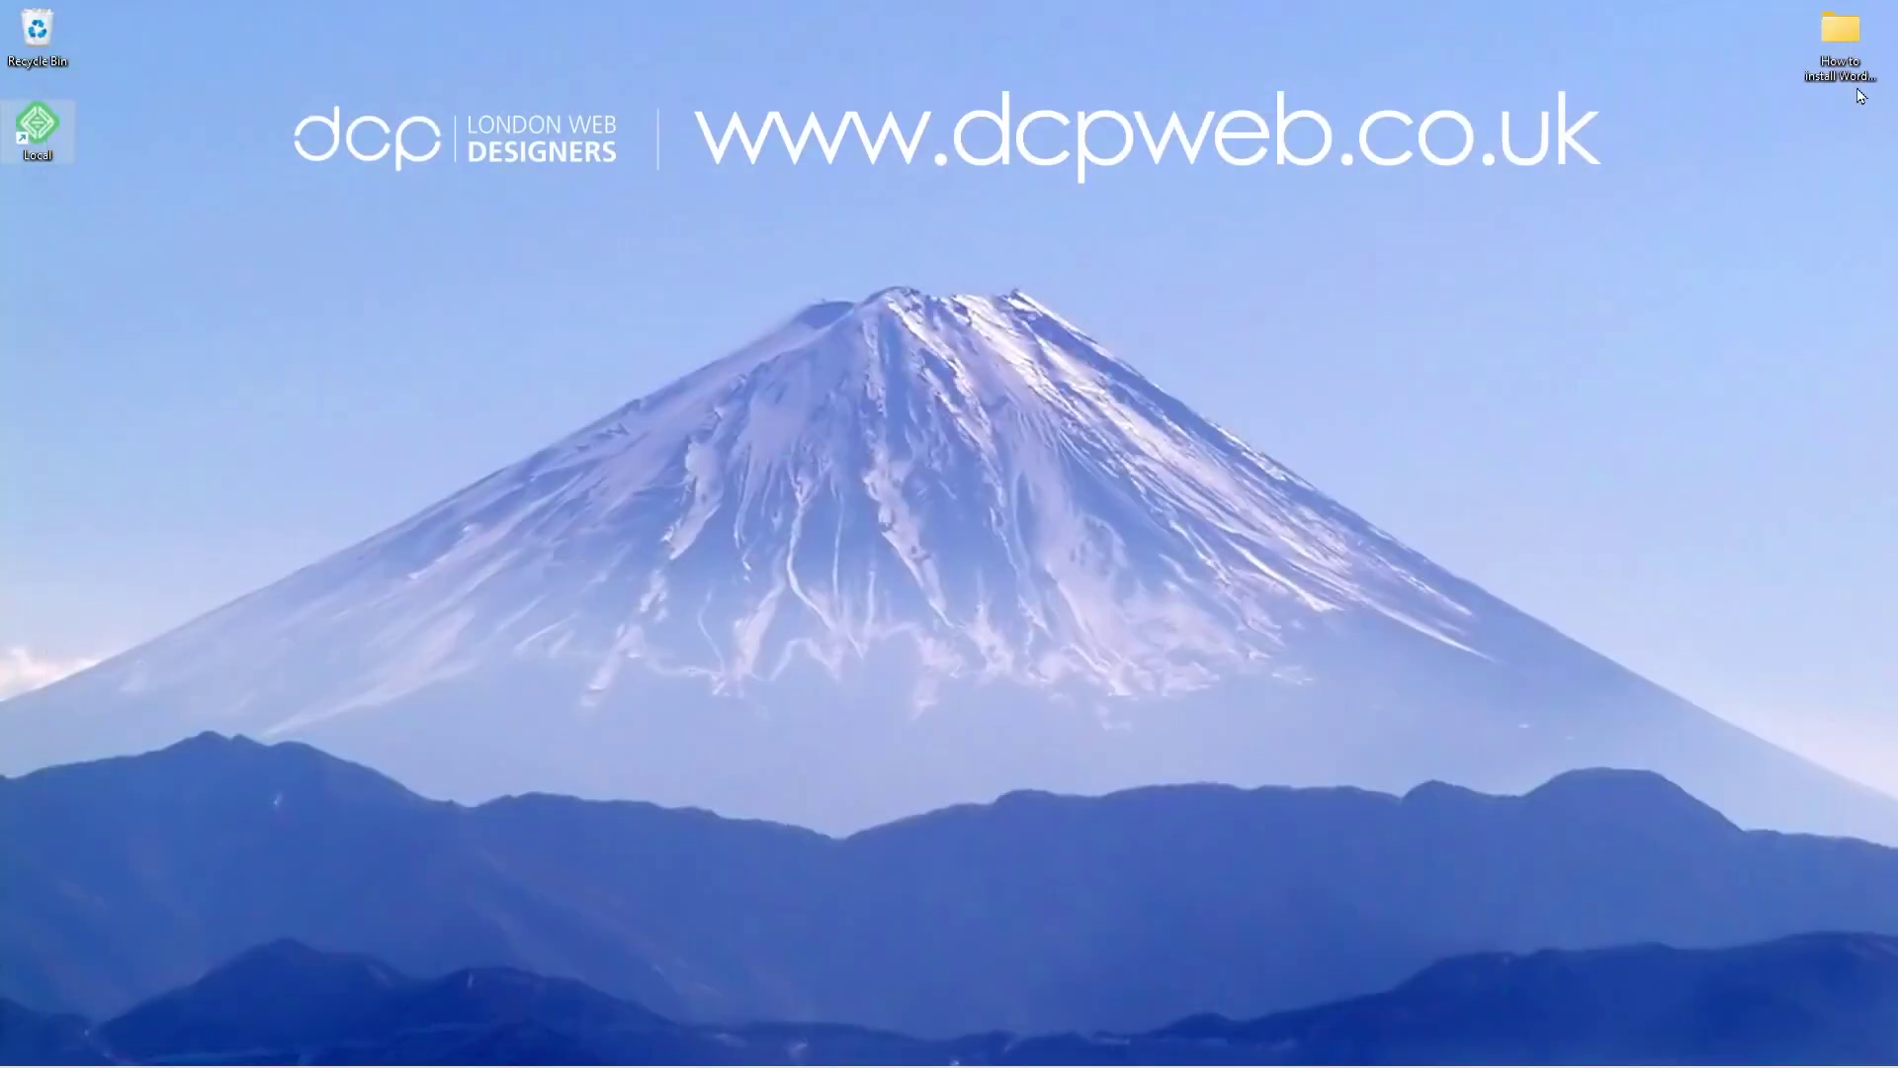